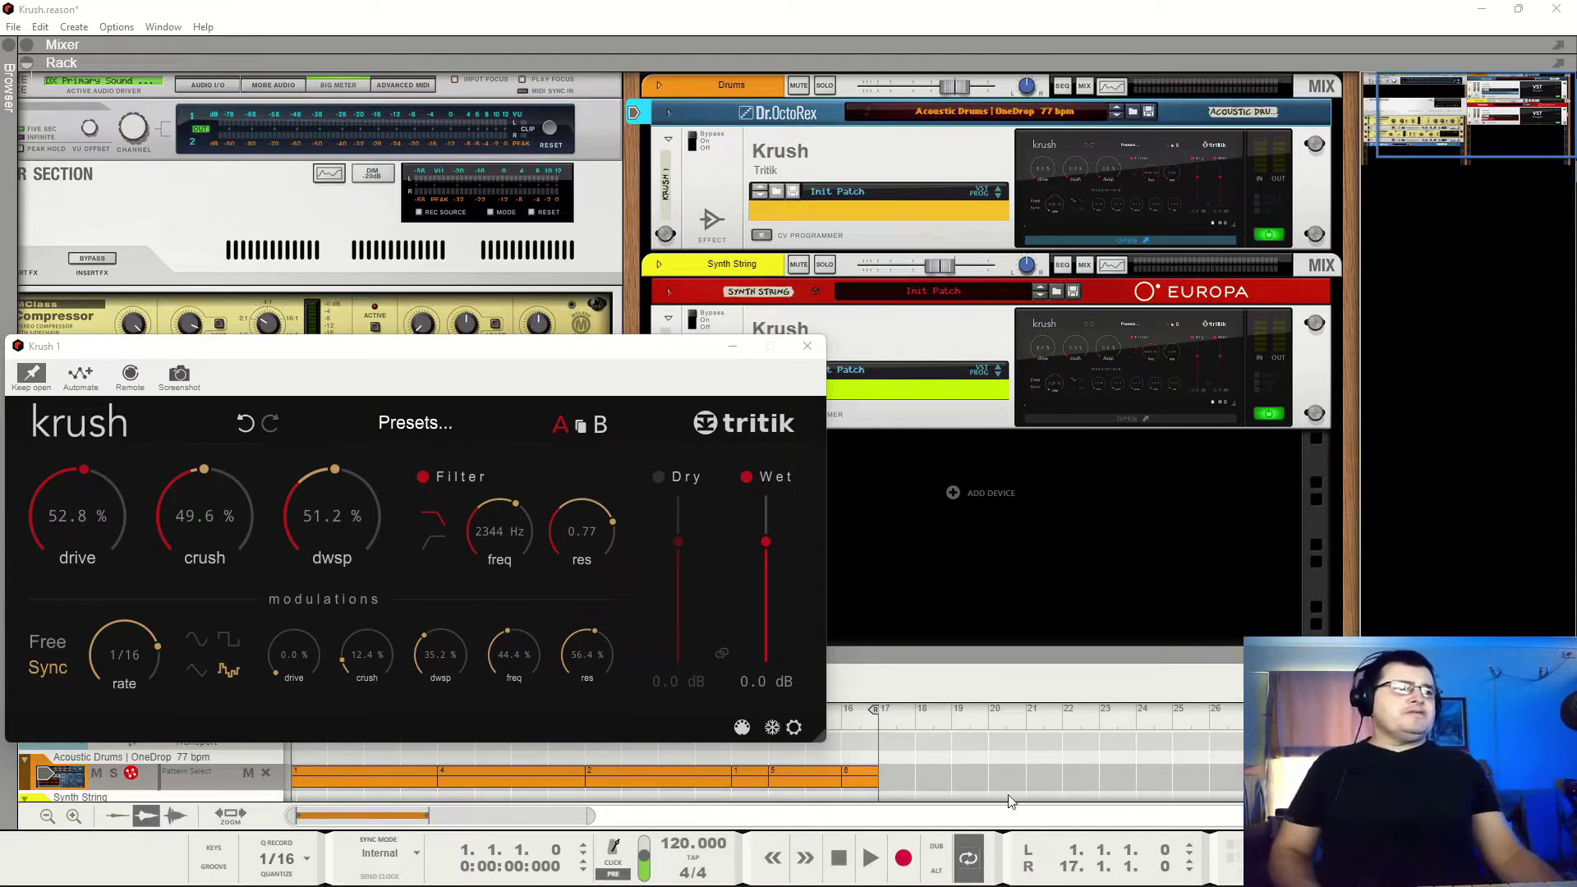
# Play the drum loop and switch the drum track's Krush effect between bypass and on to compare the sound
pyautogui.click(871, 859)
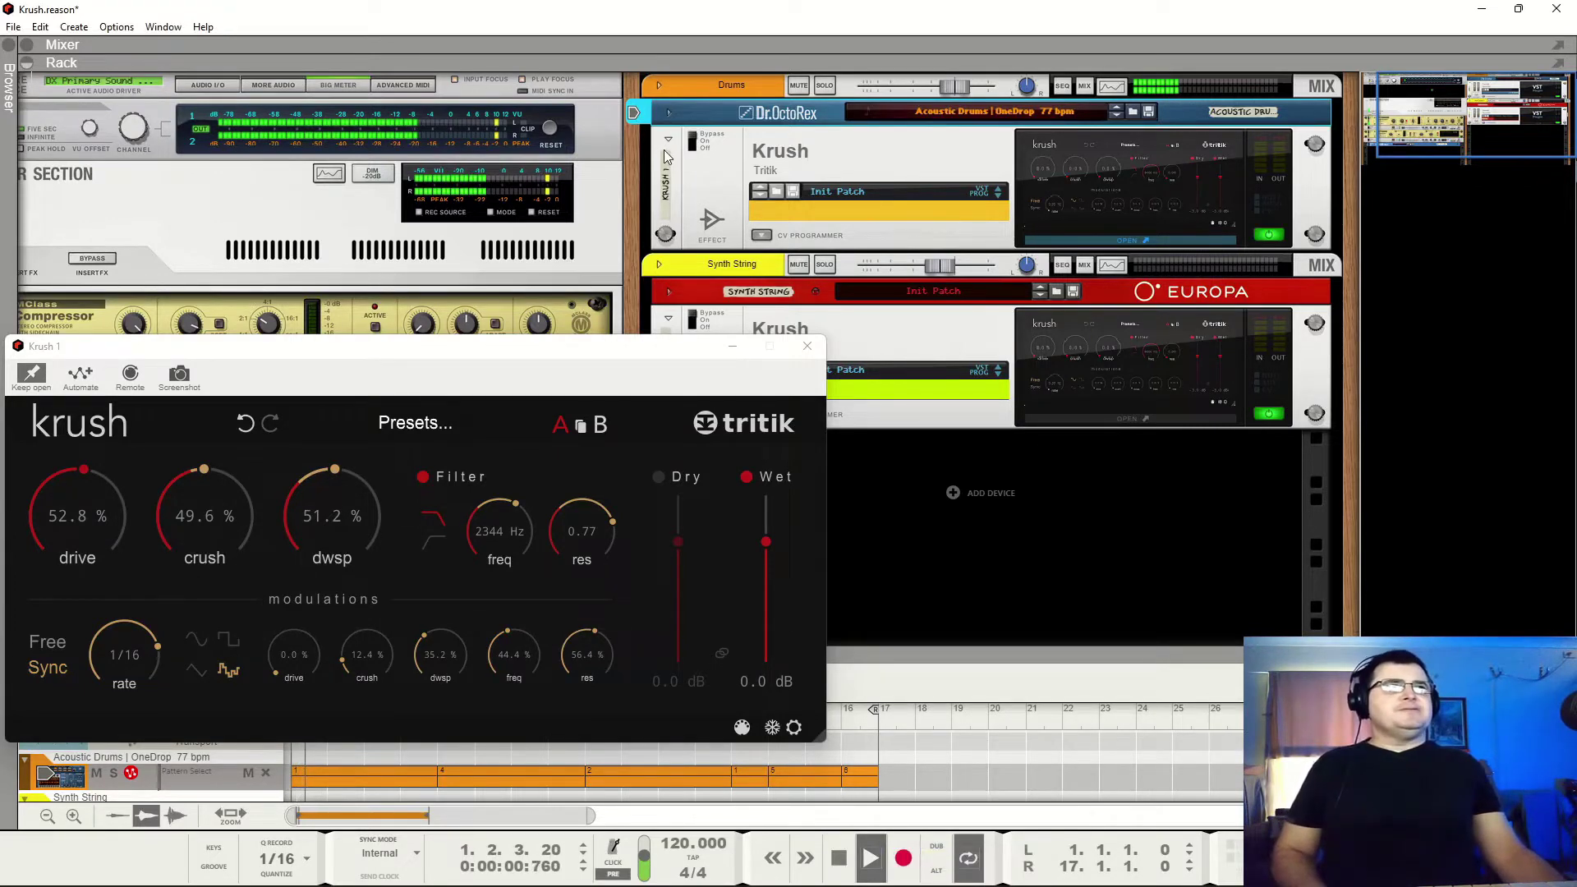
pyautogui.click(693, 145)
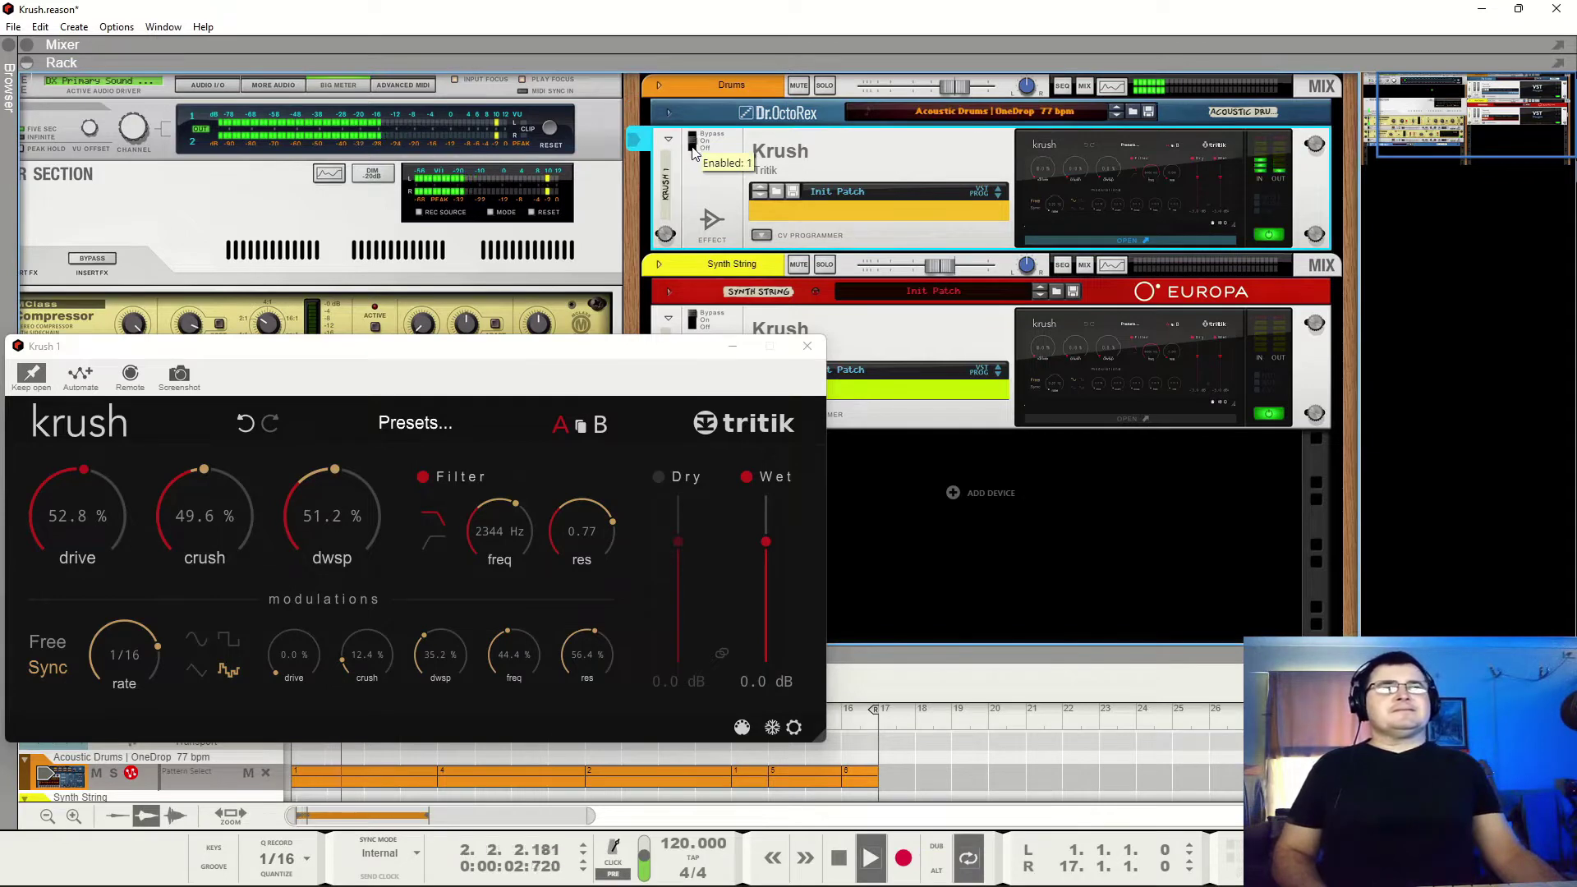
pyautogui.click(693, 146)
pyautogui.click(696, 144)
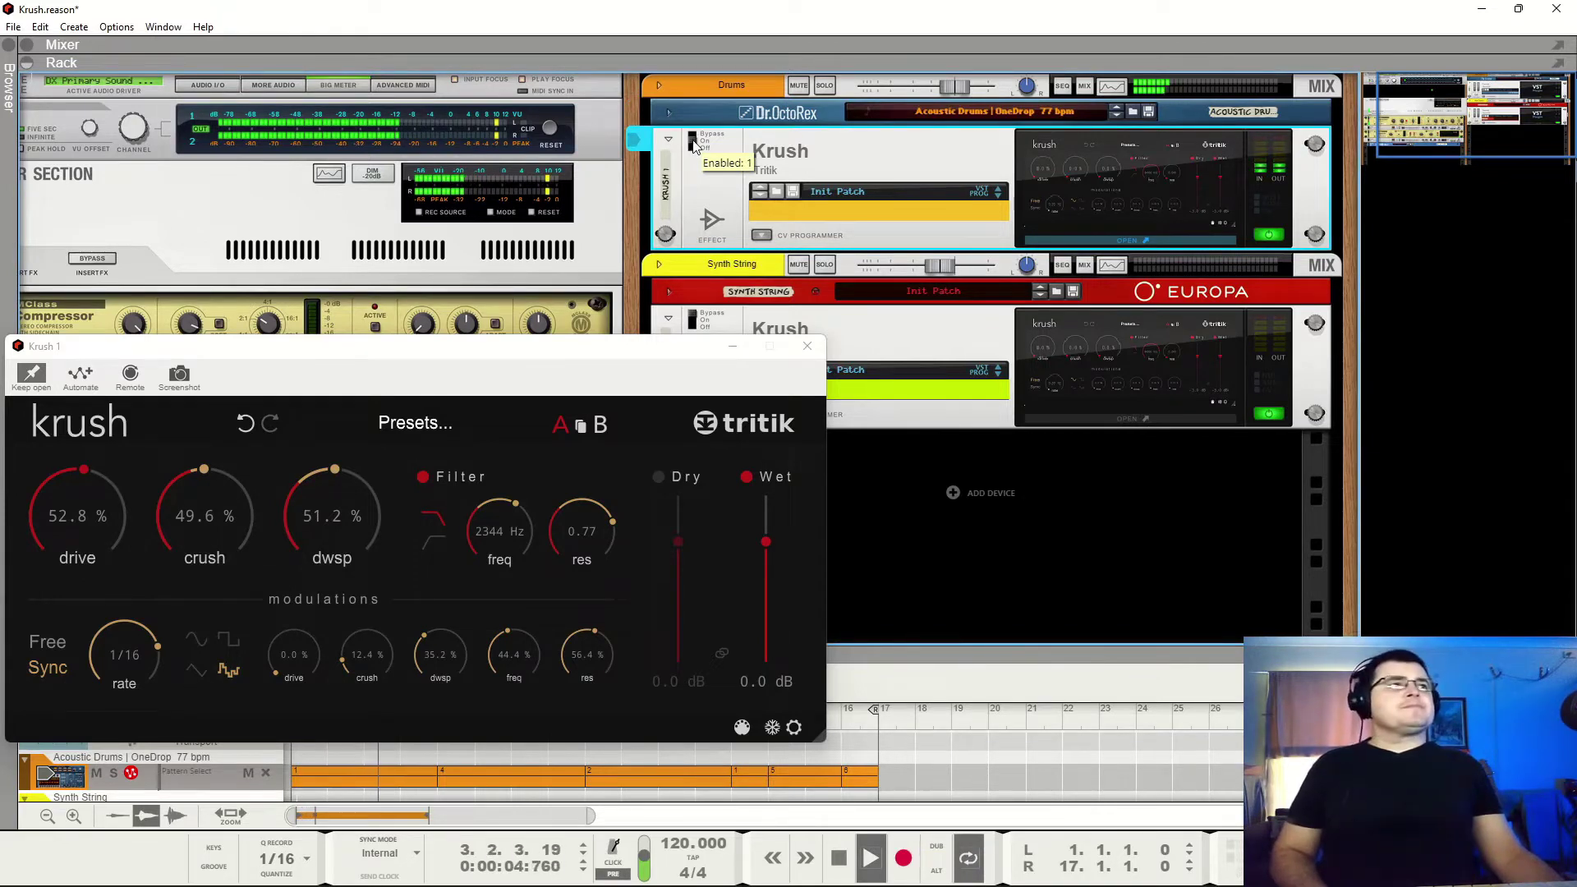
pyautogui.press('space')
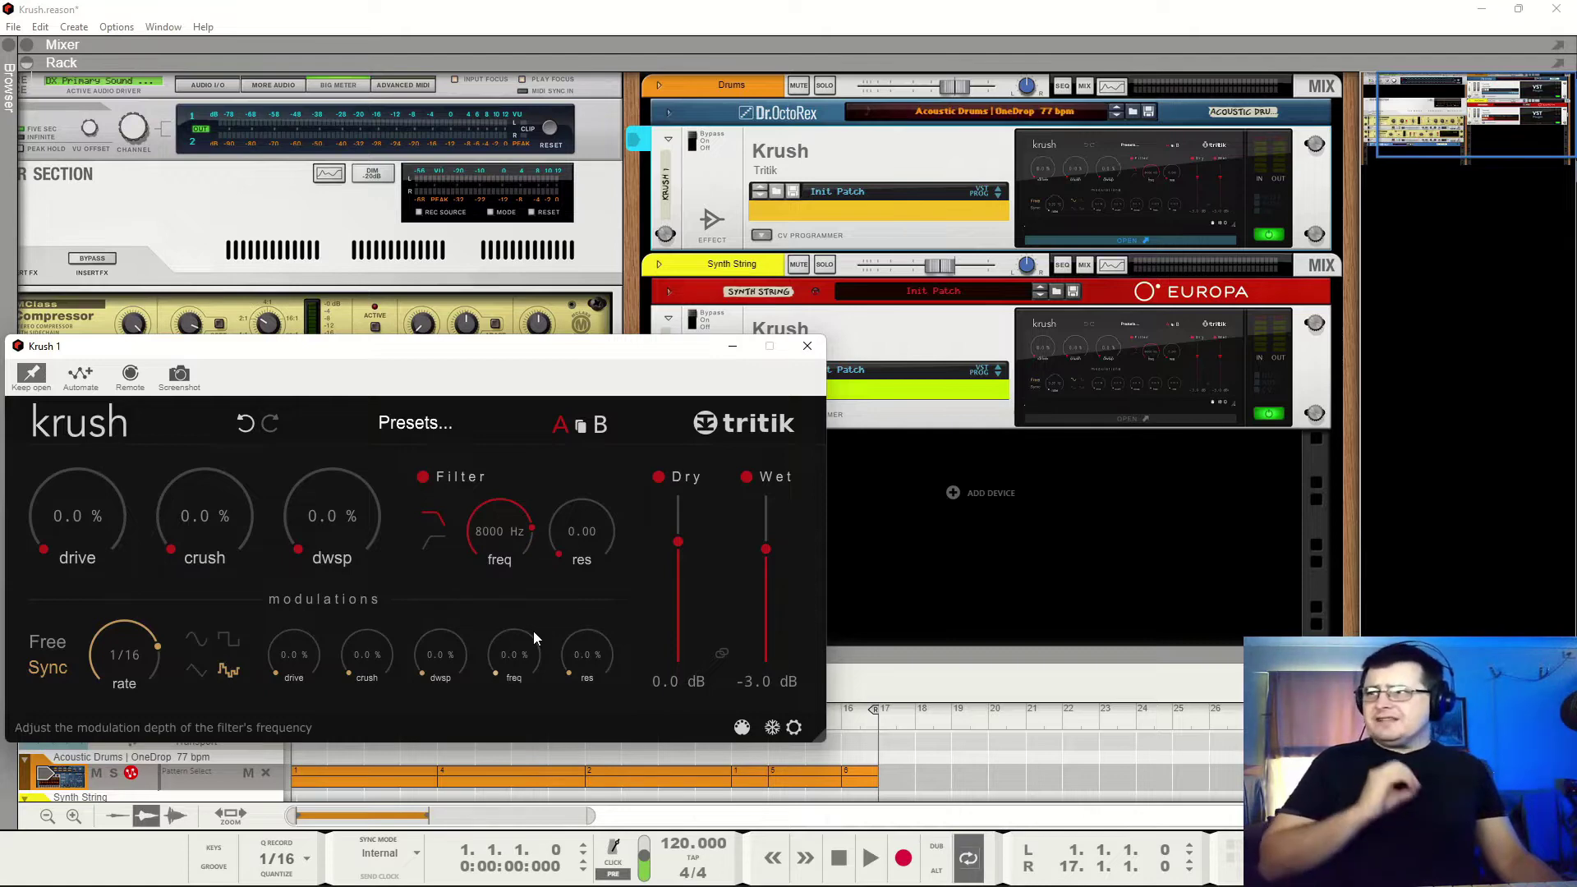
# Set Krush's main drive, crush and dwsp amounts to 0.0 %
pyautogui.click(677, 543)
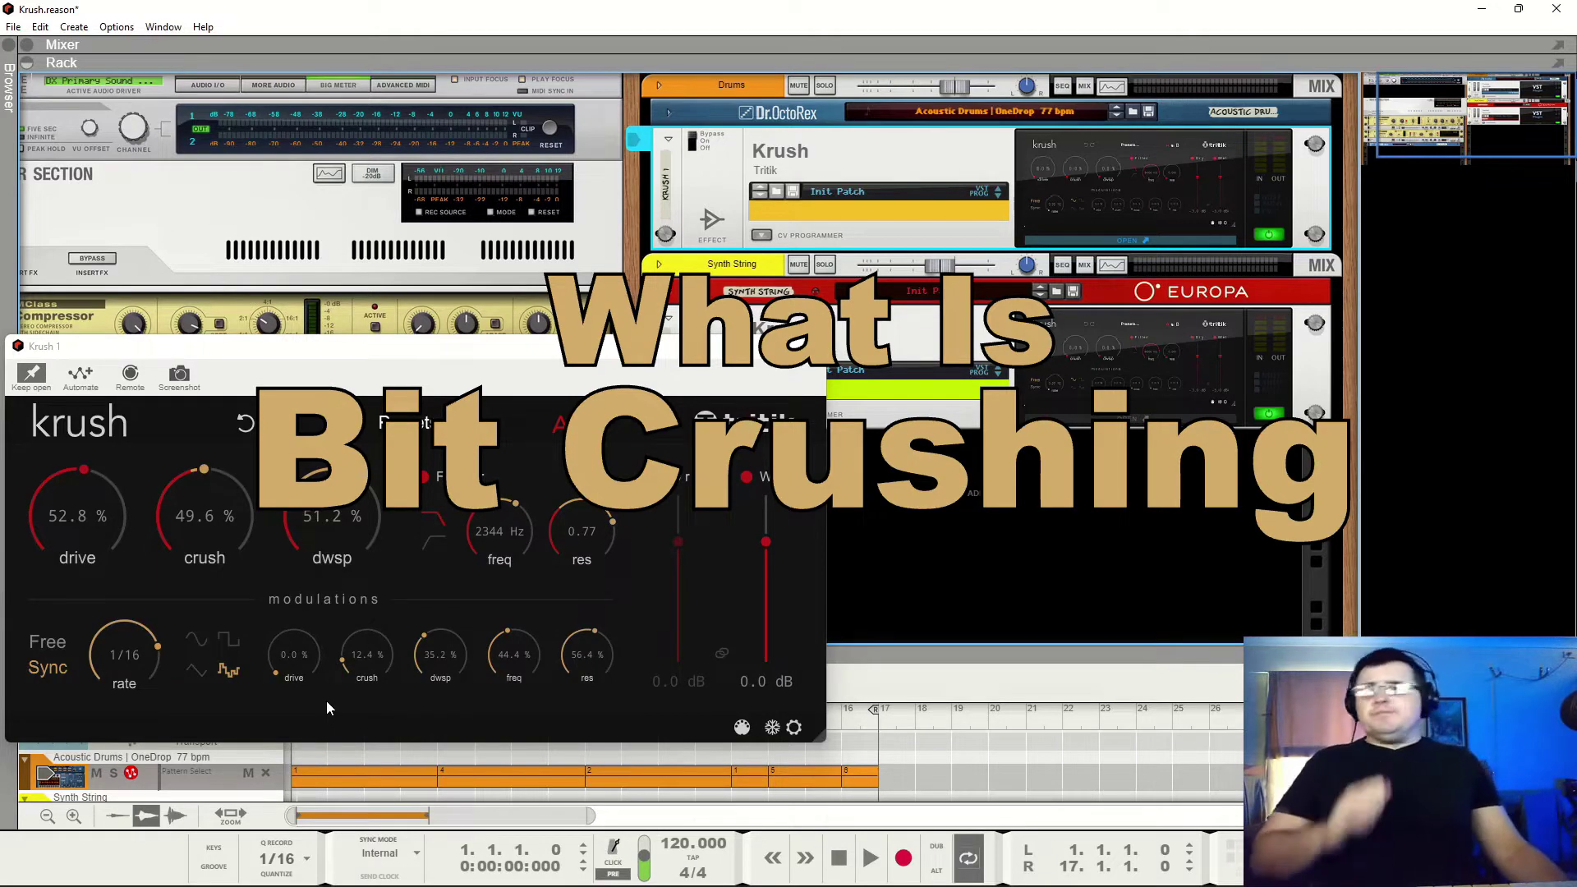
pyautogui.moveTo(91, 474); pyautogui.dragTo(90, 558)
pyautogui.moveTo(198, 475); pyautogui.dragTo(219, 652)
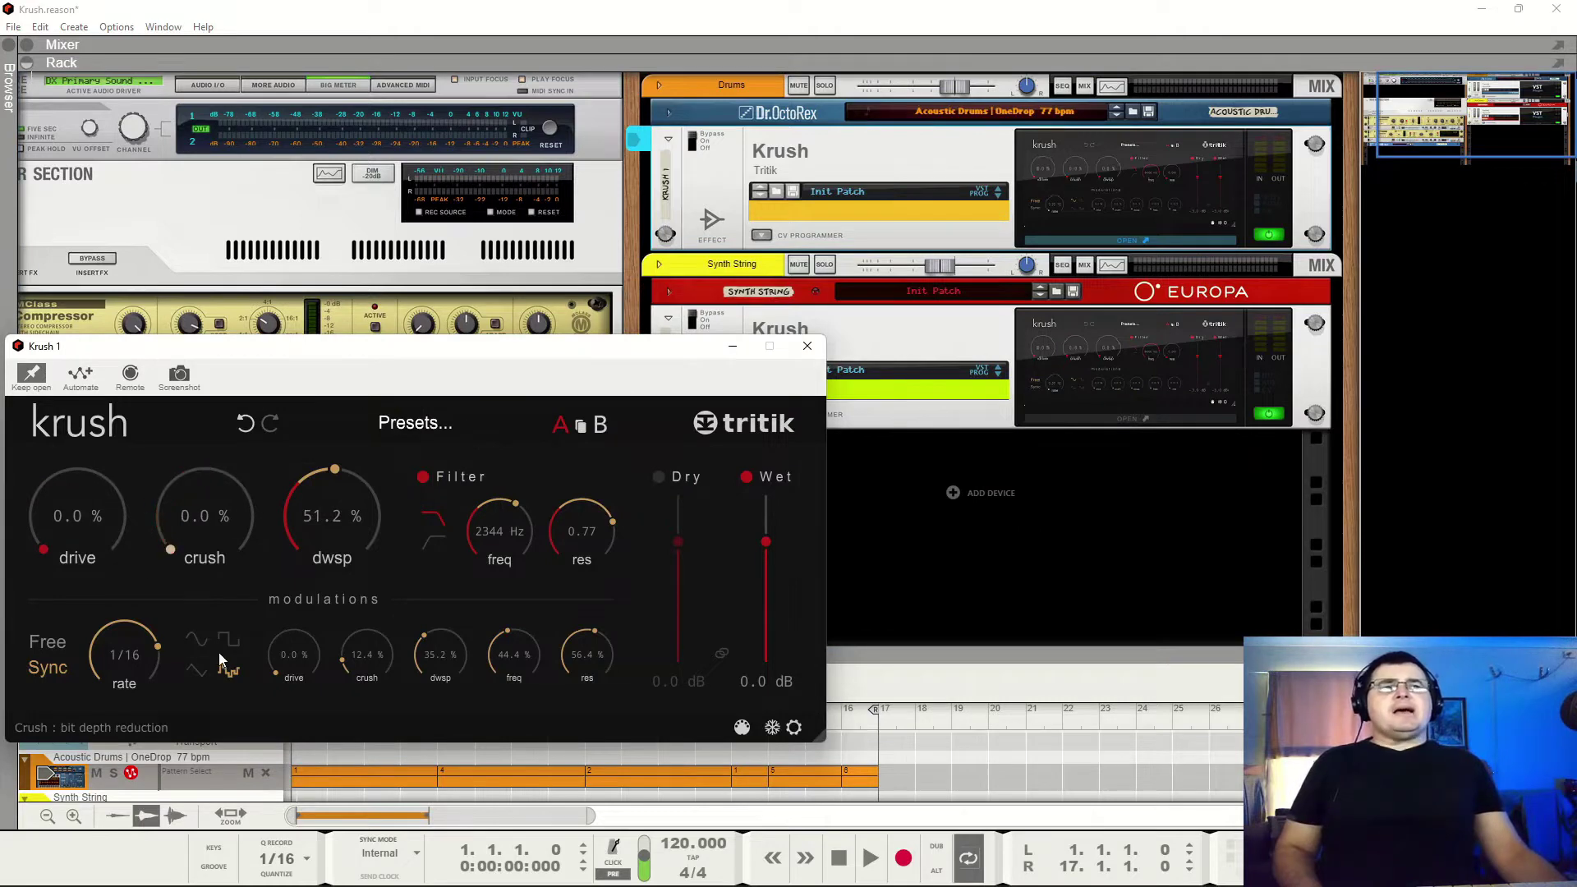
pyautogui.moveTo(335, 472); pyautogui.dragTo(302, 664)
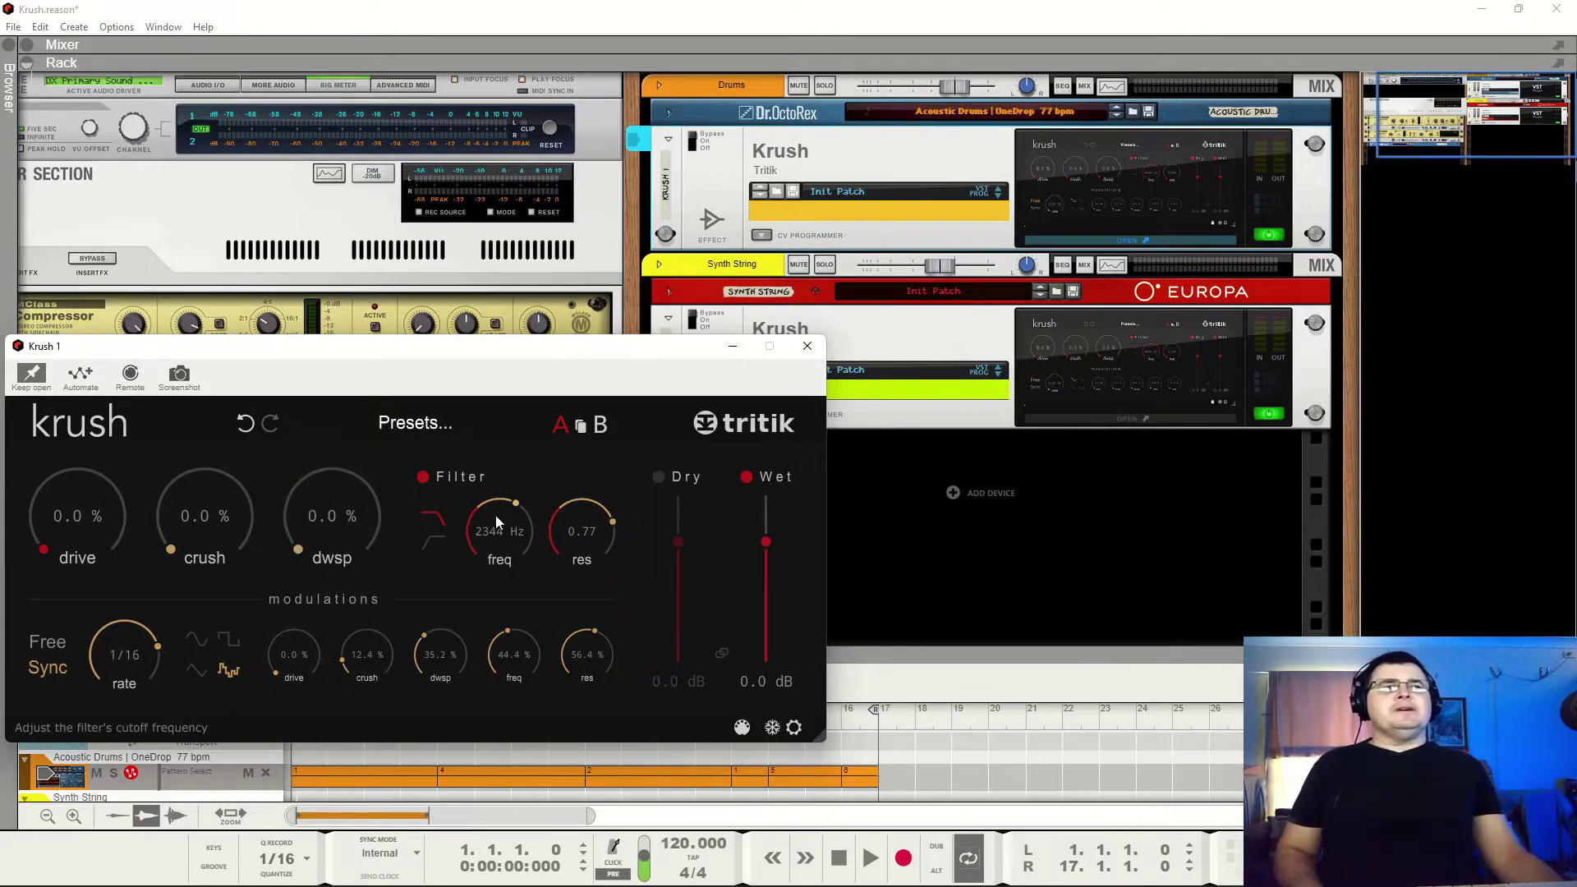
# With the filter enabled, set its cutoff frequency to 8000 Hz and its resonance to 0.00
pyautogui.moveTo(525, 546); pyautogui.dragTo(524, 395)
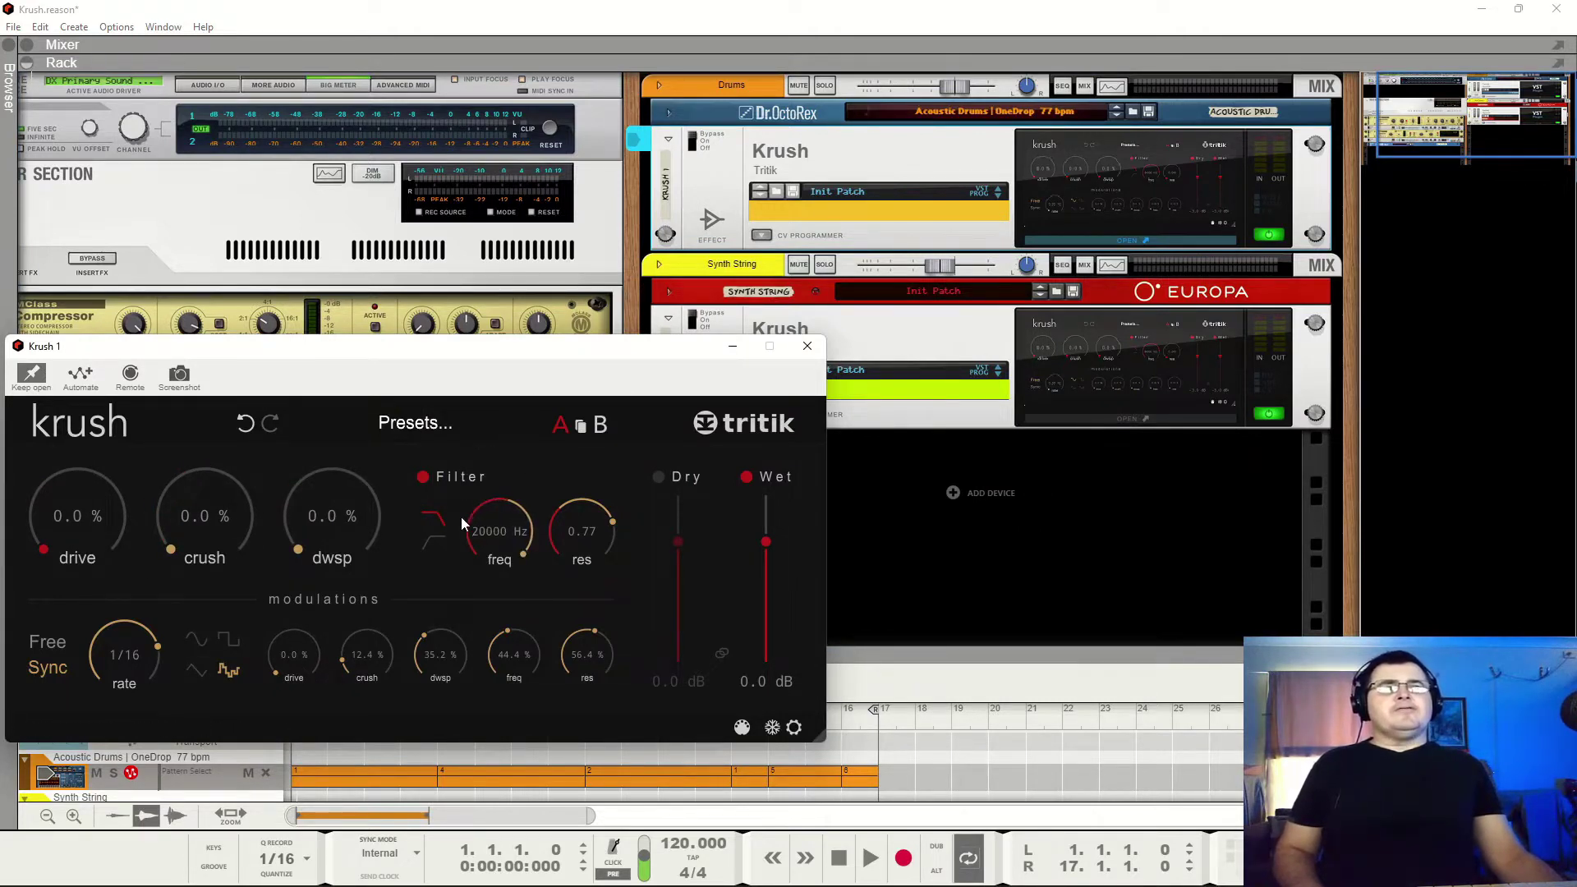
pyautogui.click(423, 477)
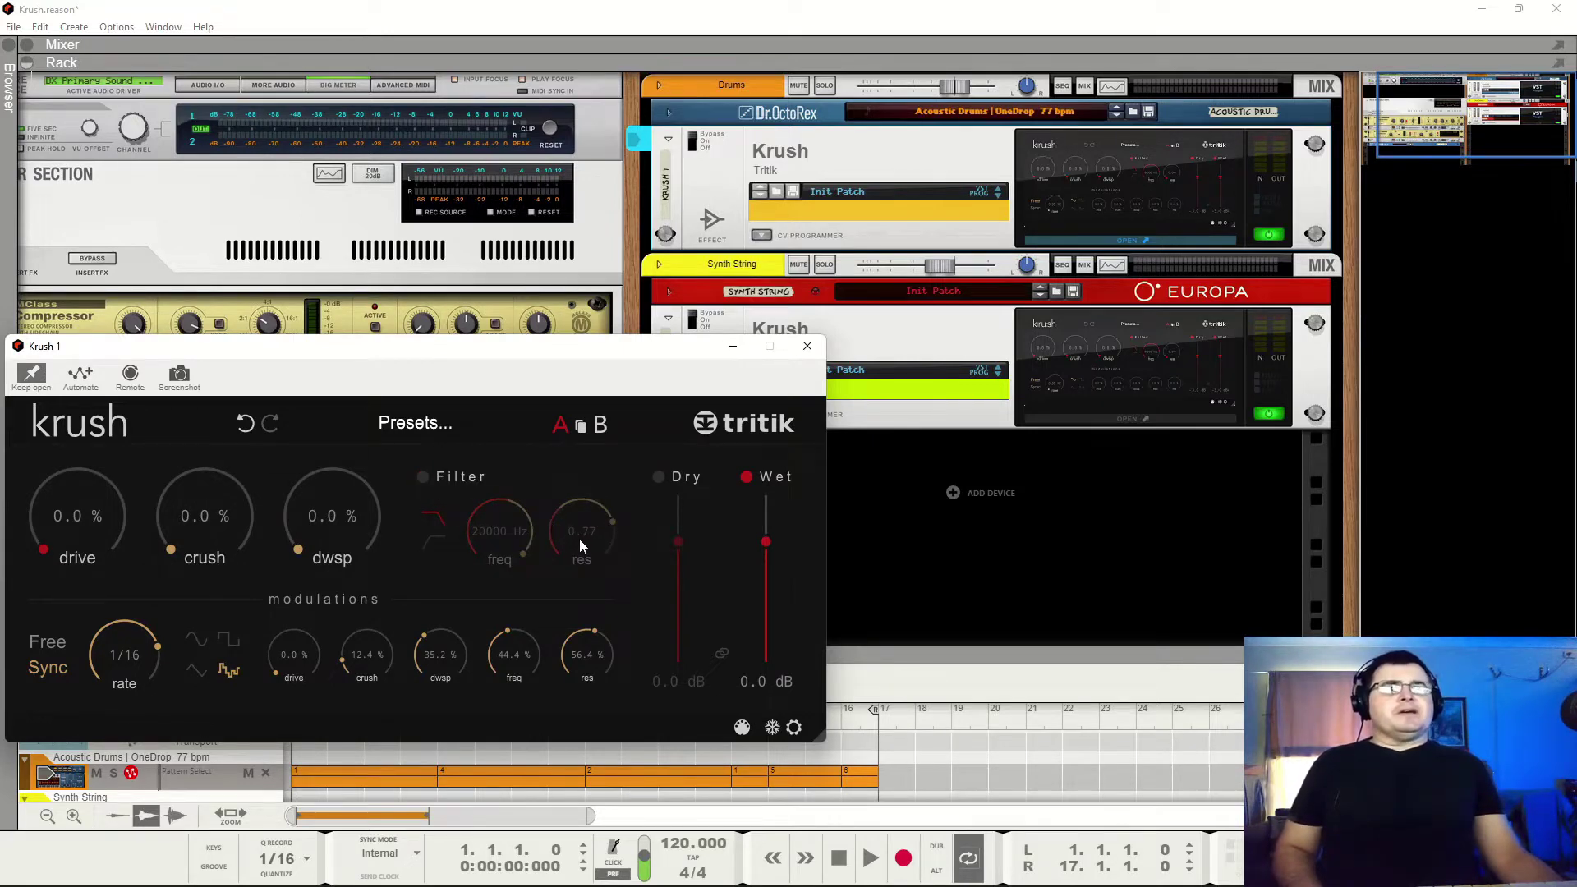
pyautogui.click(425, 477)
pyautogui.moveTo(593, 503); pyautogui.dragTo(587, 724)
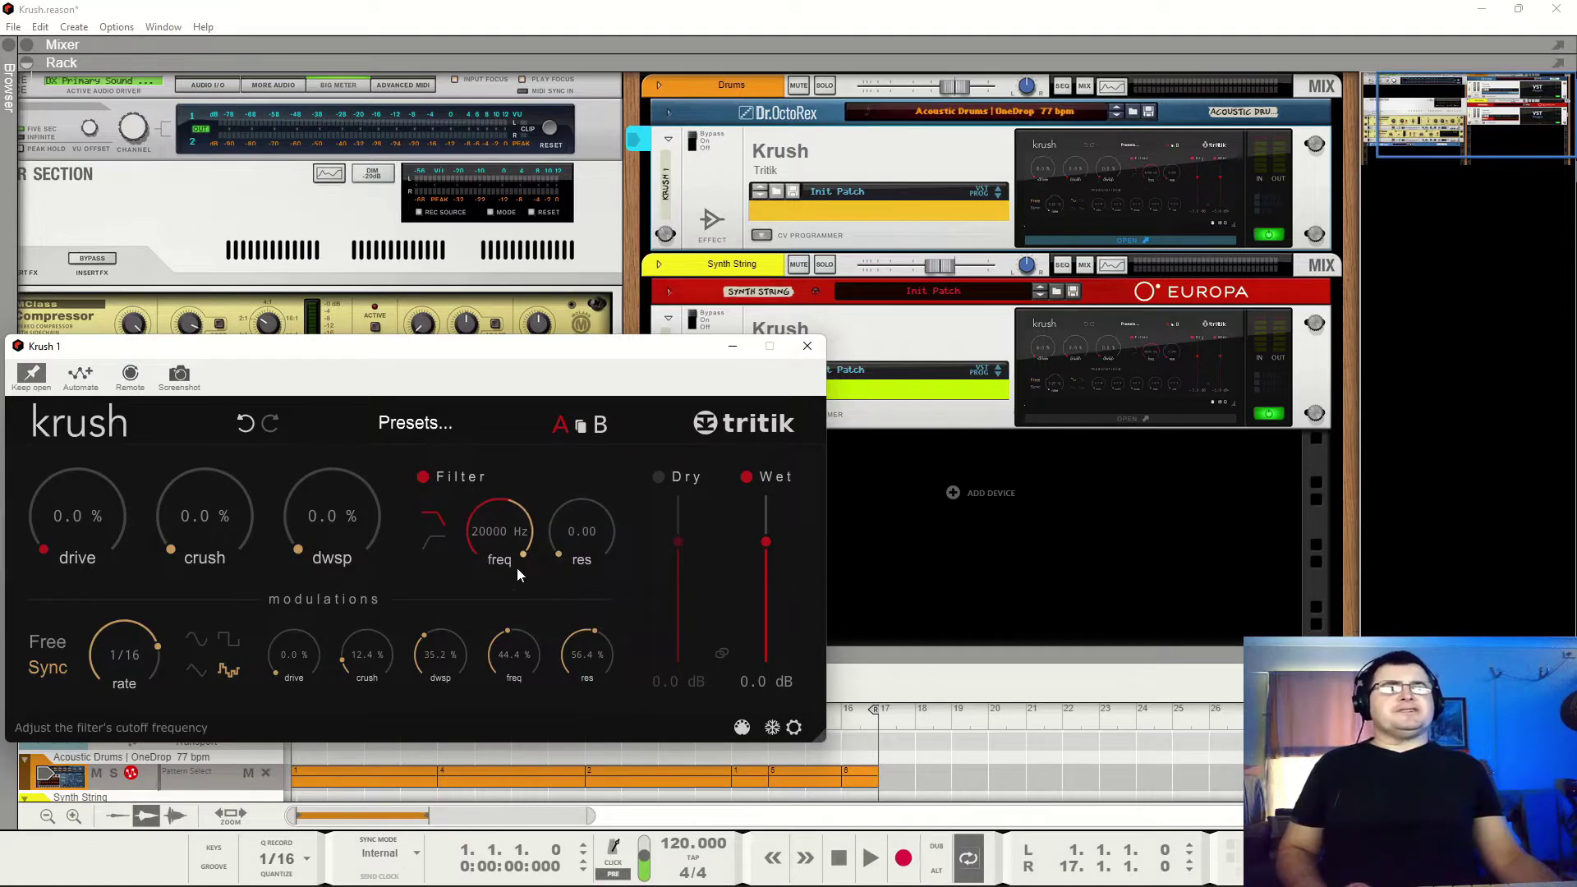
pyautogui.moveTo(522, 556); pyautogui.dragTo(519, 556)
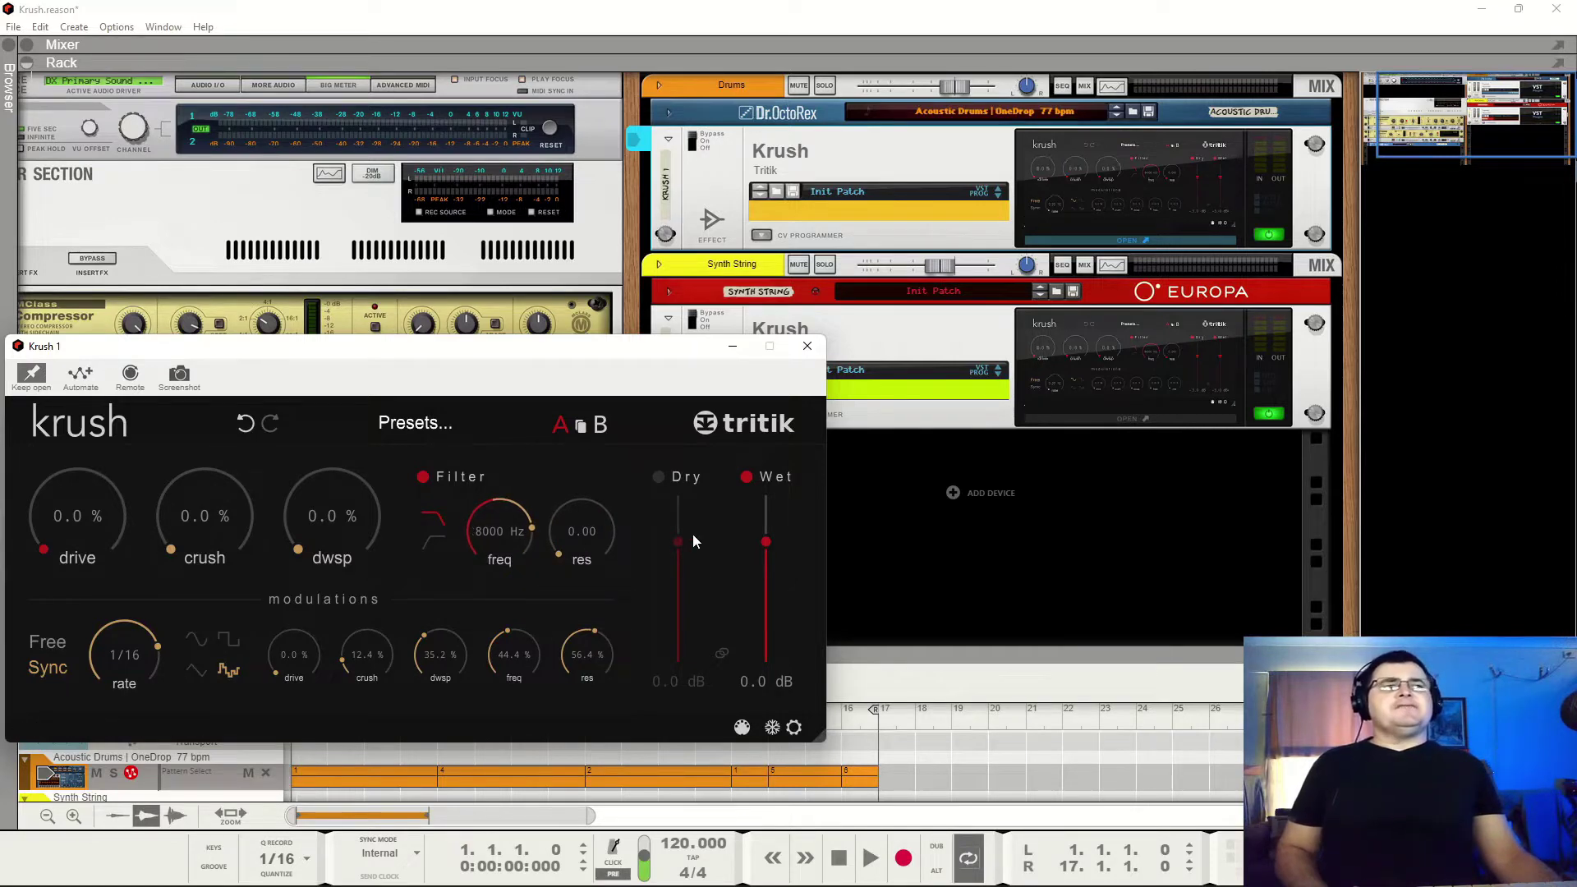
# Enable the dry signal and set the wet level to -3.0 dB
pyautogui.click(659, 477)
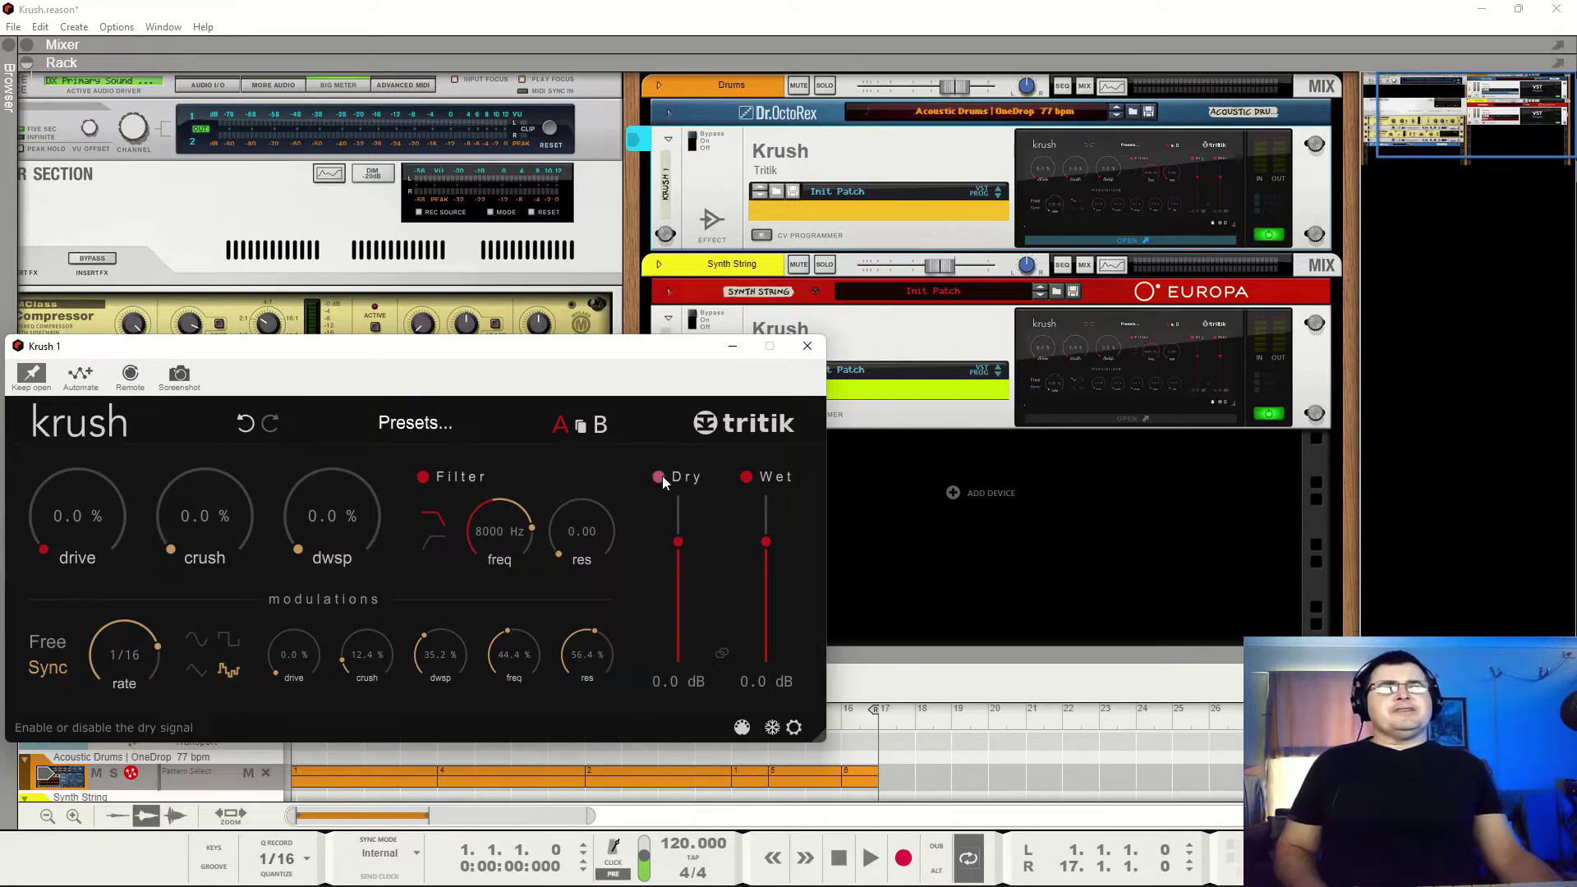
pyautogui.moveTo(765, 542); pyautogui.dragTo(764, 548)
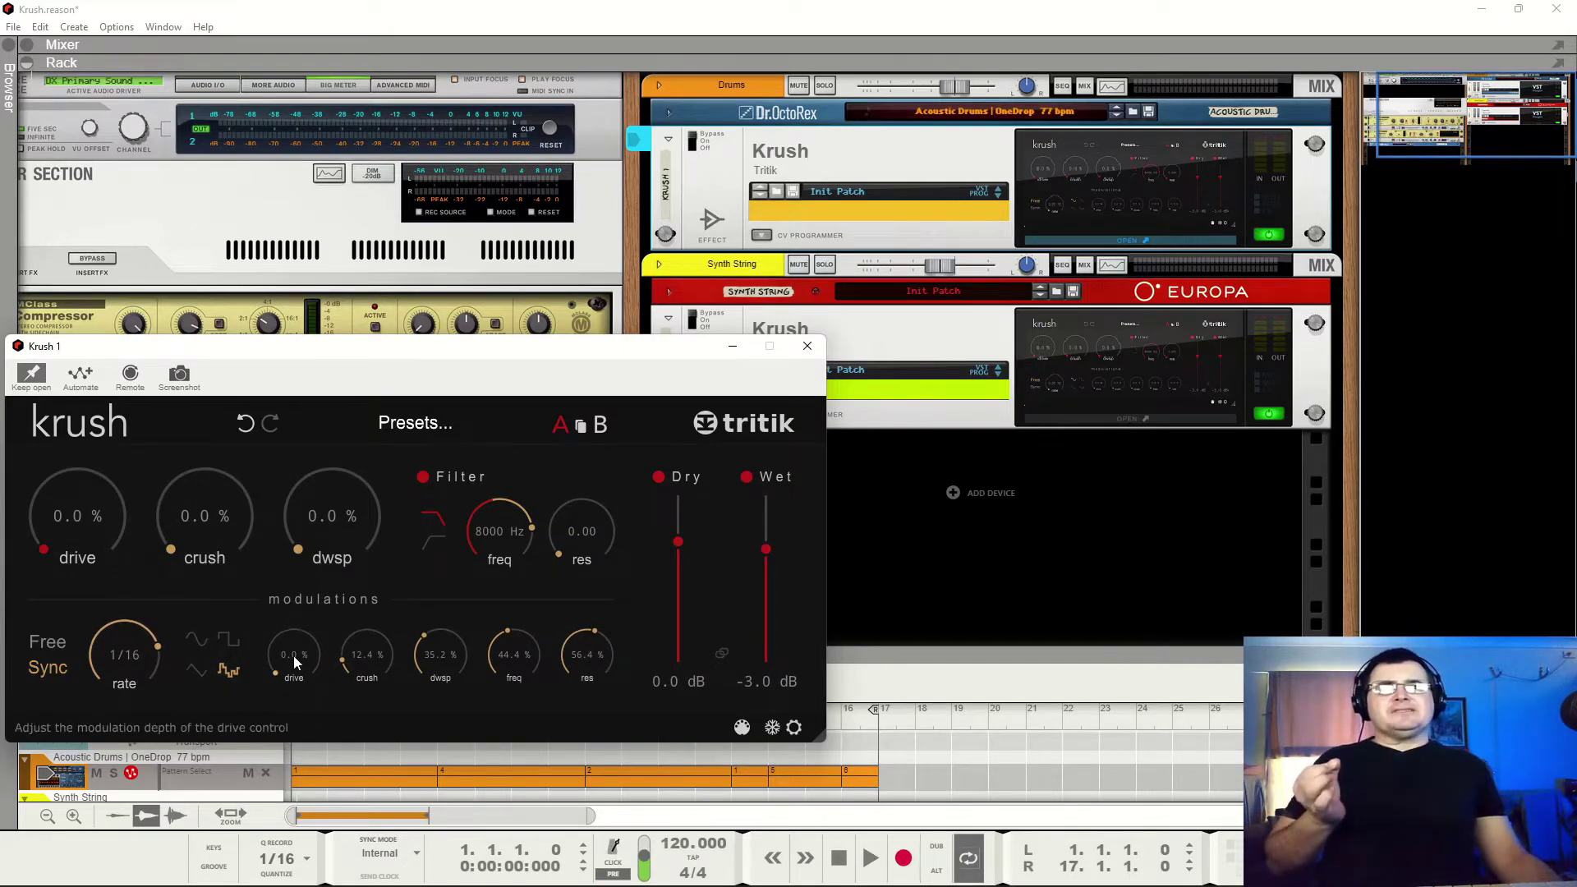
# Reset the crush, dwsp, filter frequency and resonance modulation depths to 0.0 %
pyautogui.doubleClick(339, 660)
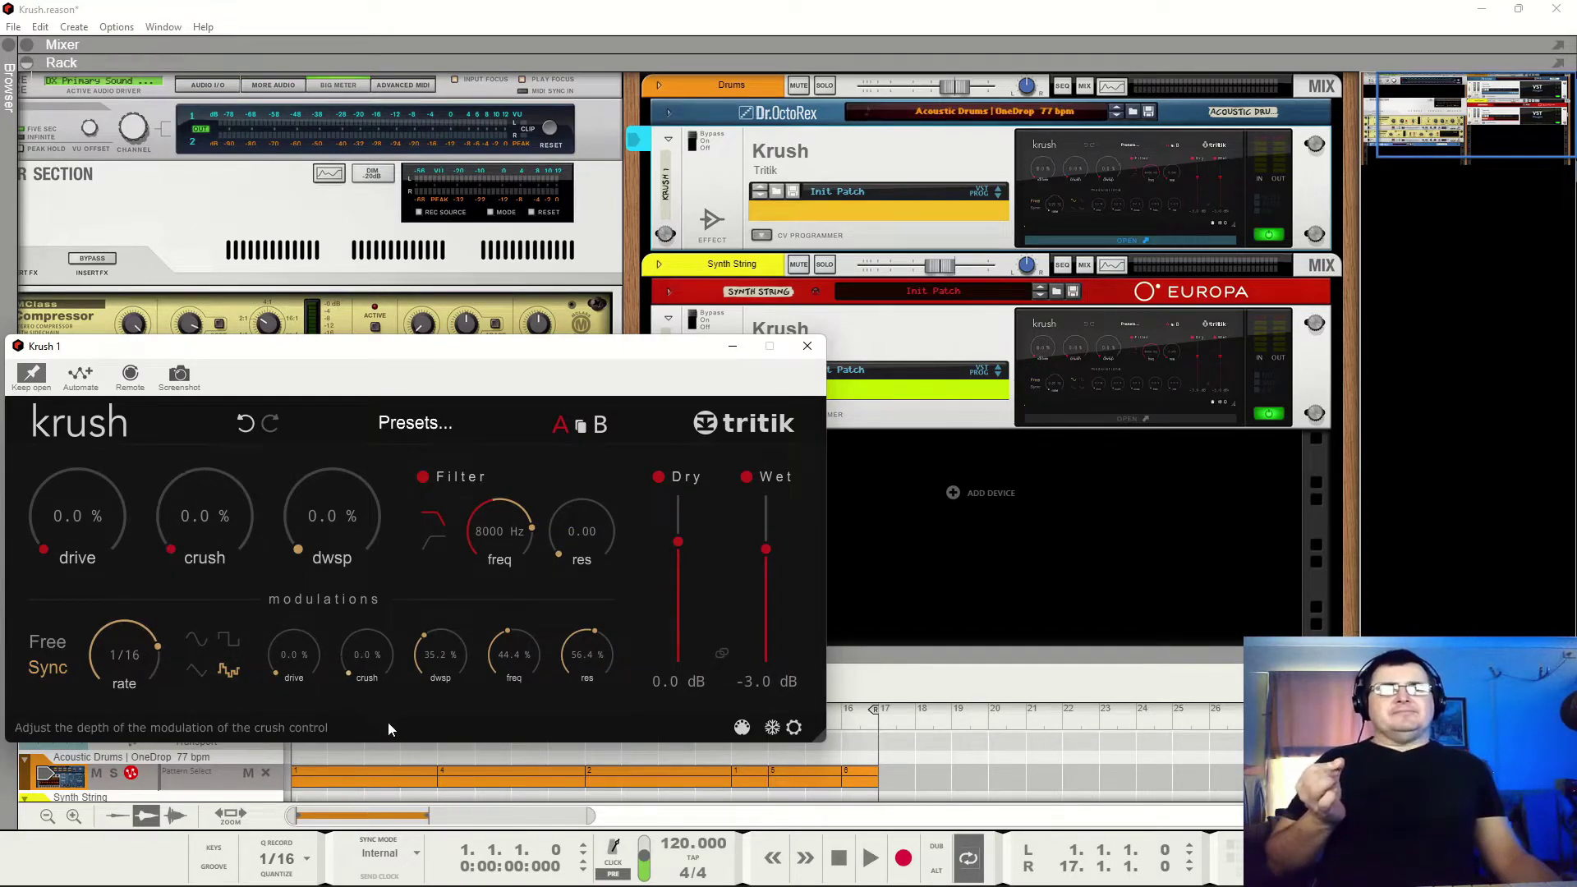
pyautogui.doubleClick(424, 643)
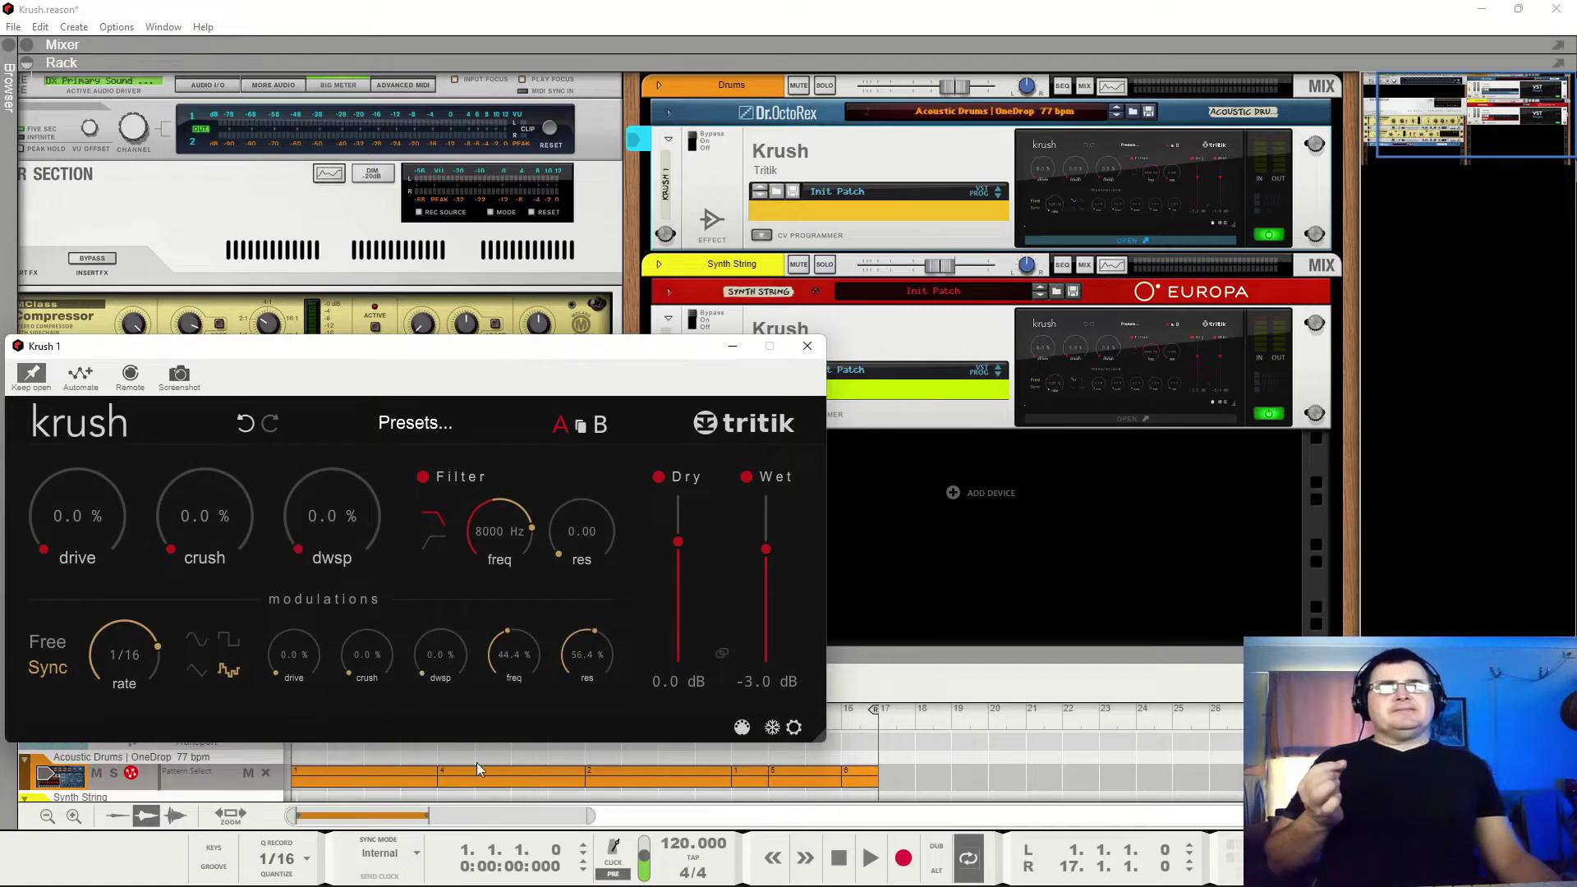
pyautogui.doubleClick(498, 674)
pyautogui.doubleClick(591, 633)
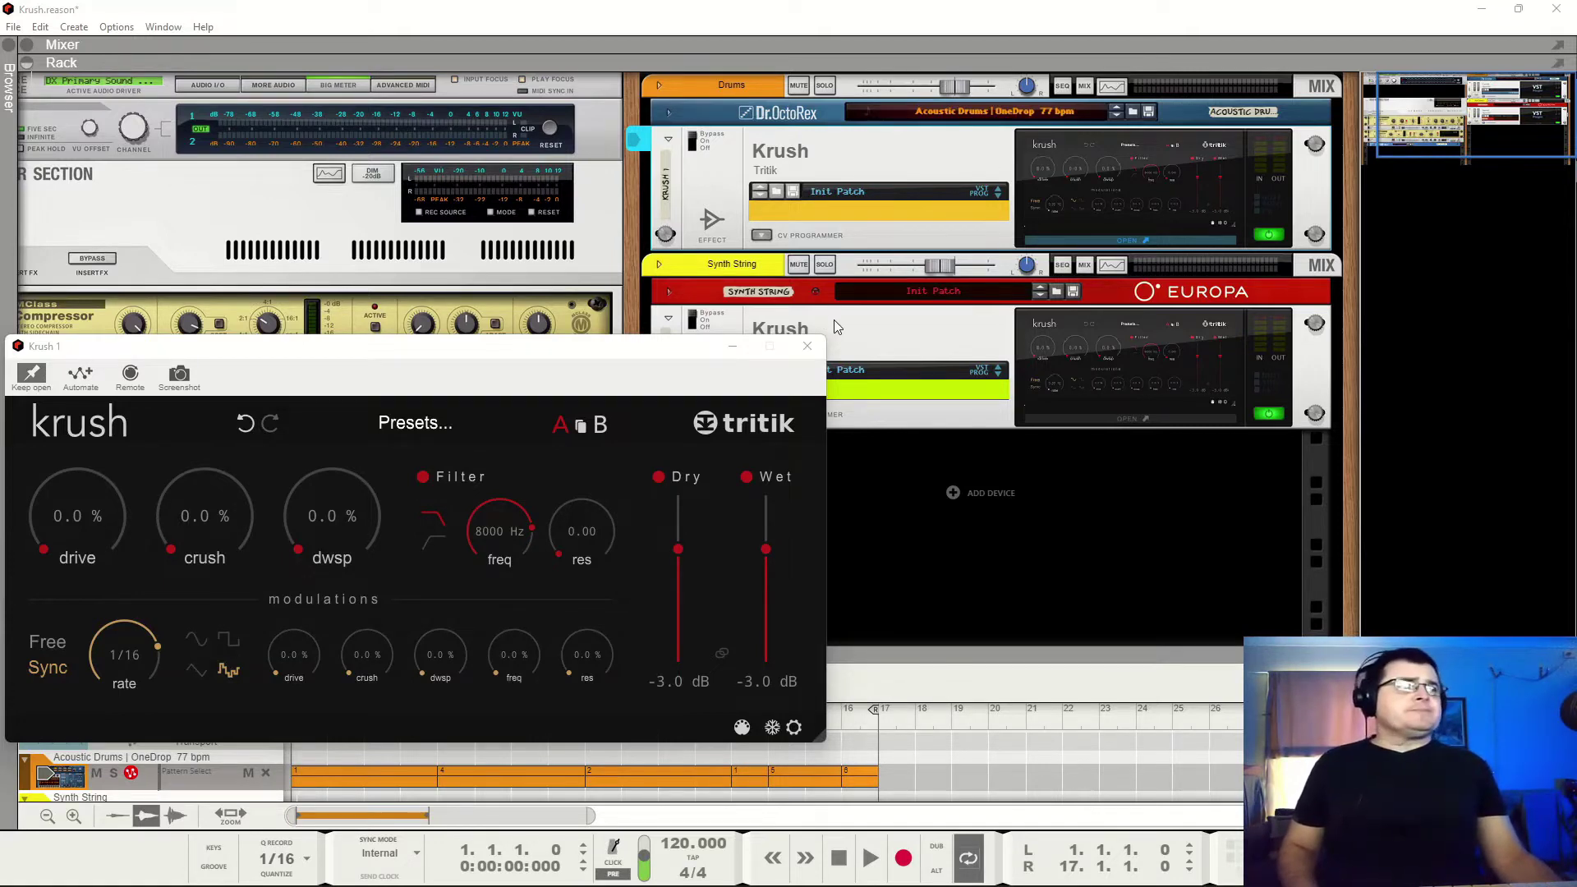
# Play the drums and compare the level with Krush bypassed and active while dry and wet are both at -3.0 dB
pyautogui.click(870, 859)
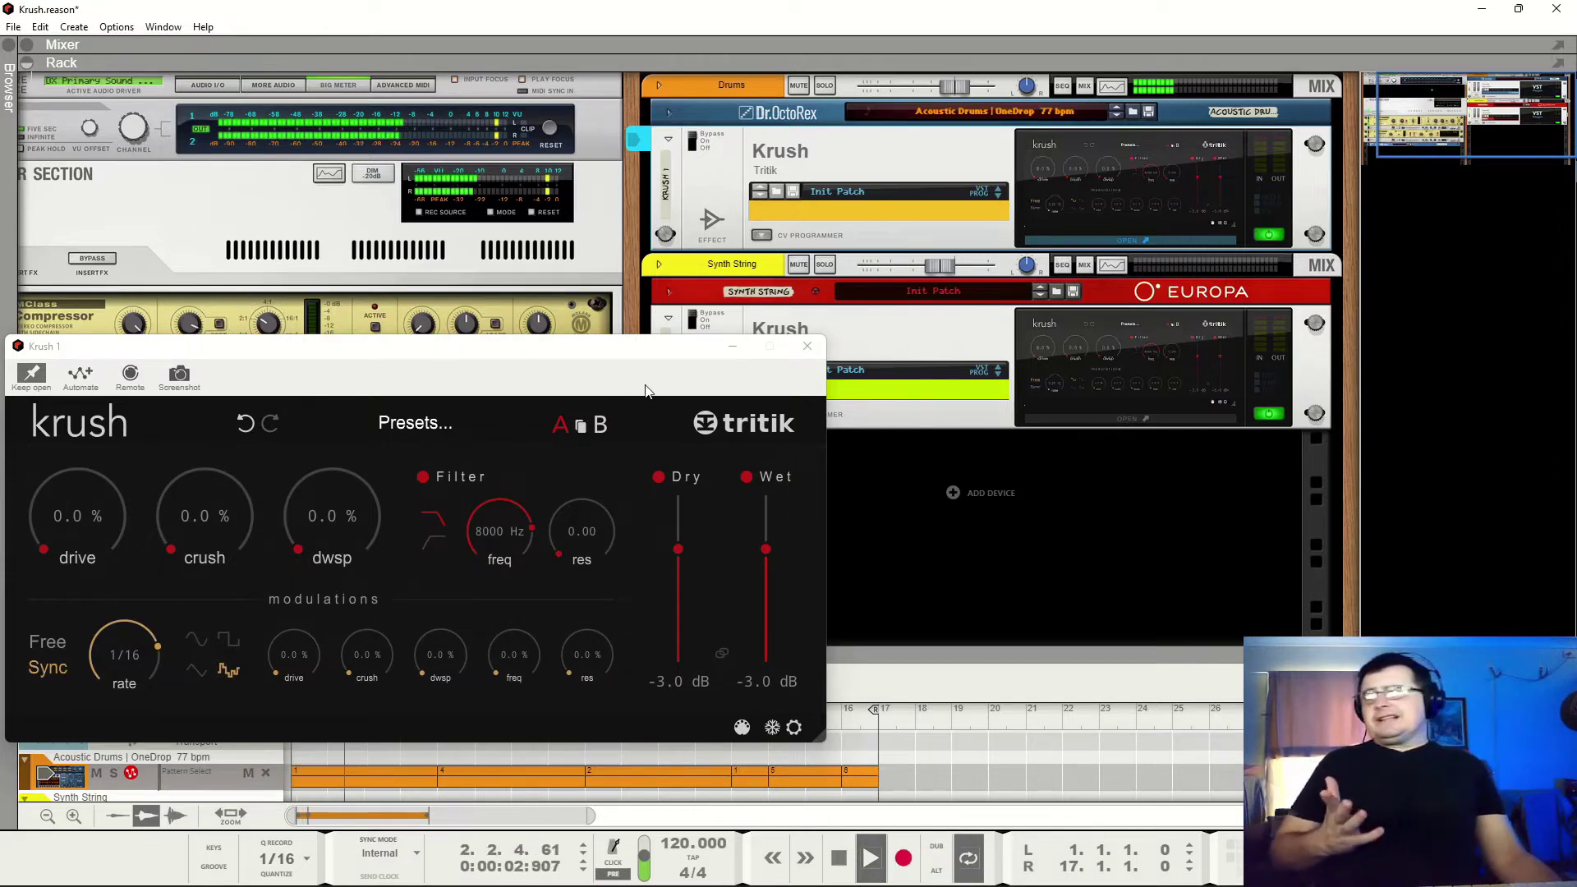
pyautogui.click(691, 146)
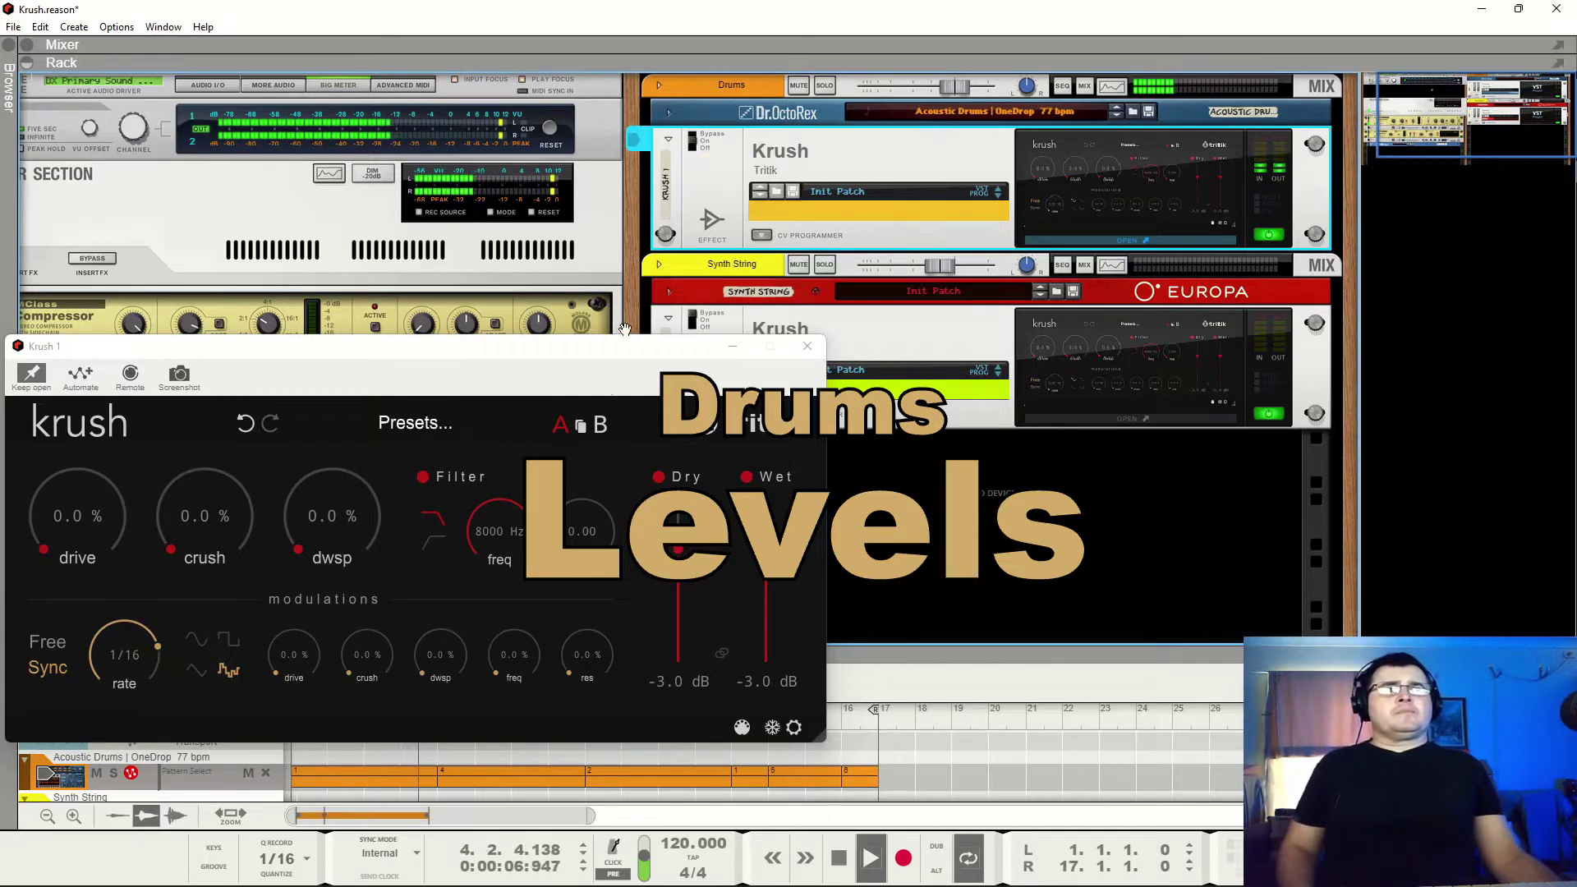
pyautogui.press('space')
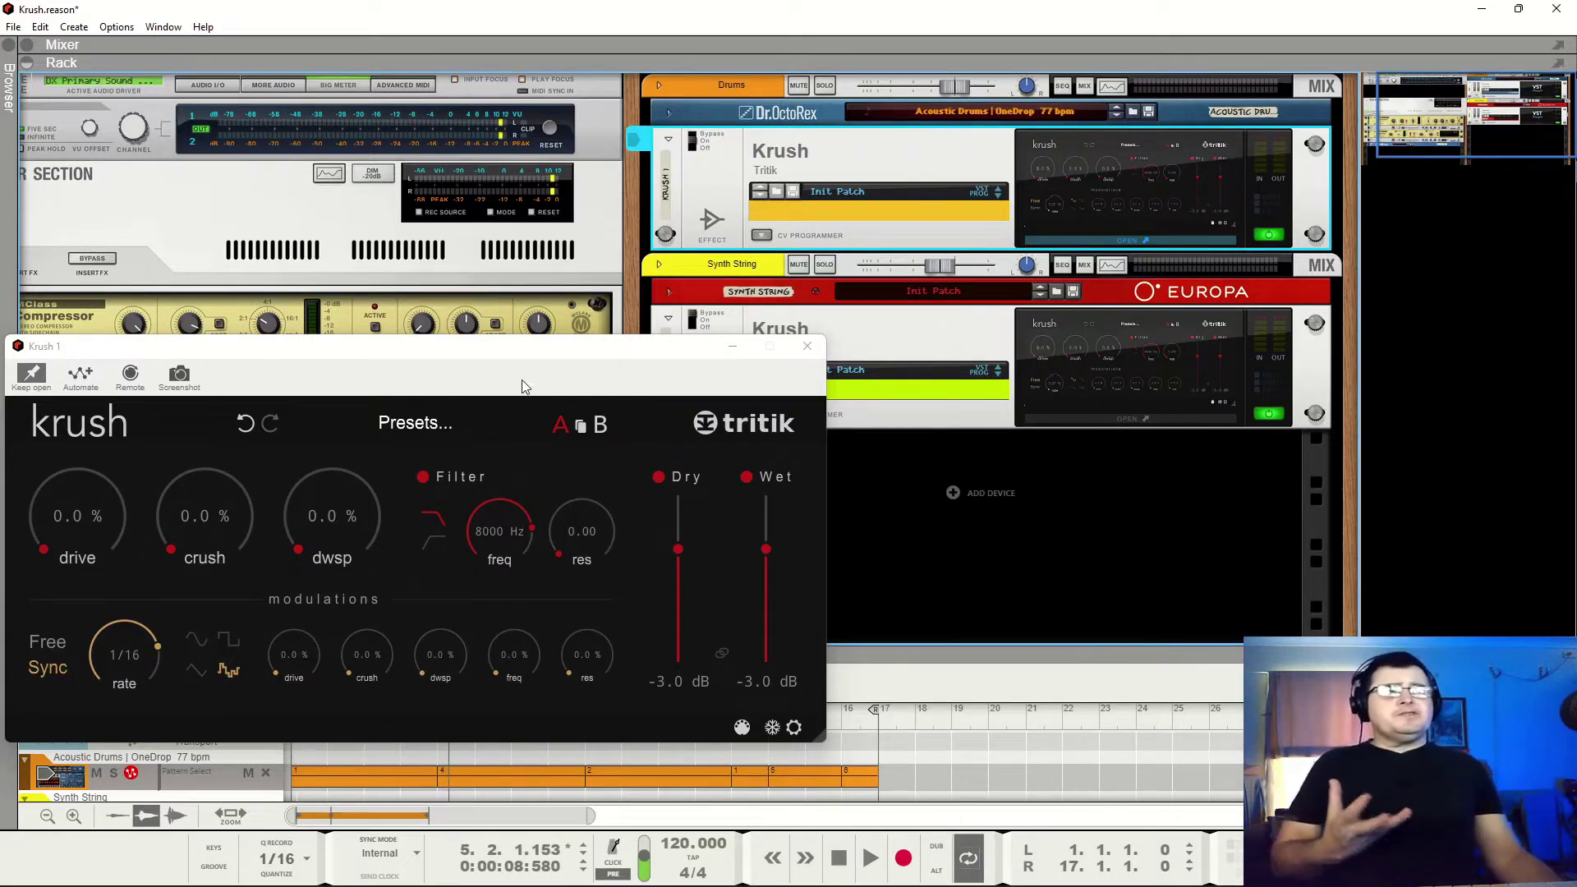
pyautogui.click(693, 143)
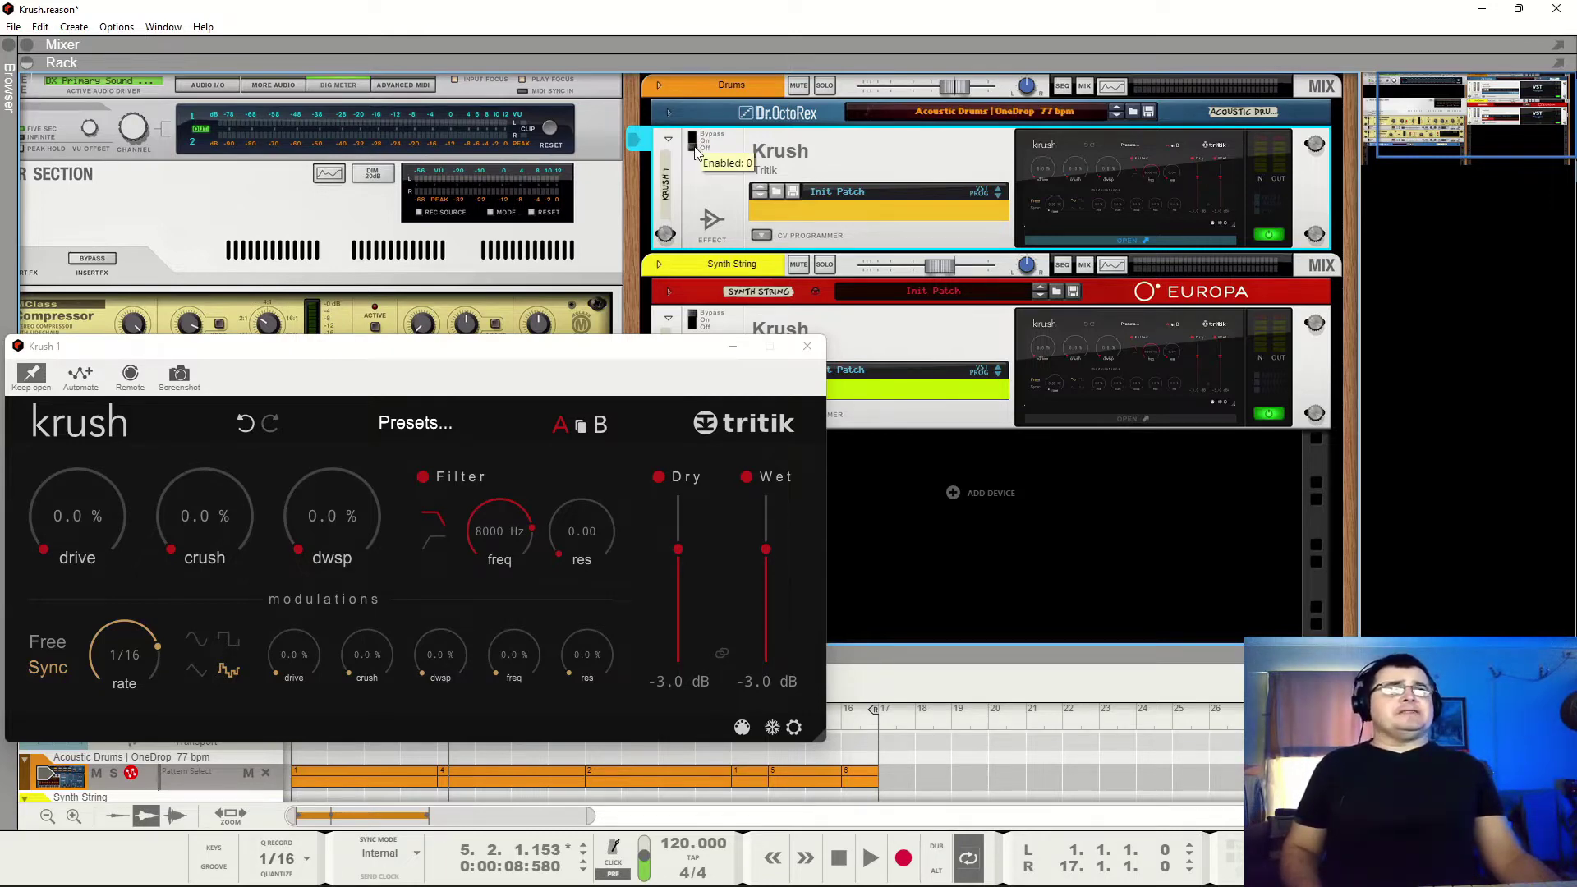
pyautogui.press('space')
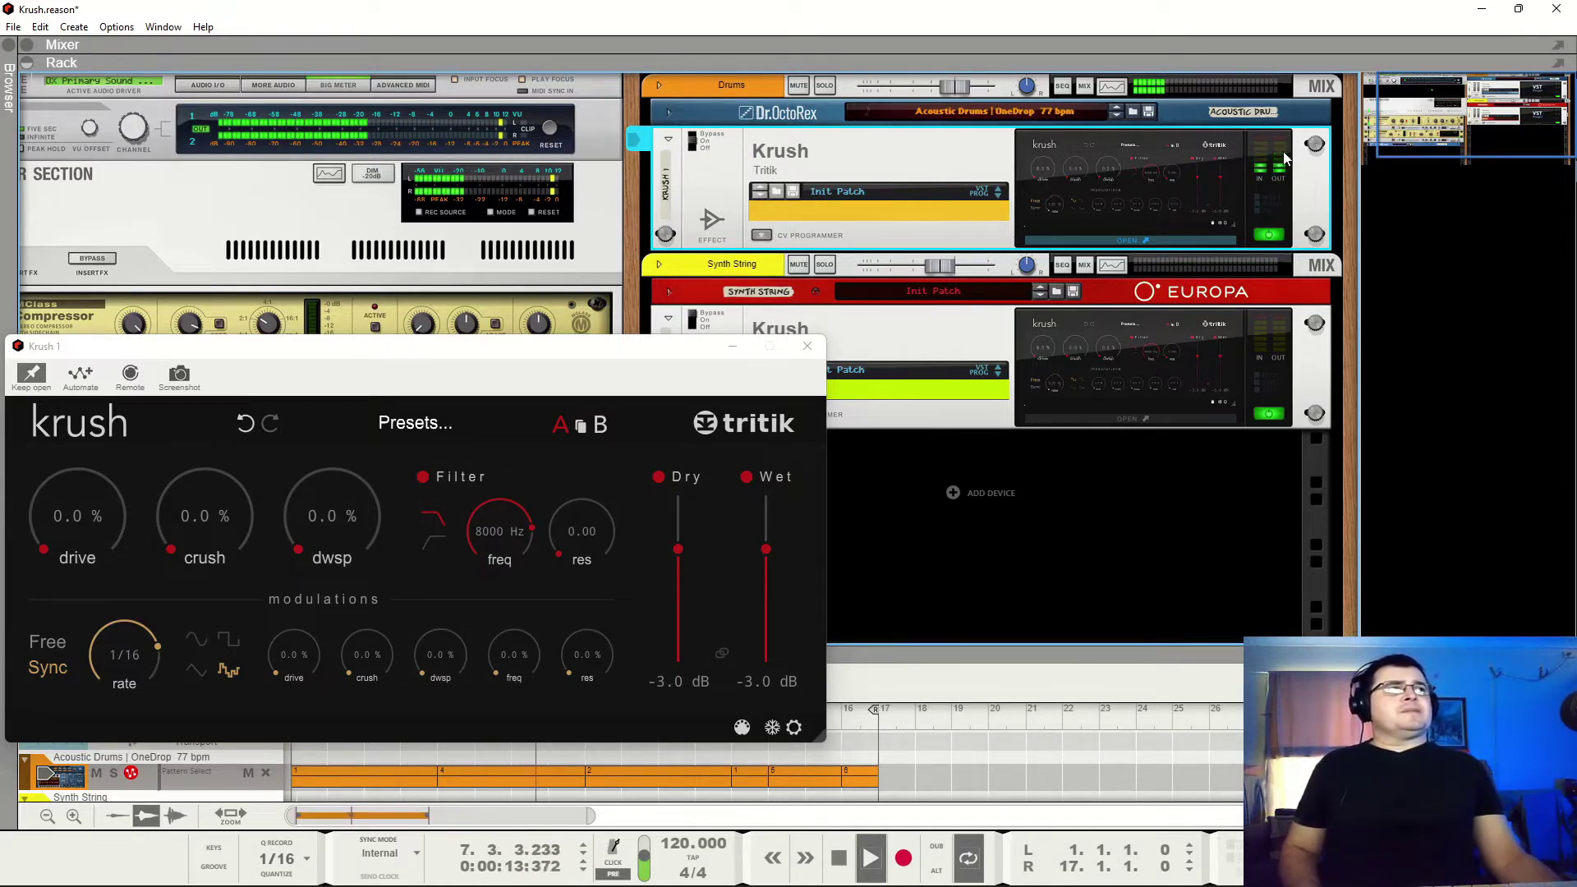
pyautogui.press('space')
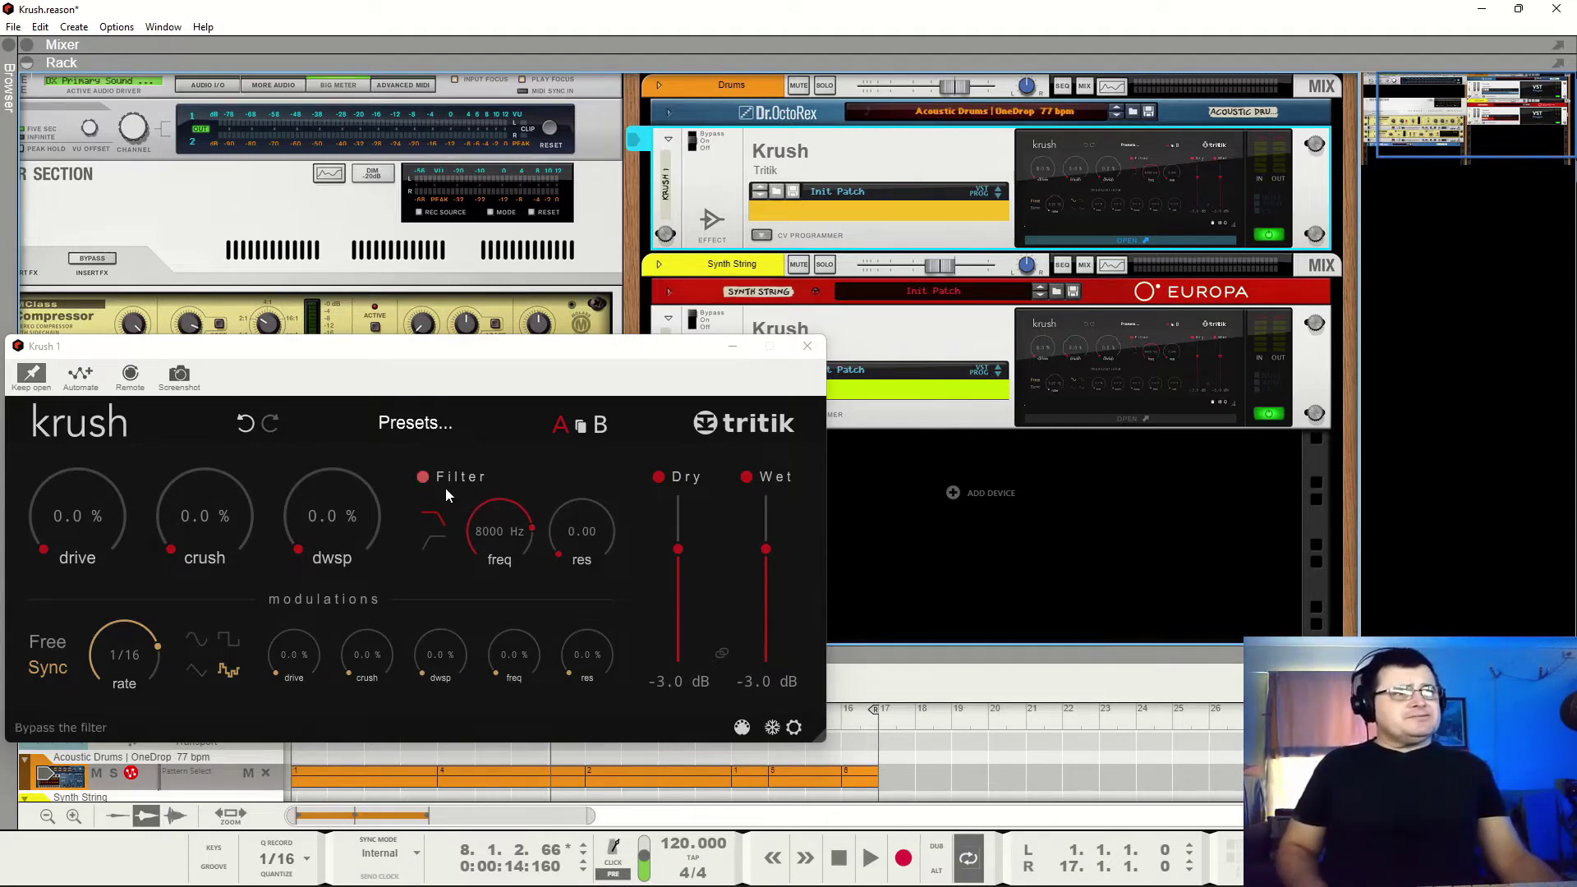
# Disable Krush's filter and compare the active and bypassed drum sound during playback
pyautogui.click(423, 477)
pyautogui.press('space')
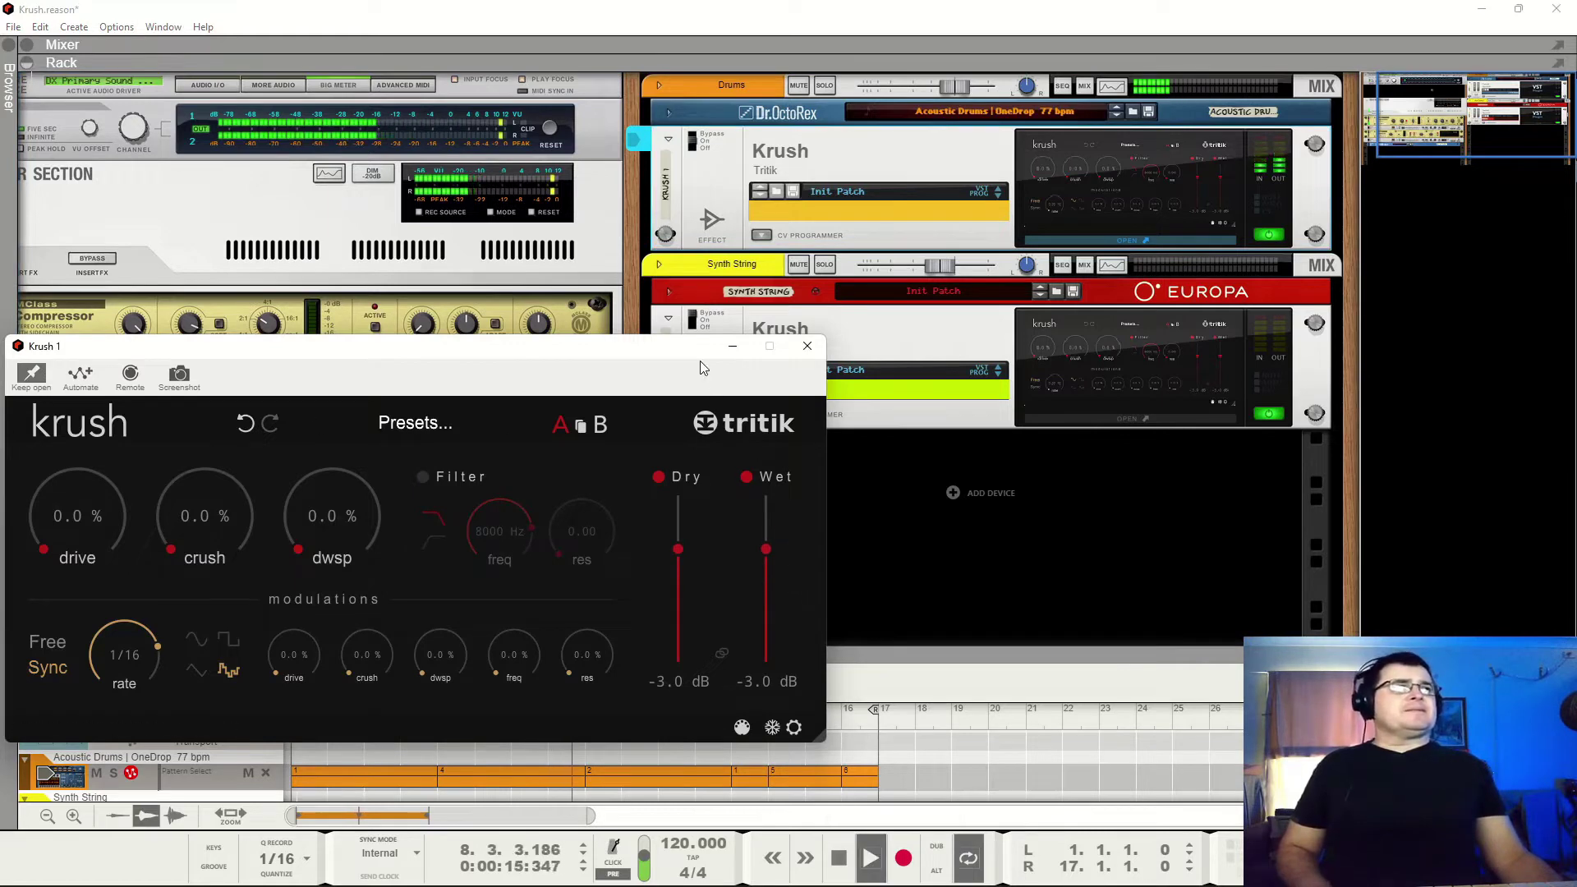
pyautogui.click(694, 148)
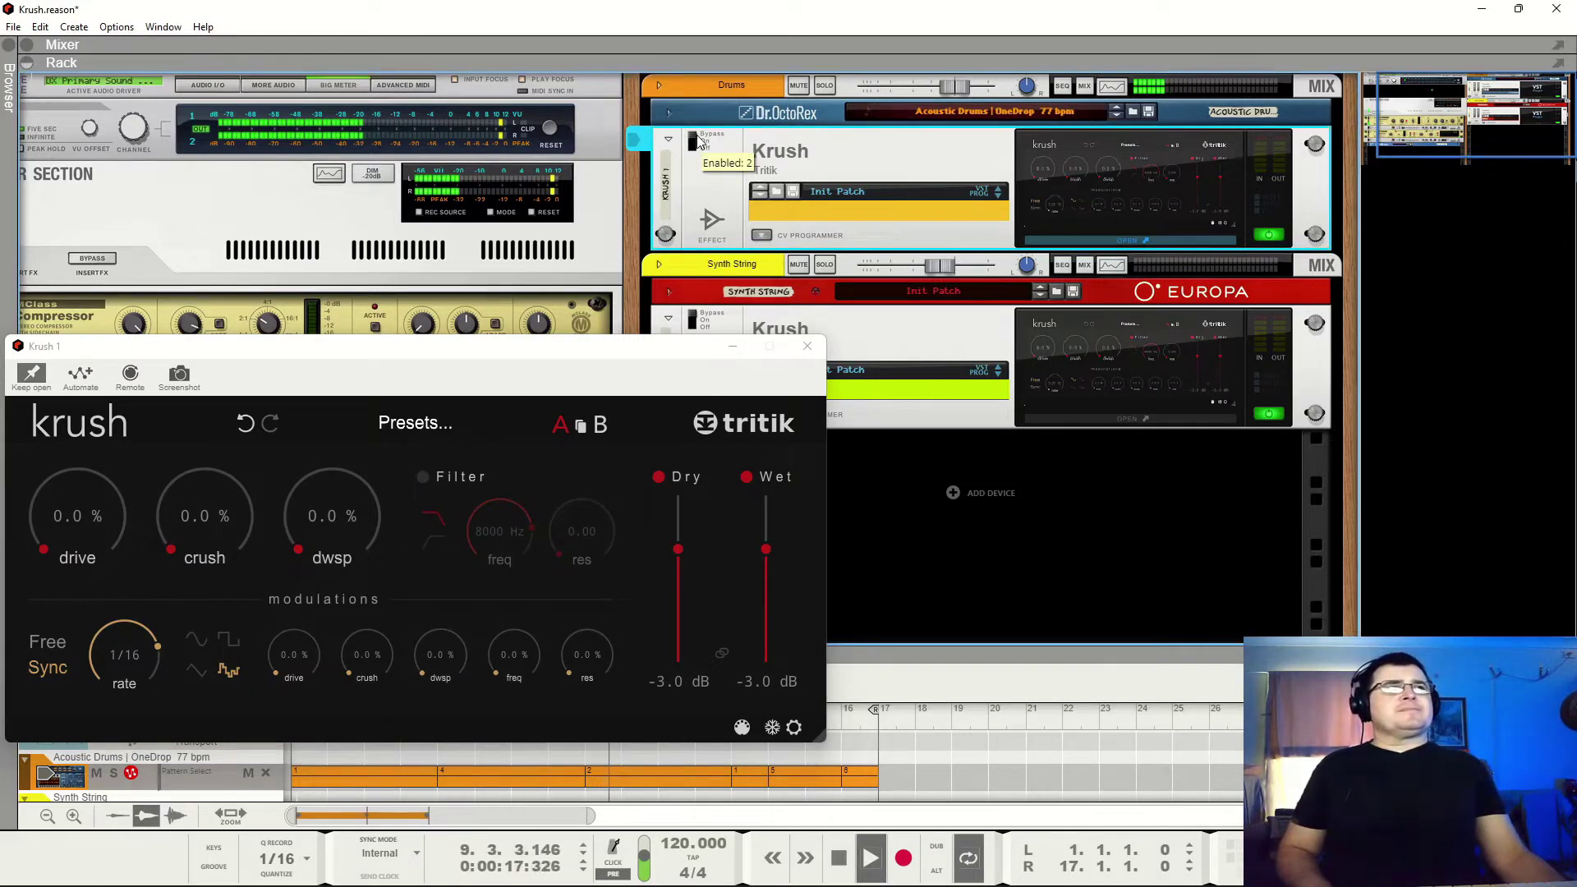
pyautogui.press('space')
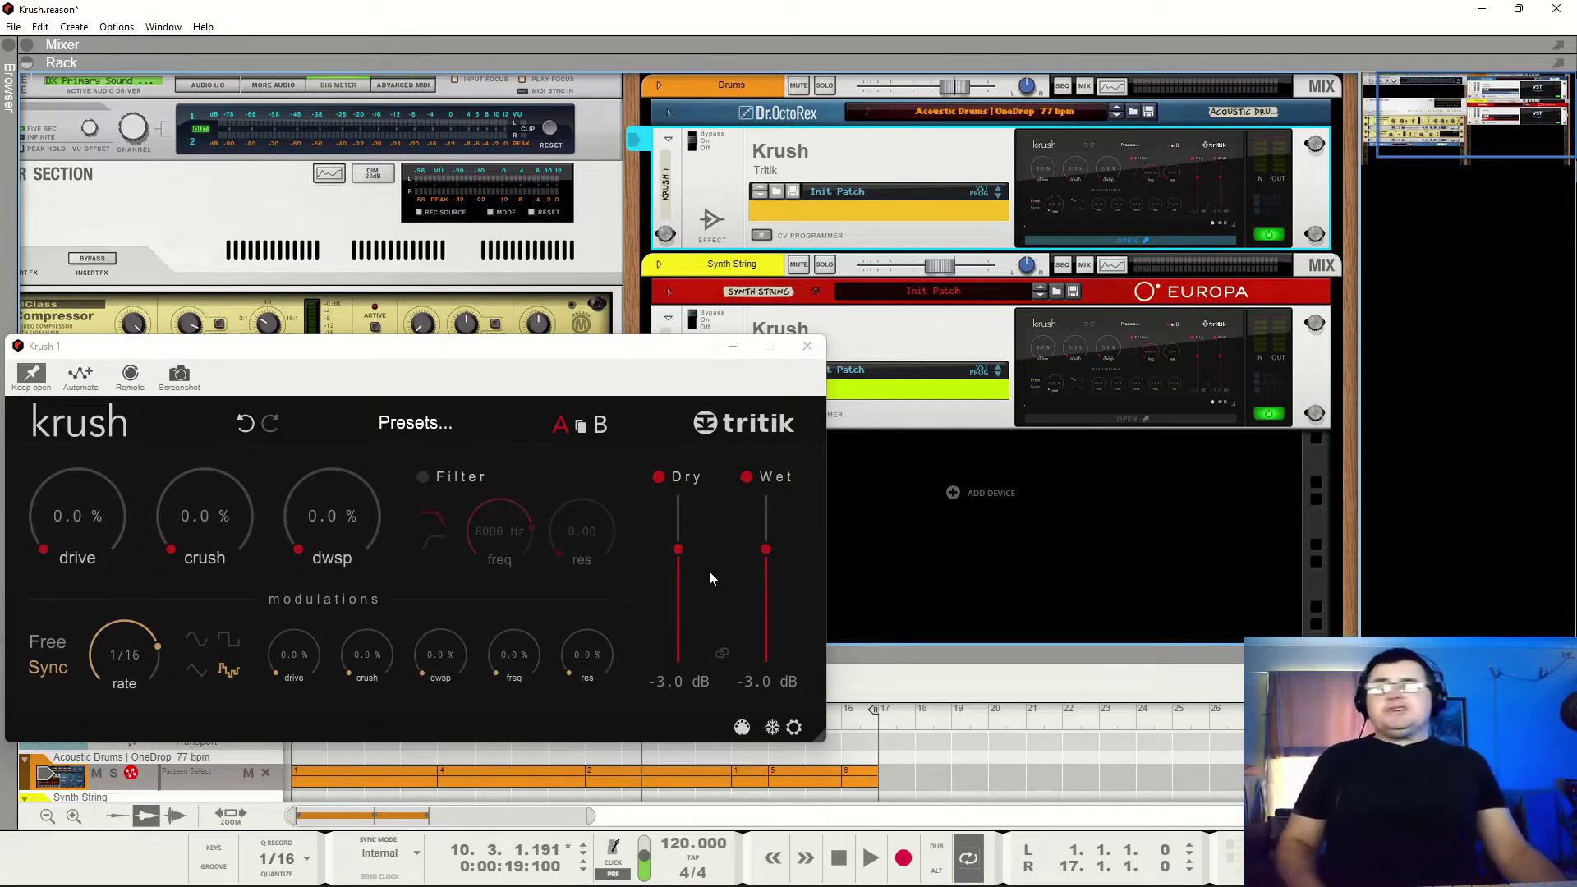
# Disable the dry signal and set the wet level to 0 dB
pyautogui.click(660, 476)
pyautogui.doubleClick(756, 684)
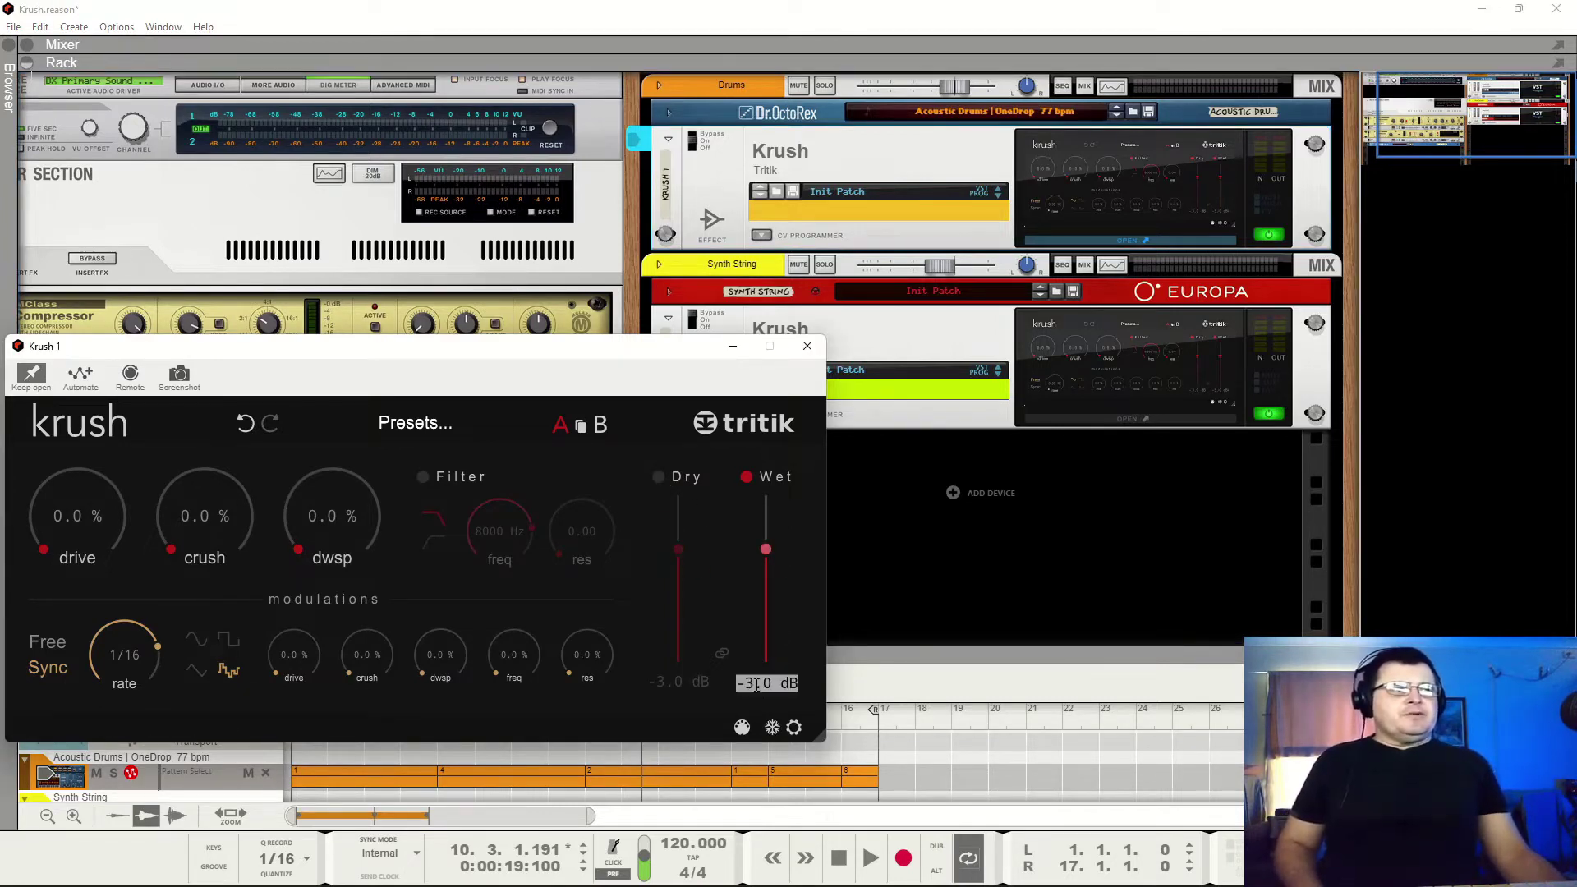
pyautogui.write('0')
pyautogui.press('Return')
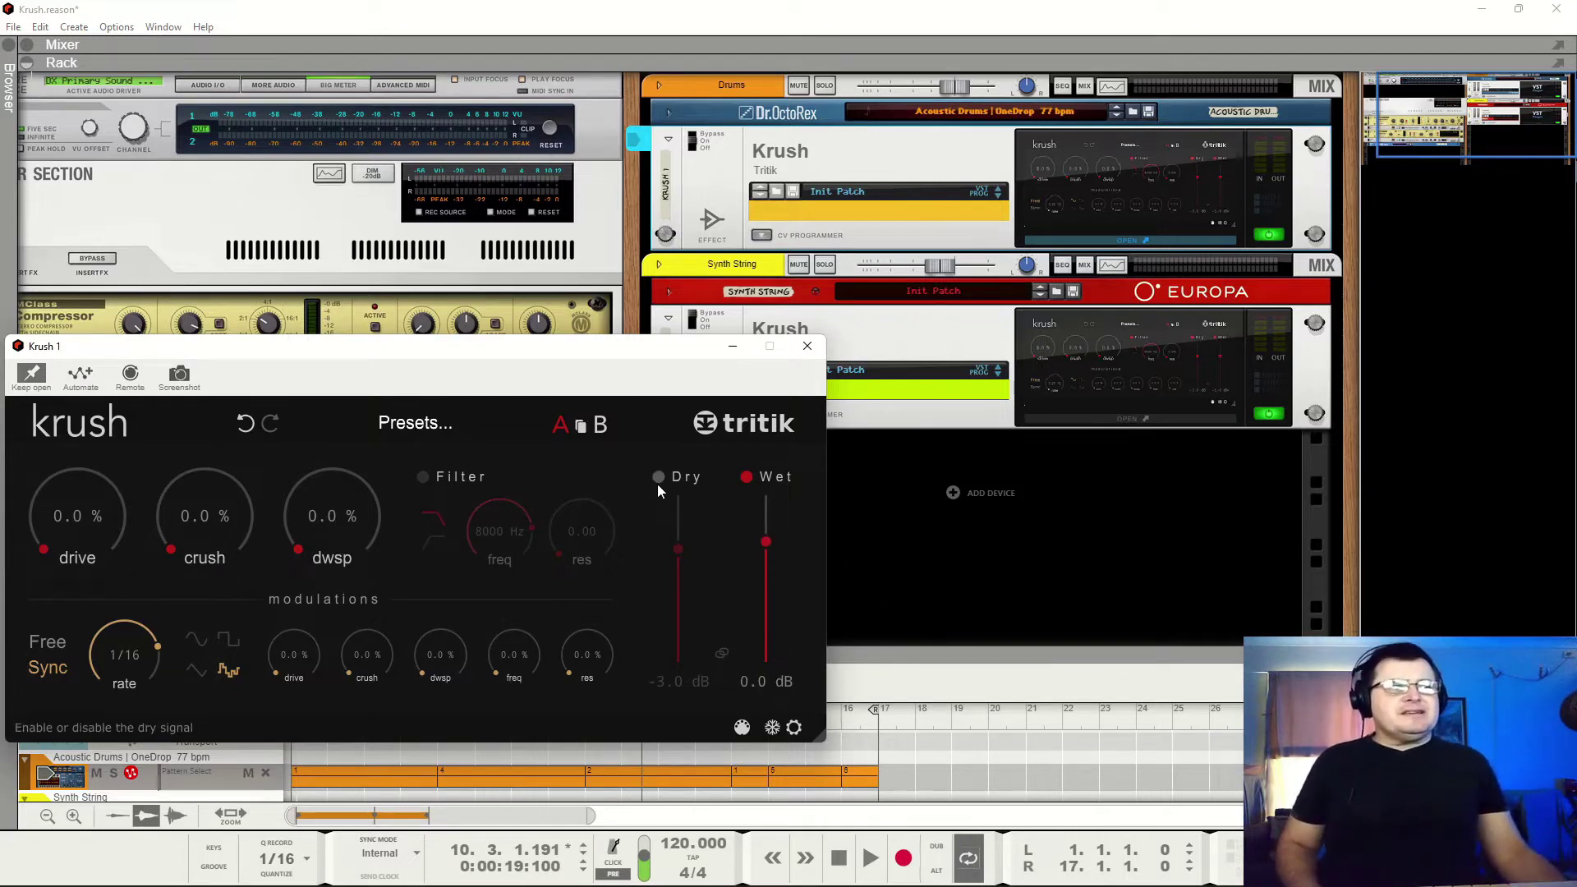
# Play the drums and toggle Krush's bypass to compare the fully wet level with the unprocessed signal
pyautogui.press('space')
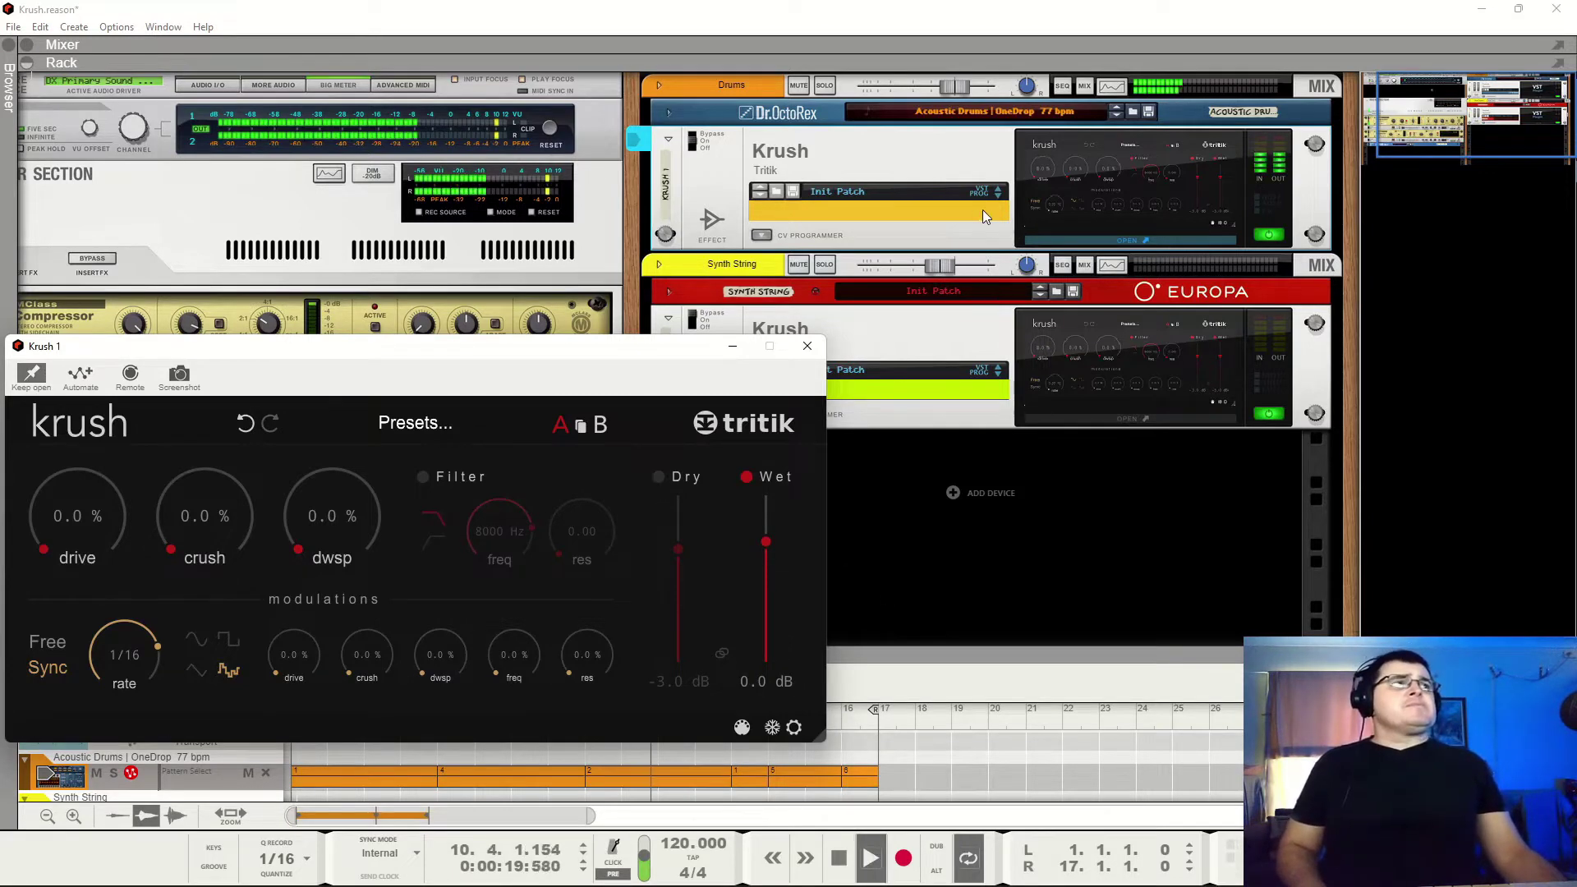
pyautogui.click(698, 150)
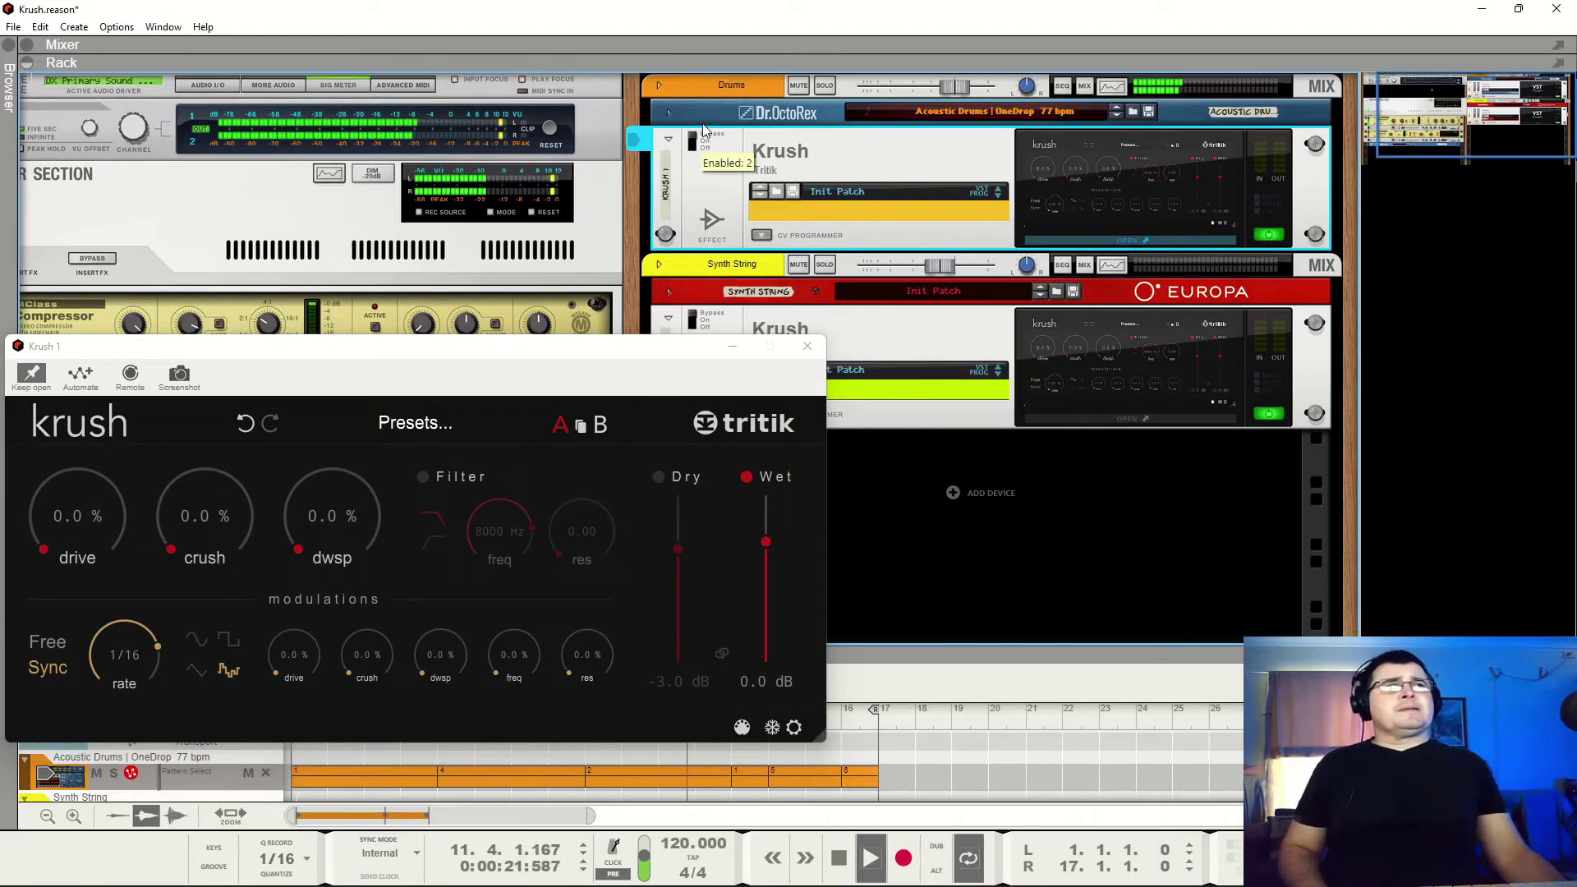
pyautogui.click(696, 141)
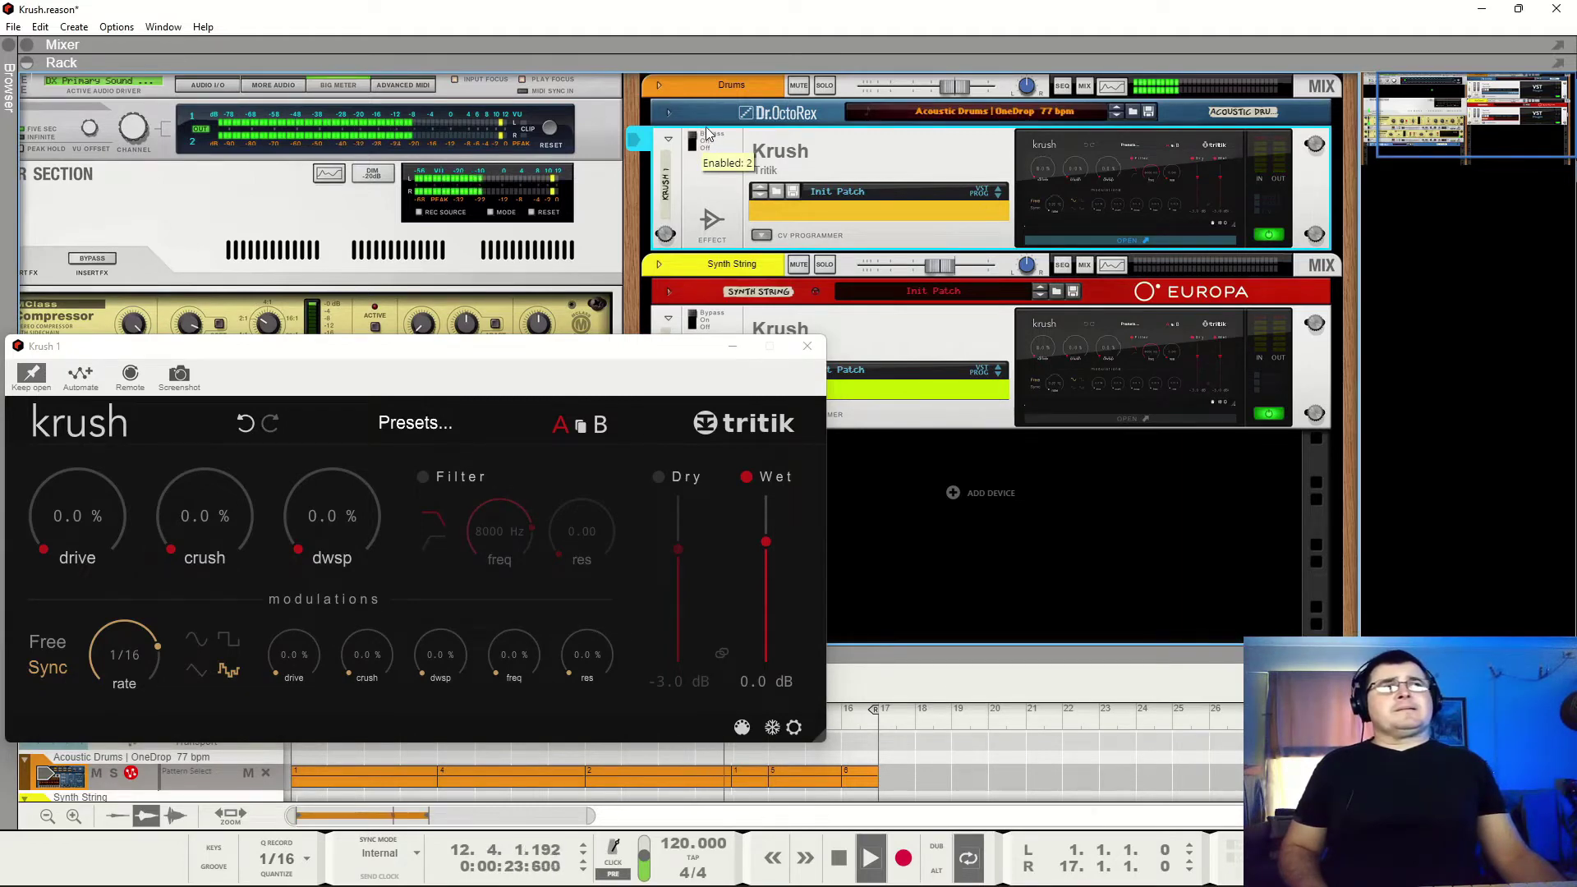
pyautogui.press('space')
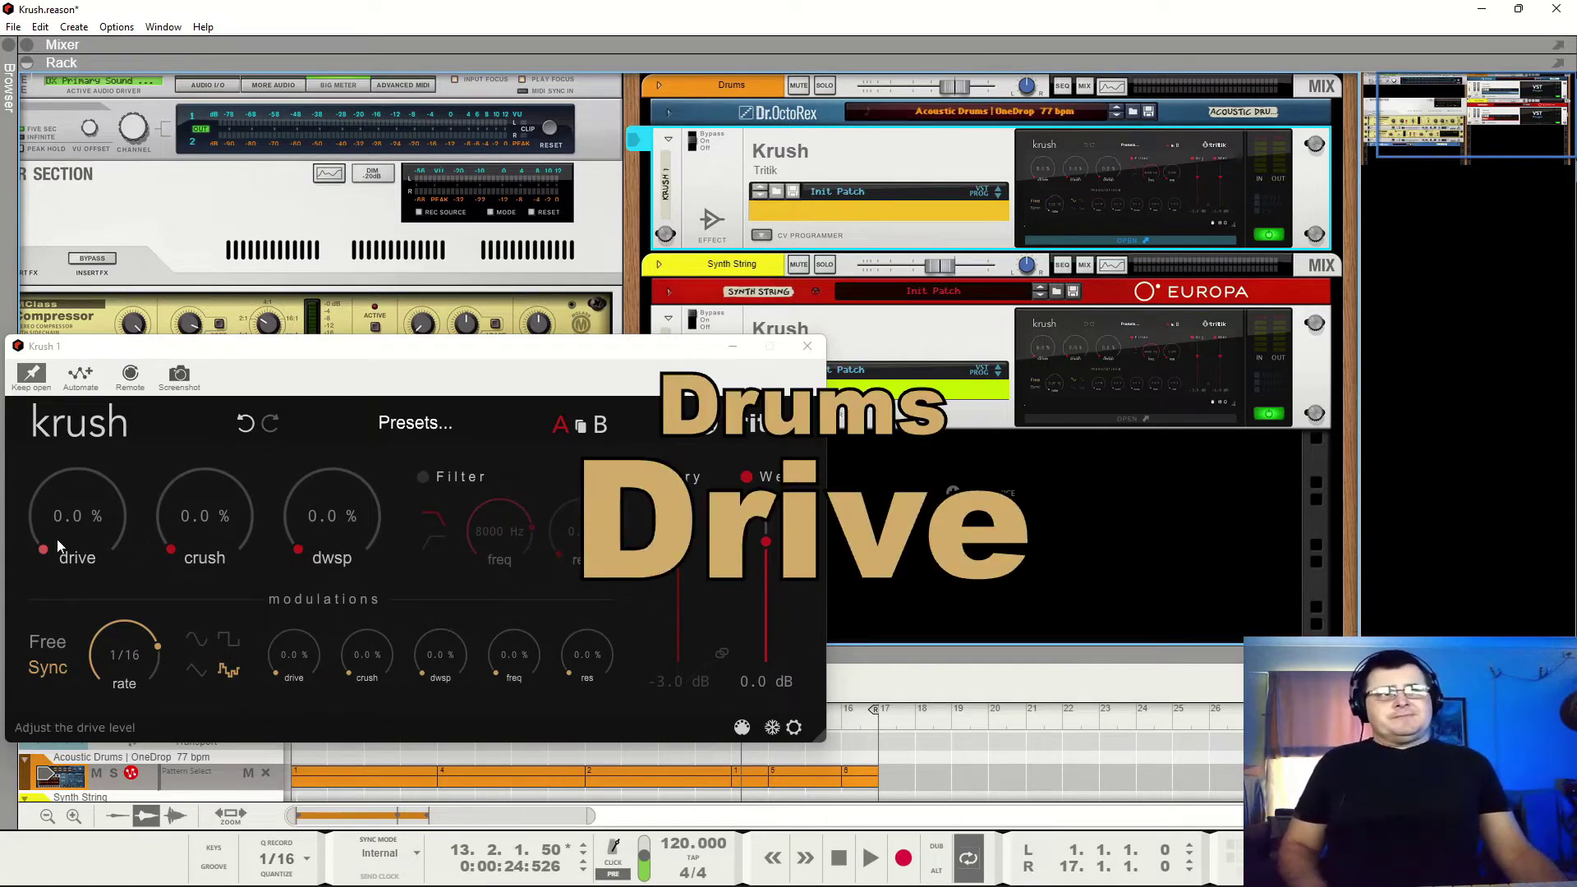
# Raise the drive amount to about 50 % while the drums play, and stop playback
pyautogui.press('space')
pyautogui.moveTo(43, 553); pyautogui.dragTo(63, 447)
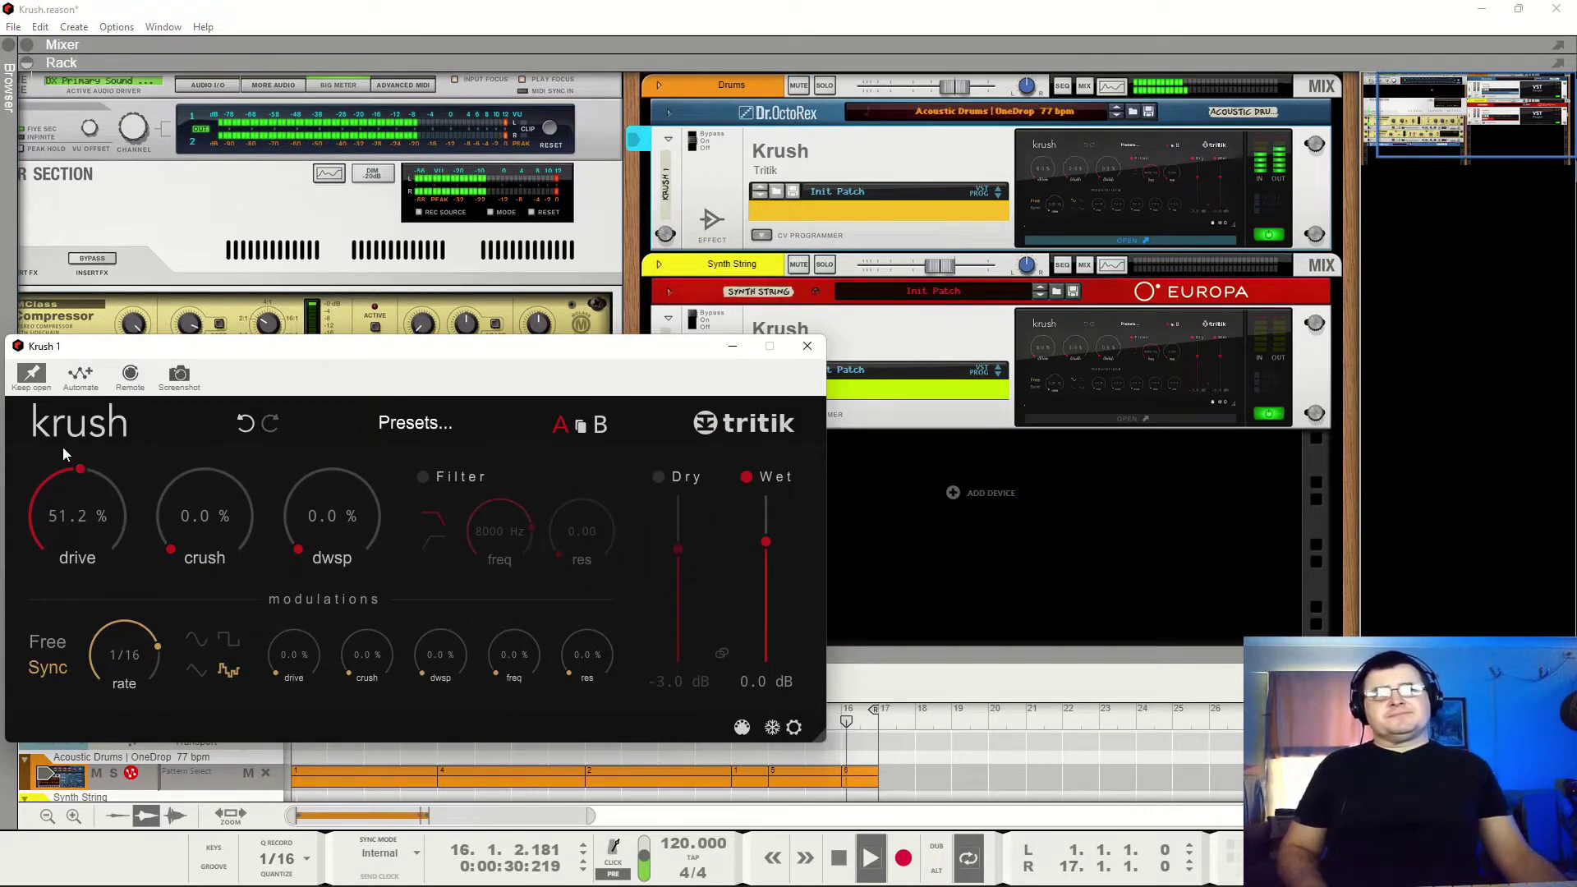
pyautogui.press('space')
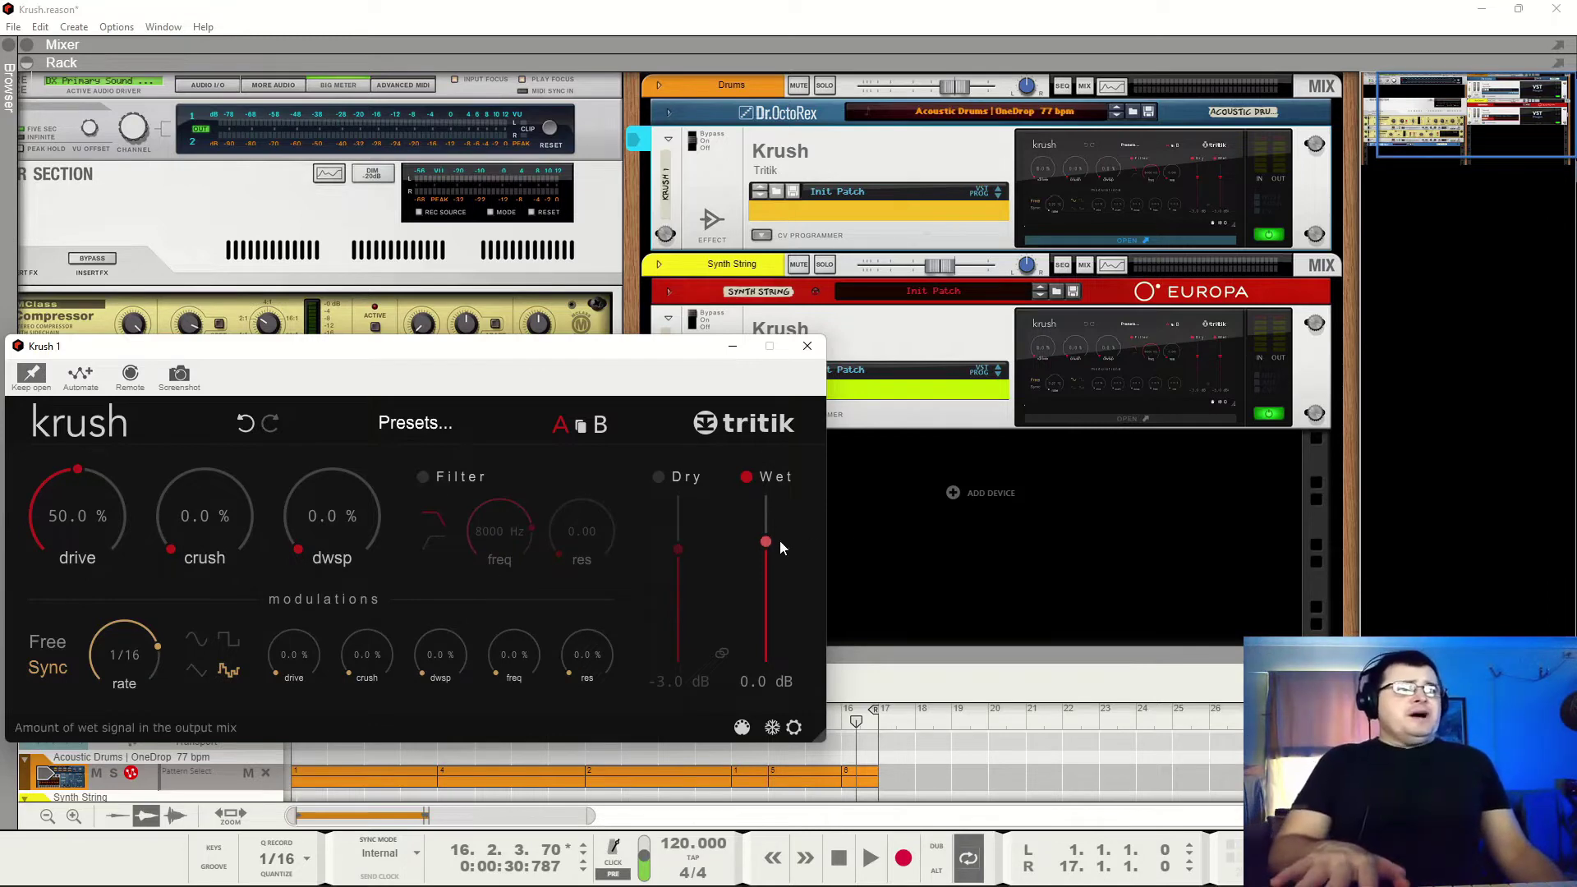
# Lower the wet level to -8.2 dB and play the driven drums
pyautogui.scroll(-6, 773, 544)
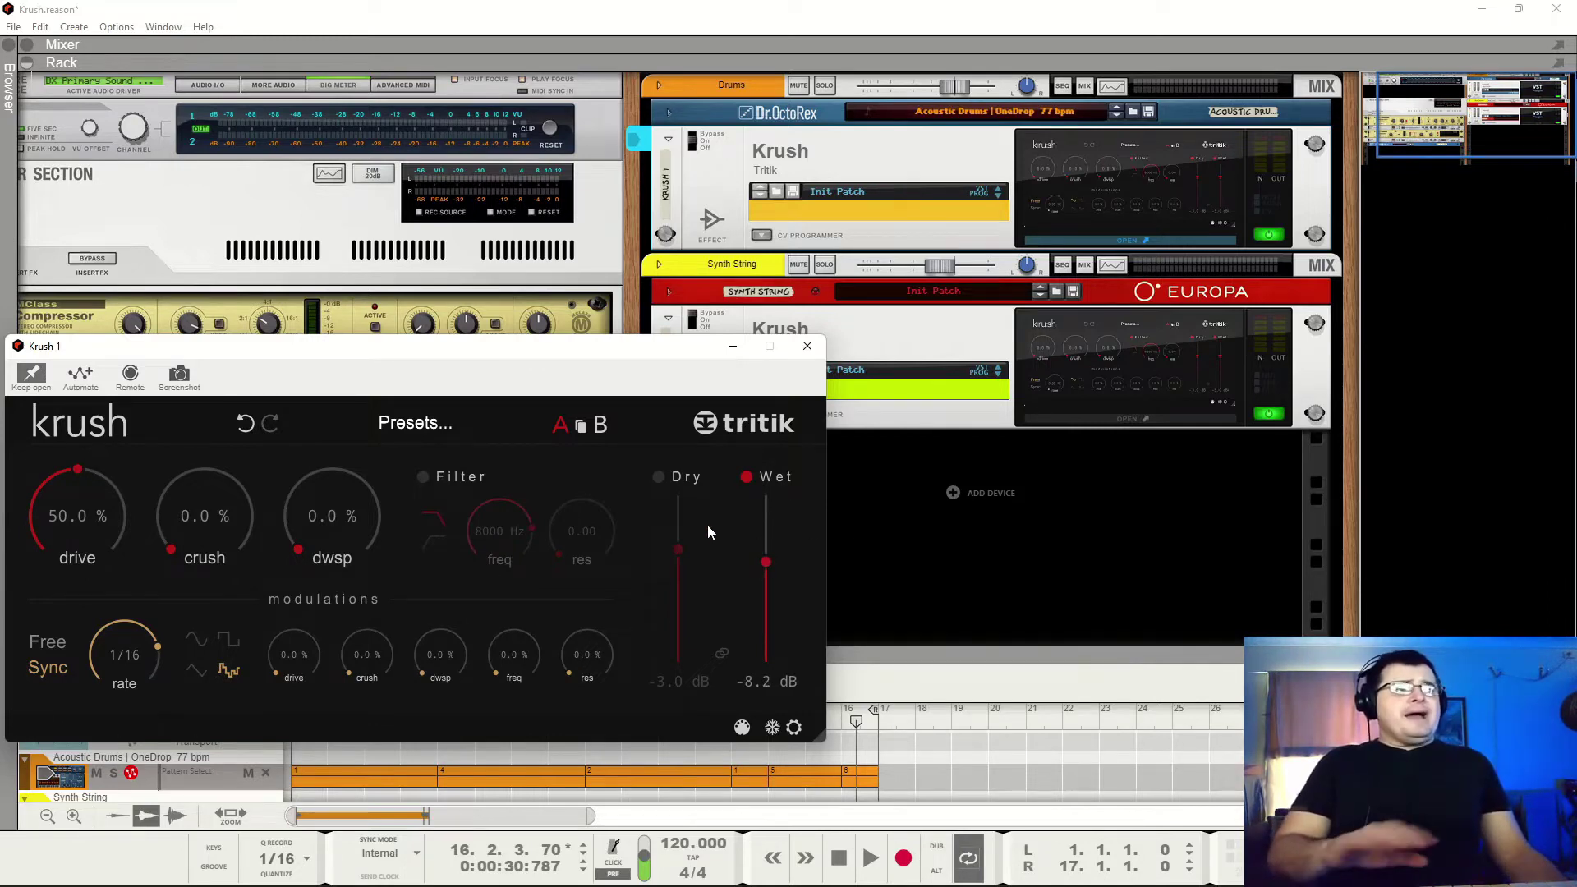
pyautogui.press('space')
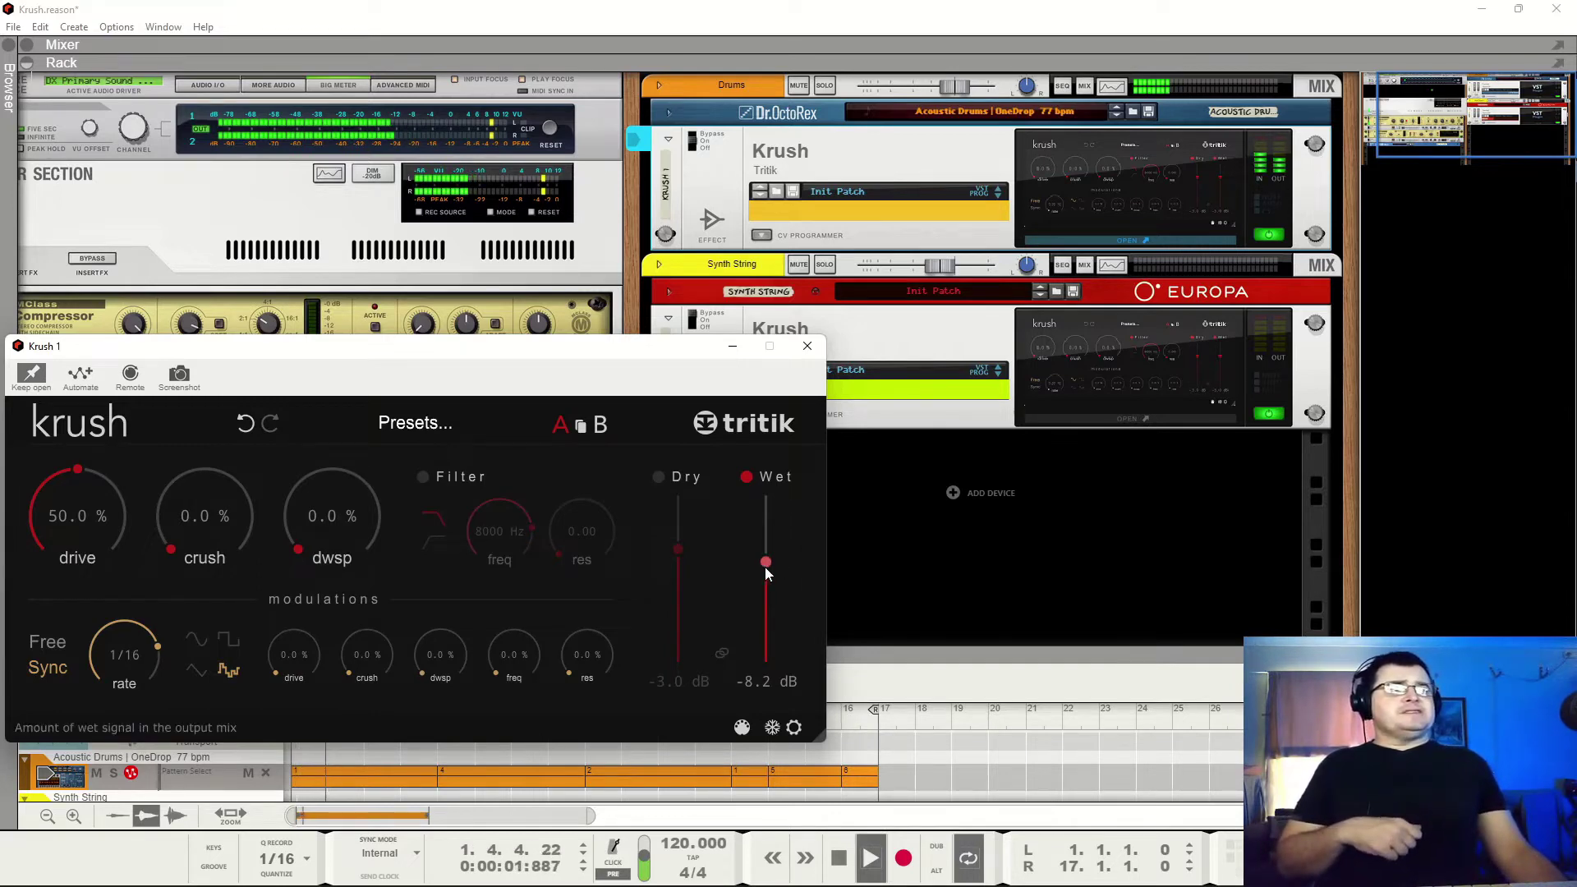
# Raise the wet level to -6.2 dB and toggle Krush's bypass to compare it with the unprocessed drums
pyautogui.scroll(2, 773, 561)
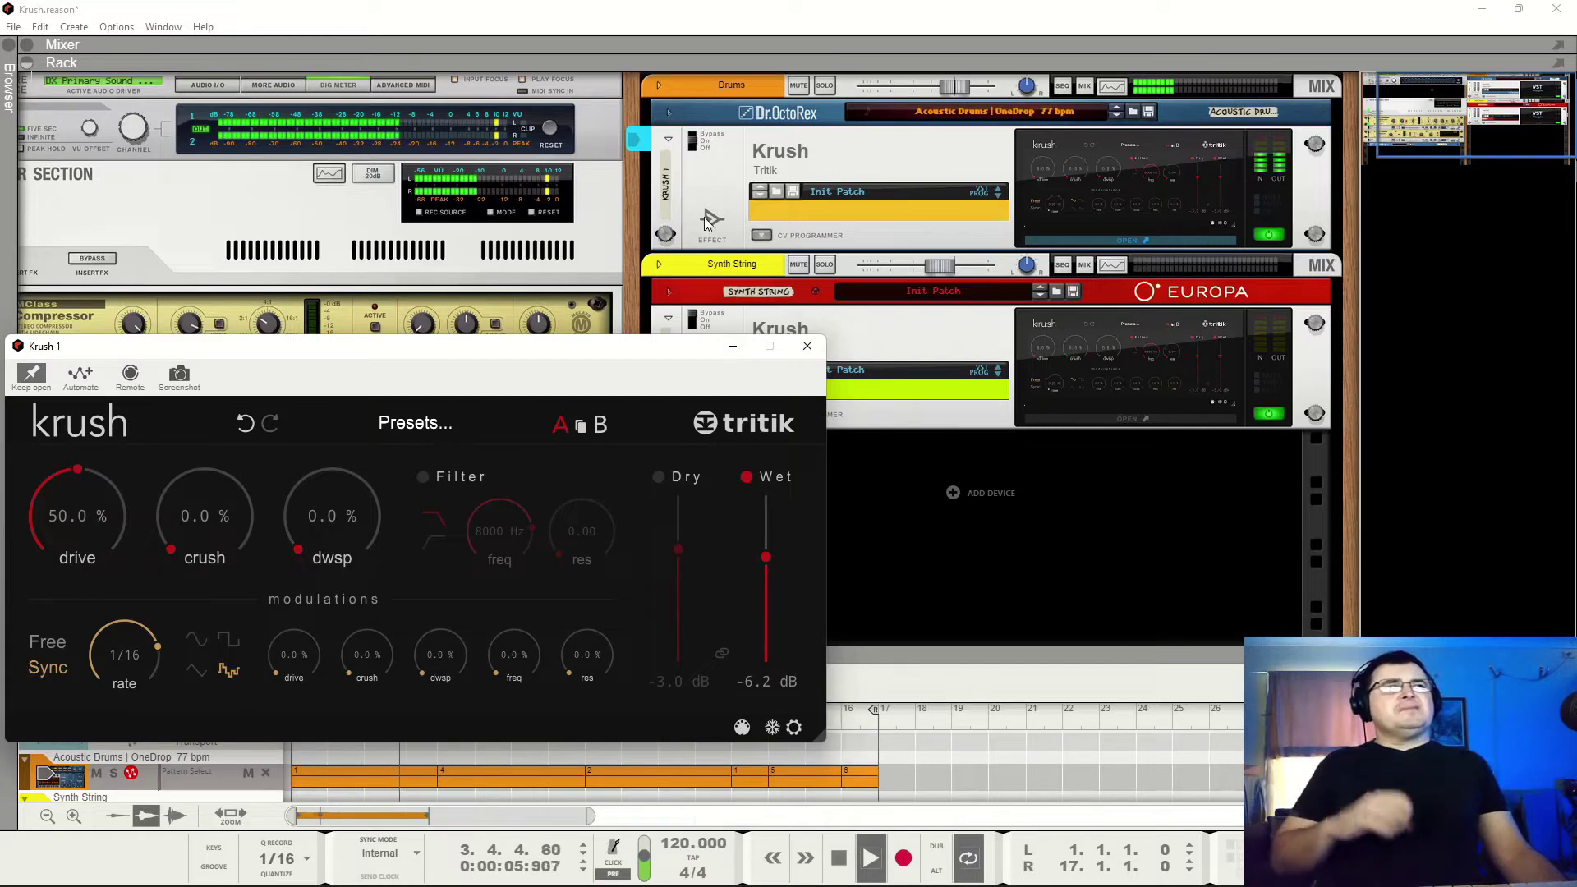
pyautogui.click(702, 141)
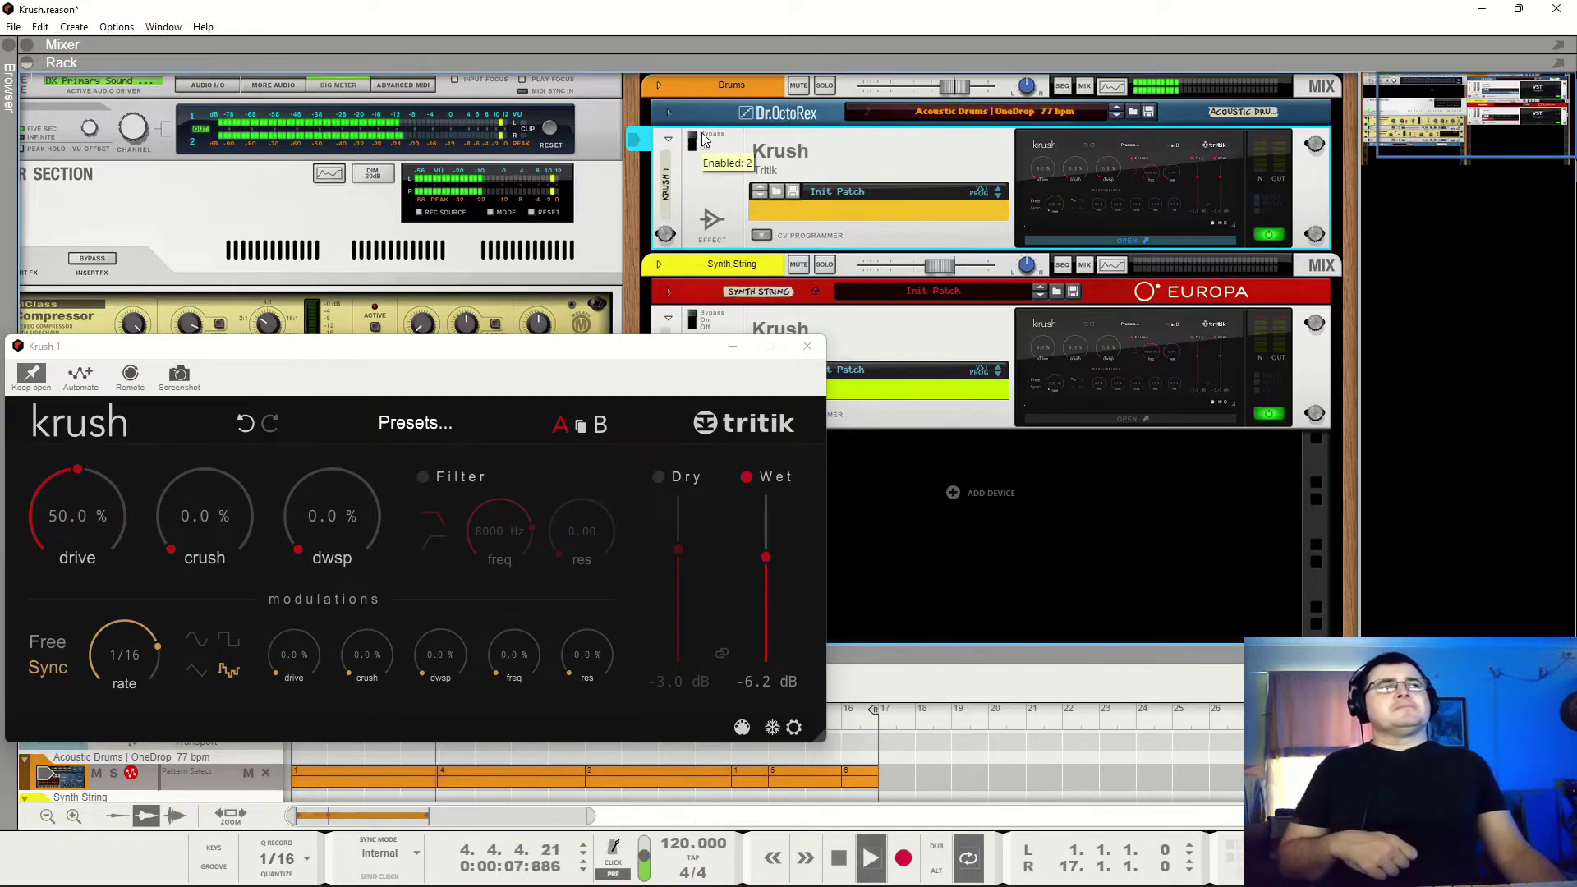
pyautogui.click(703, 145)
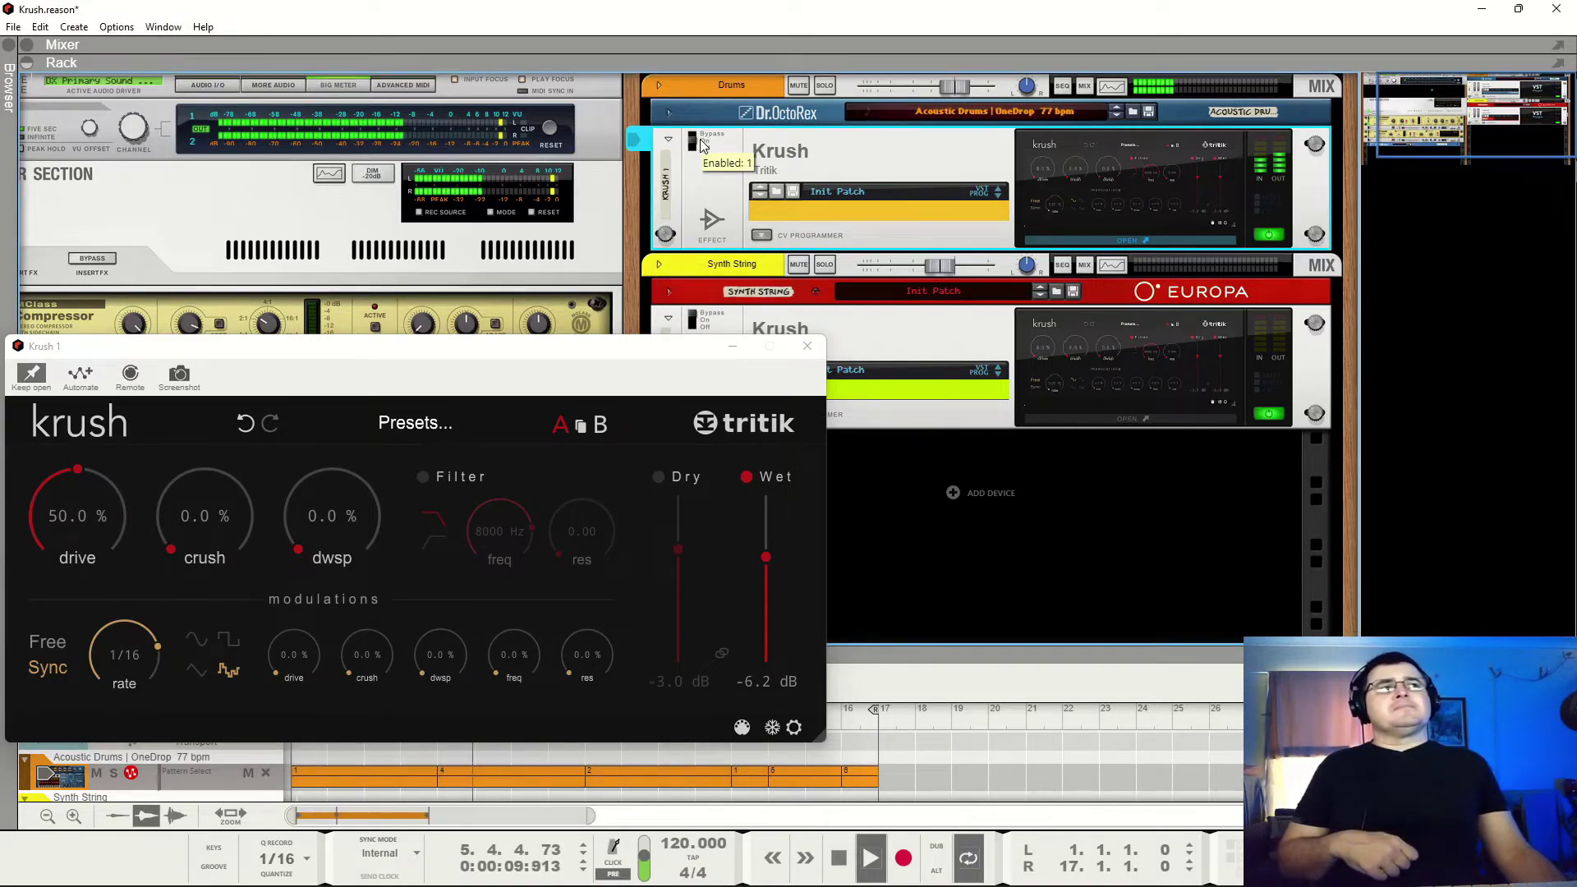
pyautogui.click(705, 139)
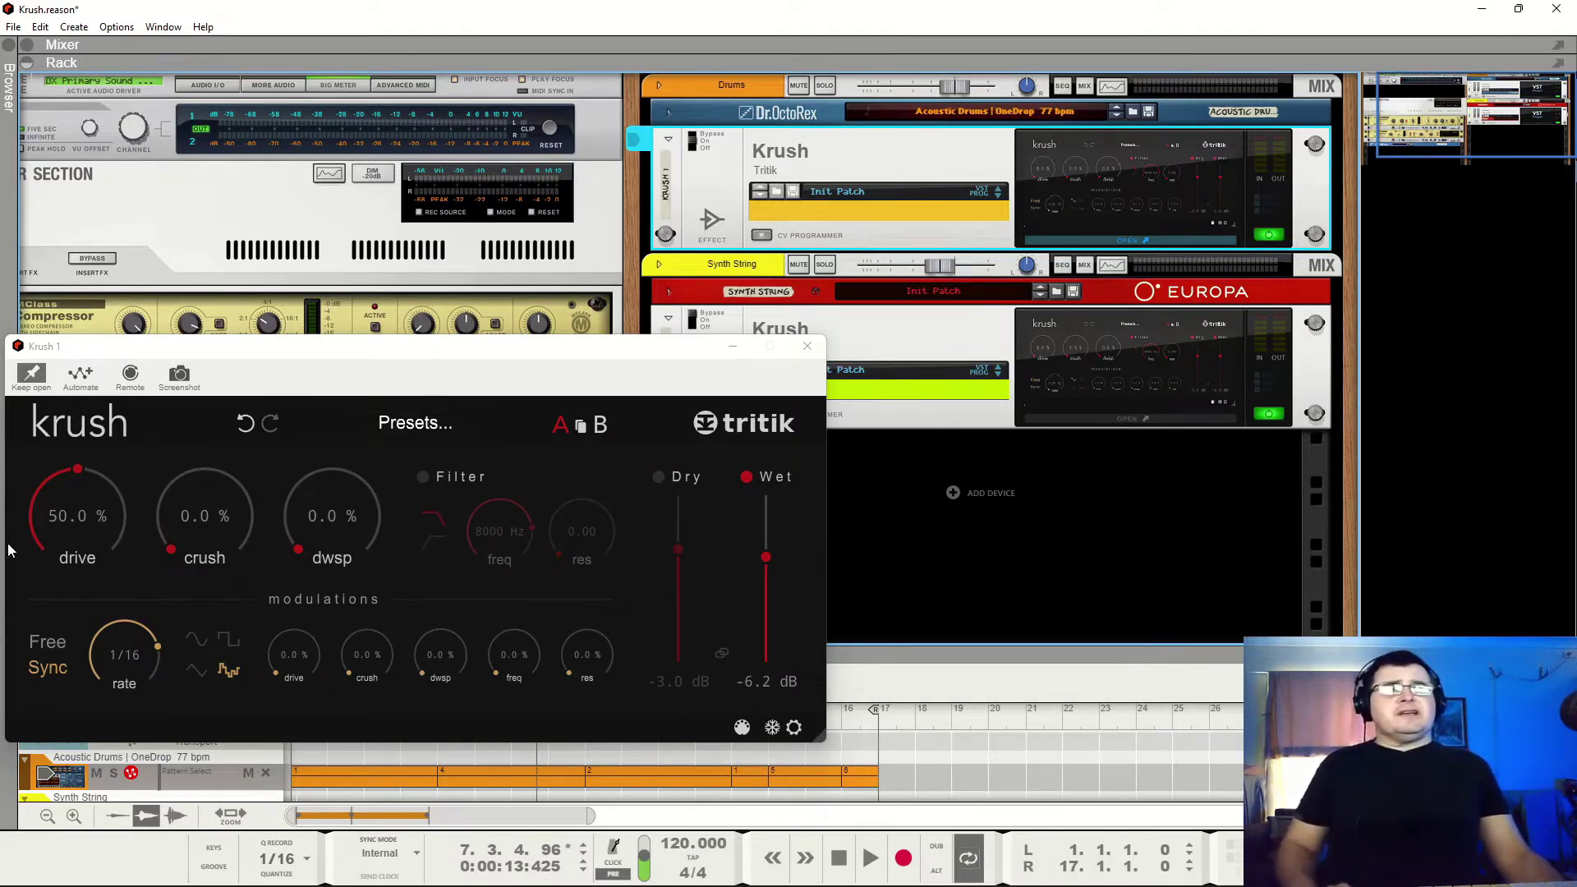
# Set the wet level to 0 dB and the drive to 100 %, and briefly play the drums
pyautogui.doubleClick(771, 680)
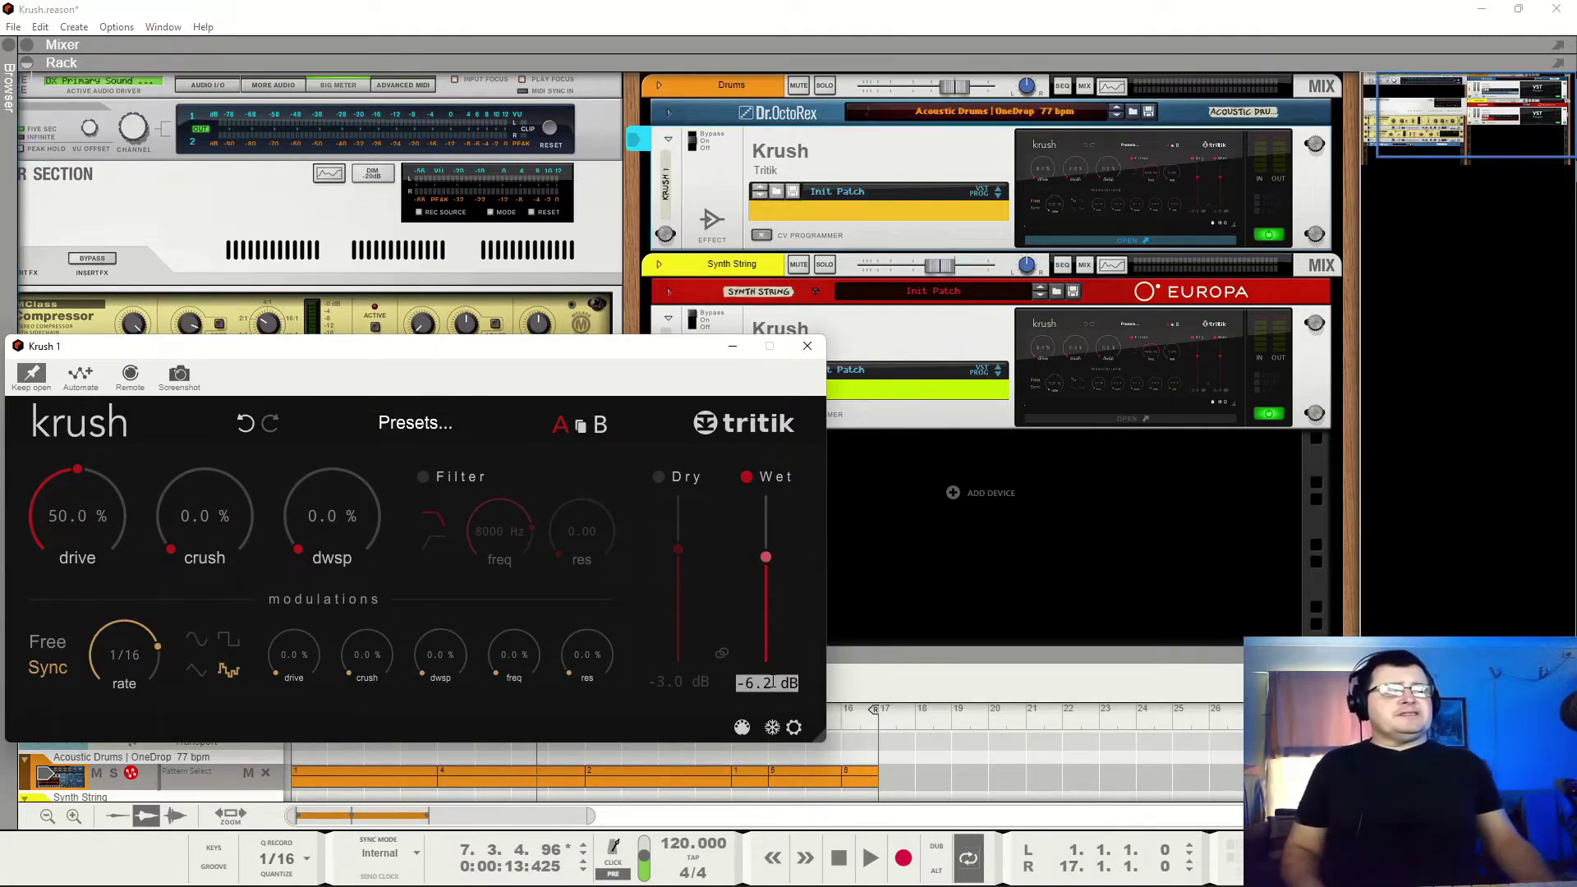
pyautogui.moveTo(39, 504); pyautogui.dragTo(114, 319)
pyautogui.press('space')
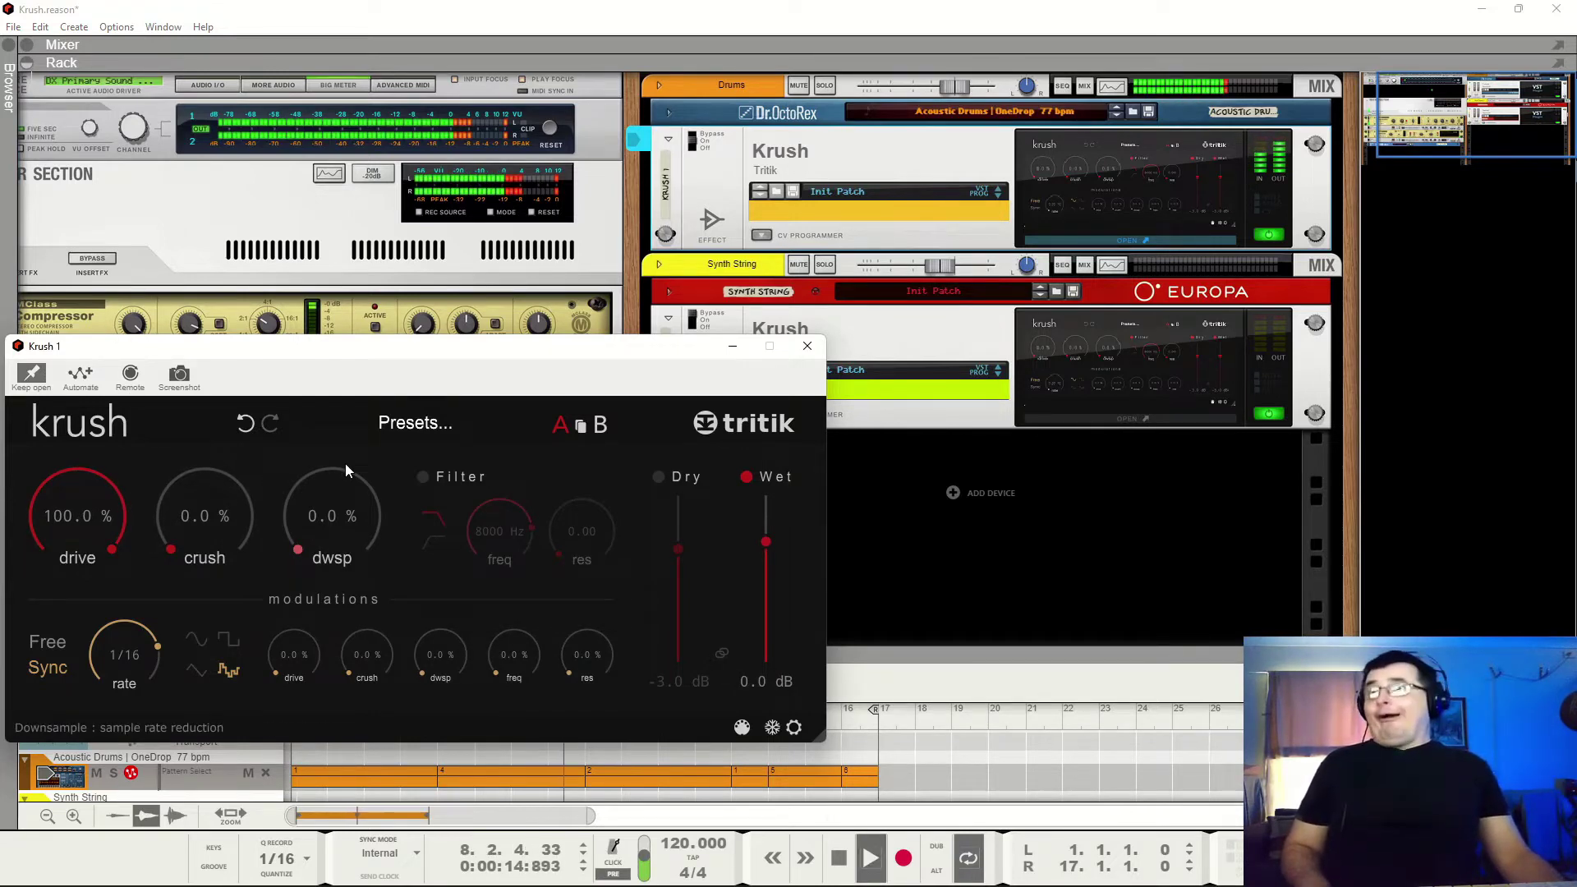
pyautogui.press('space')
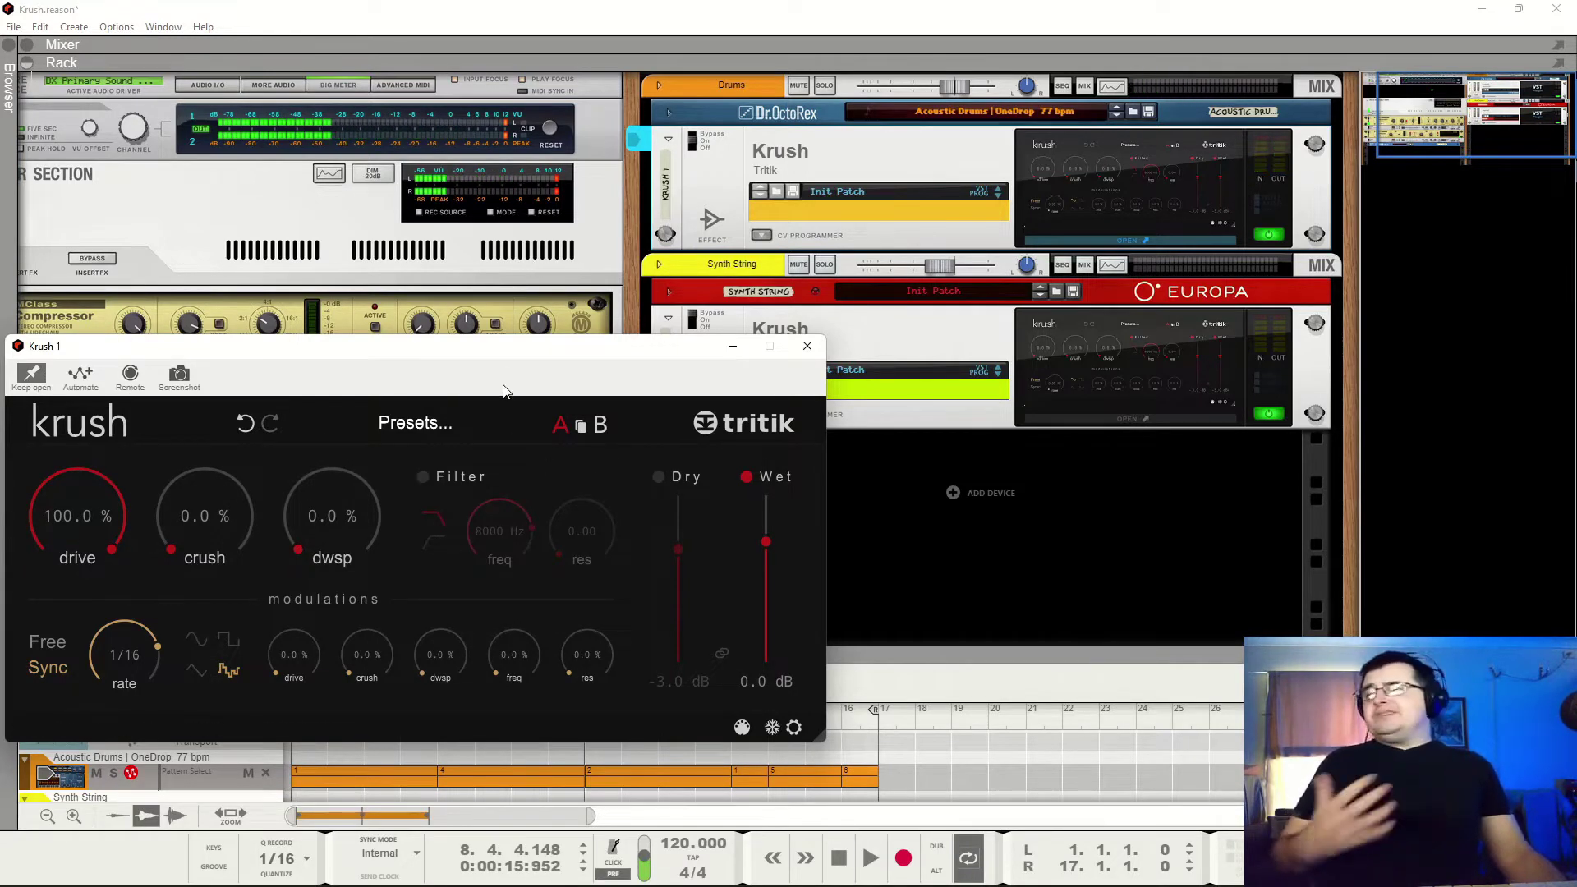
# Lower the wet level to -19.1 dB during playback, toggling Krush's bypass to match the fully driven drums to the unprocessed level
pyautogui.moveTo(764, 544); pyautogui.dragTo(765, 595)
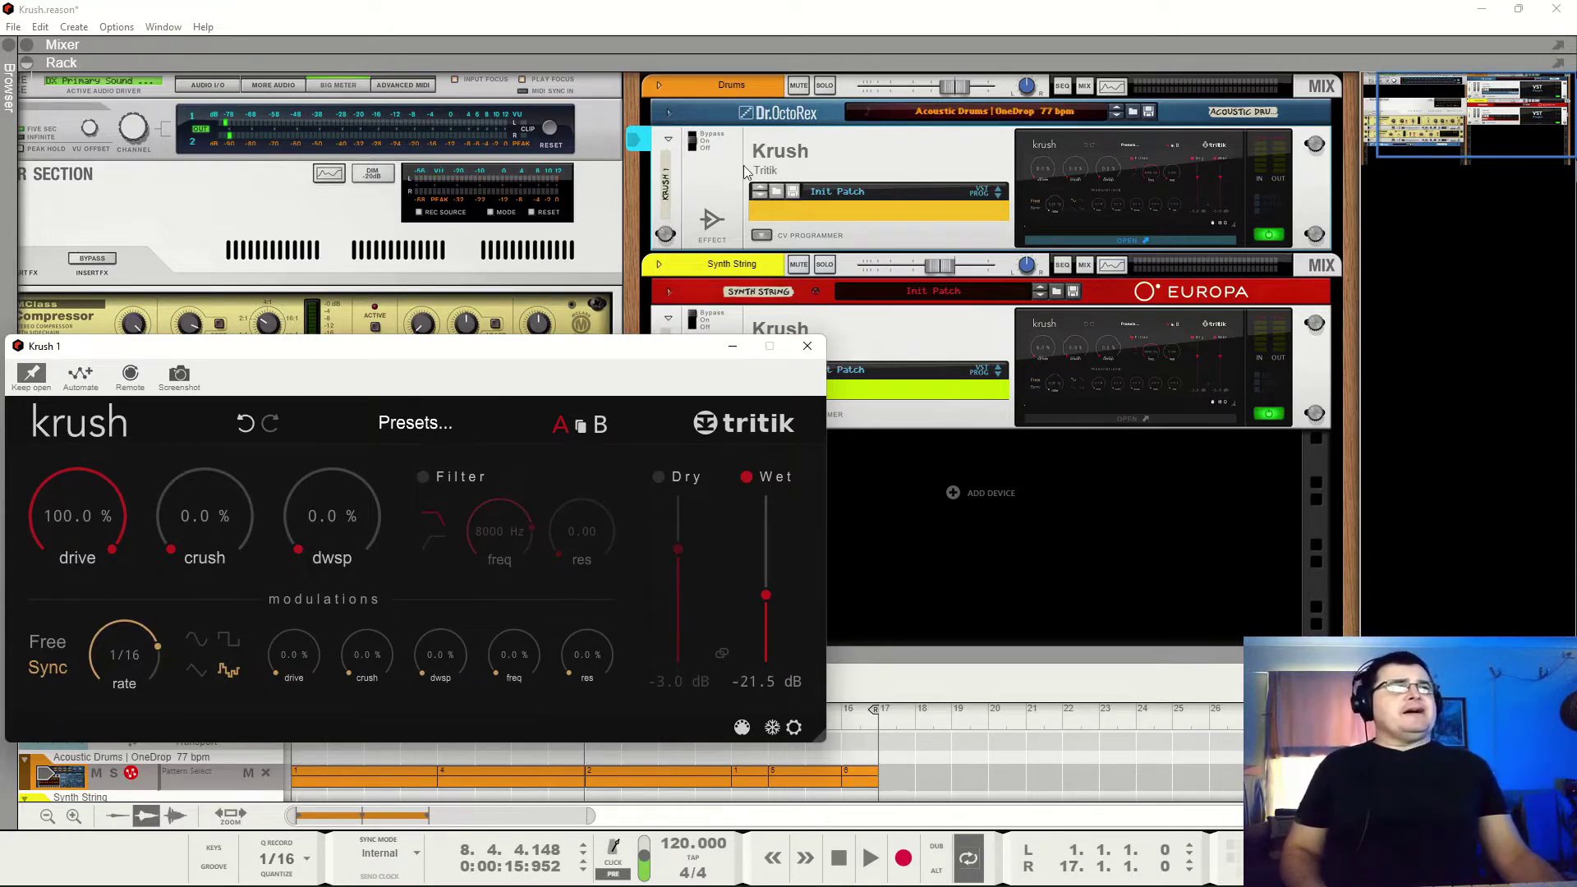
pyautogui.press('space')
pyautogui.moveTo(759, 587); pyautogui.dragTo(769, 578)
pyautogui.click(702, 136)
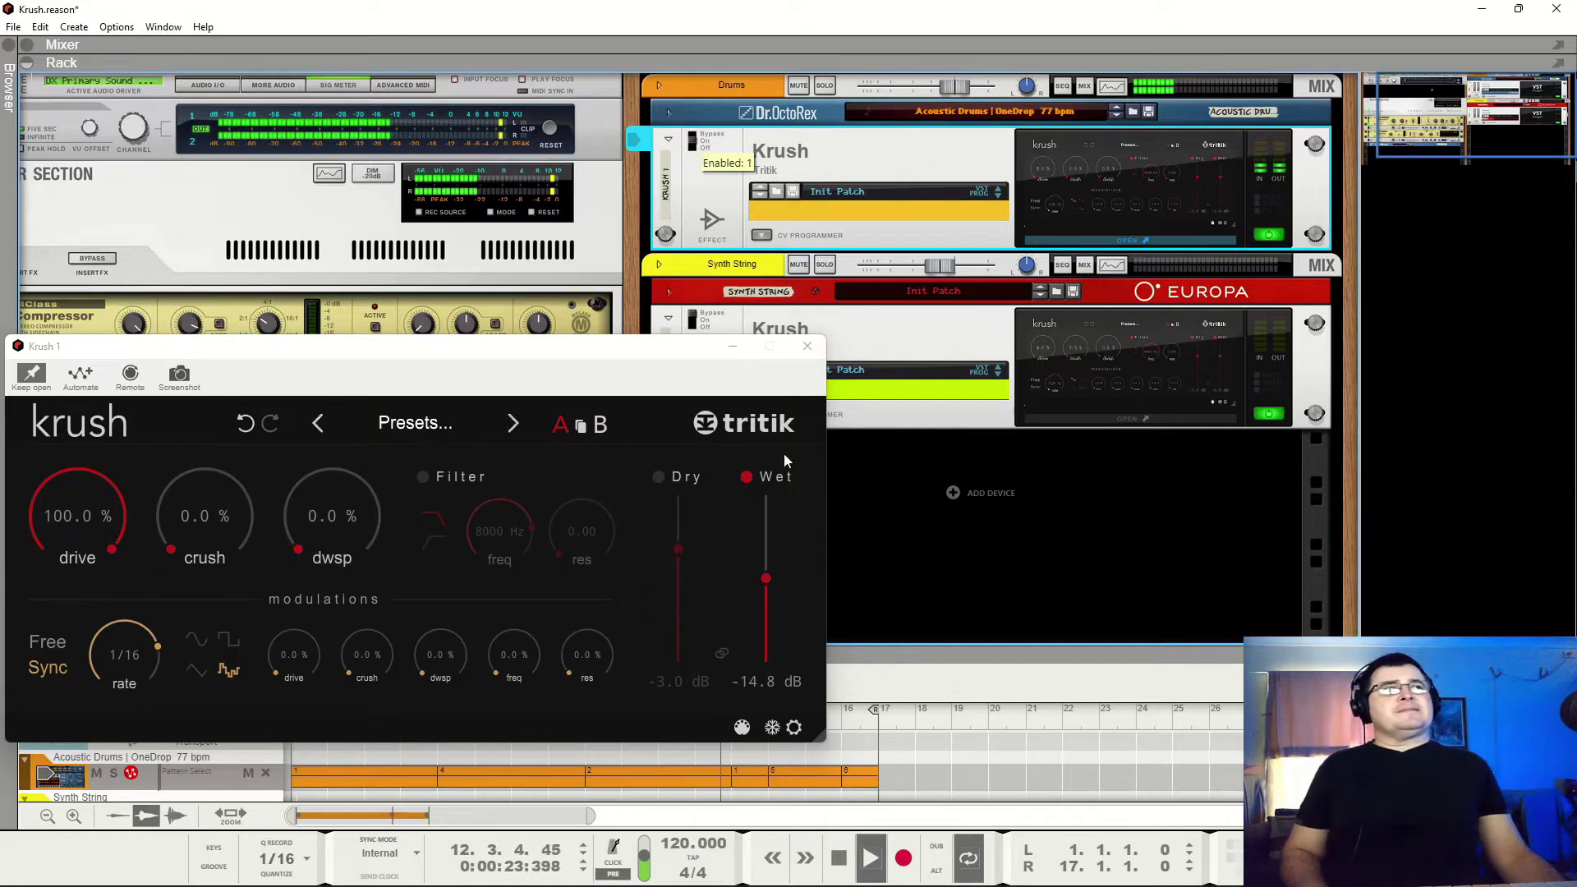
pyautogui.moveTo(764, 582); pyautogui.dragTo(764, 589)
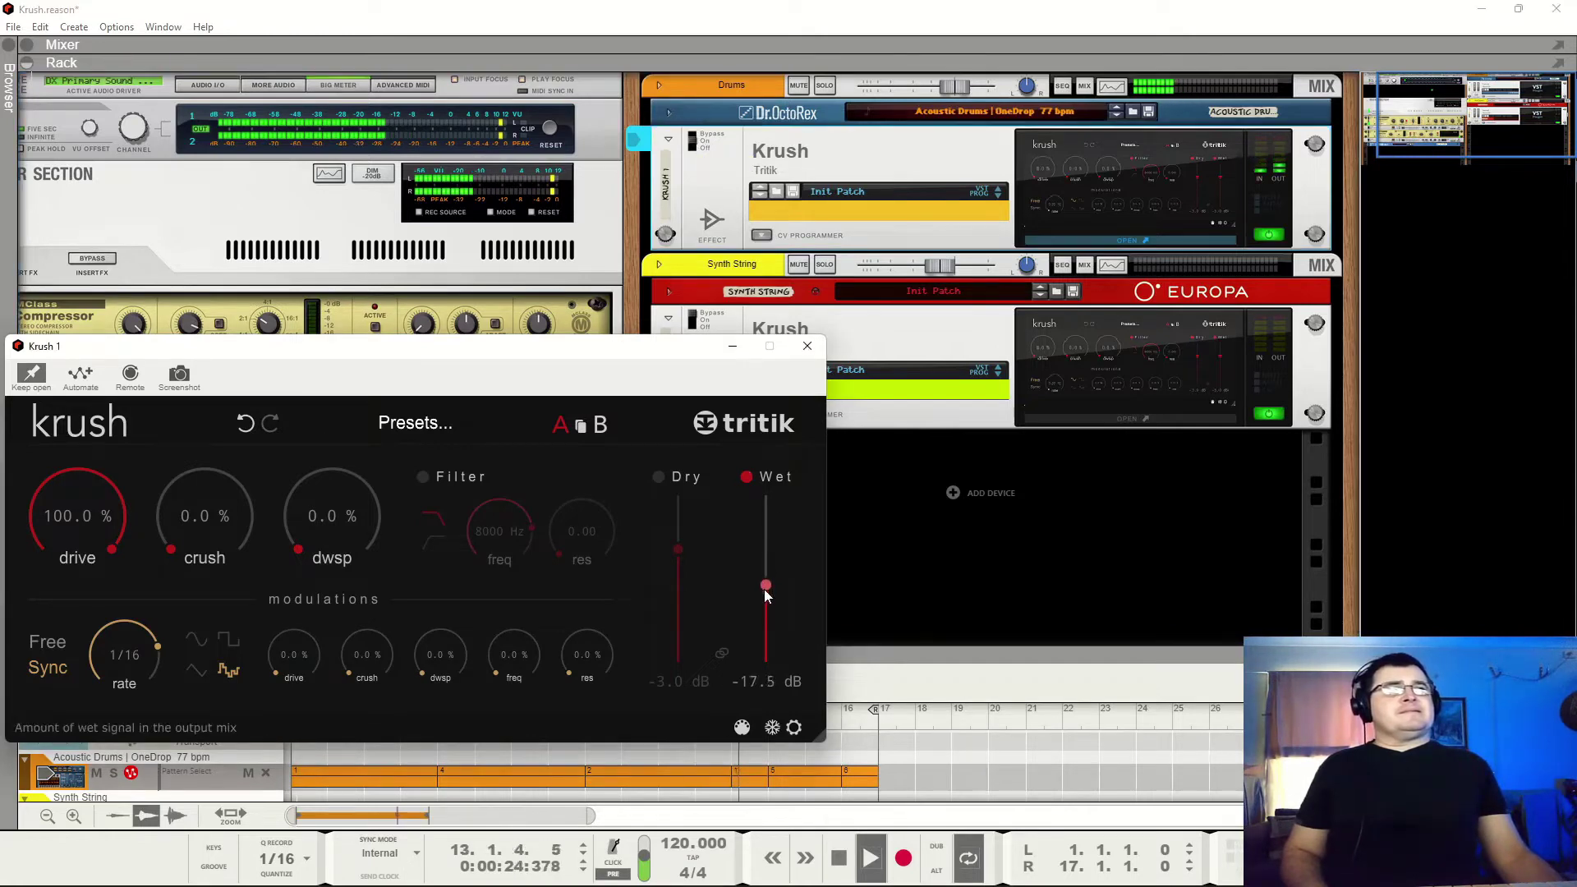
pyautogui.click(701, 138)
pyautogui.click(701, 142)
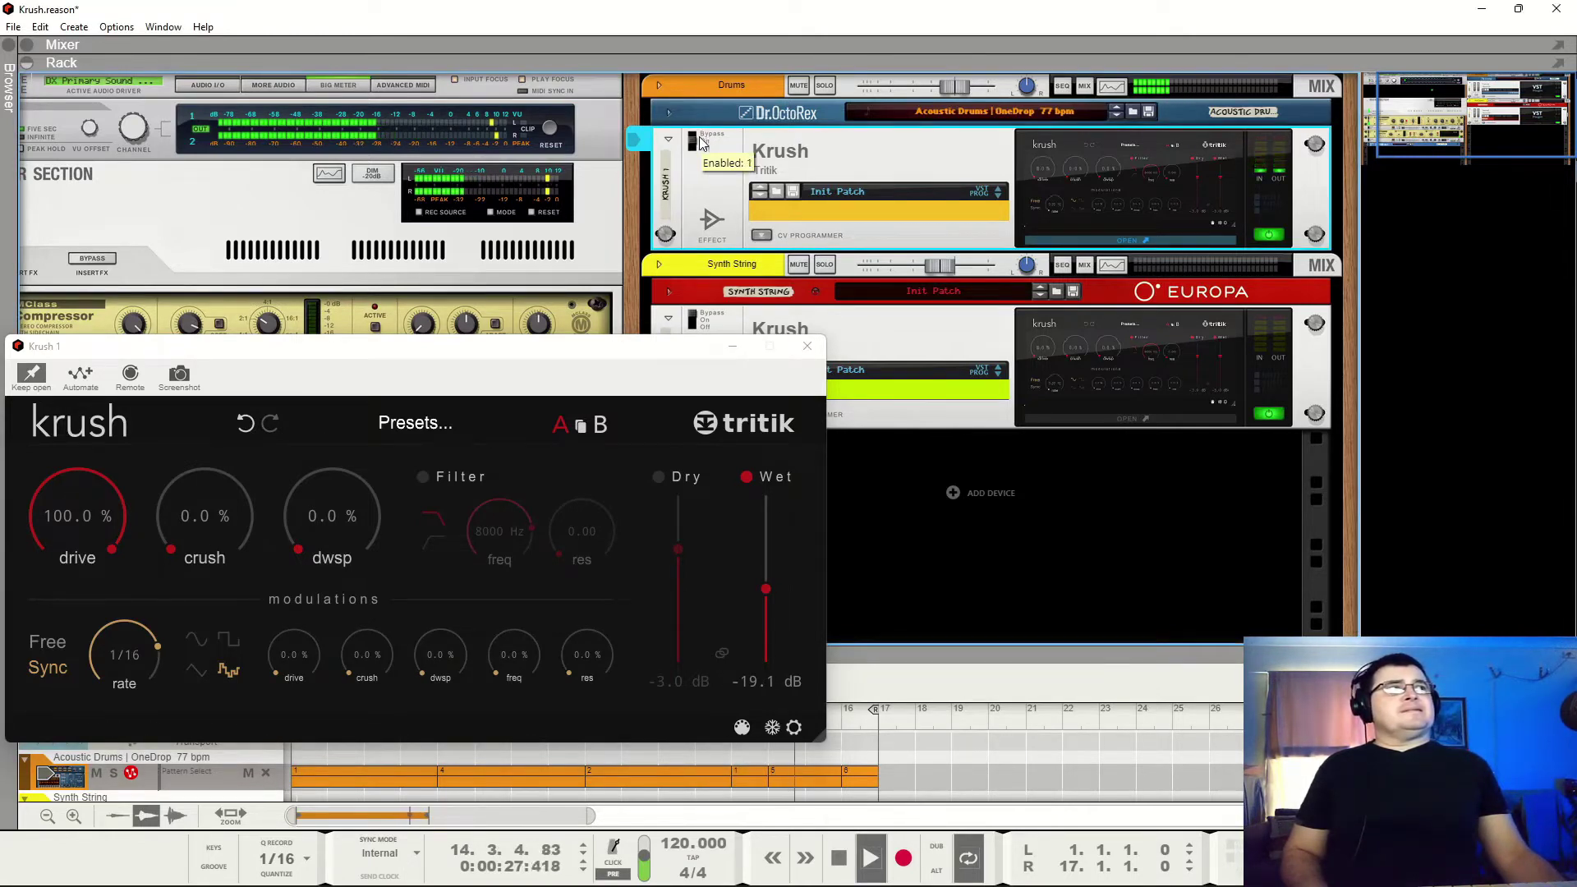
pyautogui.press('space')
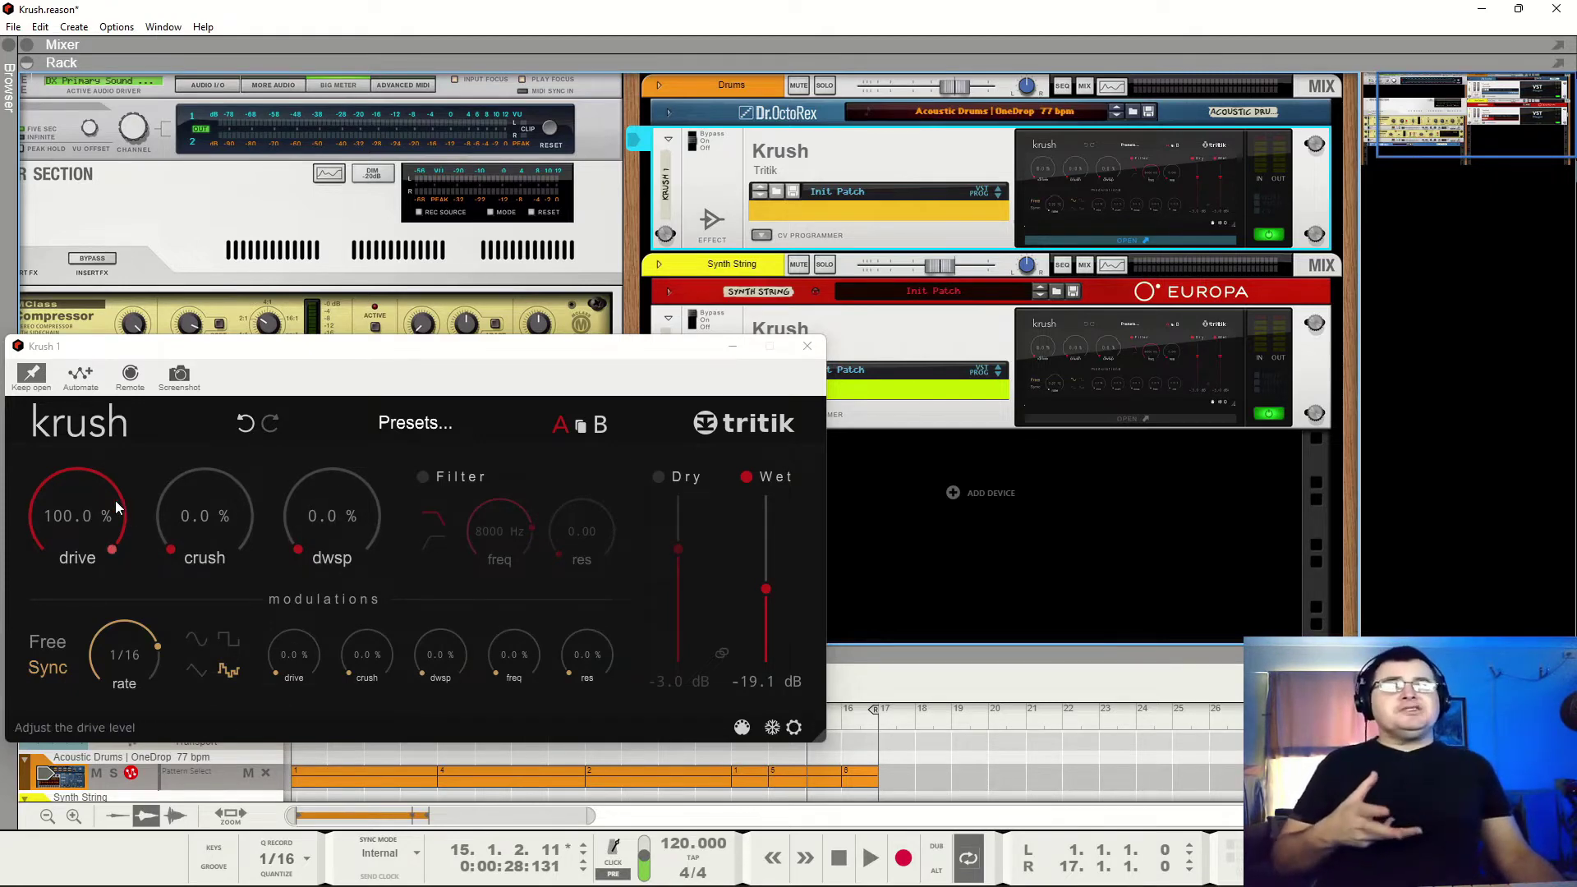
# Reset Krush's wet level to 0 dB and its drive to 0 %
pyautogui.moveTo(105, 478); pyautogui.dragTo(86, 600)
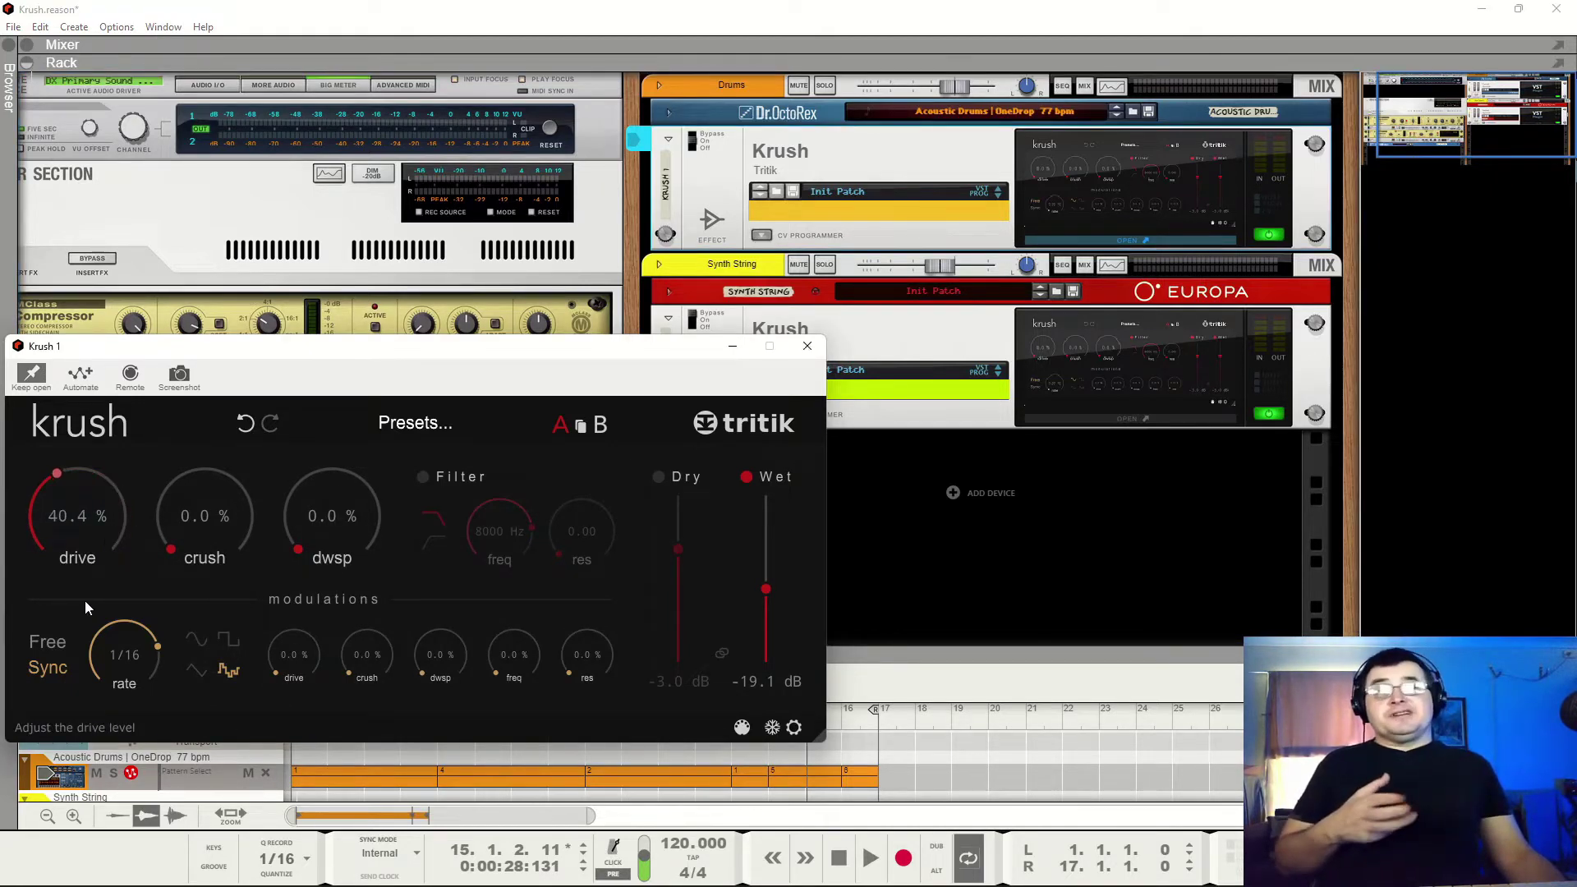
pyautogui.doubleClick(753, 682)
pyautogui.write('0')
pyautogui.press('Return')
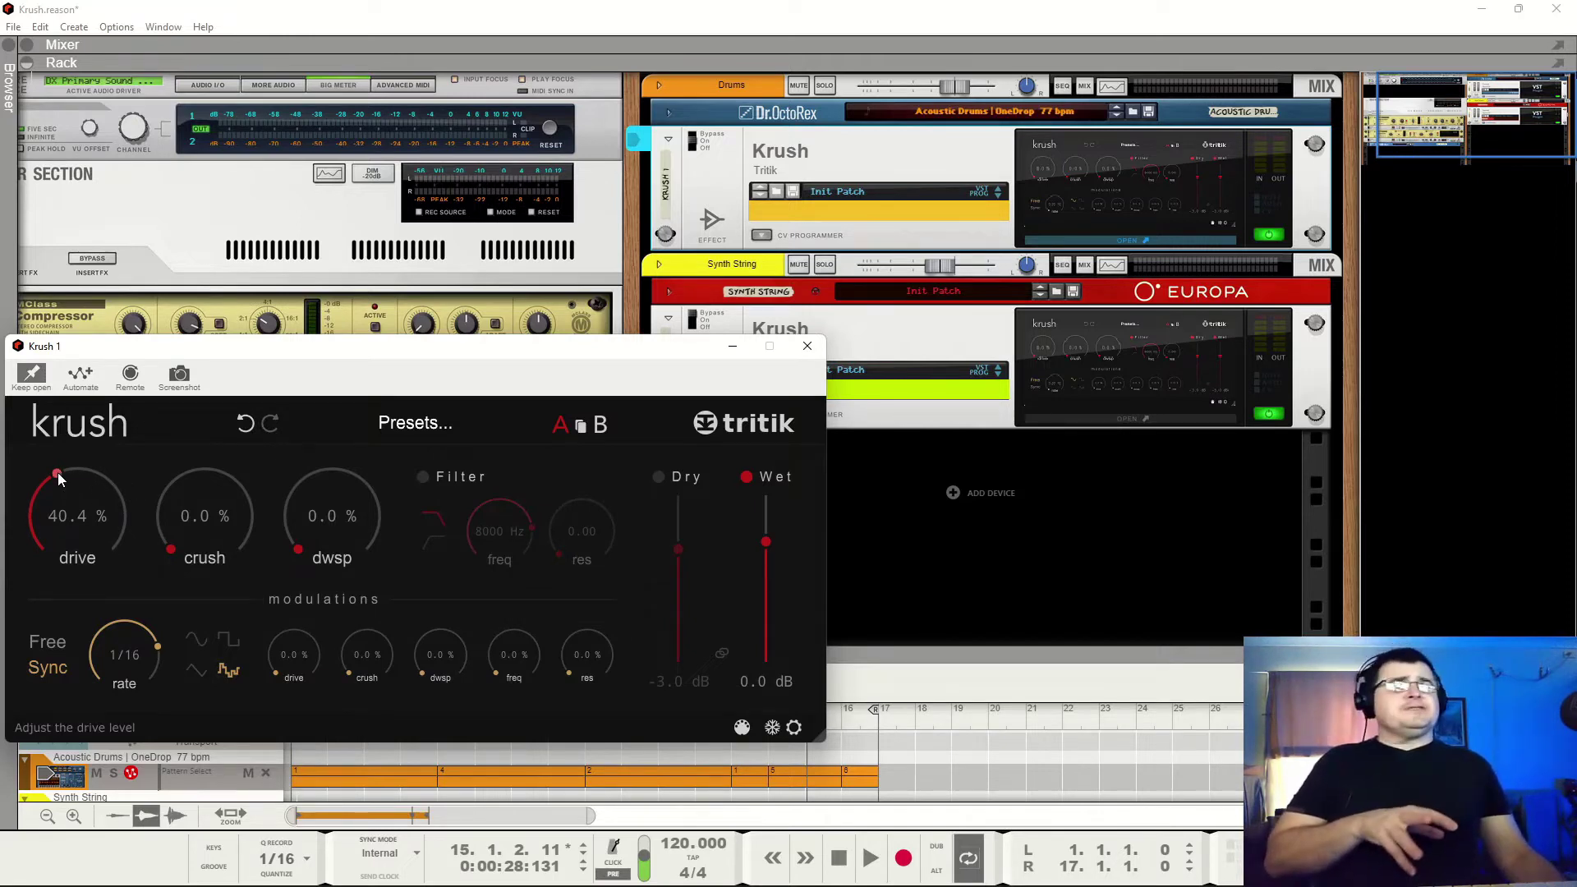
pyautogui.moveTo(59, 475); pyautogui.dragTo(70, 566)
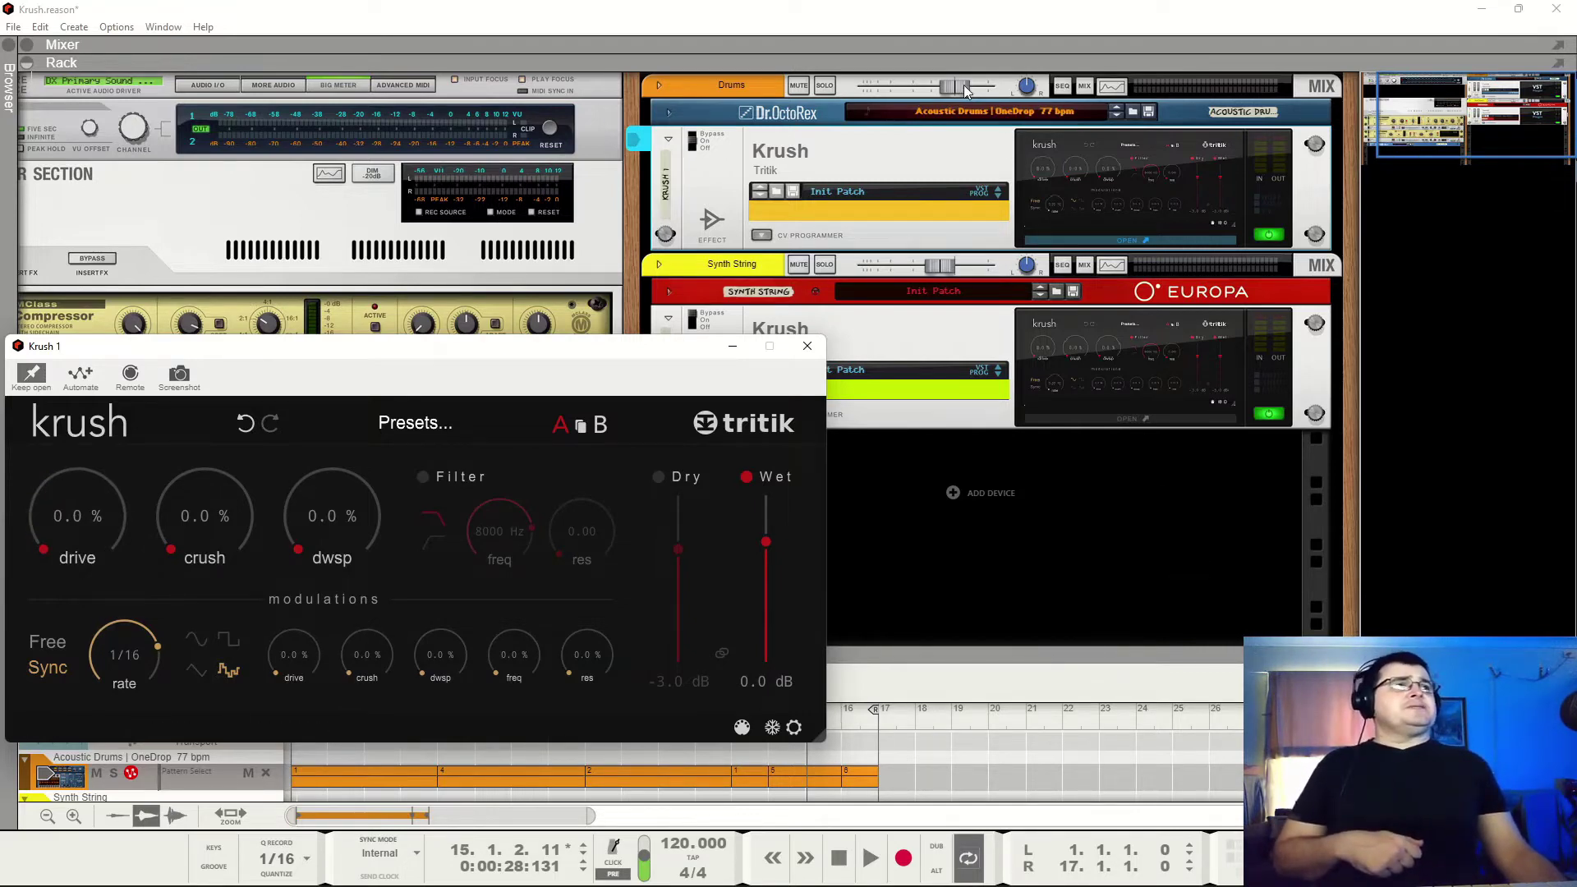
pyautogui.moveTo(947, 90)
pyautogui.mouseDown()
pyautogui.moveTo(991, 92)
pyautogui.moveTo(955, 87)
pyautogui.mouseUp()
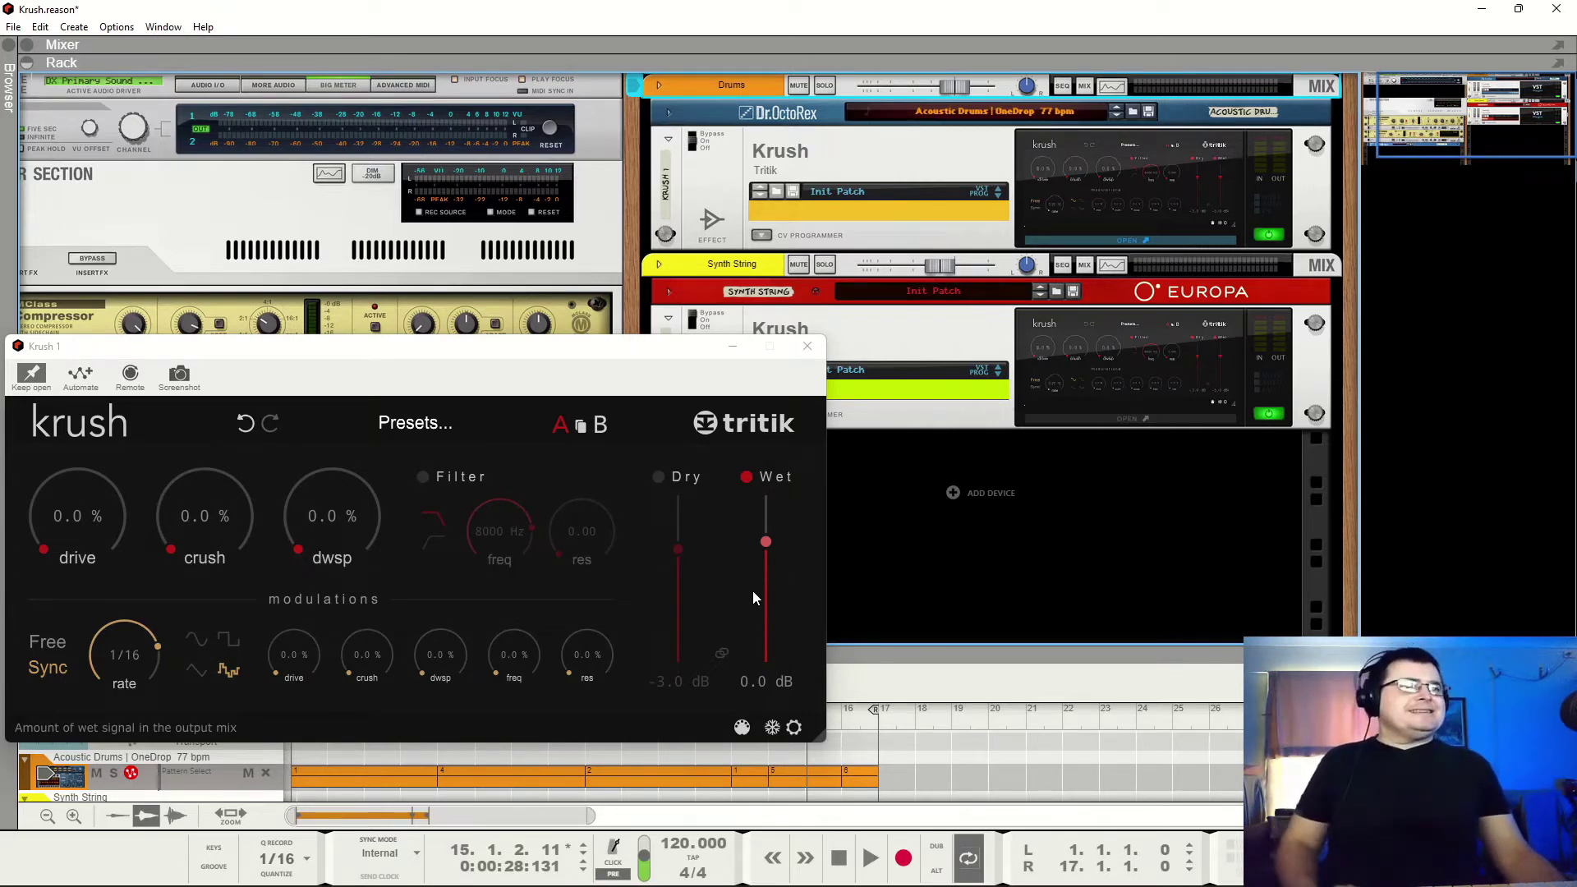
# Audition the drums with the drive at about 41 %, raise it to about 50 %, and return it to 0 %
pyautogui.moveTo(95, 521); pyautogui.dragTo(94, 437)
pyautogui.press('space')
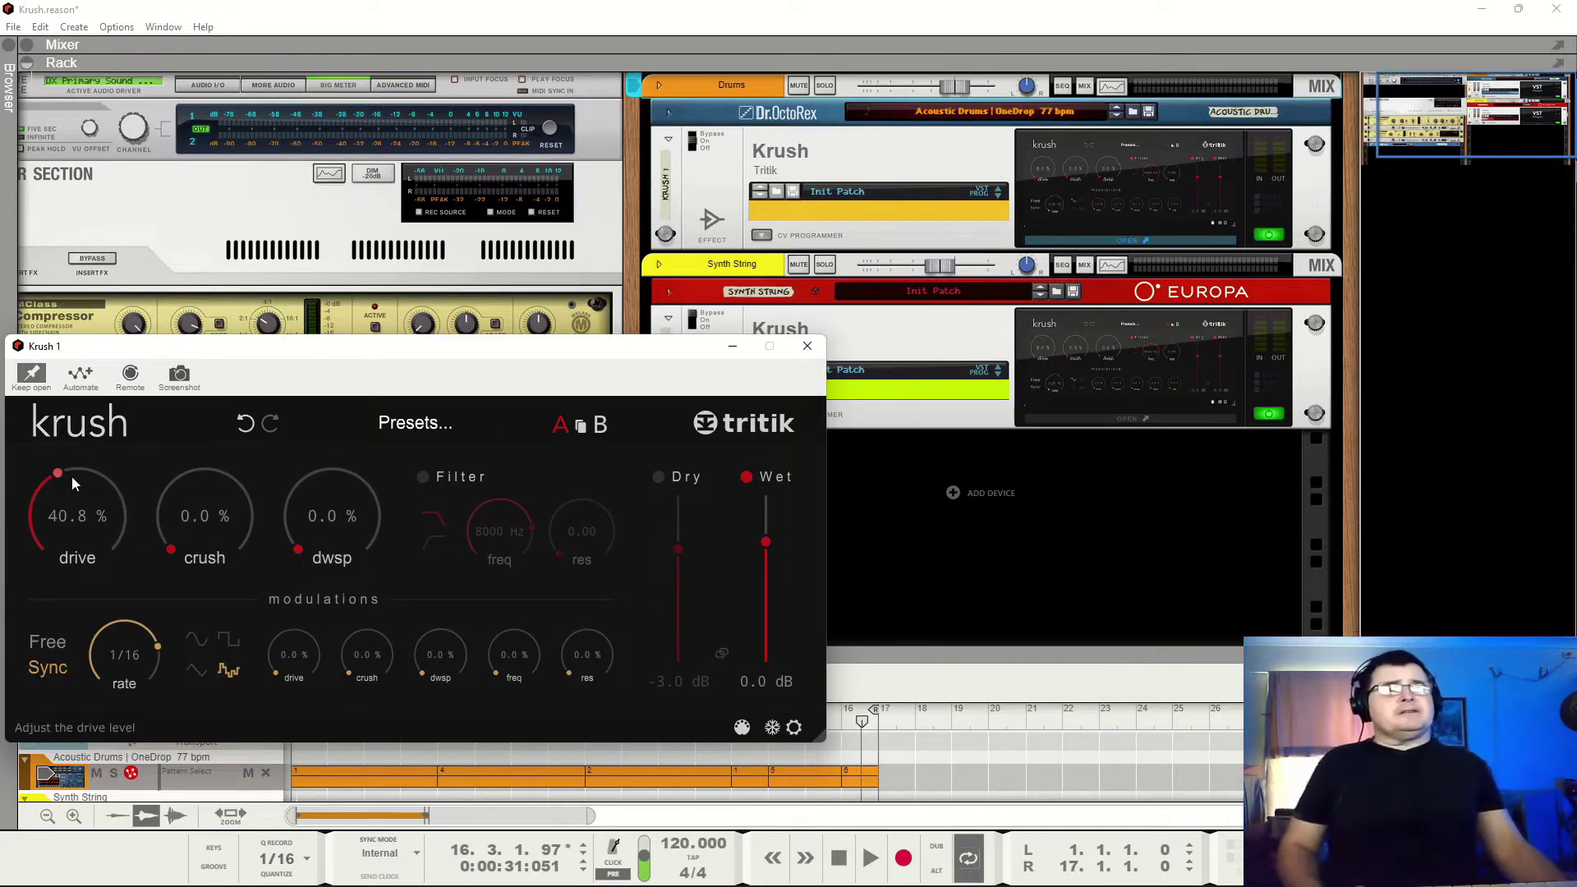
pyautogui.moveTo(73, 566); pyautogui.dragTo(79, 458)
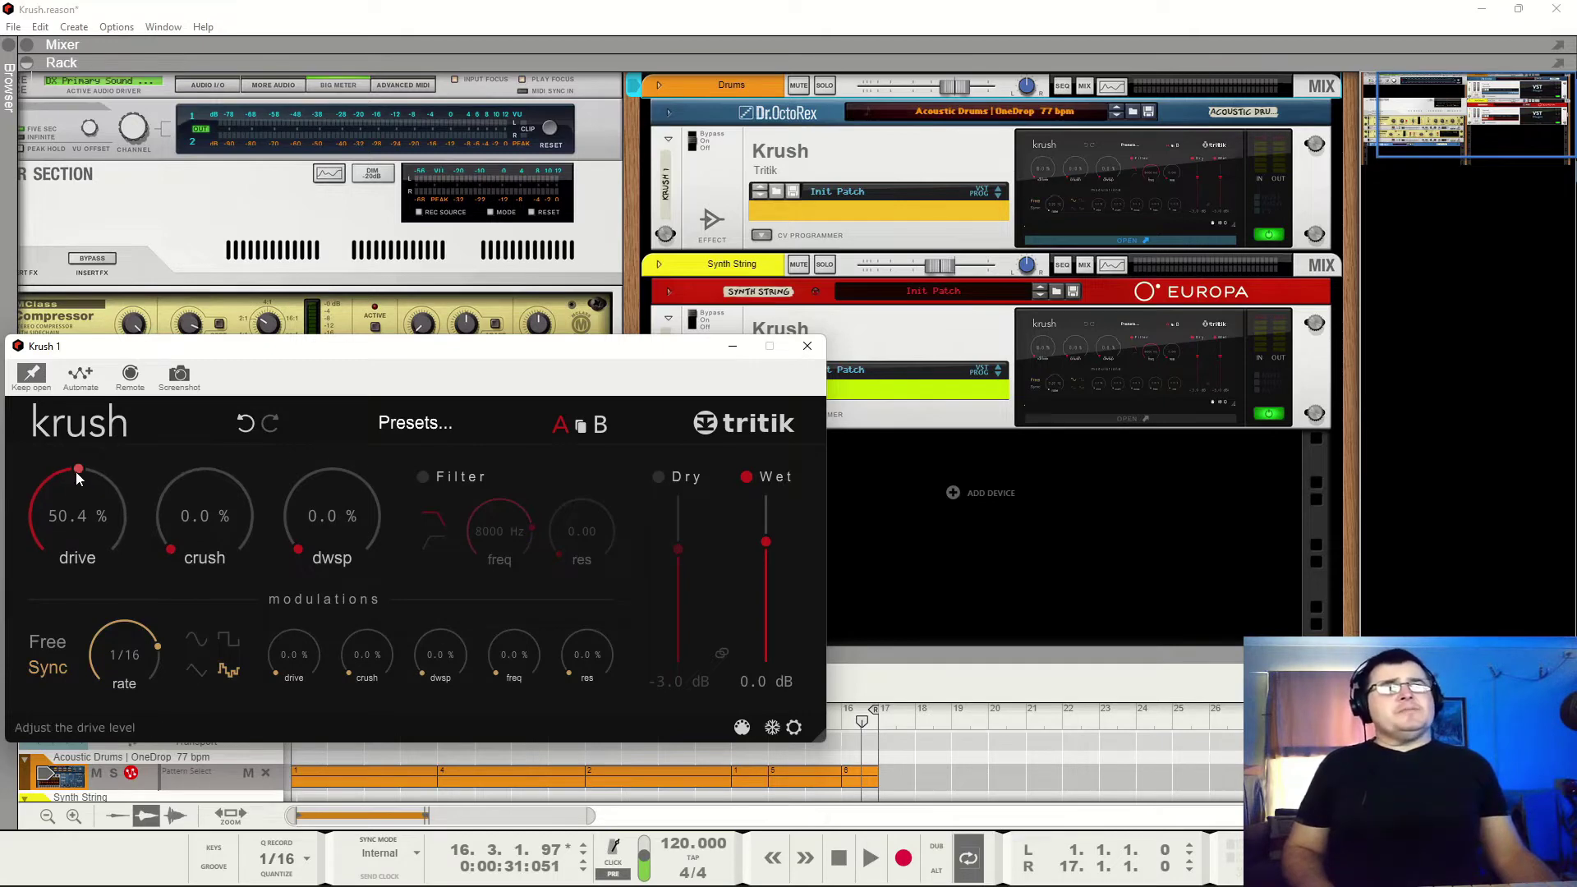
pyautogui.moveTo(78, 472); pyautogui.dragTo(70, 628)
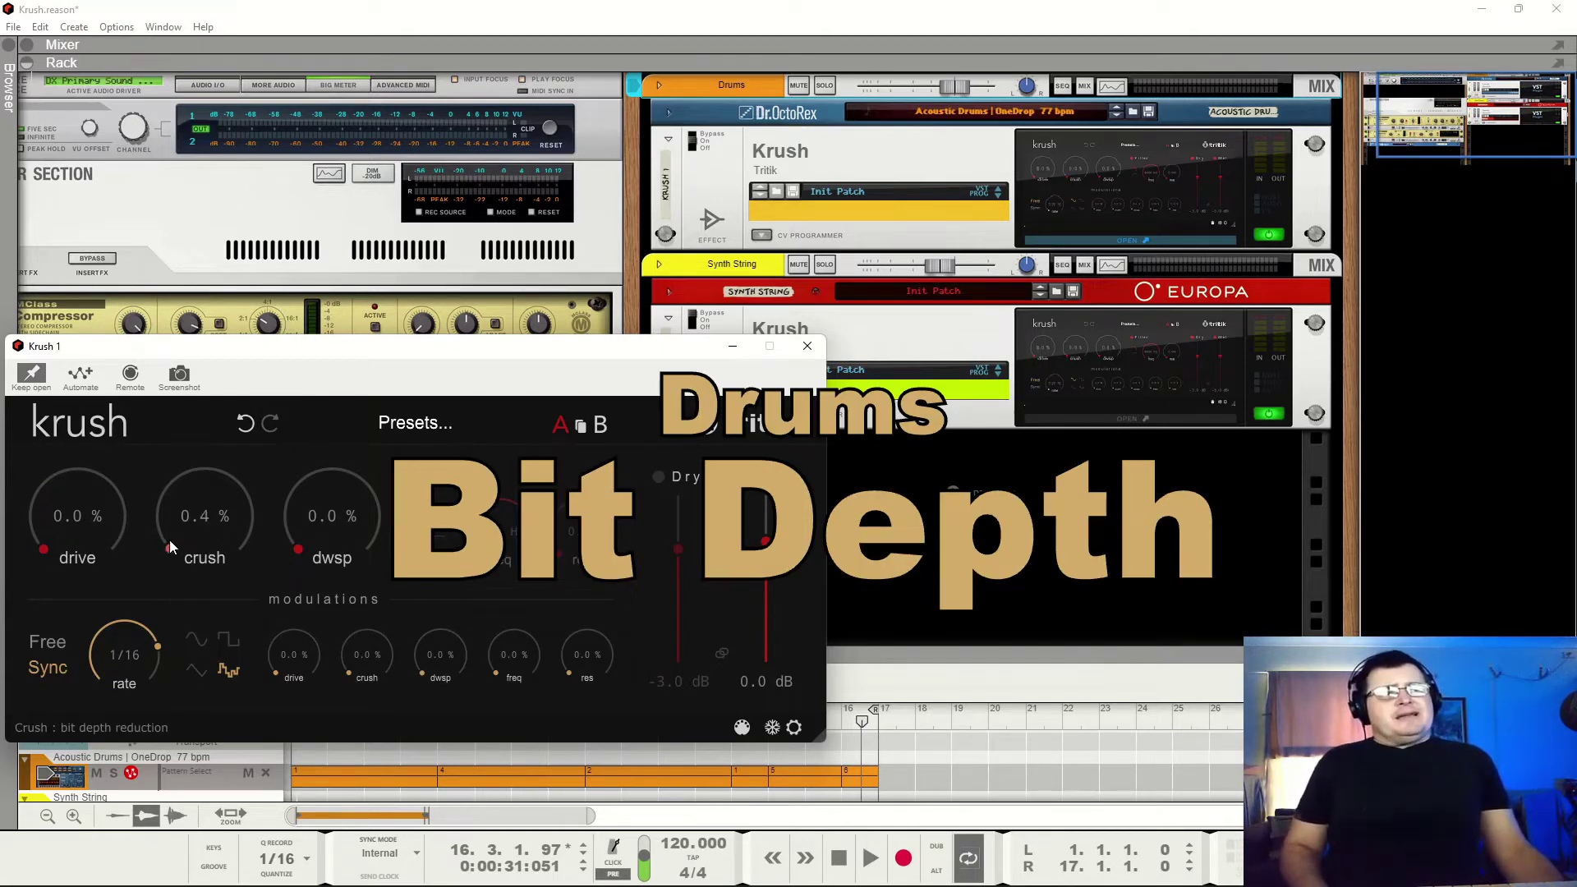
# Play the drums while raising the crush amount to 71.2 %
pyautogui.scroll(1, 169, 540)
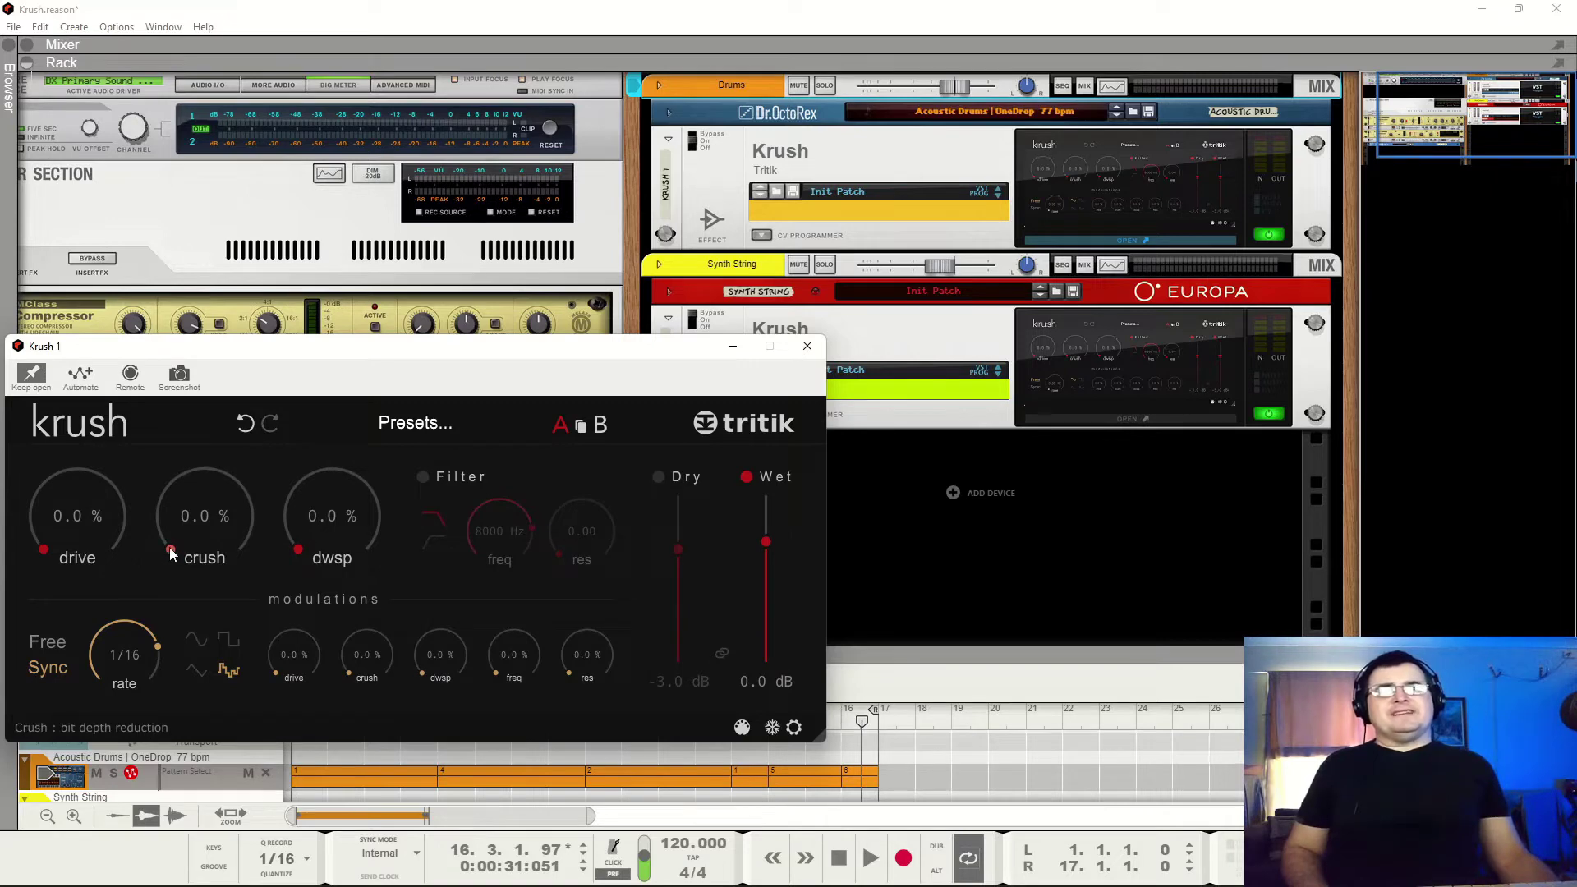
pyautogui.press('space')
pyautogui.moveTo(166, 531); pyautogui.dragTo(188, 401)
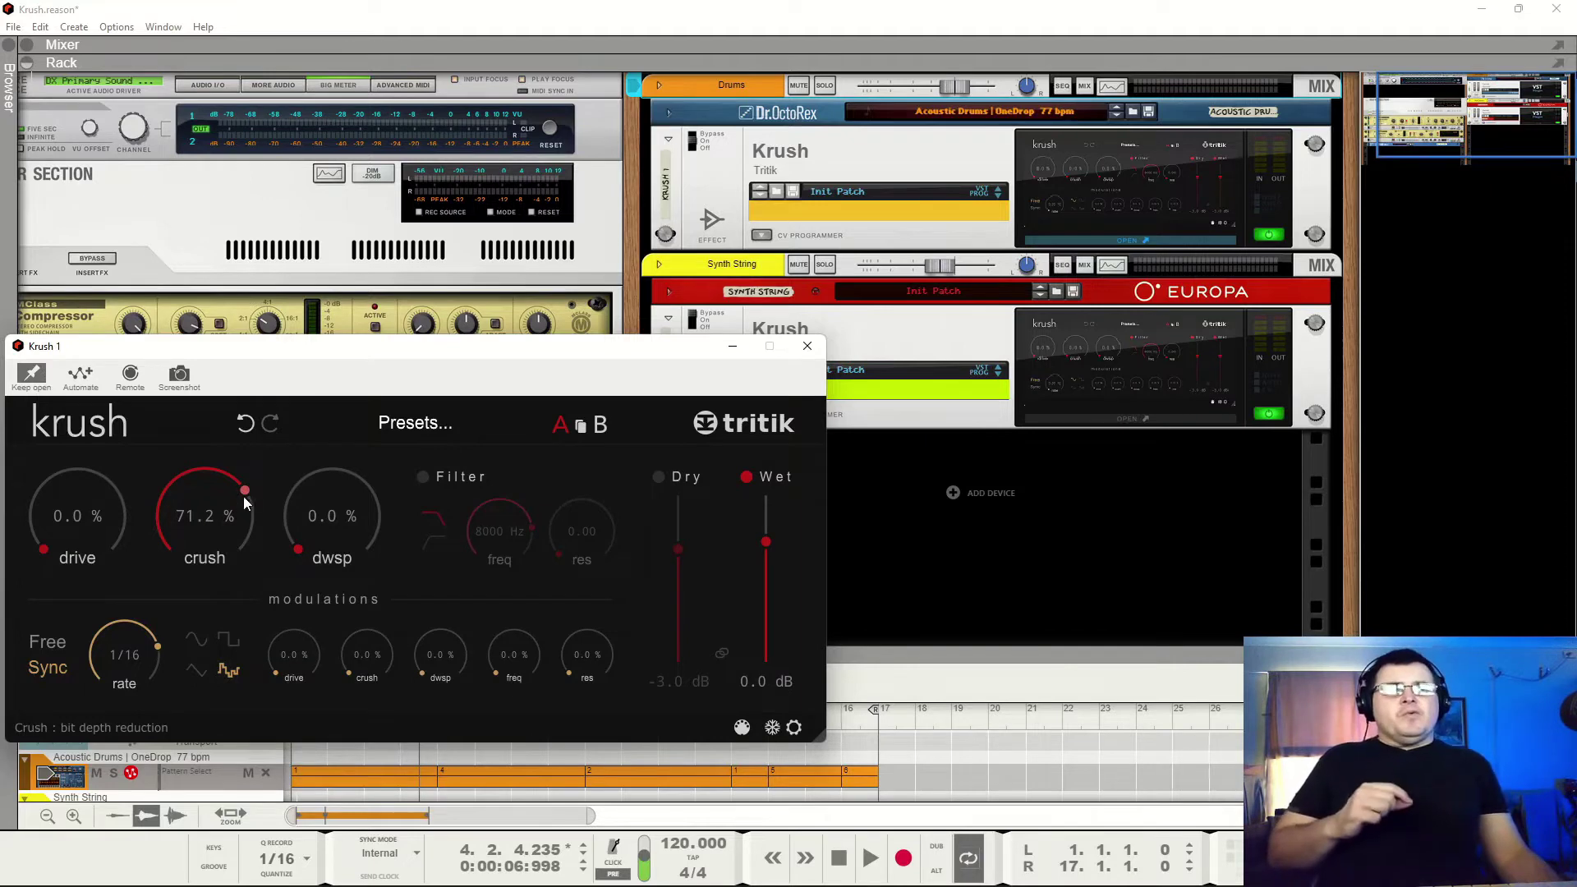
# Bring the crush amount down to 55.2 %, play the drums with it, and stop playback
pyautogui.moveTo(243, 497); pyautogui.dragTo(219, 646)
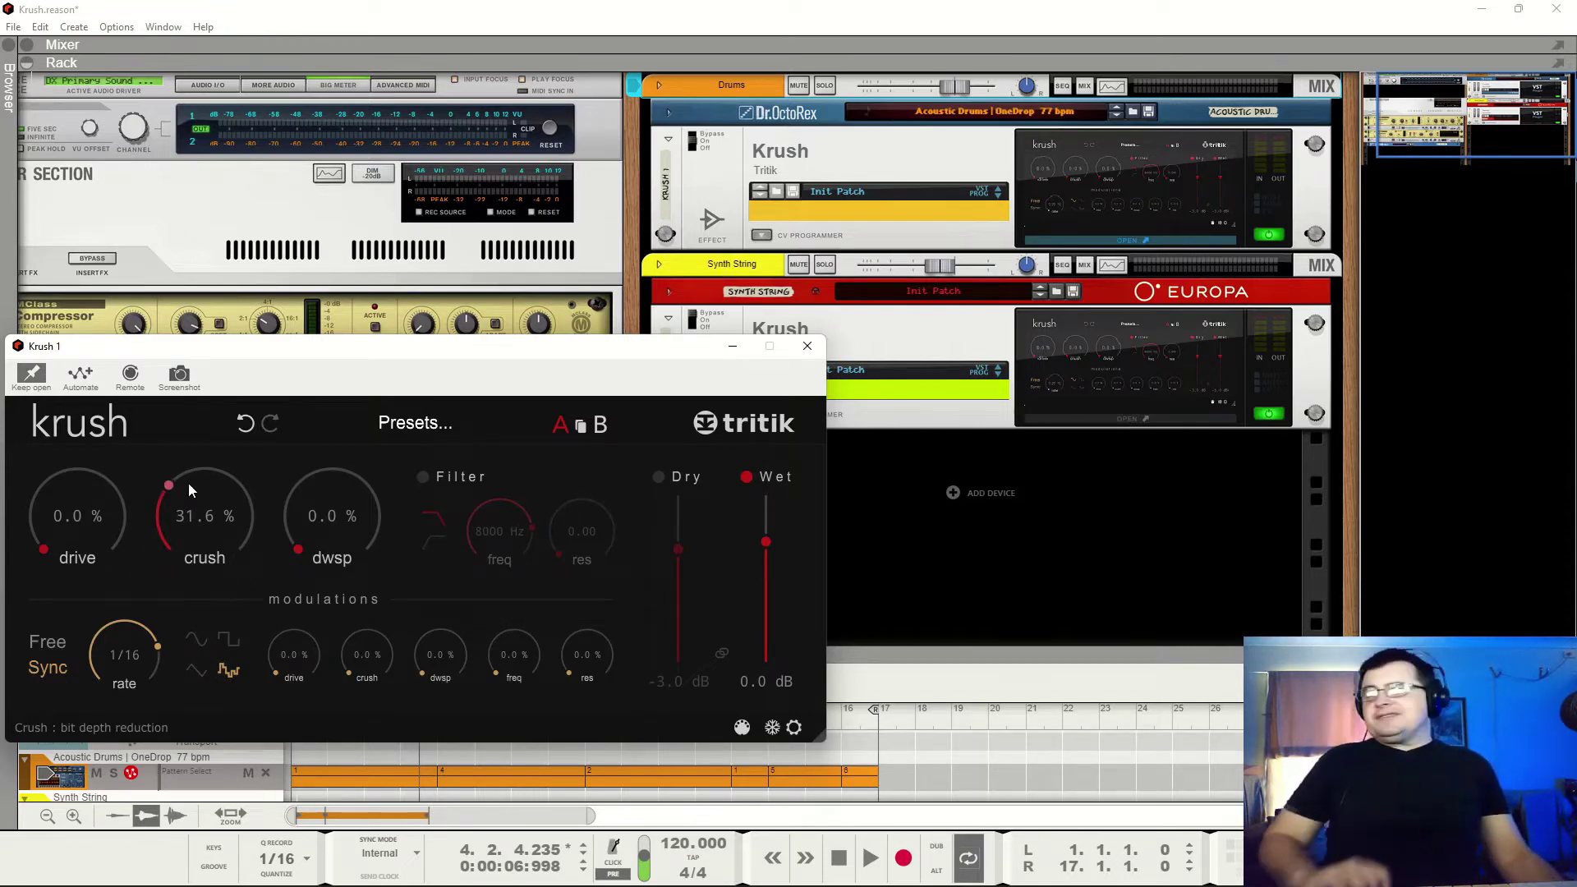
pyautogui.moveTo(169, 484); pyautogui.dragTo(210, 438)
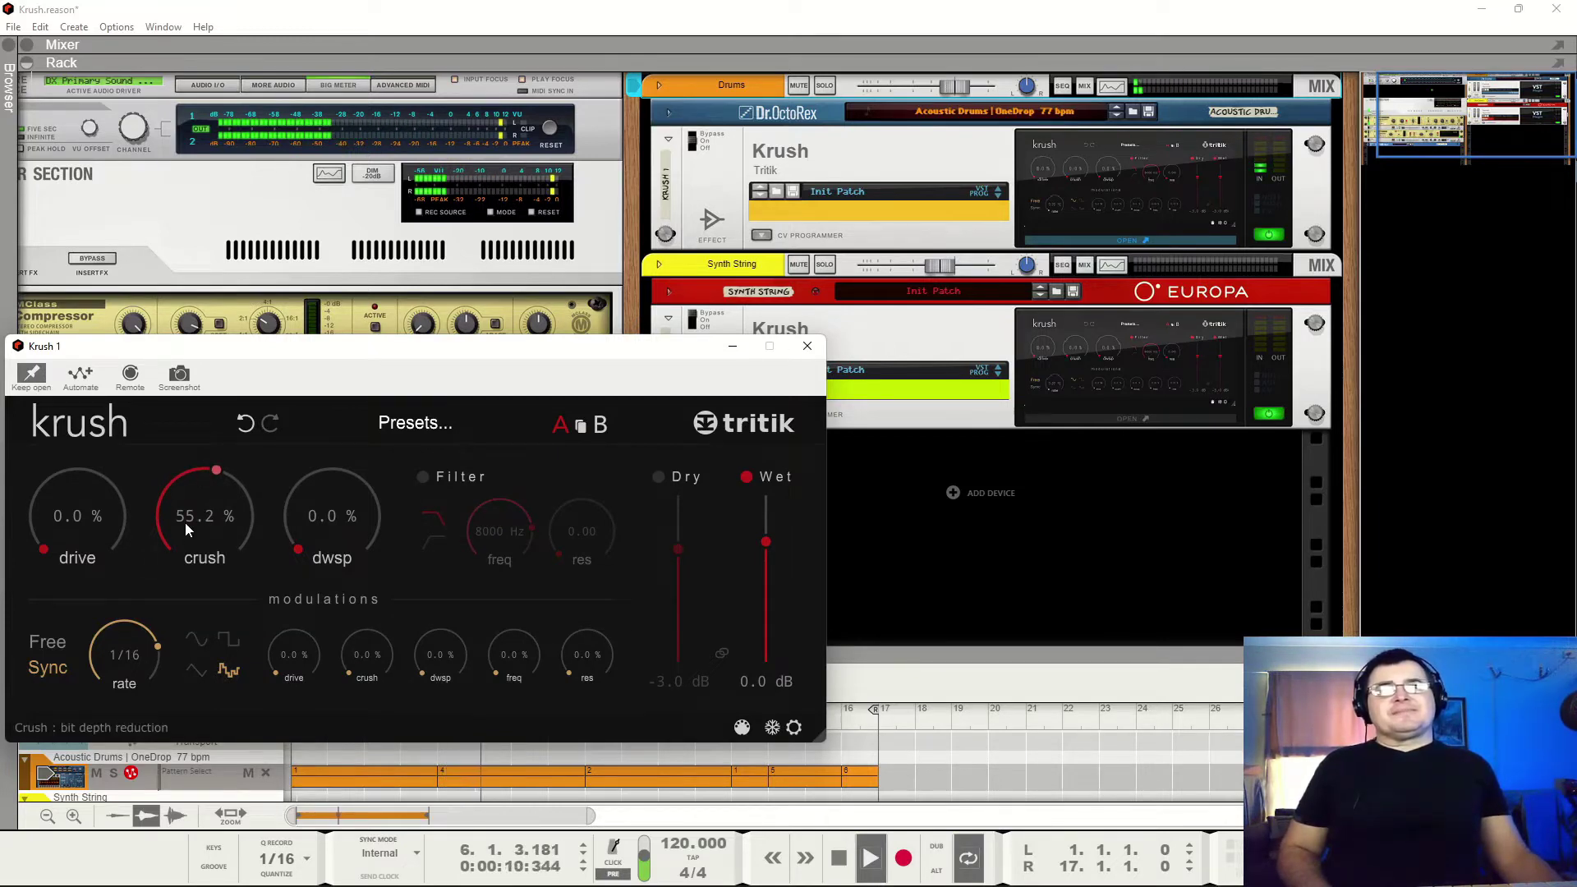
pyautogui.press('space')
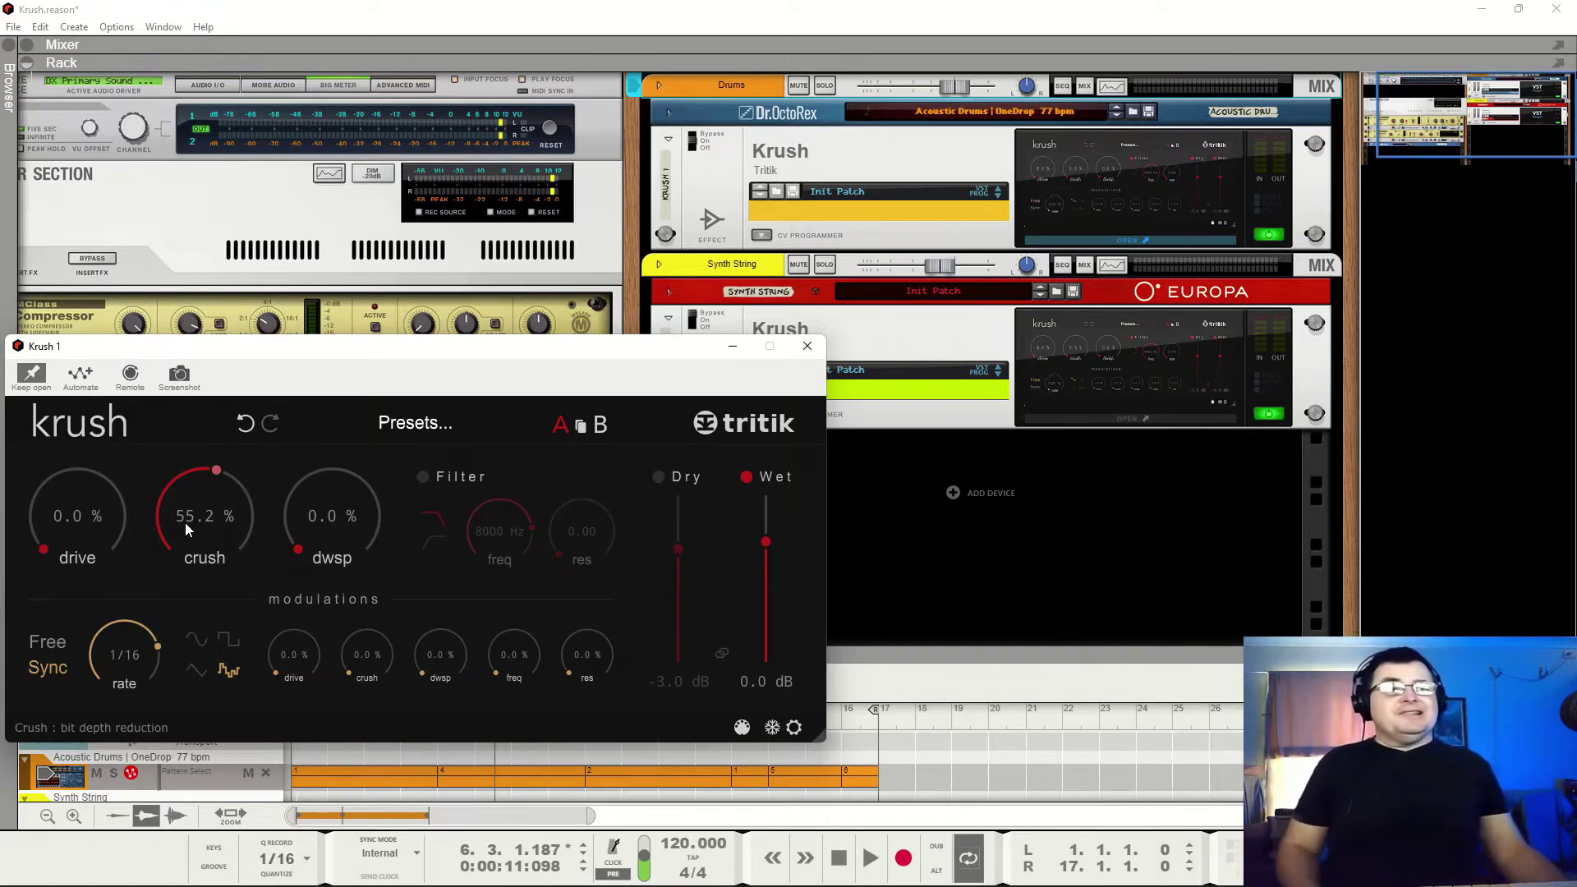
# Audition the drums with crush at 75.2 %, and reset the crush amount to 0 %
pyautogui.moveTo(217, 470); pyautogui.dragTo(232, 454)
pyautogui.press('space')
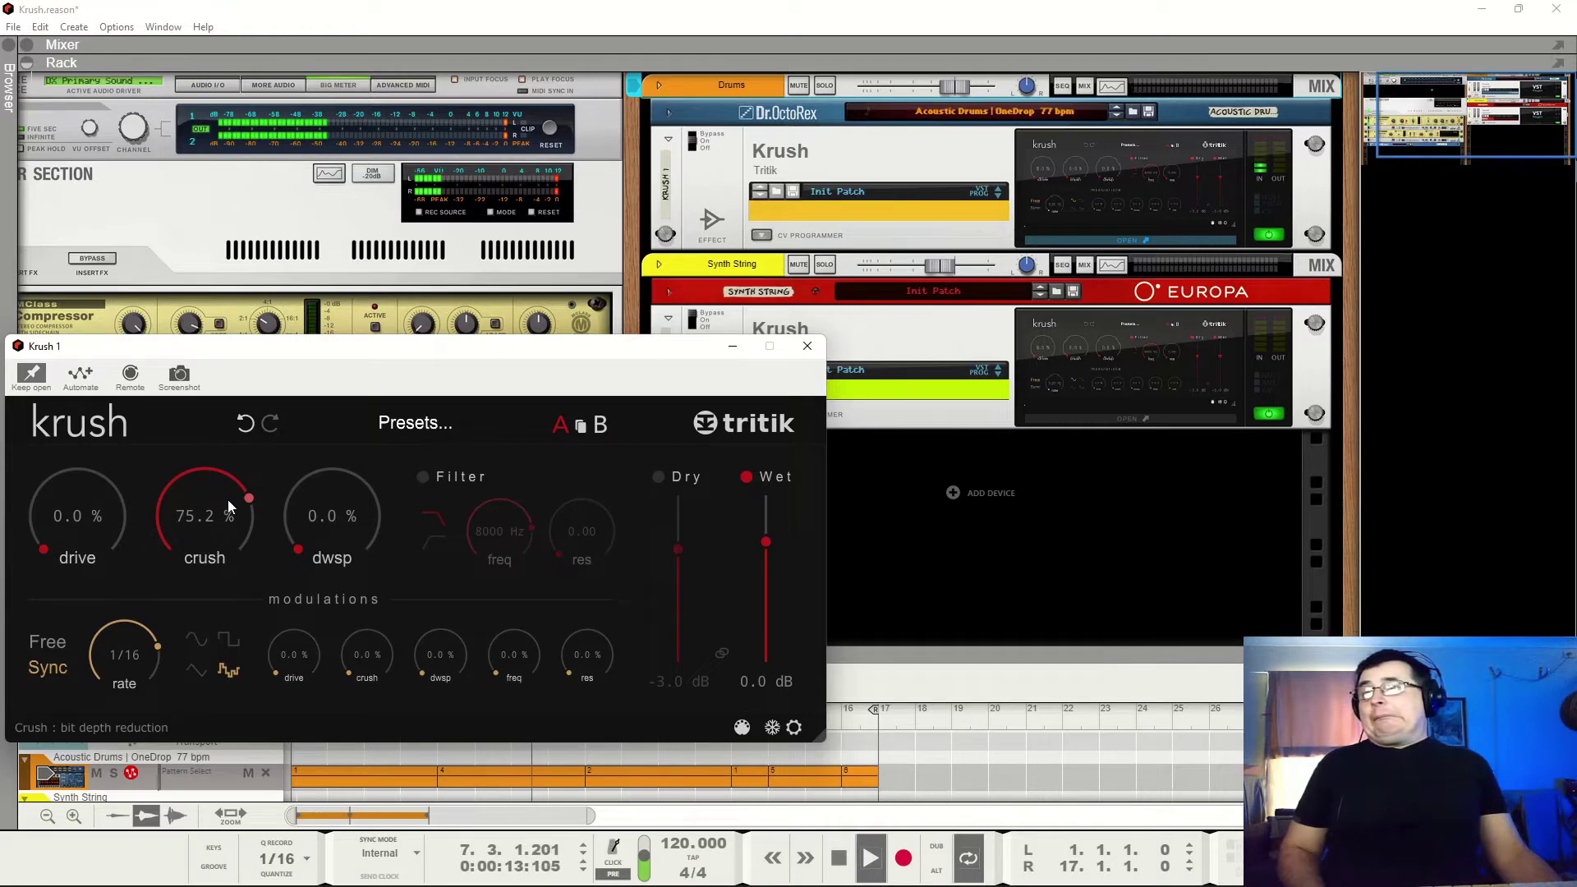
pyautogui.press('space')
pyautogui.moveTo(243, 499); pyautogui.dragTo(214, 676)
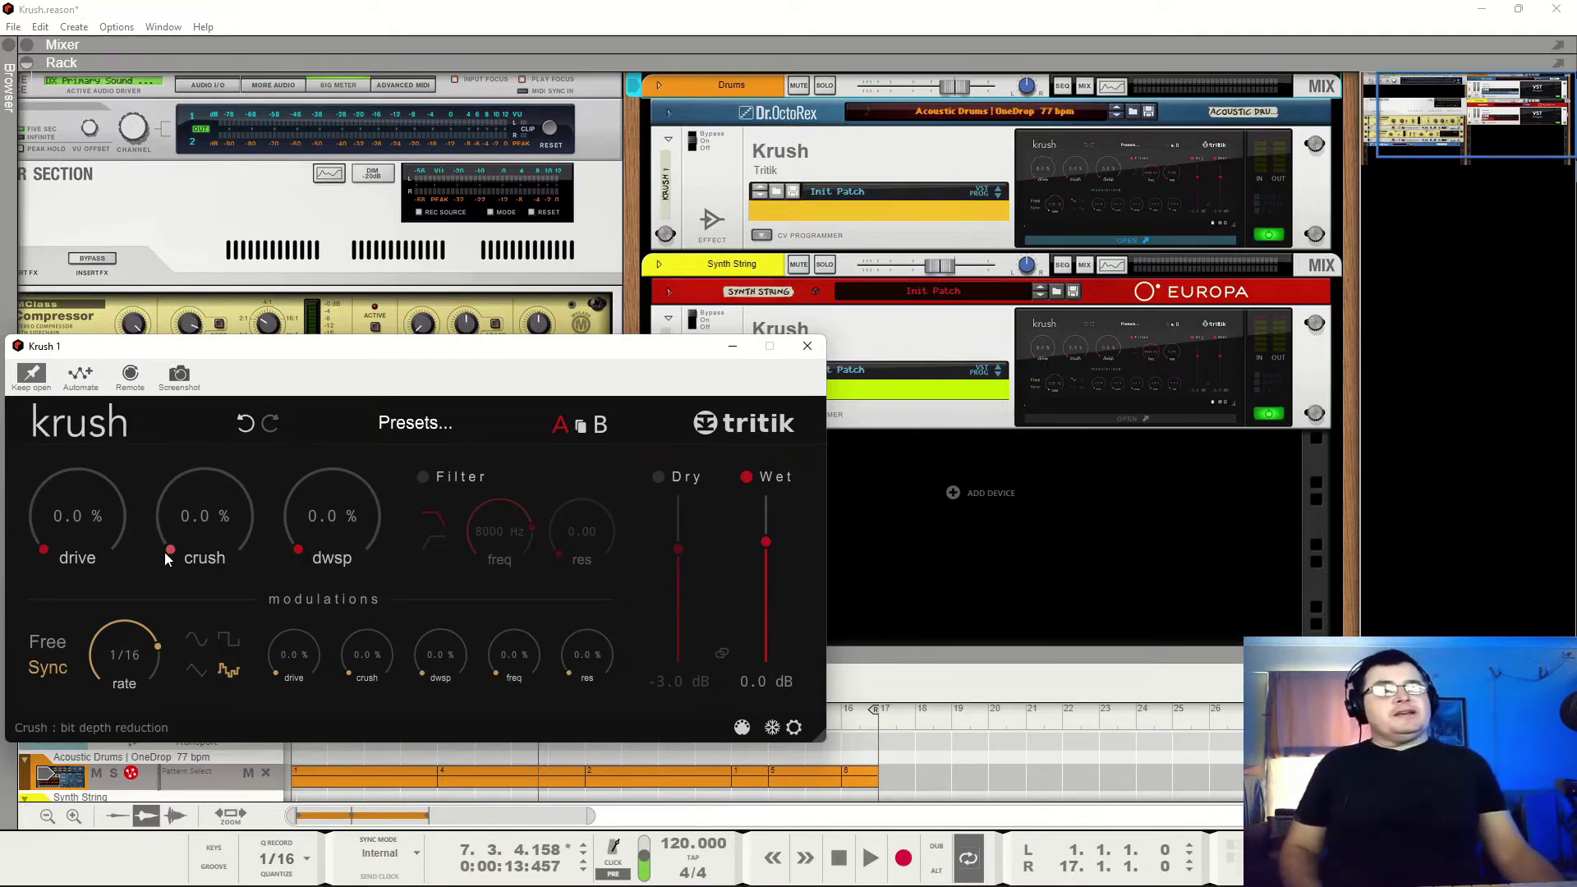
# Play the drums with crush at about 17 %, and lower it to about 10 %
pyautogui.moveTo(166, 543); pyautogui.dragTo(178, 517)
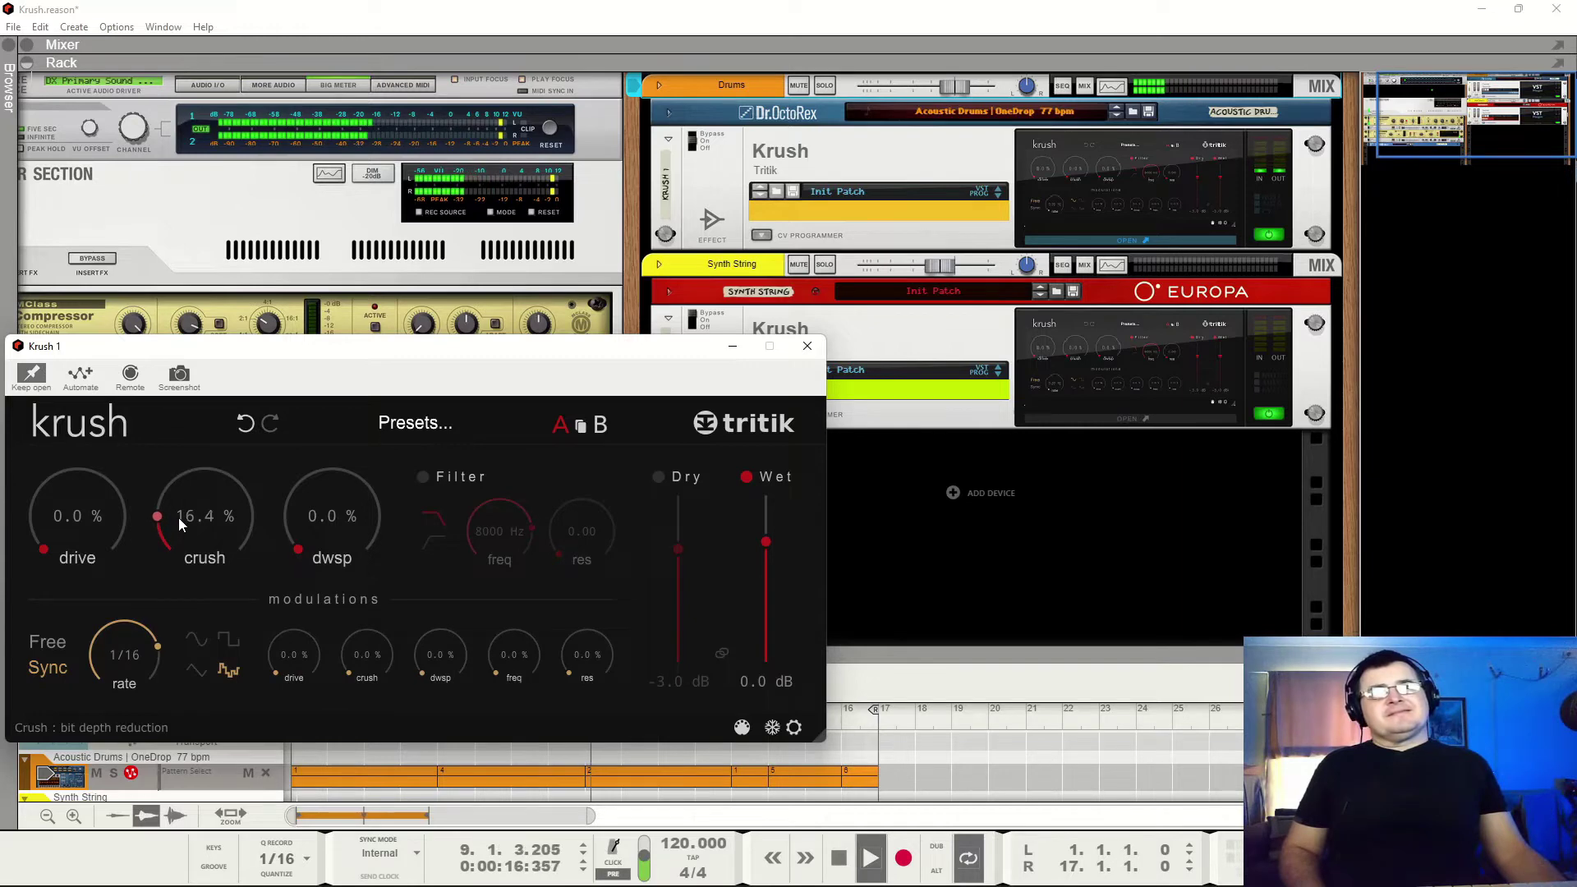
pyautogui.press('space')
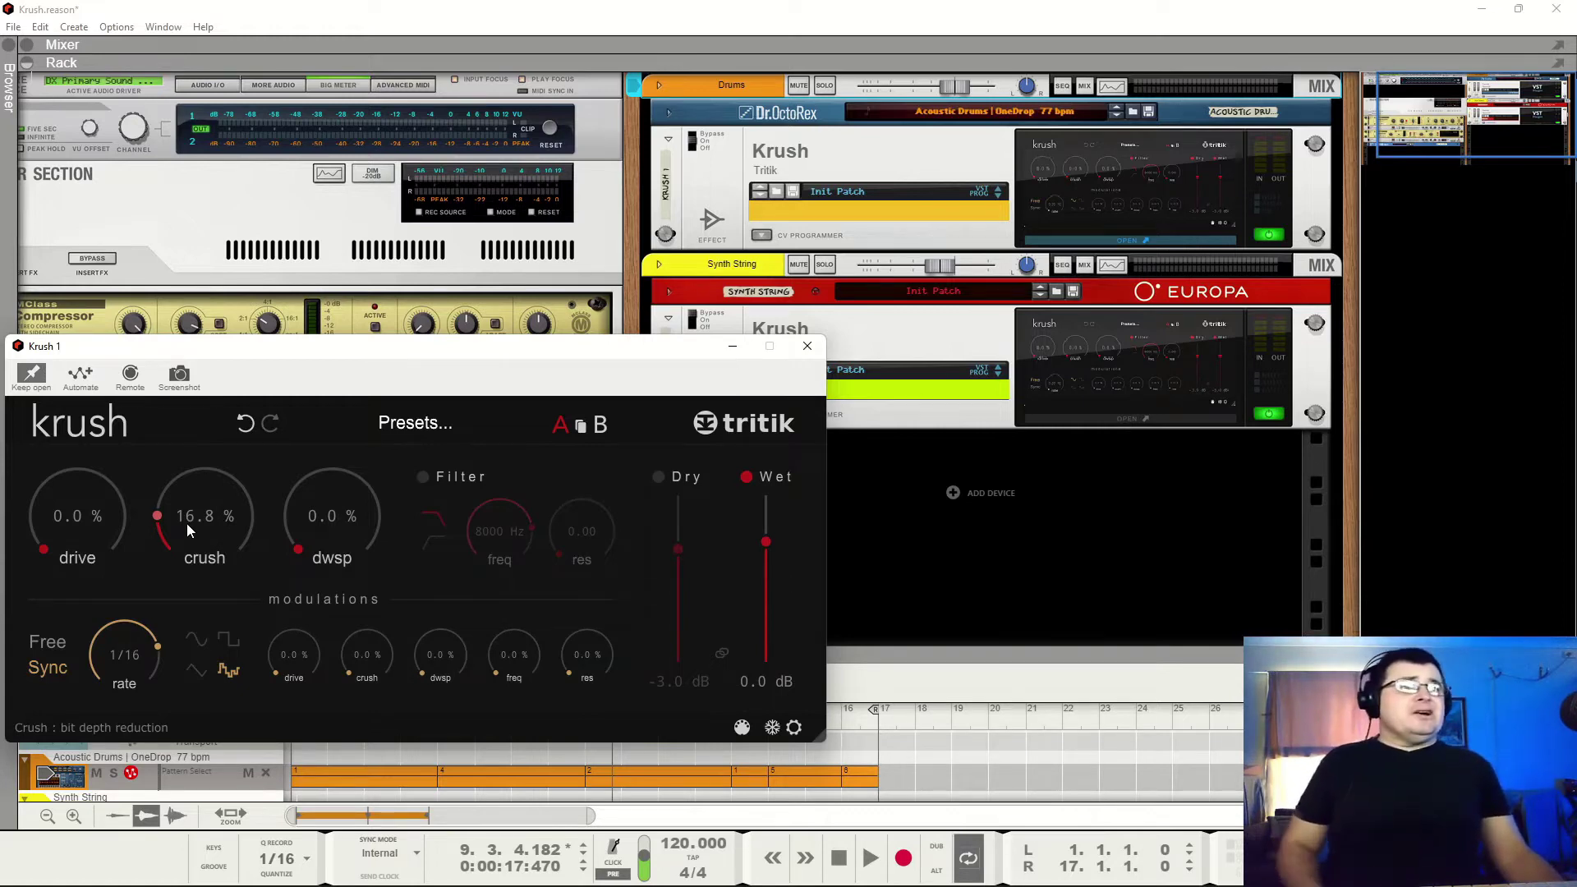
pyautogui.moveTo(157, 522); pyautogui.dragTo(165, 559)
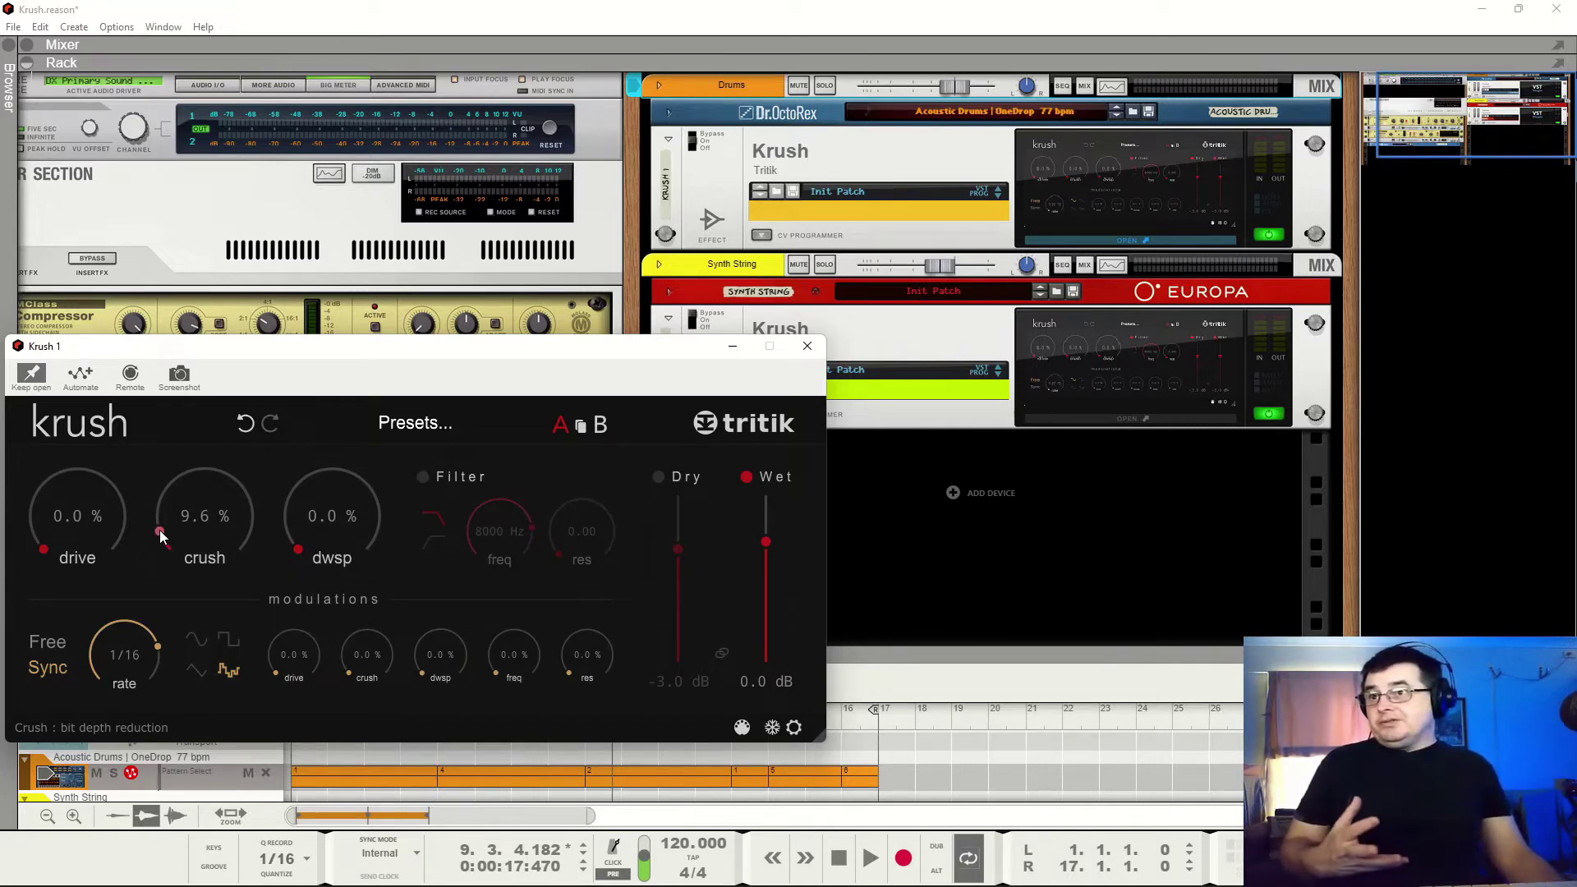
pyautogui.moveTo(161, 535)
pyautogui.mouseDown()
pyautogui.moveTo(165, 551)
pyautogui.moveTo(166, 529)
pyautogui.mouseUp()
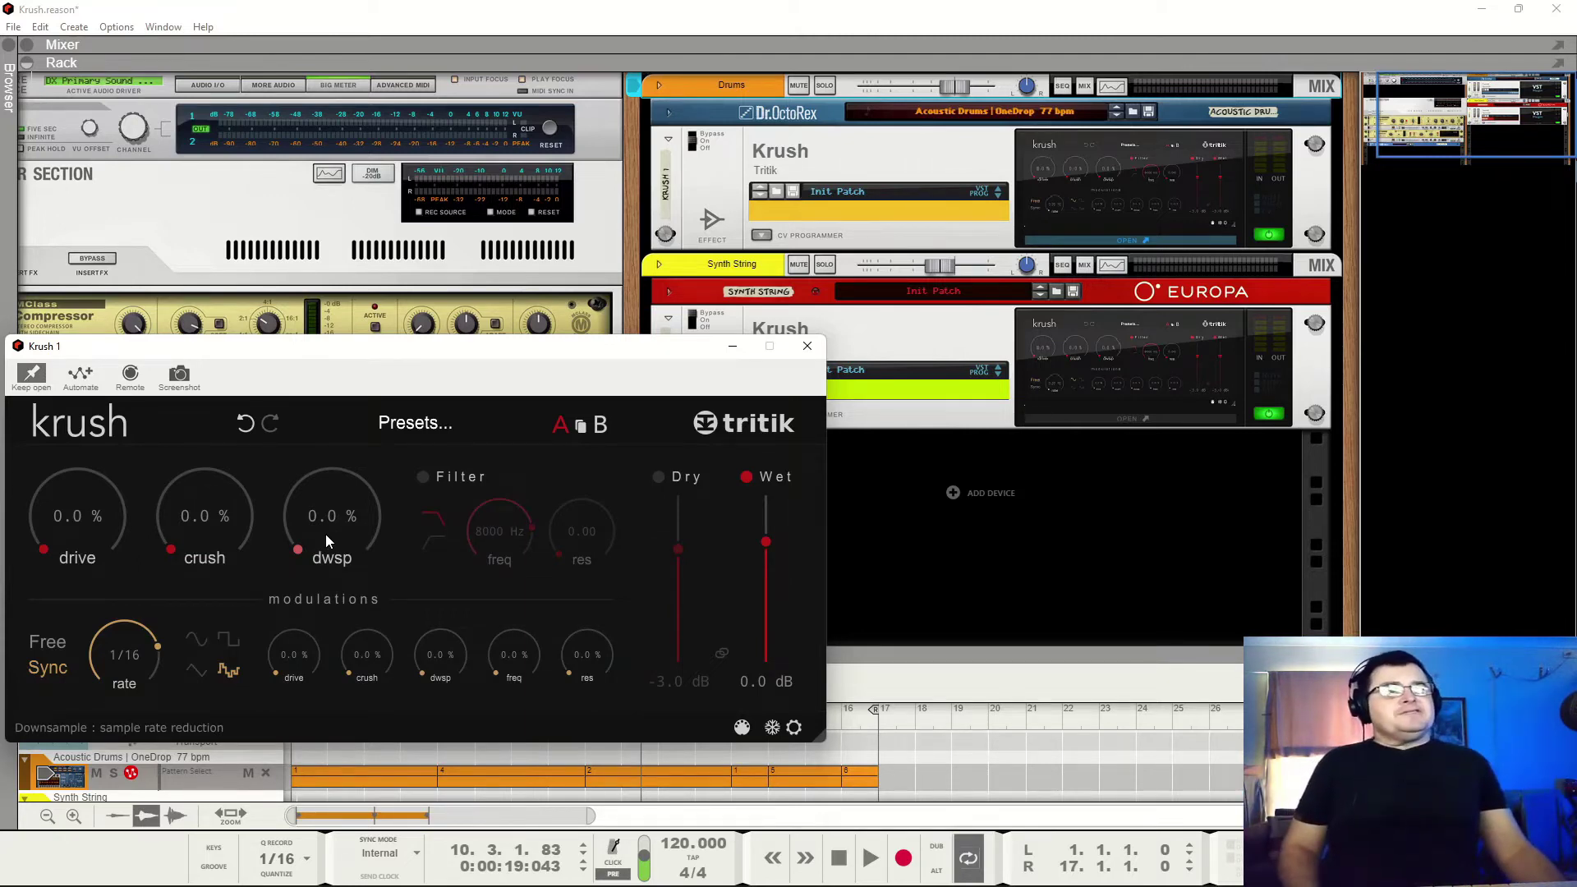
# Play the drums while raising the downsample amount to about 30 %, and stop playback
pyautogui.press('space')
pyautogui.moveTo(317, 525); pyautogui.dragTo(319, 472)
pyautogui.press('space')
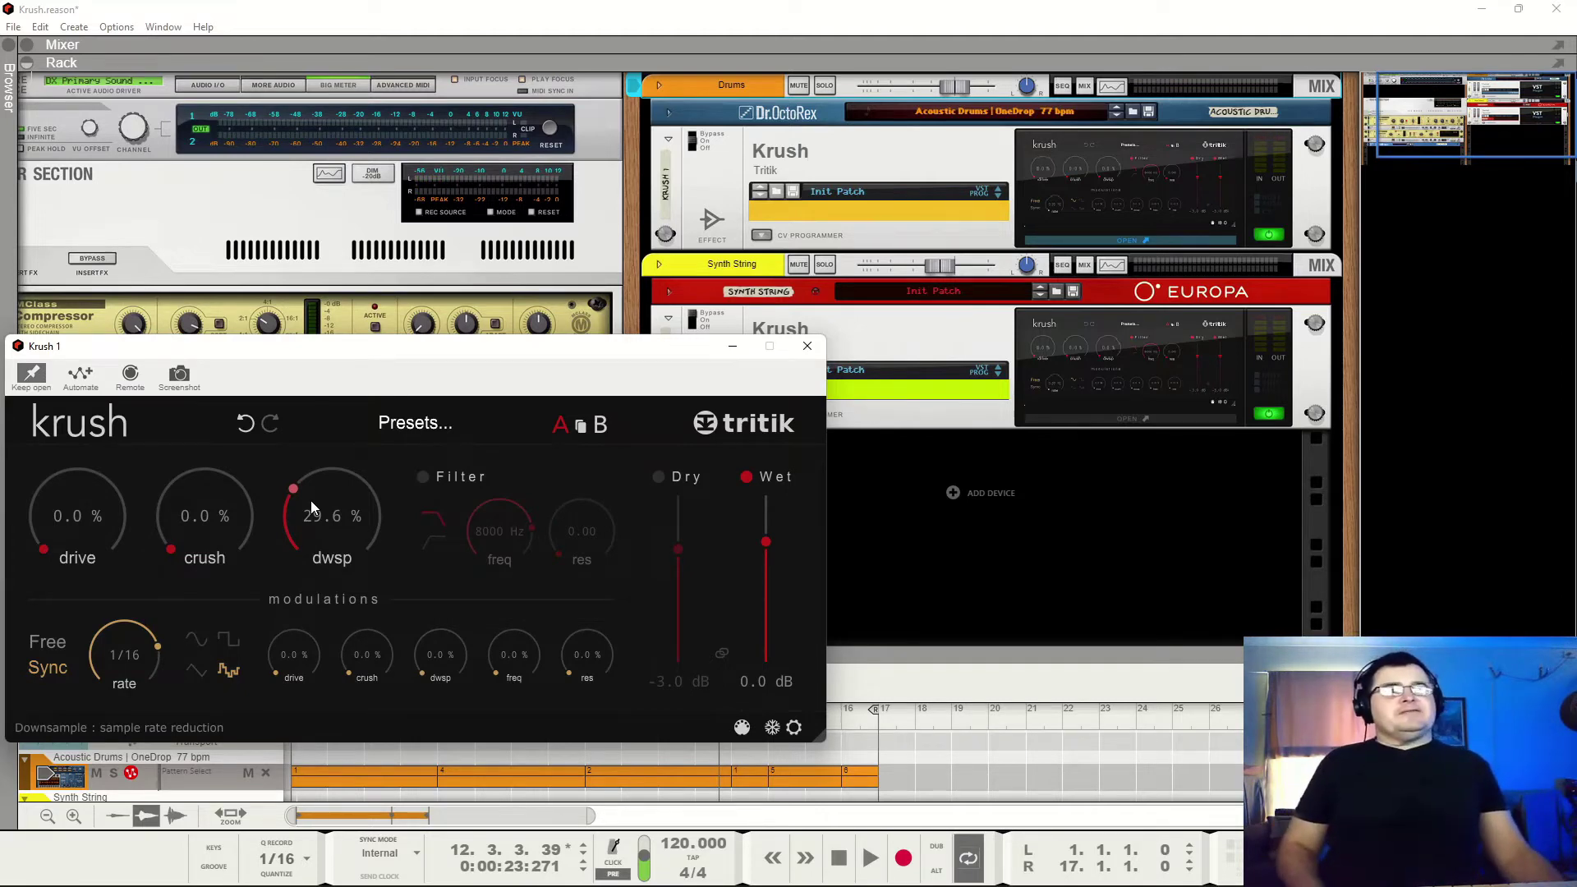
# Audition the drums with the downsample amount at 40.4 %, and lower it to 9.6 %
pyautogui.press('space')
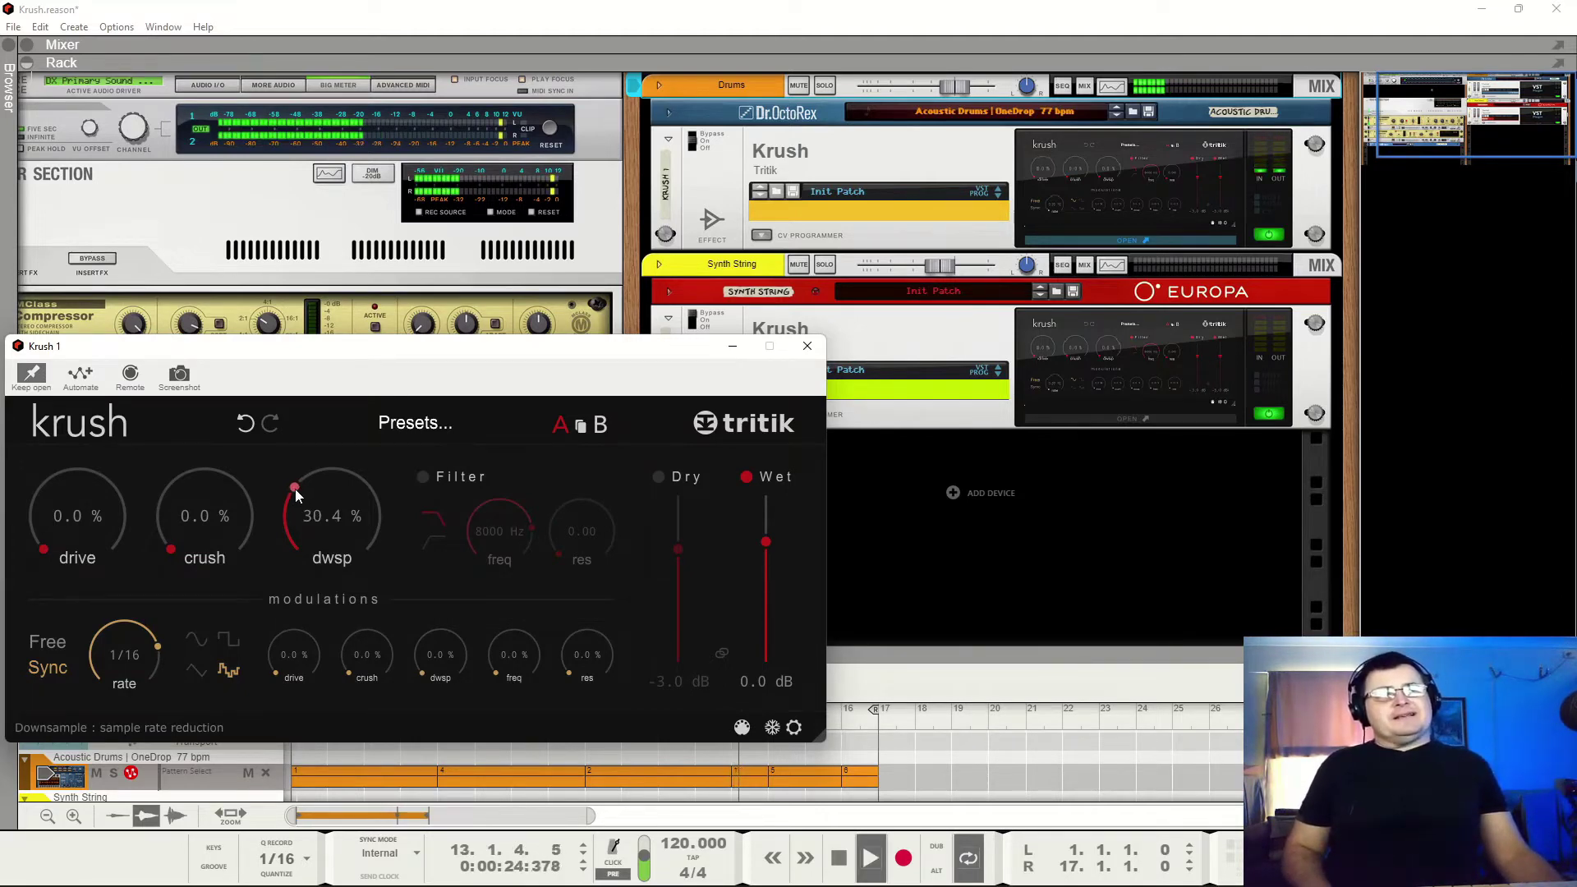
pyautogui.moveTo(293, 491); pyautogui.dragTo(311, 469)
pyautogui.press('space')
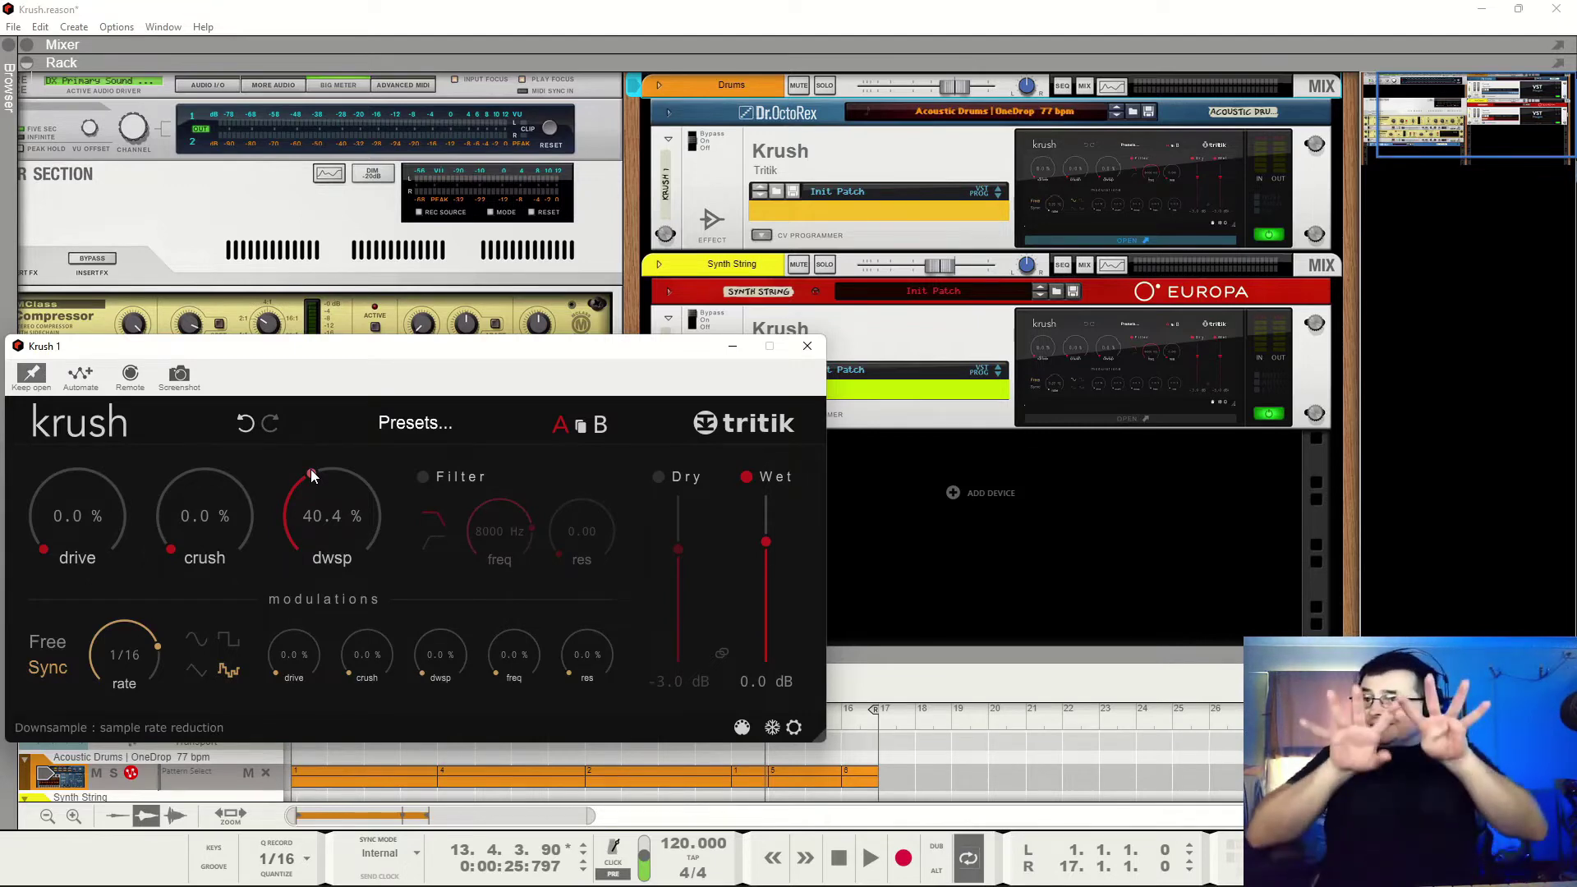
pyautogui.press('space')
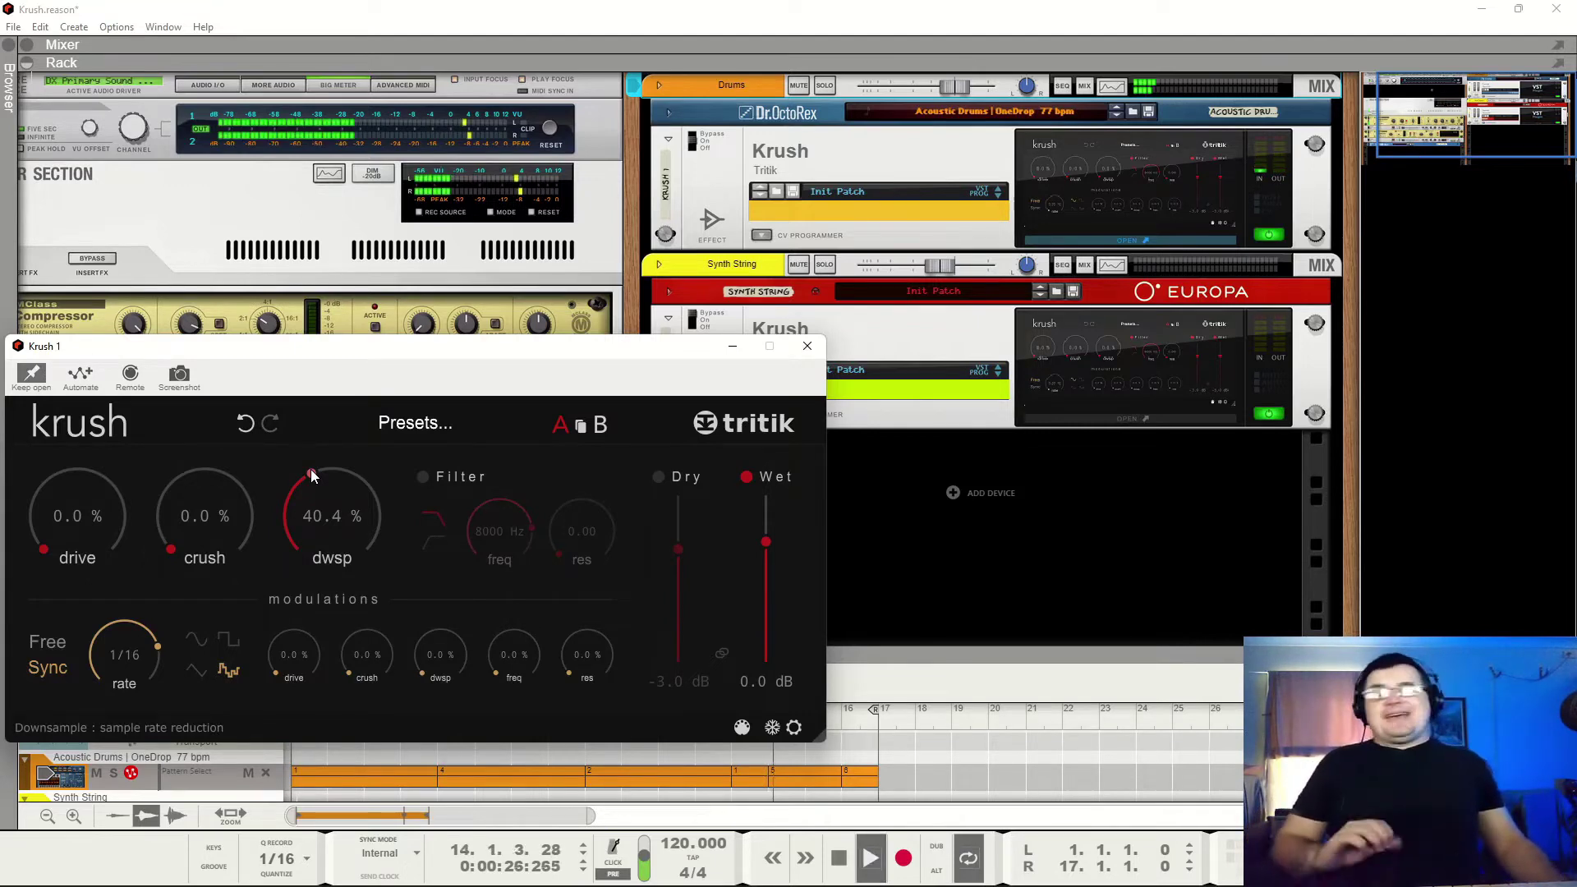
pyautogui.moveTo(310, 472); pyautogui.dragTo(302, 536)
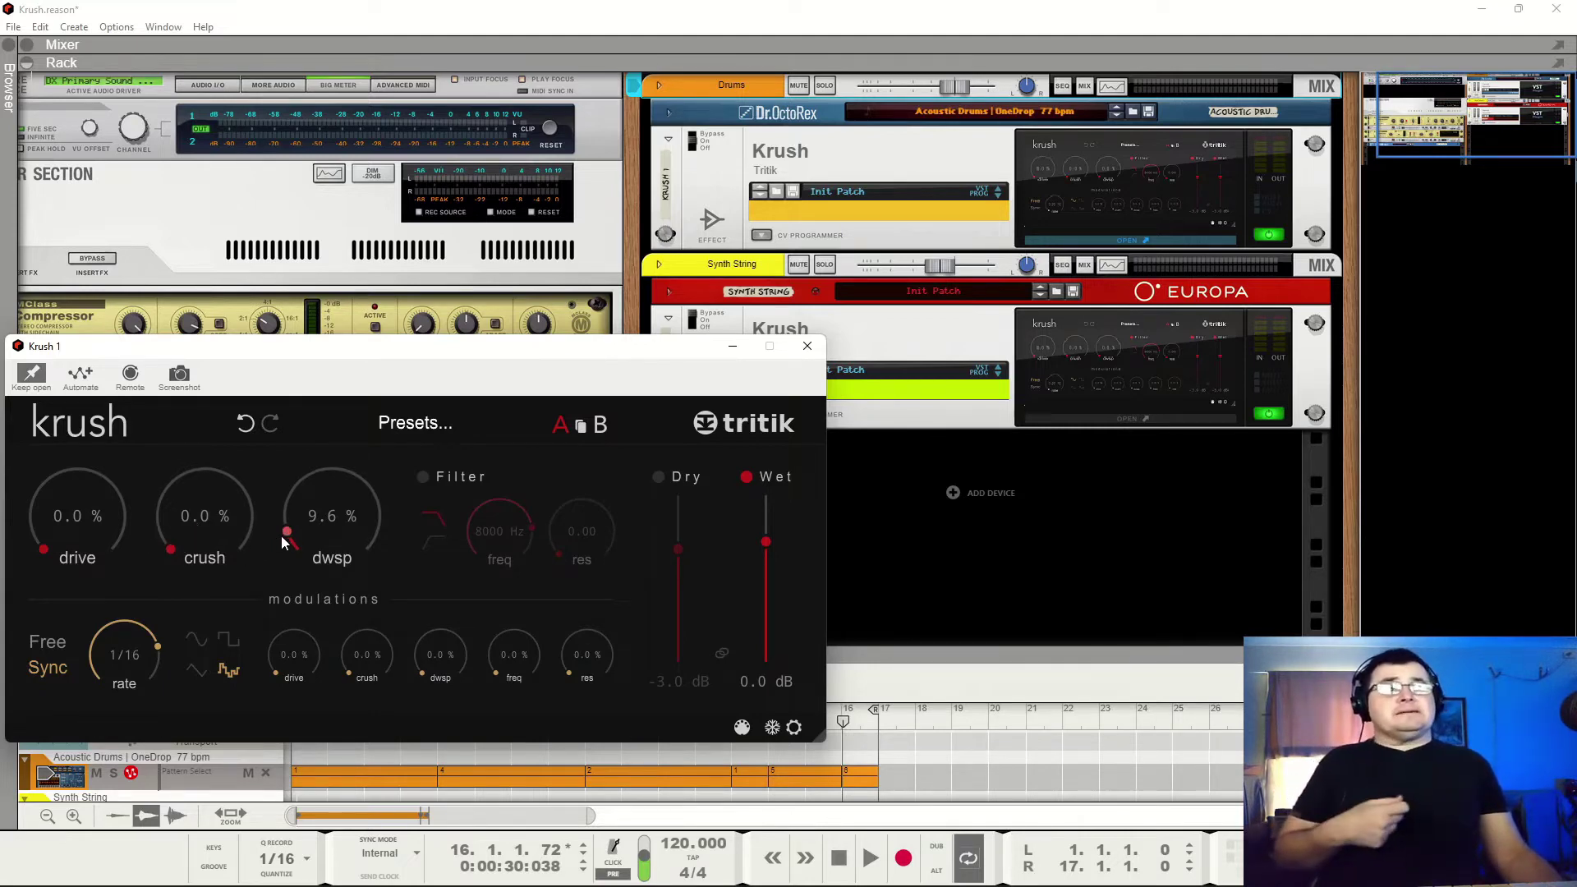
# Lower the downsample amount to 0 %, leaving drive and crush at 0 %
pyautogui.moveTo(292, 536); pyautogui.dragTo(289, 579)
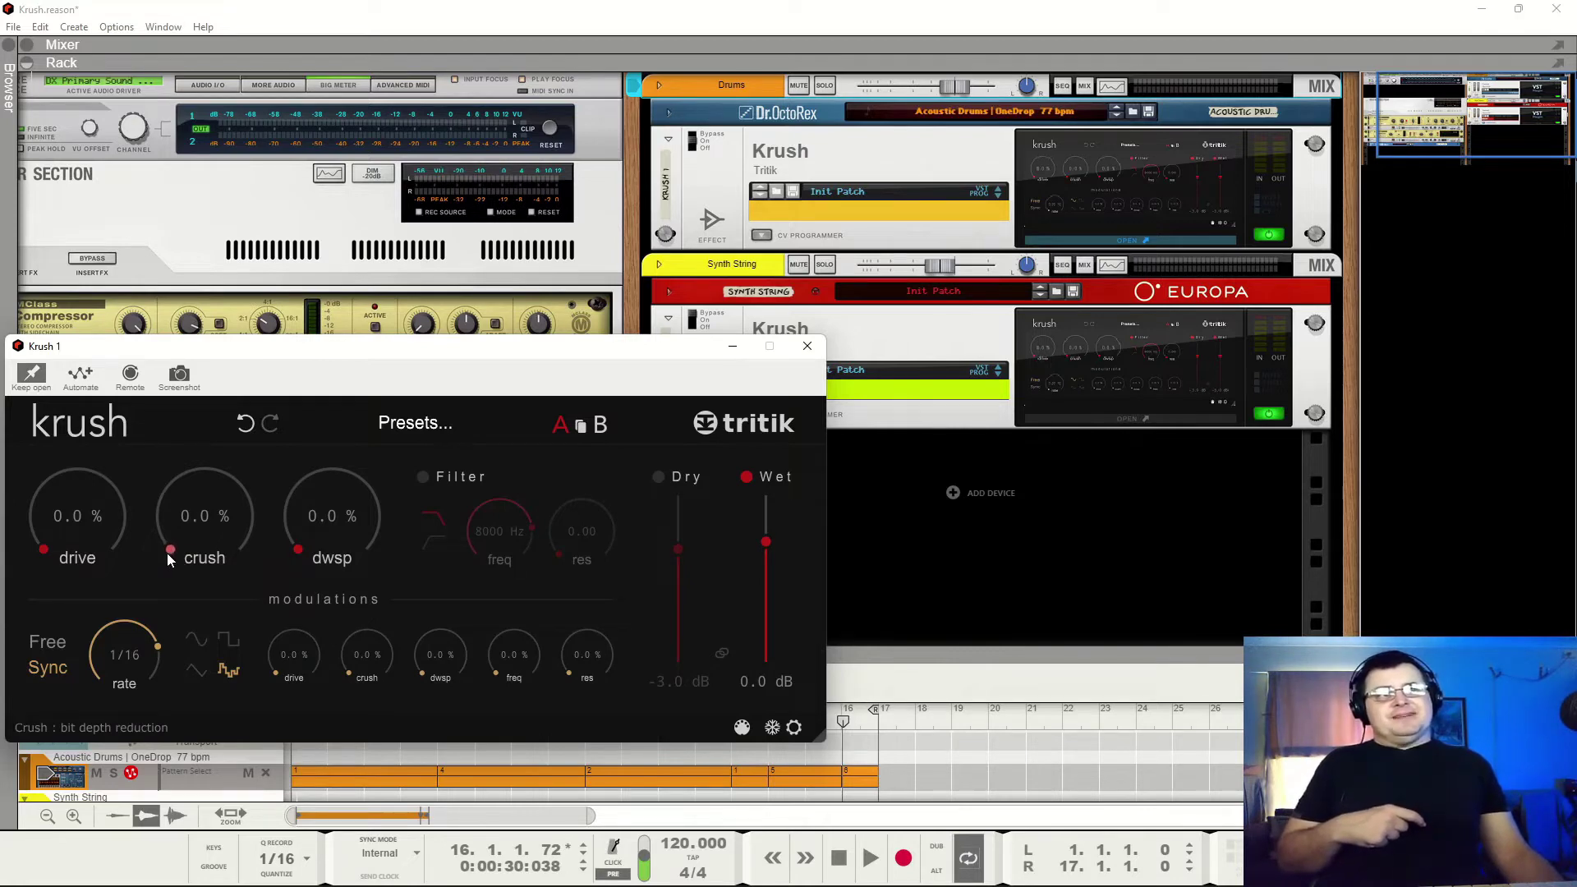
pyautogui.moveTo(152, 531); pyautogui.dragTo(294, 645)
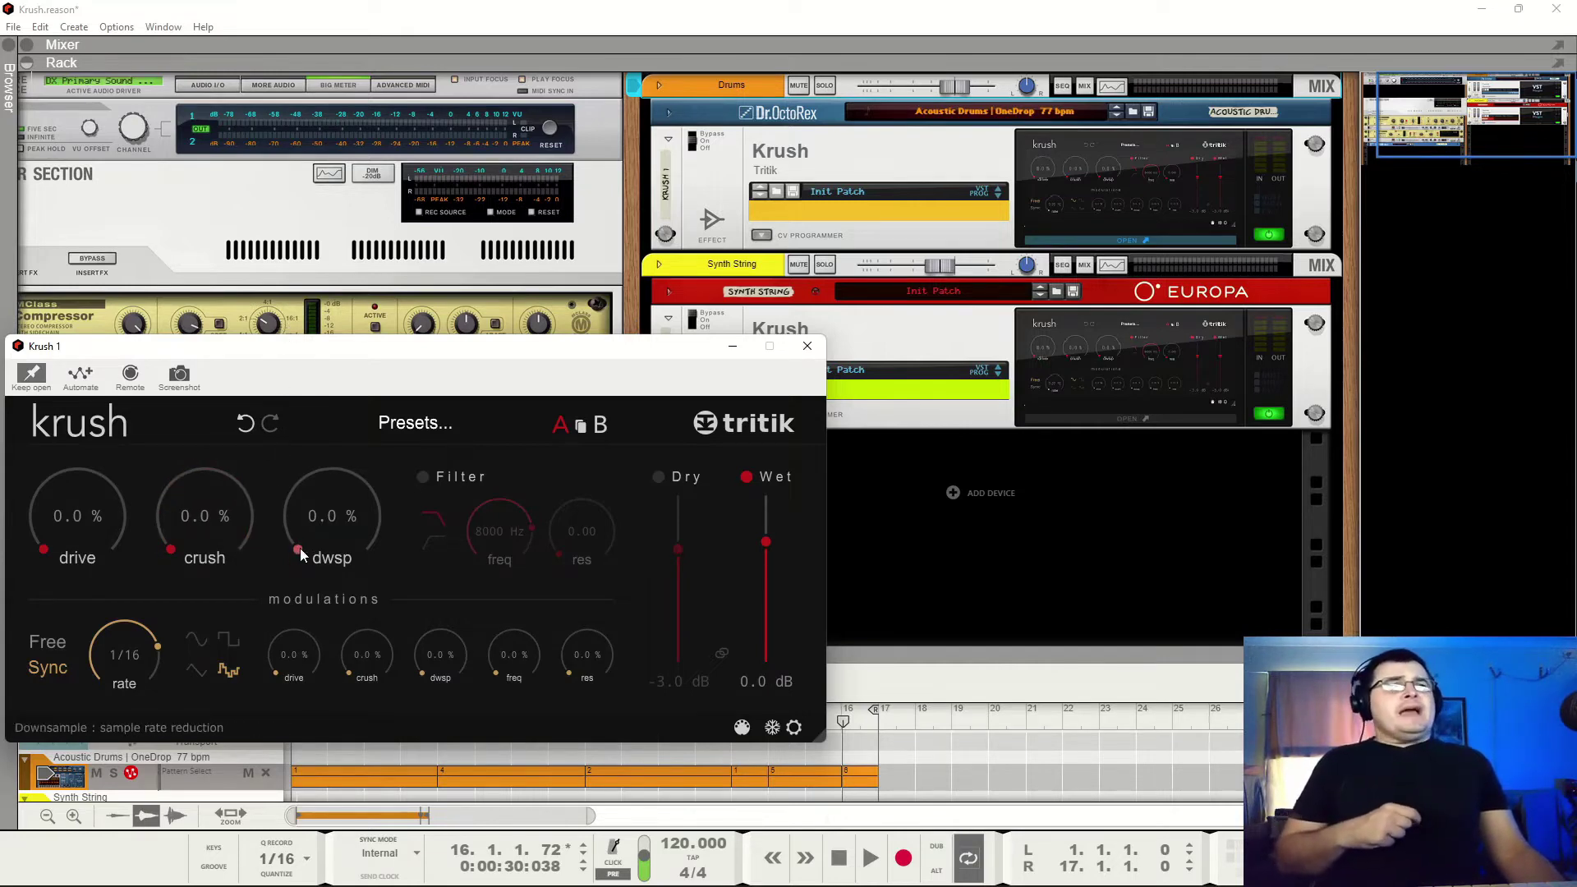
pyautogui.moveTo(300, 555); pyautogui.dragTo(346, 622)
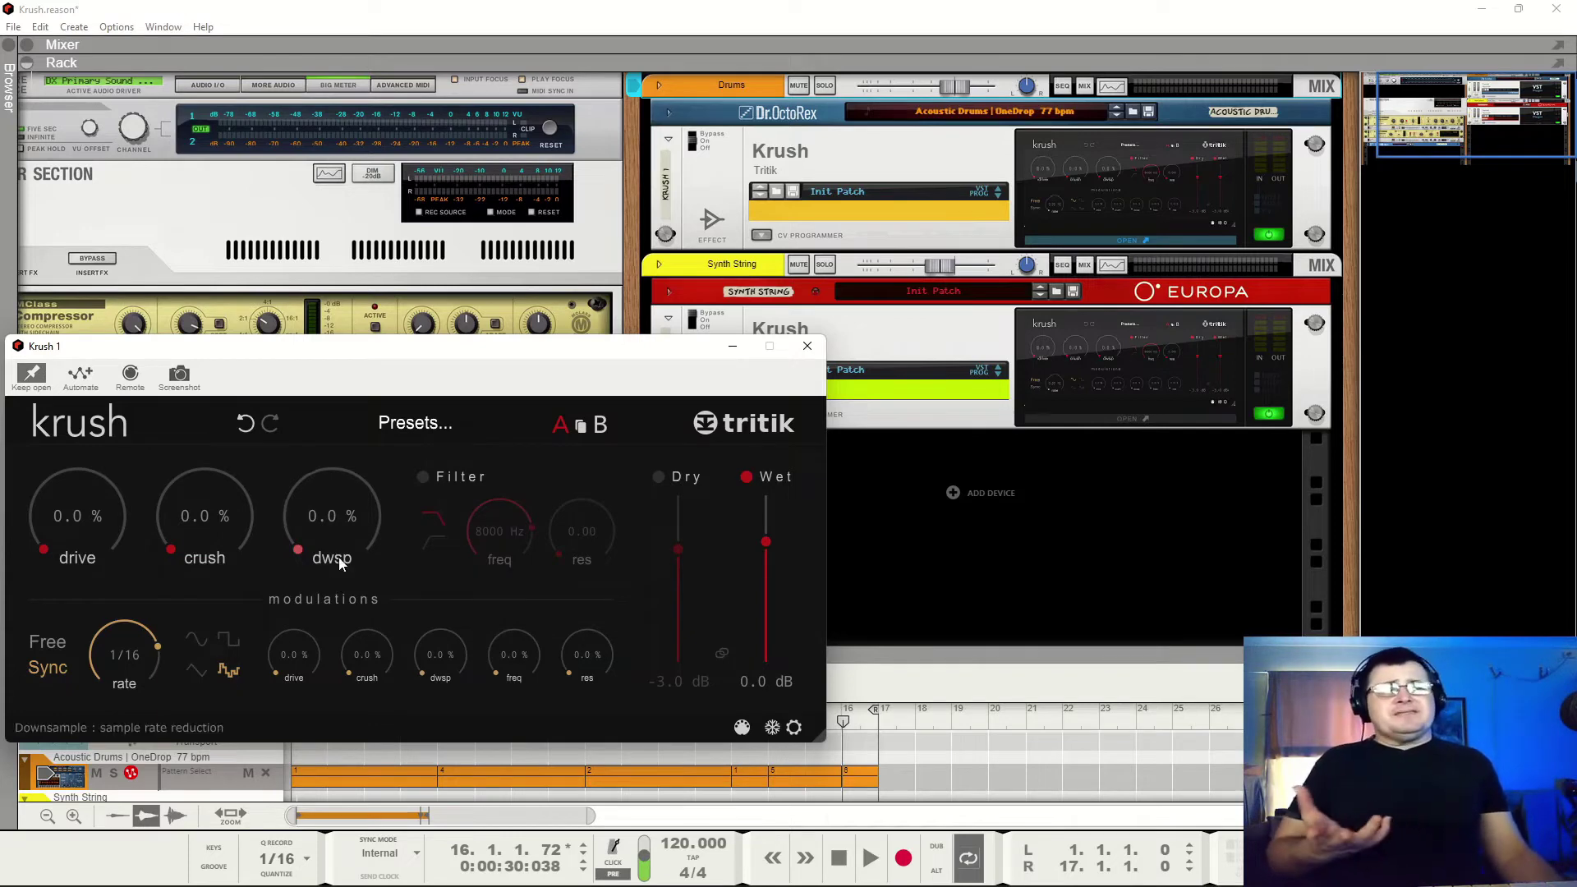
pyautogui.moveTo(173, 550)
pyautogui.mouseDown()
pyautogui.moveTo(171, 498)
pyautogui.moveTo(176, 552)
pyautogui.mouseUp()
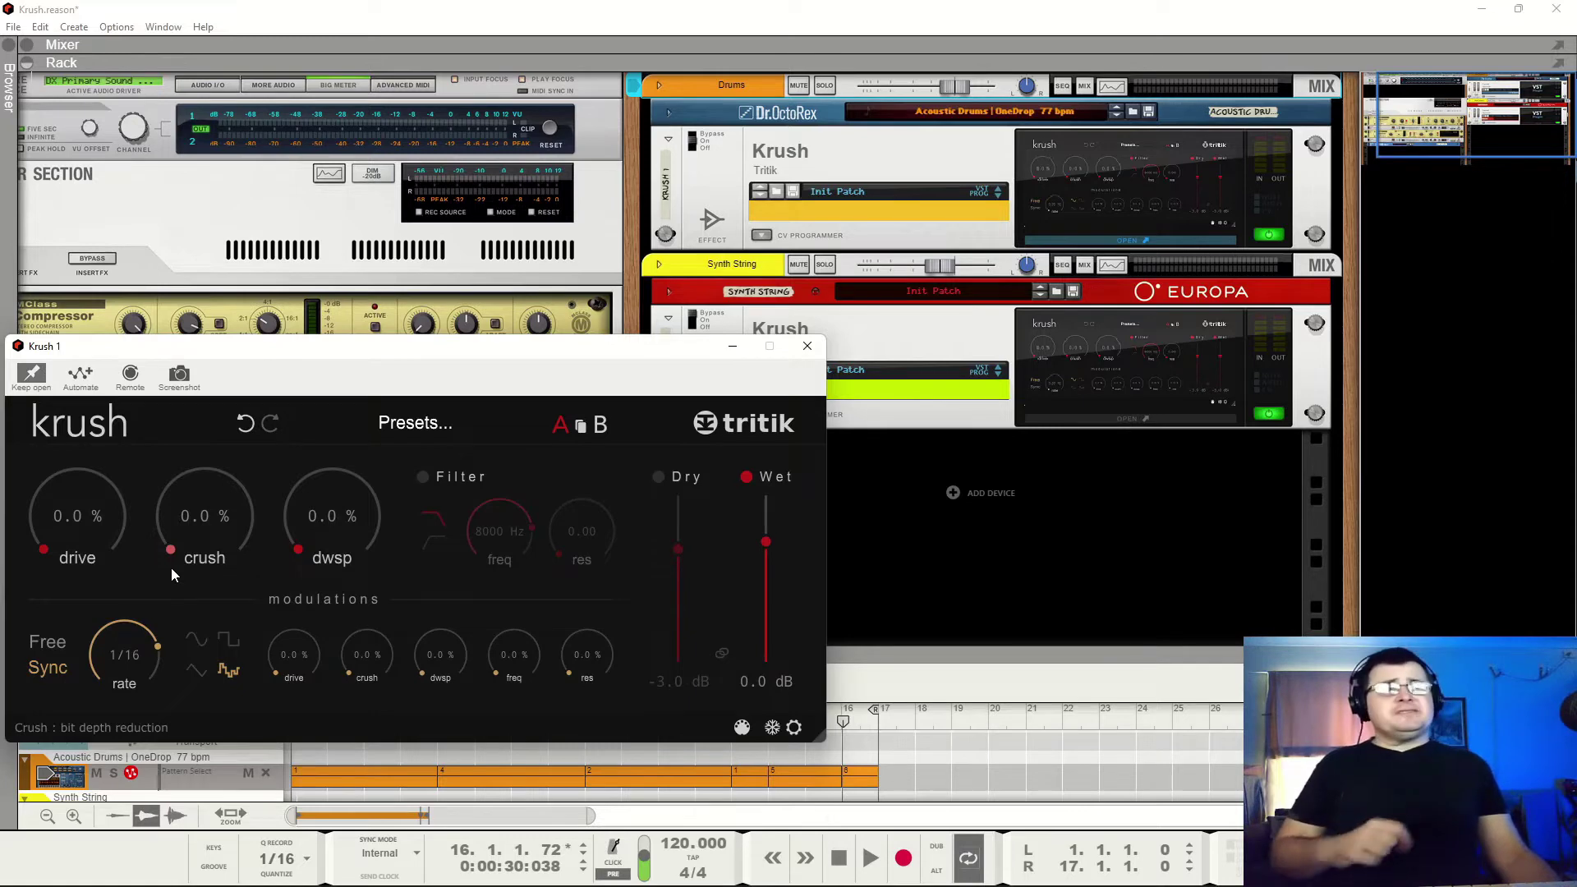
# Set crush to 48.8 % and downsample to 38.4 %, and audition the drums briefly
pyautogui.moveTo(170, 568); pyautogui.dragTo(174, 502)
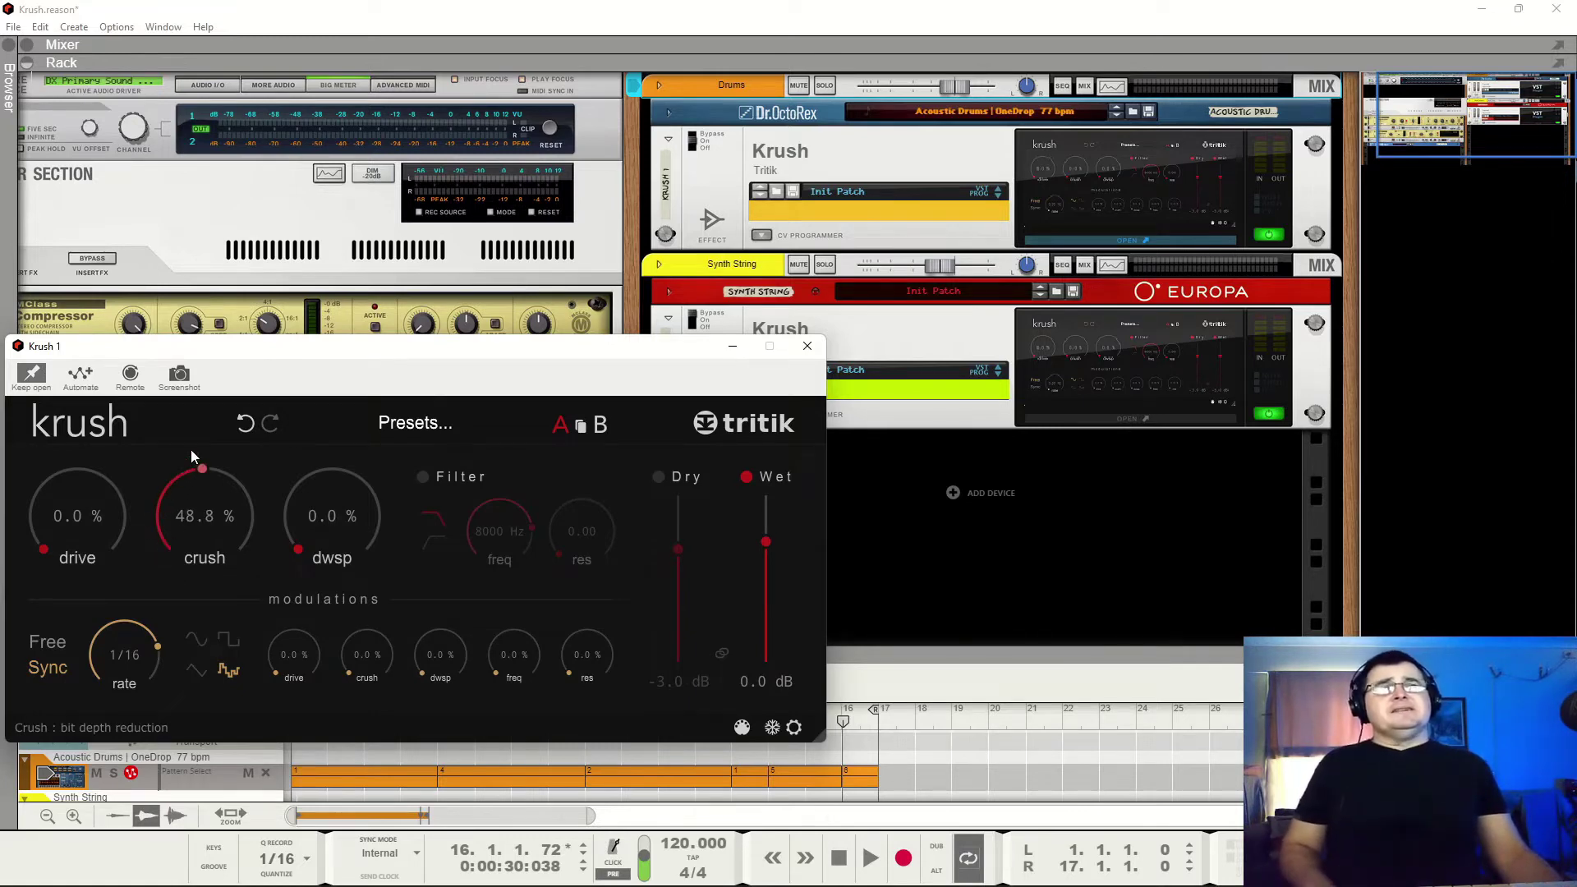
pyautogui.moveTo(312, 534); pyautogui.dragTo(309, 469)
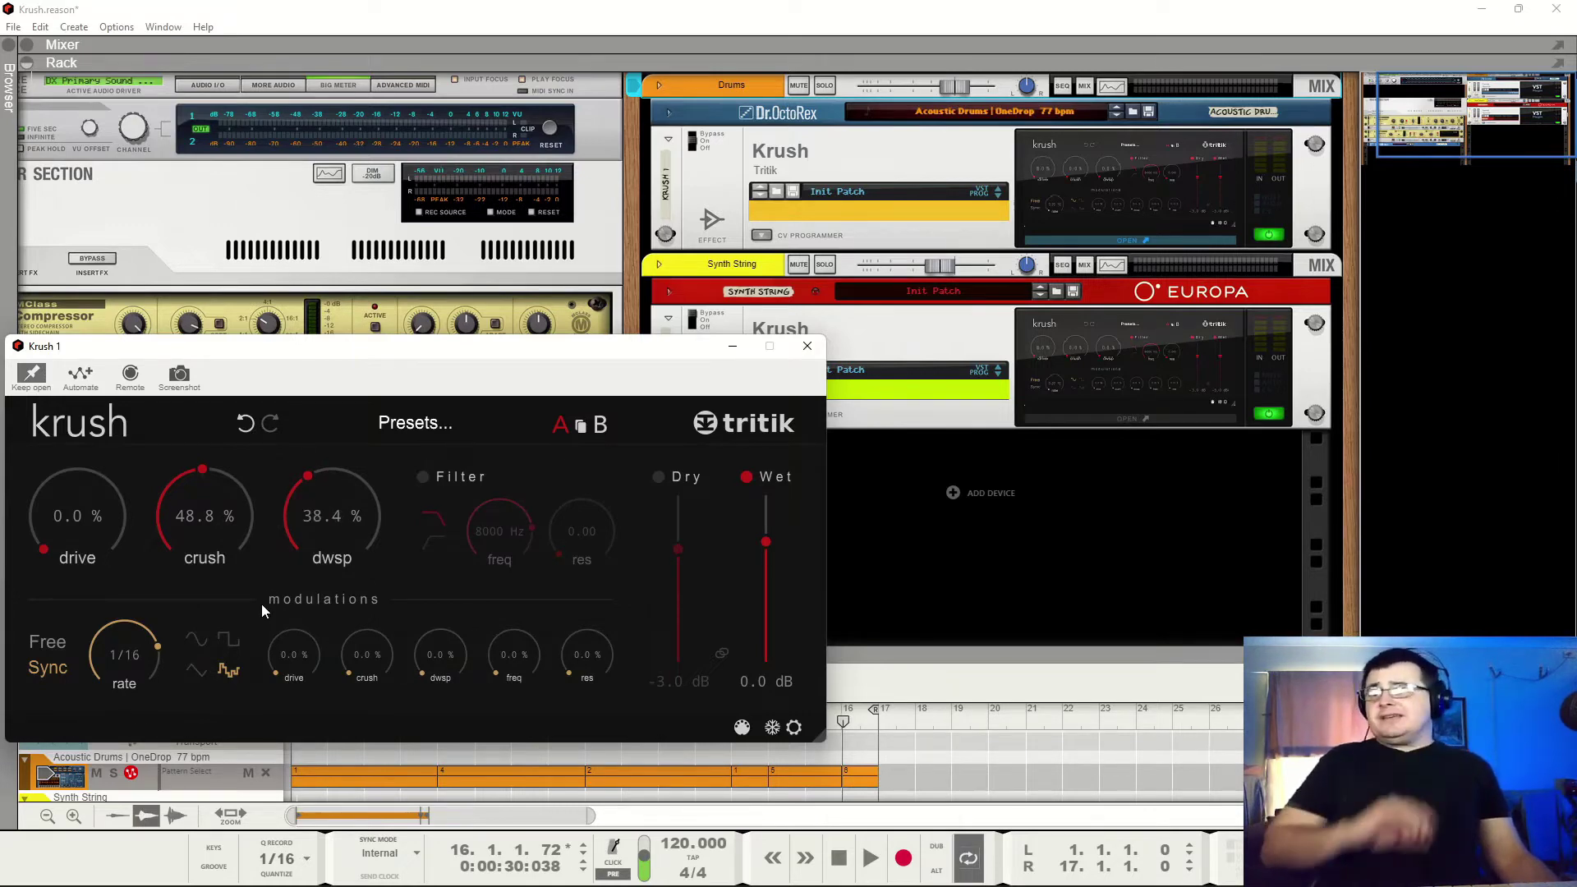
pyautogui.press('space')
pyautogui.press('space')
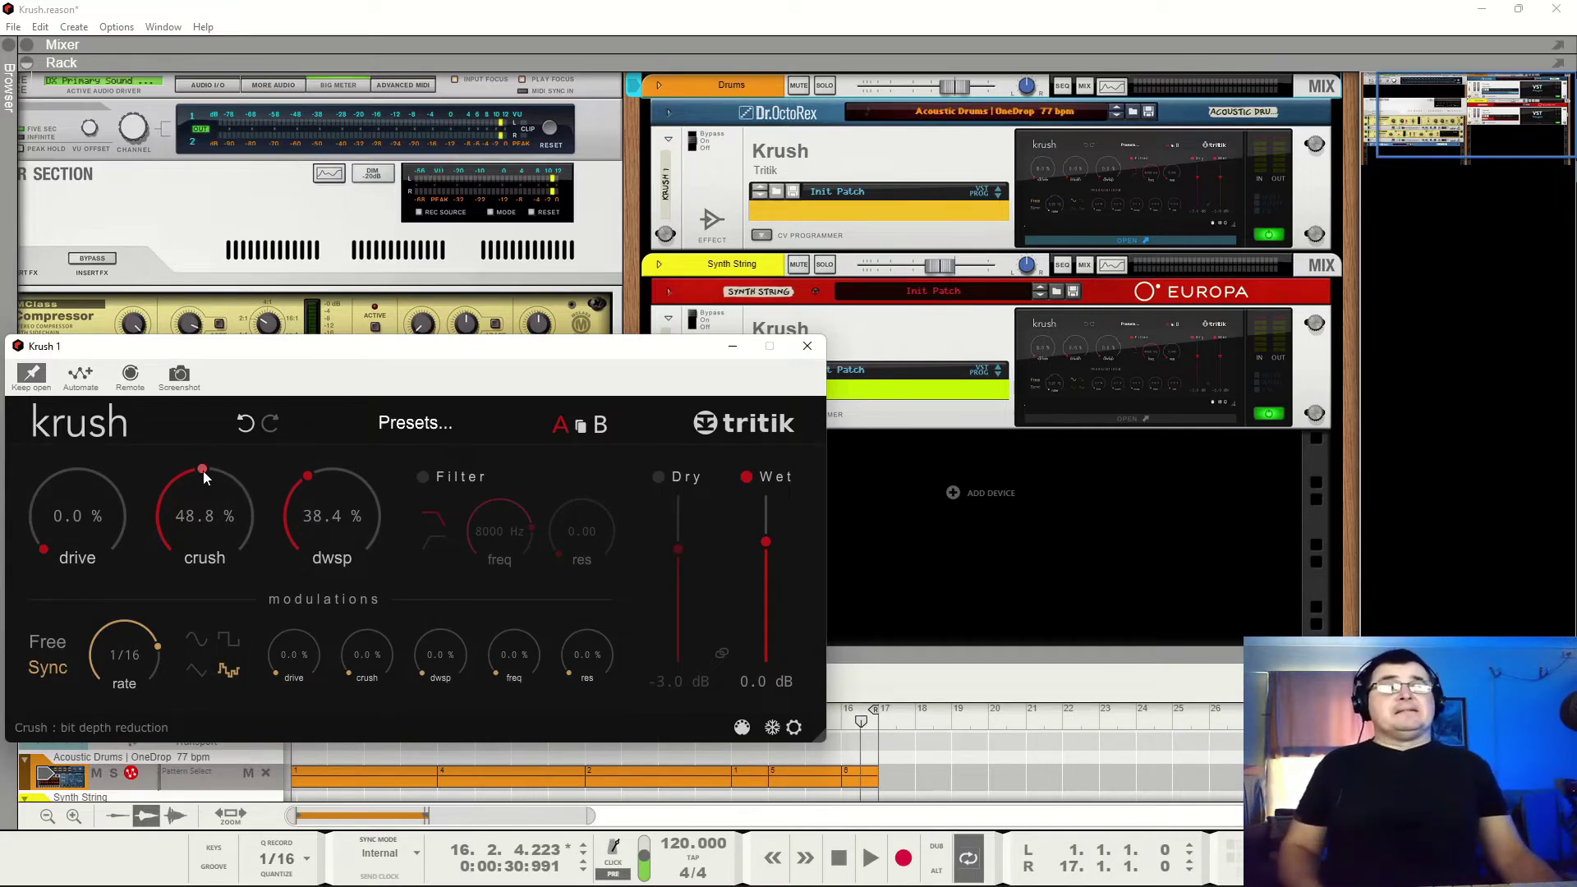
# Lower crush to 17.6 % and downsample to 14.0 %, and start playing the drums
pyautogui.moveTo(203, 470); pyautogui.dragTo(177, 532)
pyautogui.moveTo(305, 479); pyautogui.dragTo(287, 525)
pyautogui.press('space')
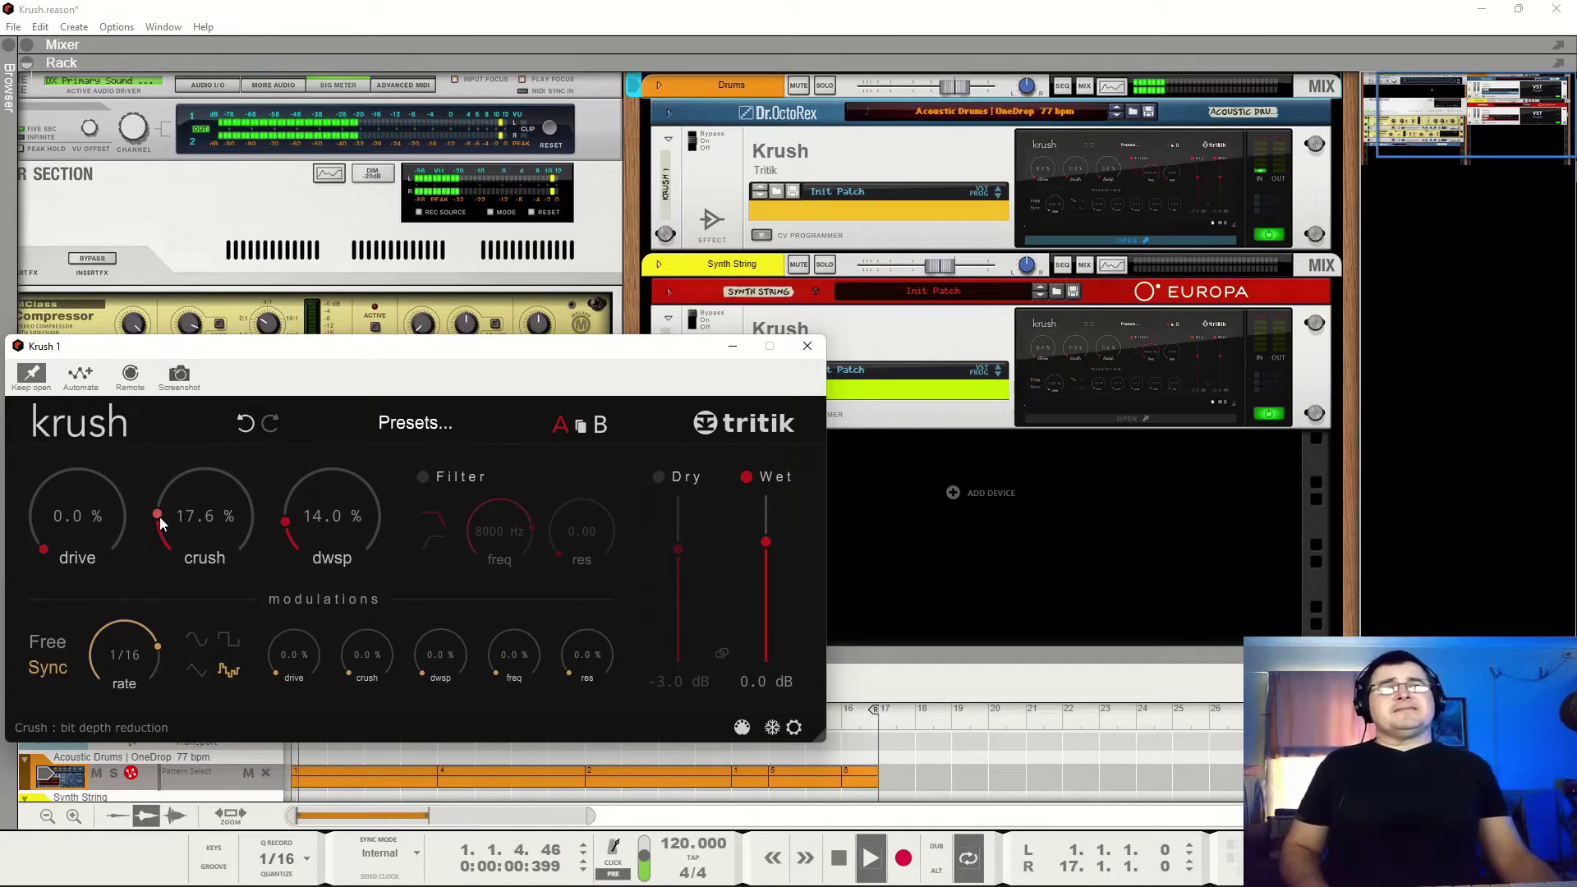
# Try crush at 8.8 % with downsample at 26.0 % during playback, and return both amounts to 0 %
pyautogui.moveTo(158, 516)
pyautogui.mouseDown()
pyautogui.moveTo(165, 539)
pyautogui.moveTo(165, 493)
pyautogui.moveTo(165, 535)
pyautogui.mouseUp()
pyautogui.moveTo(296, 530); pyautogui.dragTo(297, 503)
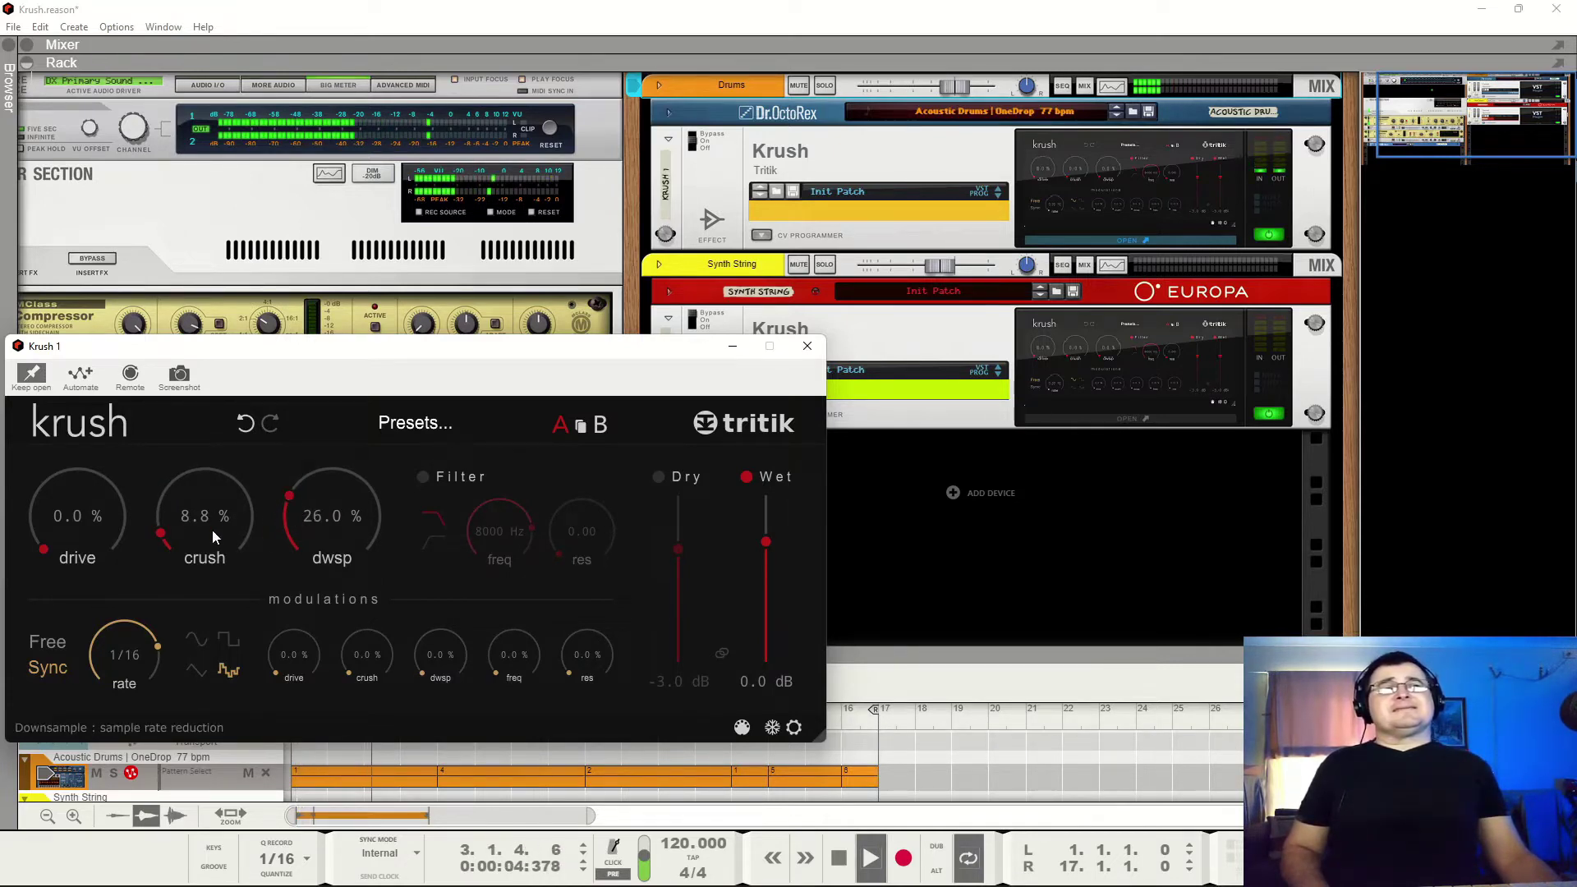
pyautogui.moveTo(165, 534); pyautogui.dragTo(163, 579)
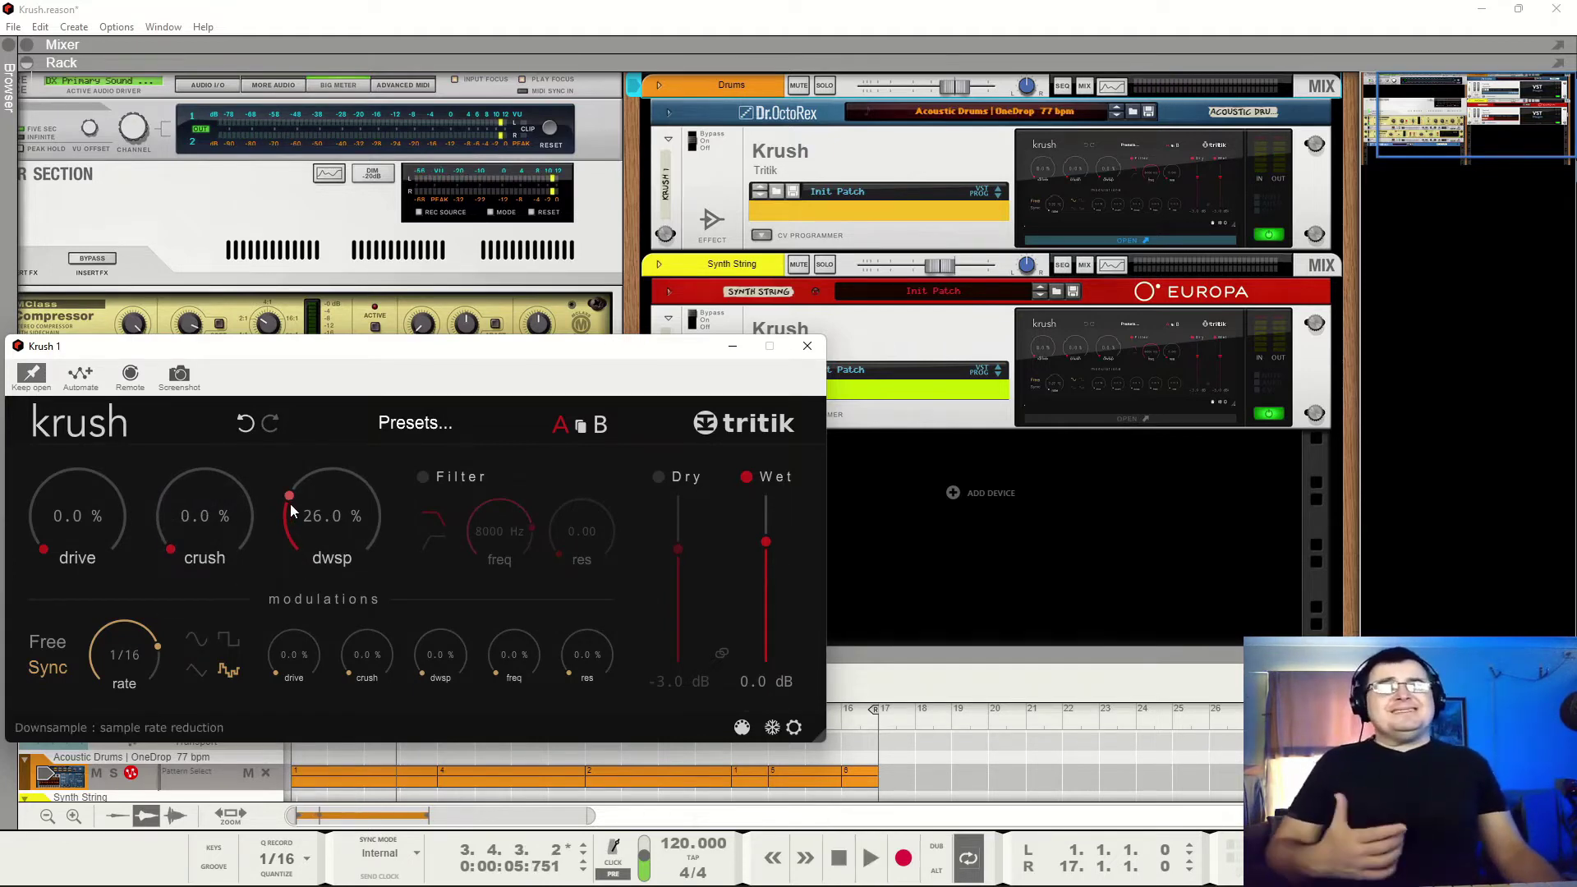
pyautogui.moveTo(290, 504); pyautogui.dragTo(312, 600)
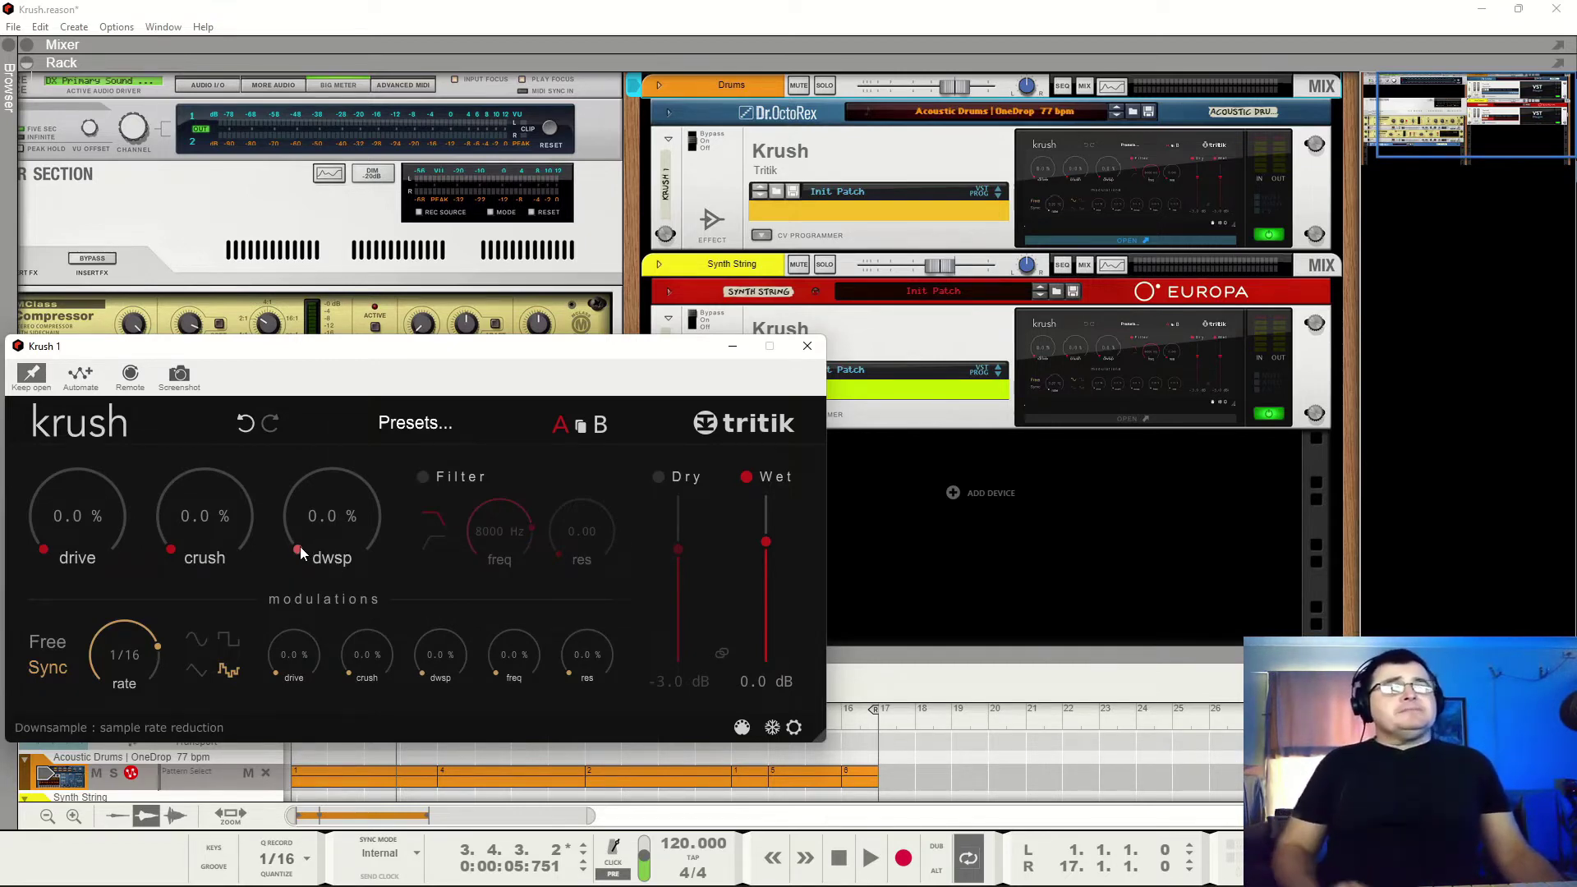
# Play the drums while raising crush to 42.0 % and bringing downsample to 17.2 %, and stop playback
pyautogui.press('space')
pyautogui.moveTo(303, 545); pyautogui.dragTo(345, 483)
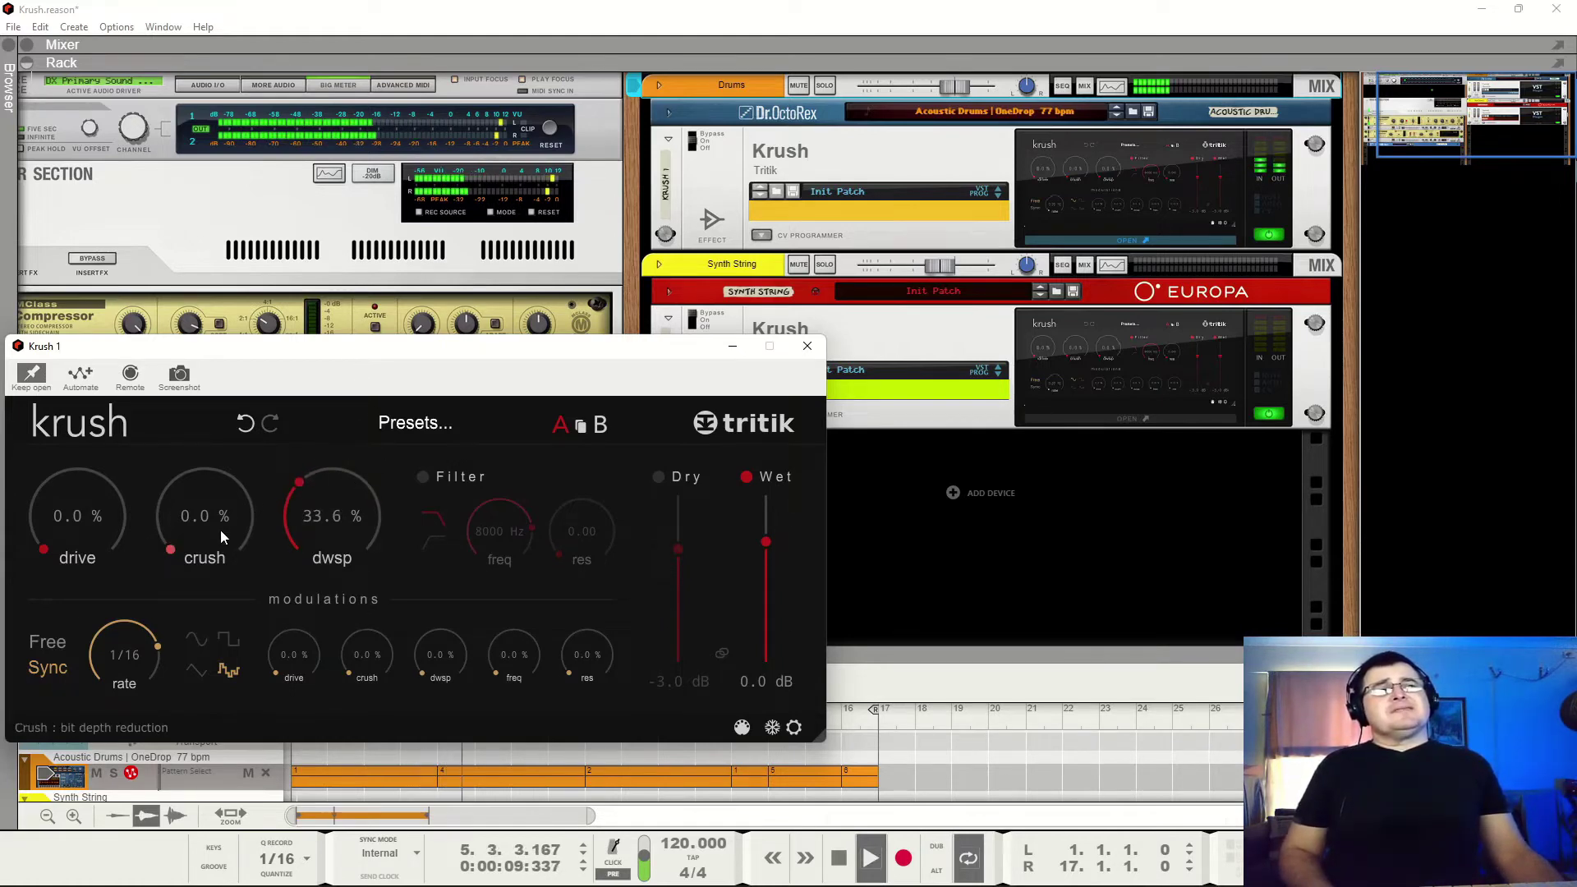
pyautogui.moveTo(156, 544); pyautogui.dragTo(179, 465)
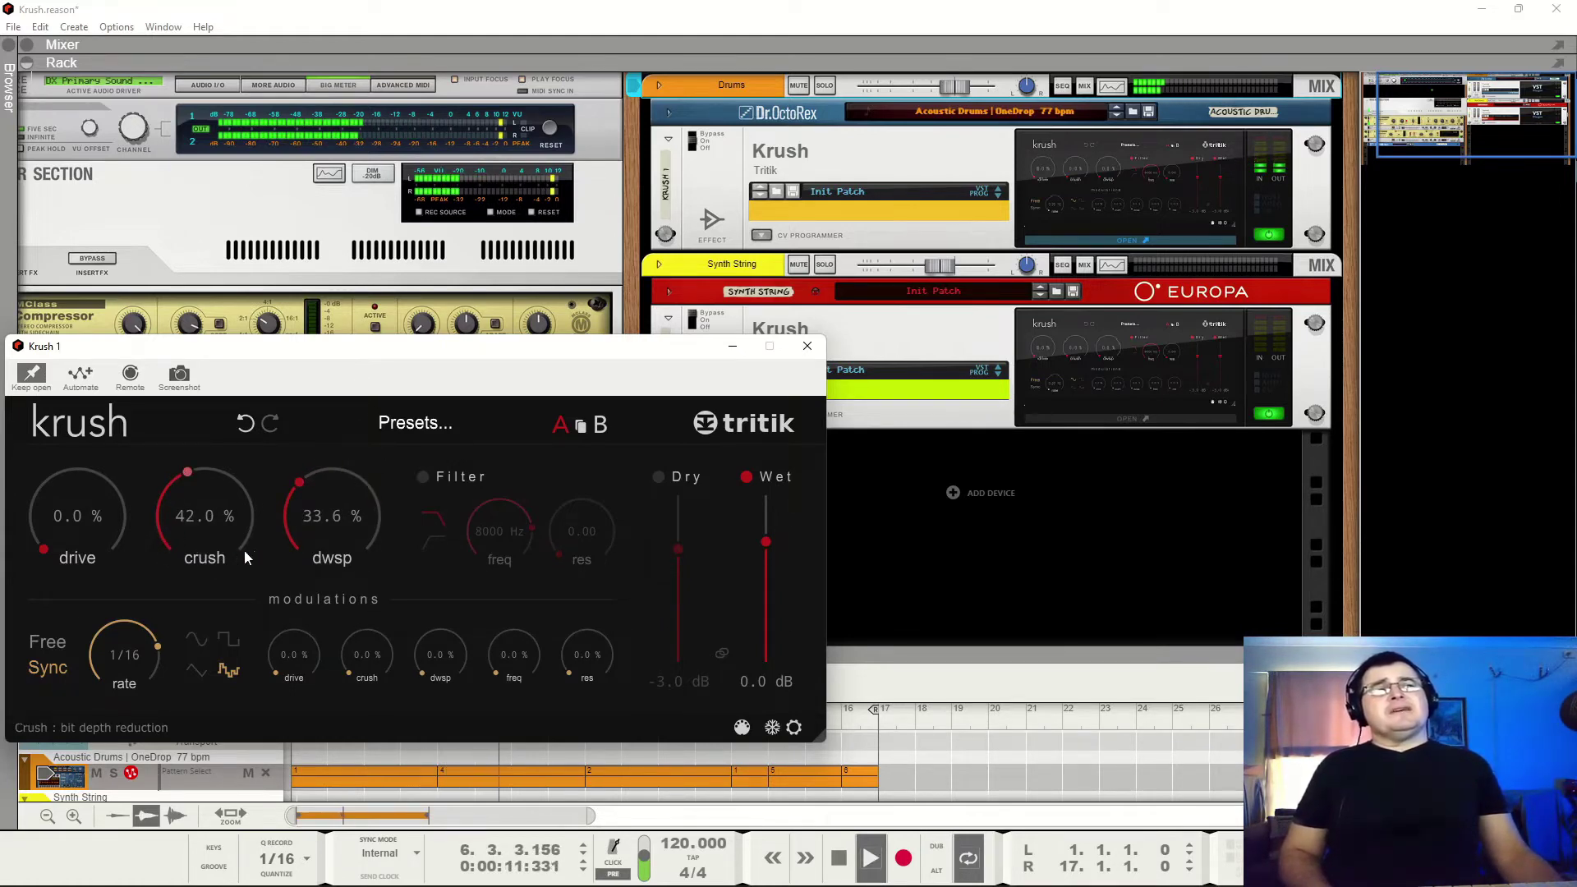
pyautogui.moveTo(300, 505)
pyautogui.mouseDown()
pyautogui.moveTo(330, 423)
pyautogui.moveTo(310, 524)
pyautogui.mouseUp()
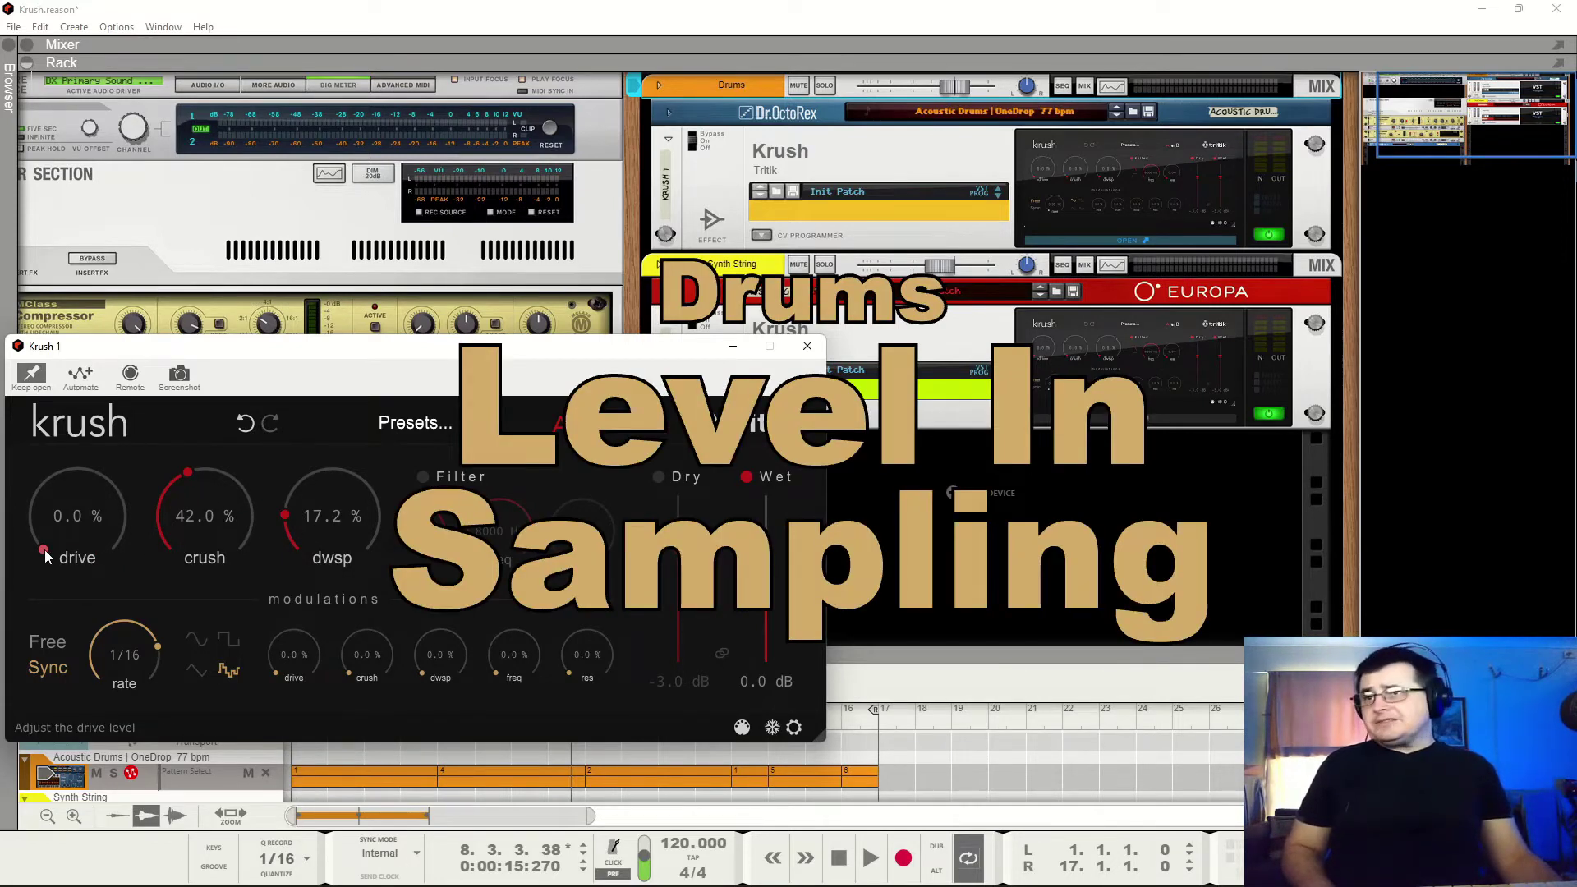
# Play the drums while adjusting crush to 29.2 % and downsample to 26.4 %, and stop playback
pyautogui.press('space')
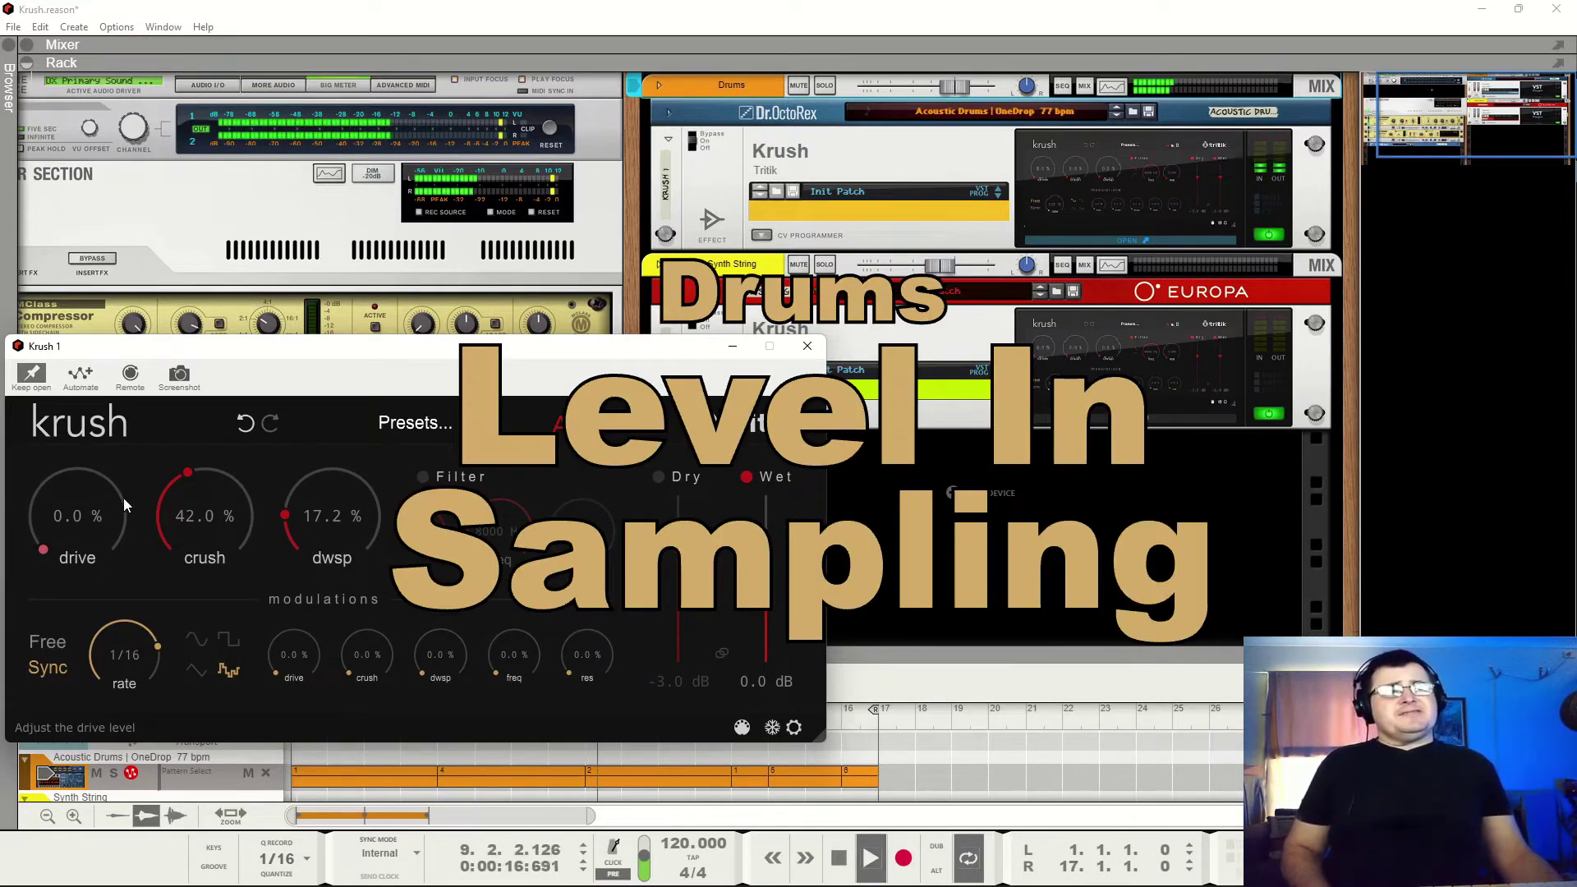
pyautogui.moveTo(194, 481); pyautogui.dragTo(199, 464)
pyautogui.moveTo(303, 545); pyautogui.dragTo(296, 513)
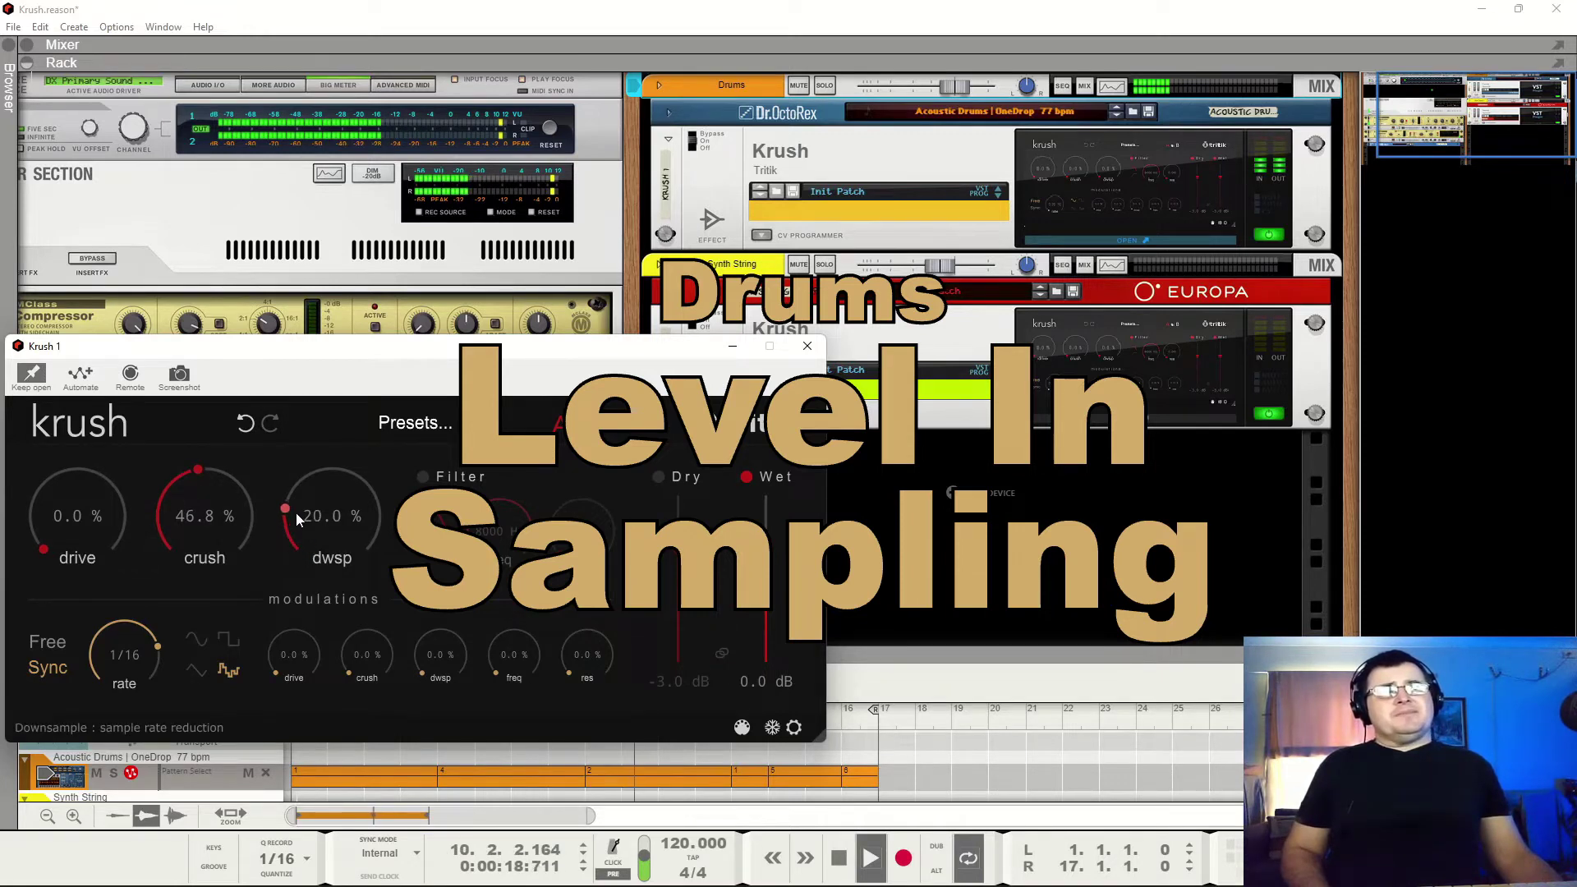
pyautogui.moveTo(200, 477); pyautogui.dragTo(206, 538)
pyautogui.press('space')
# Raise drive to 49.6 % and audition its effect on the crushed, downsampled drums
pyautogui.moveTo(49, 549); pyautogui.dragTo(48, 504)
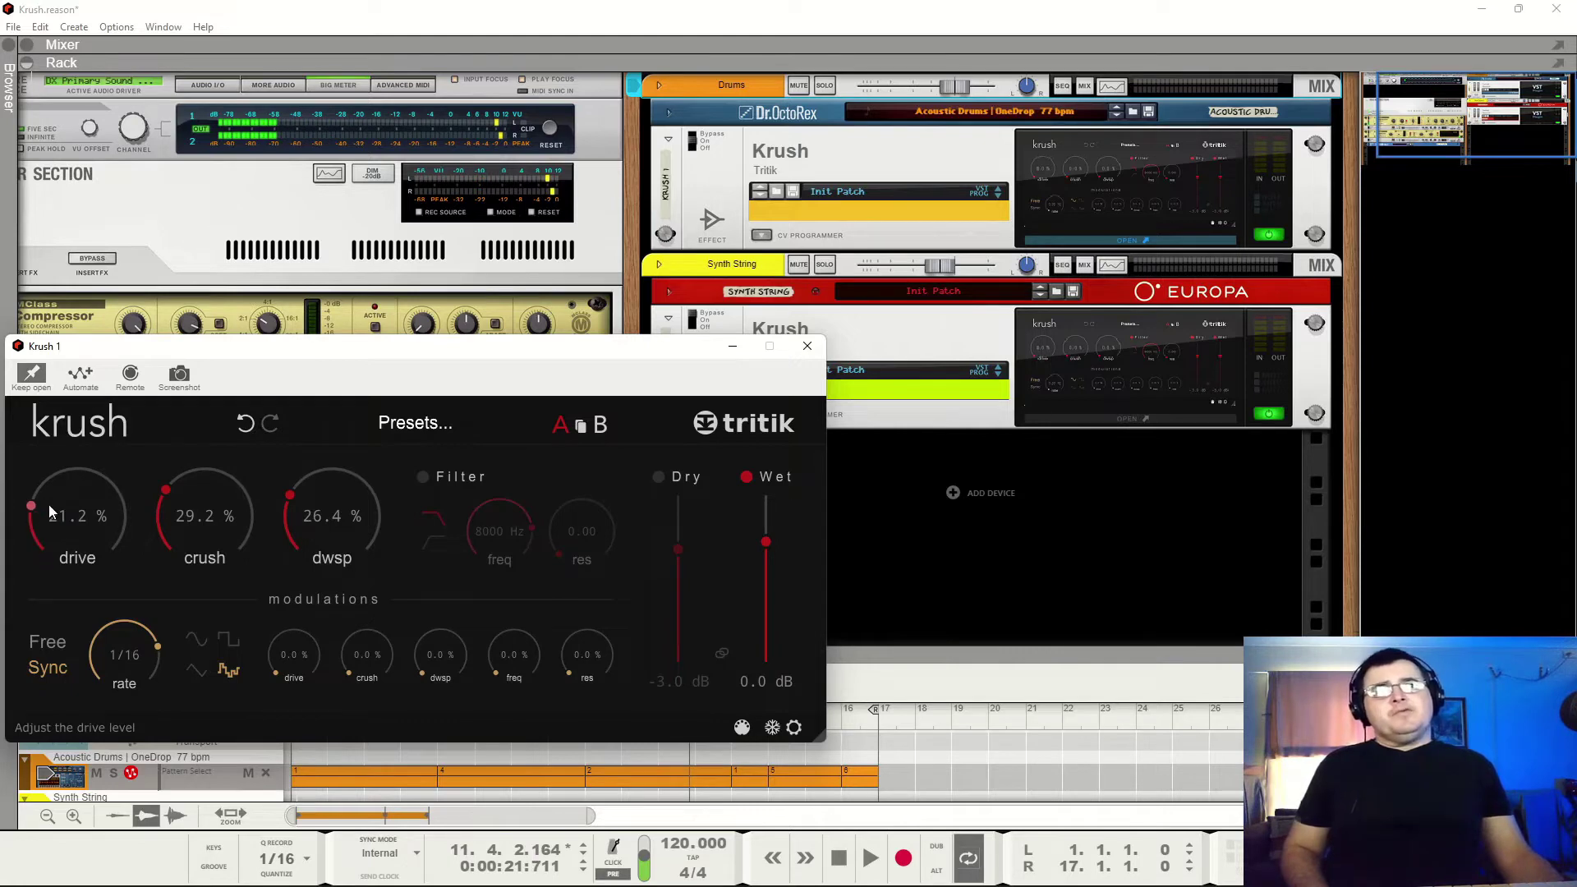
pyautogui.moveTo(105, 459); pyautogui.dragTo(113, 455)
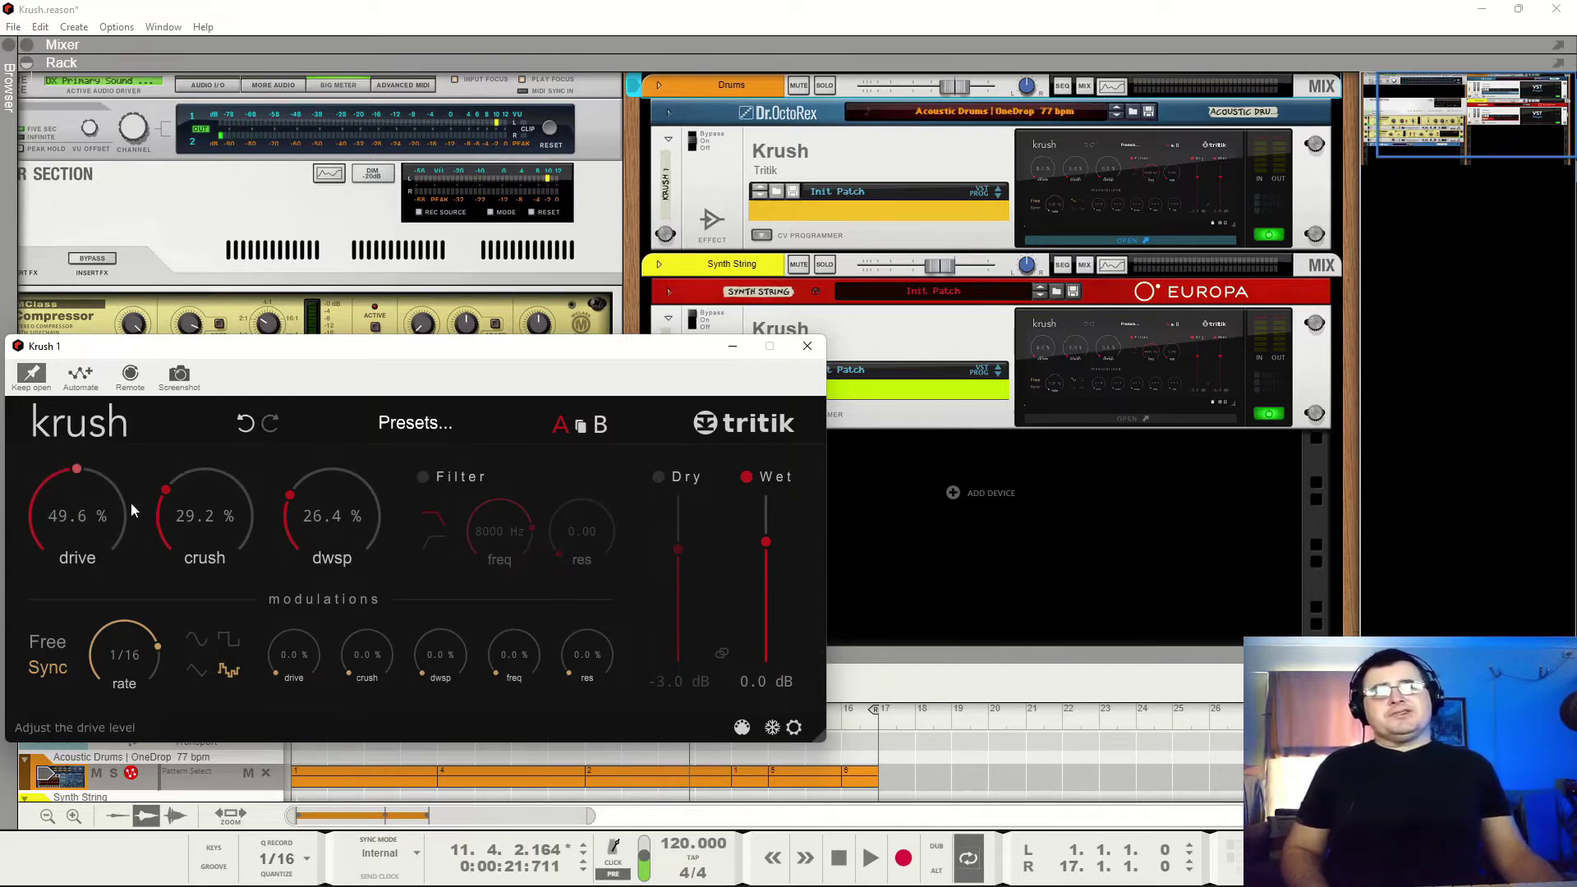
pyautogui.press('space')
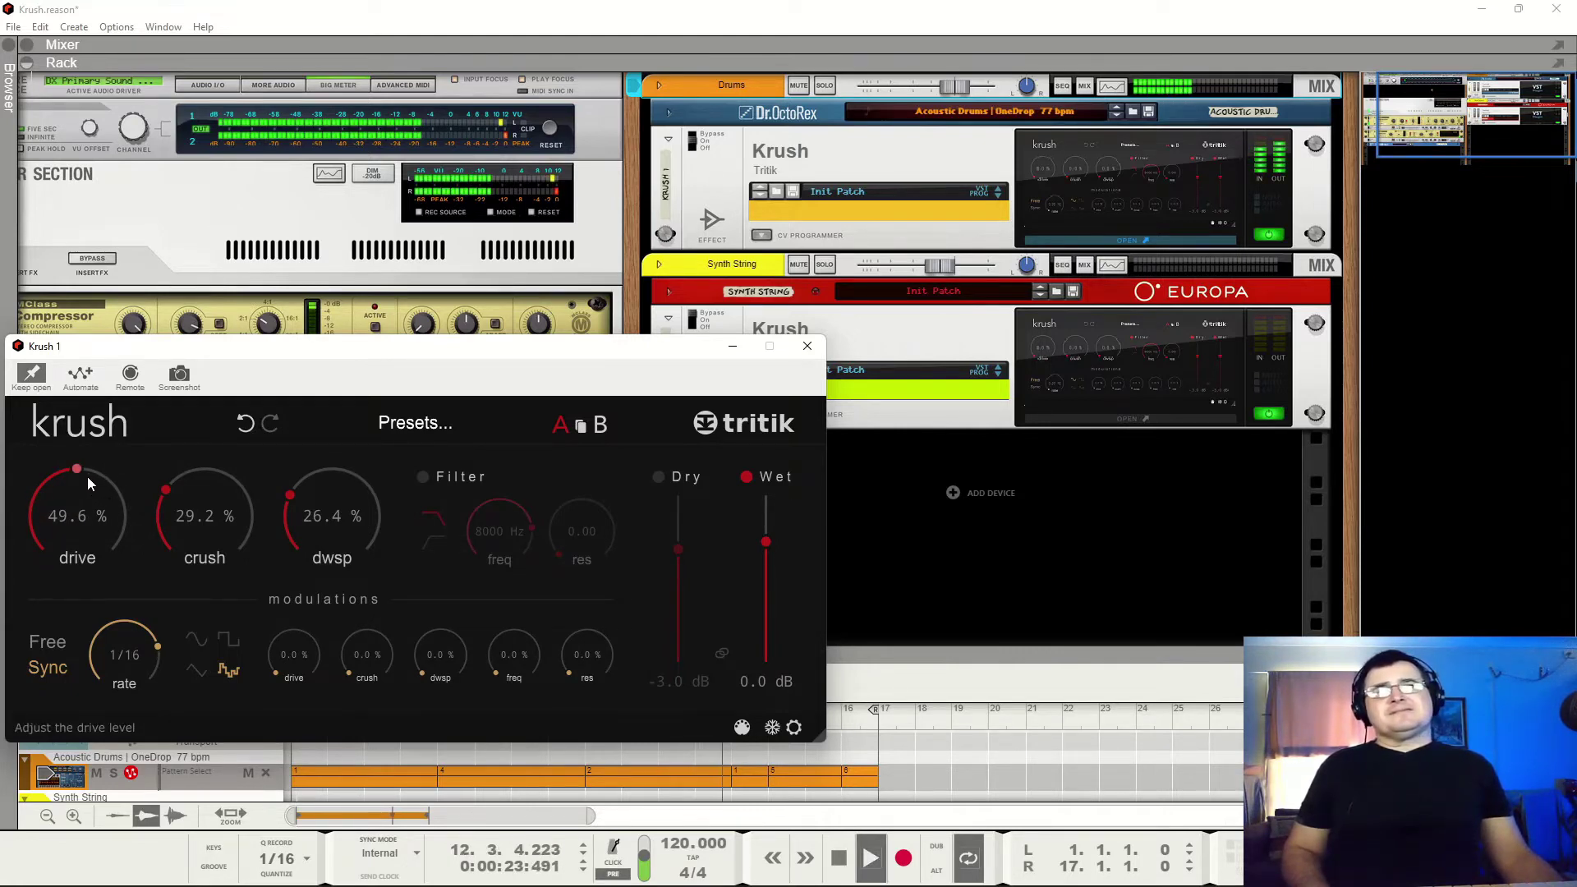
pyautogui.press('space')
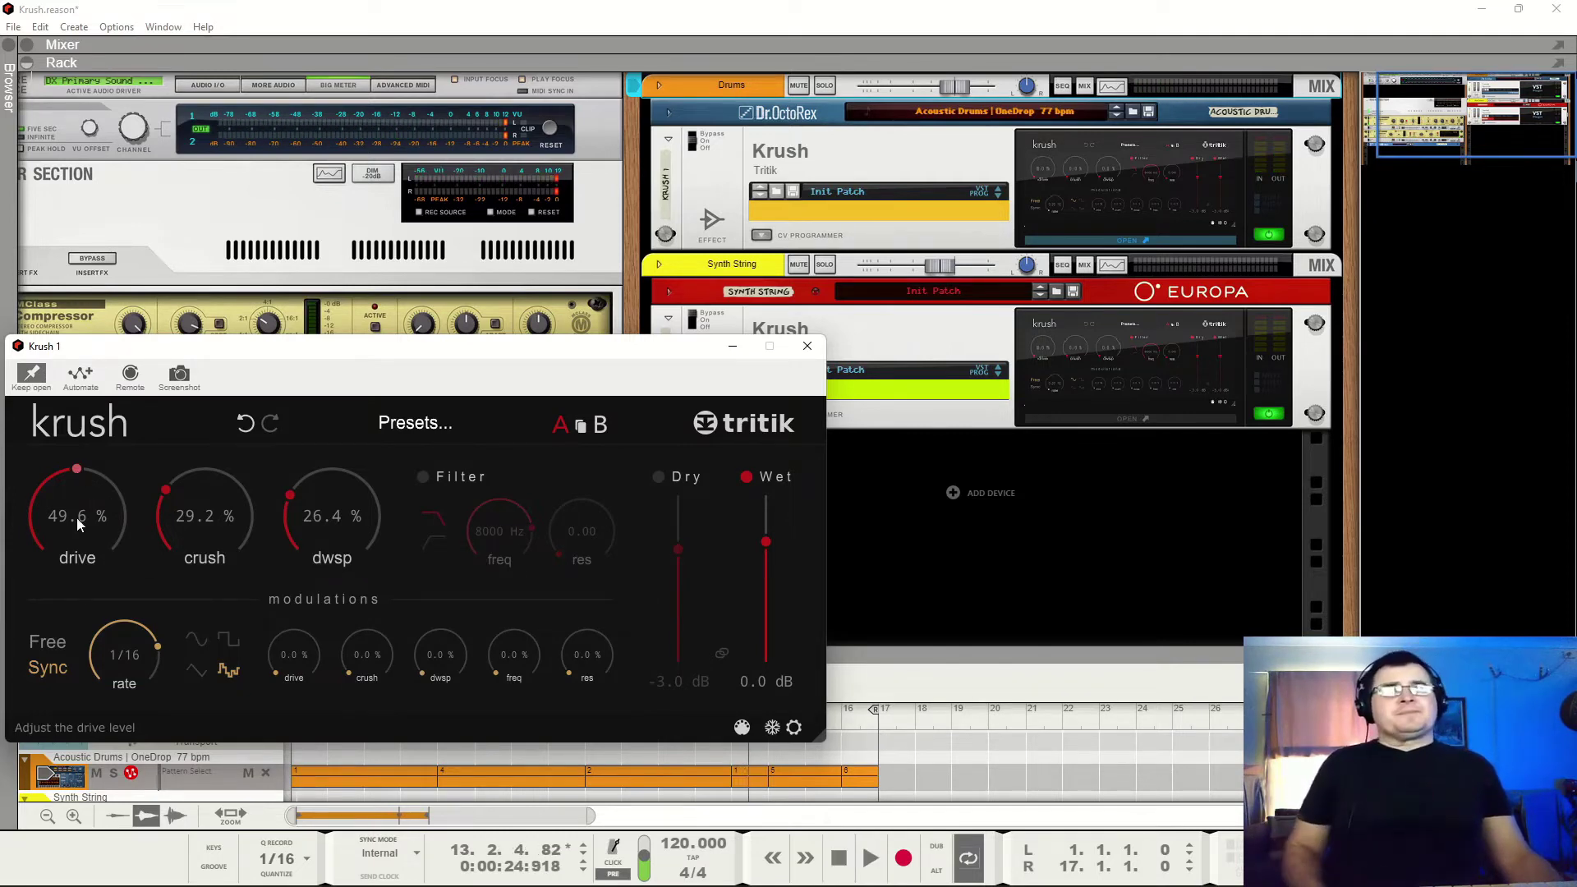
# Reset drive and downsample to 0 %, set crush to 60.8 %, and play the drums while raising drive to 61.6 %
pyautogui.doubleClick(81, 472)
pyautogui.moveTo(182, 523); pyautogui.dragTo(175, 489)
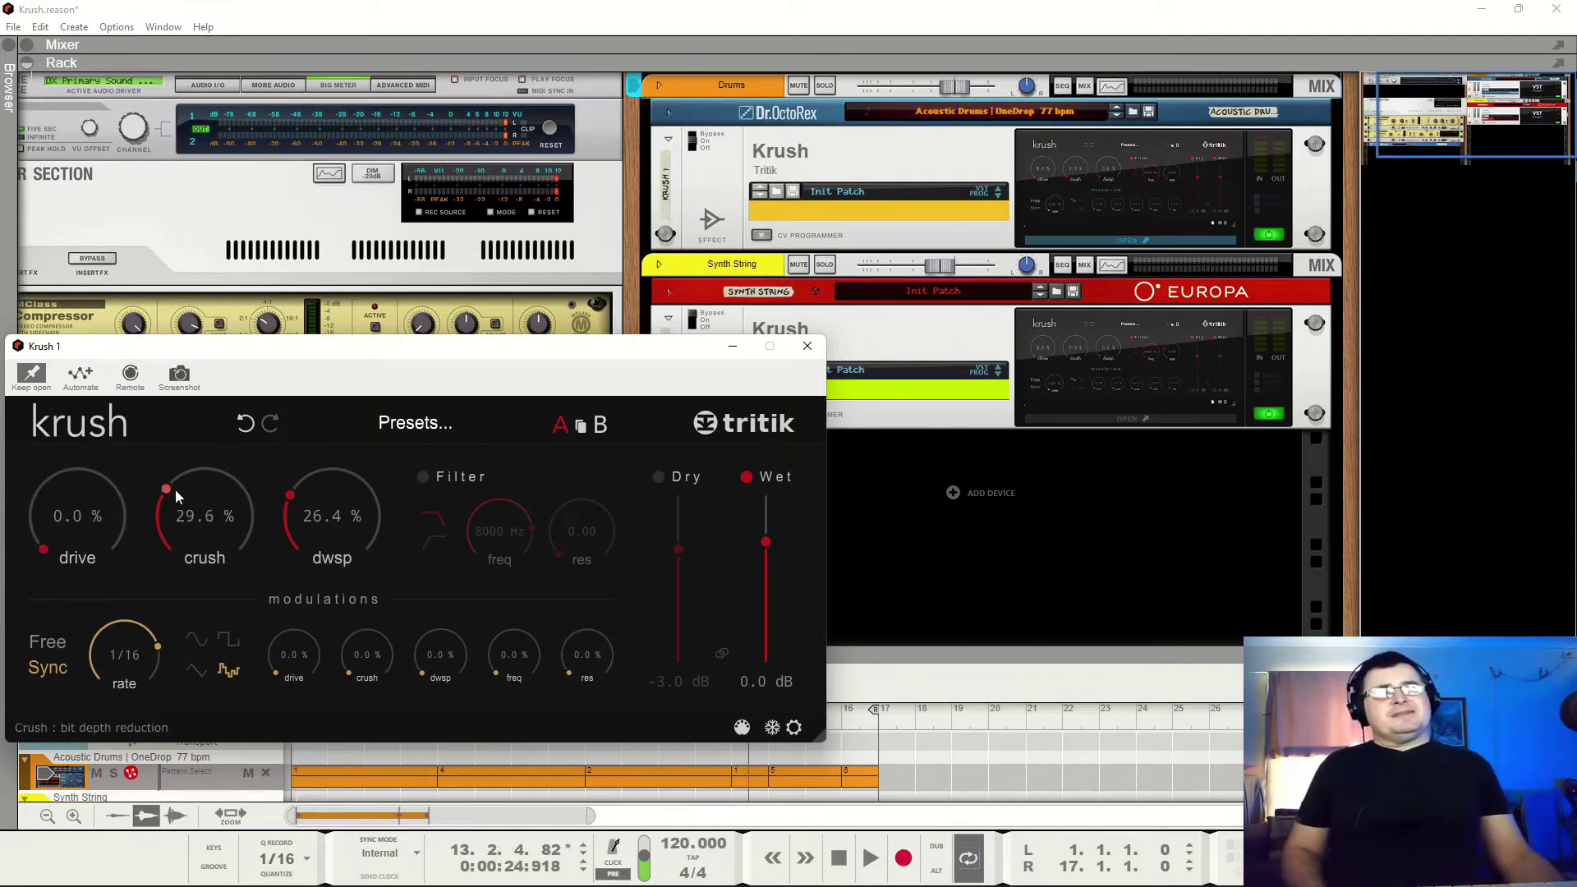
pyautogui.doubleClick(294, 499)
pyautogui.press('space')
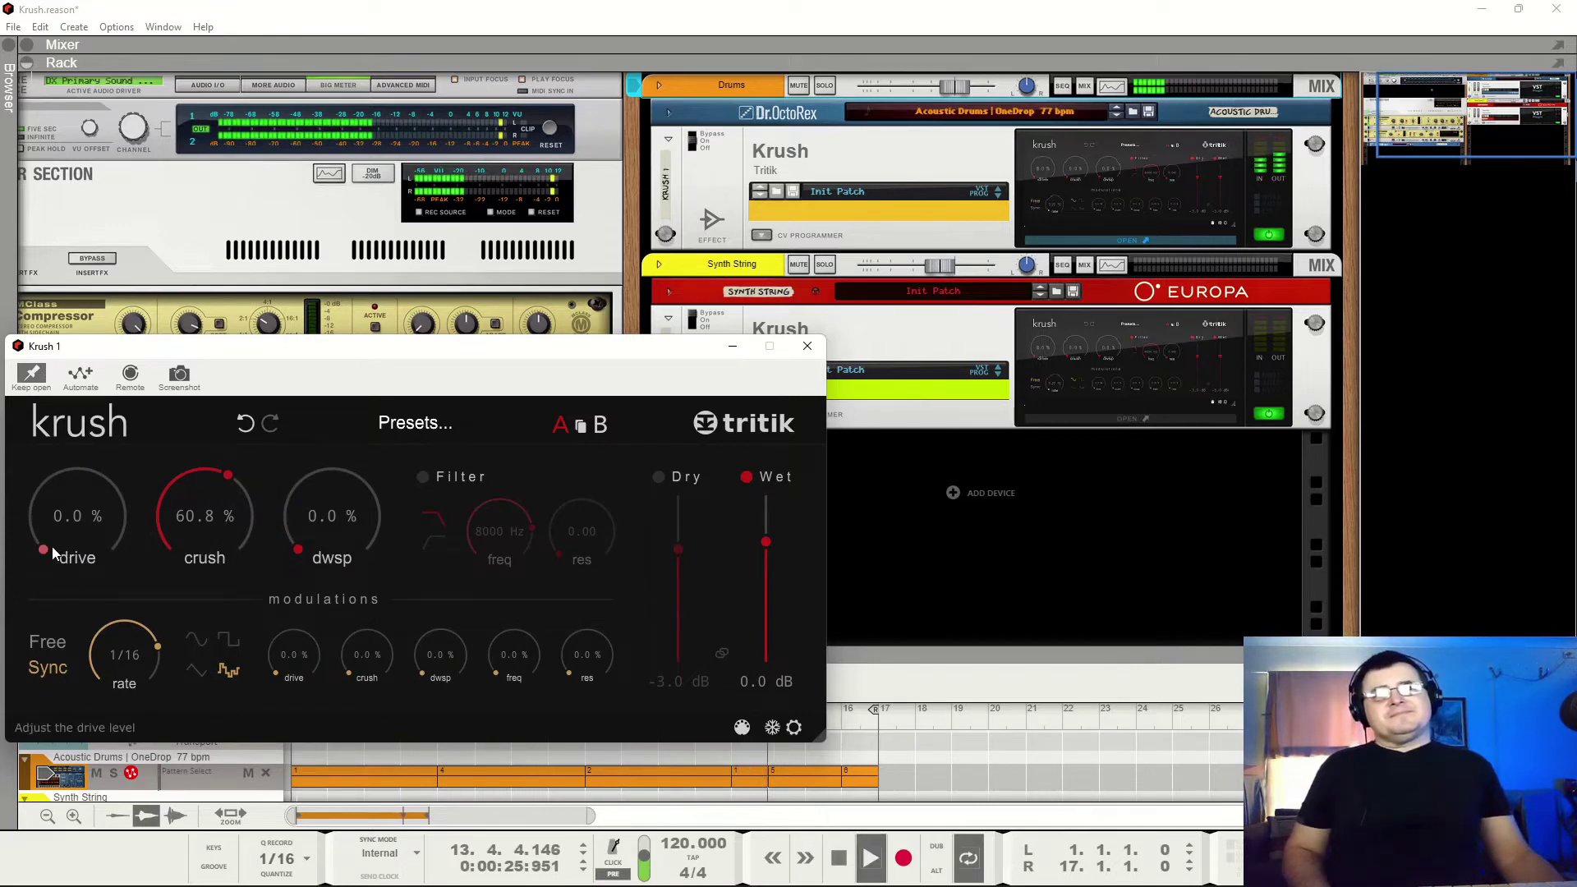
pyautogui.moveTo(53, 547); pyautogui.dragTo(70, 344)
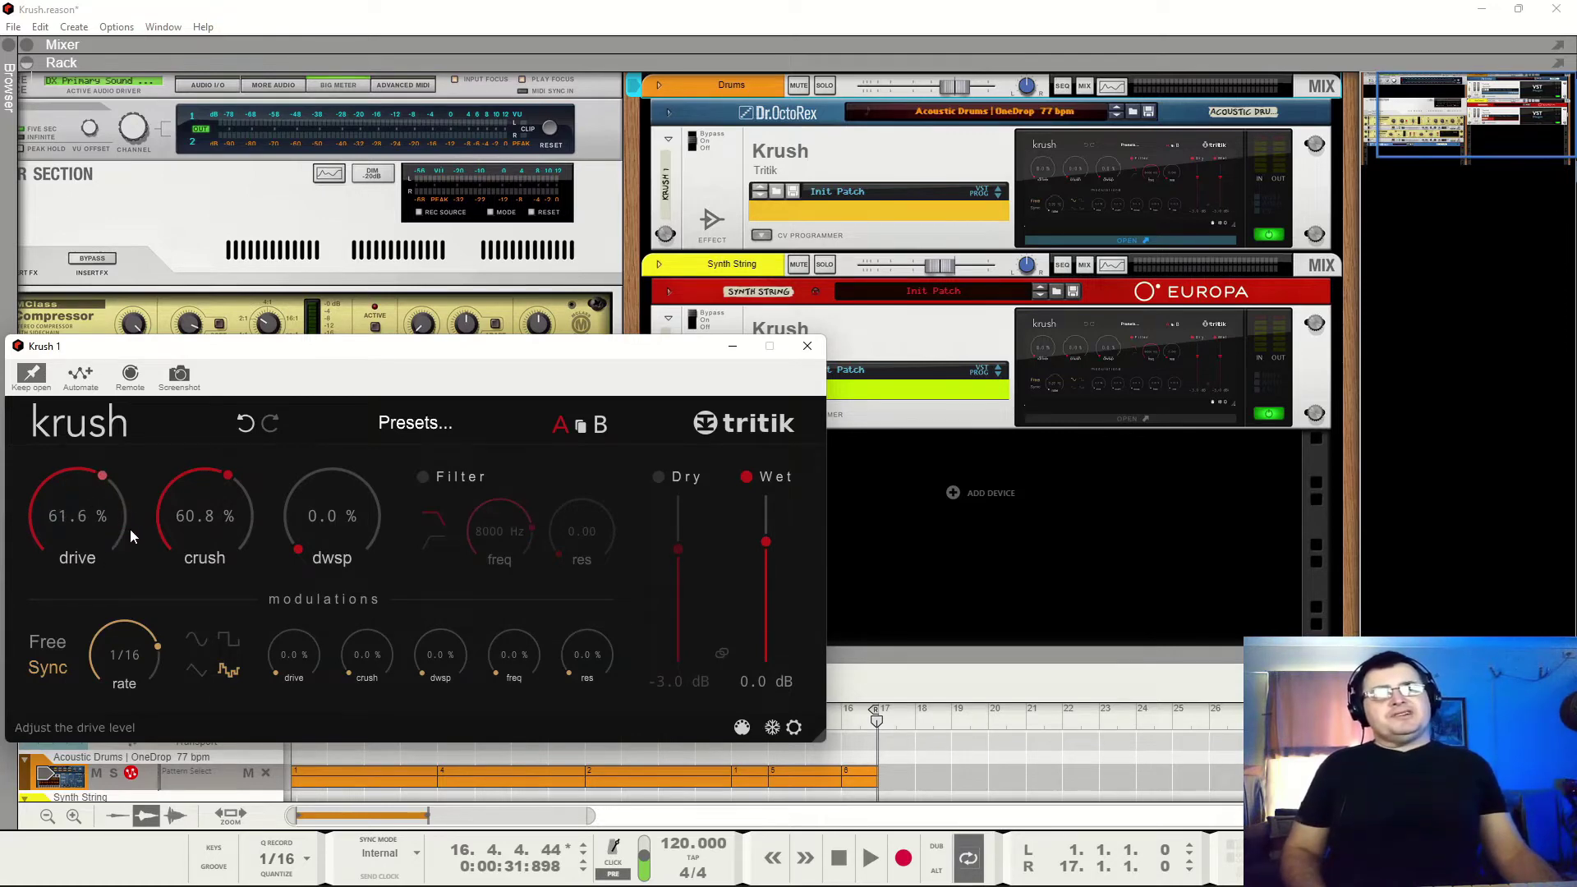
# Set crush to 37.2 % and downsample to 36.4 %, and play the drums while lowering them to 14.0 % and 11.2 %
pyautogui.moveTo(202, 473); pyautogui.dragTo(195, 552)
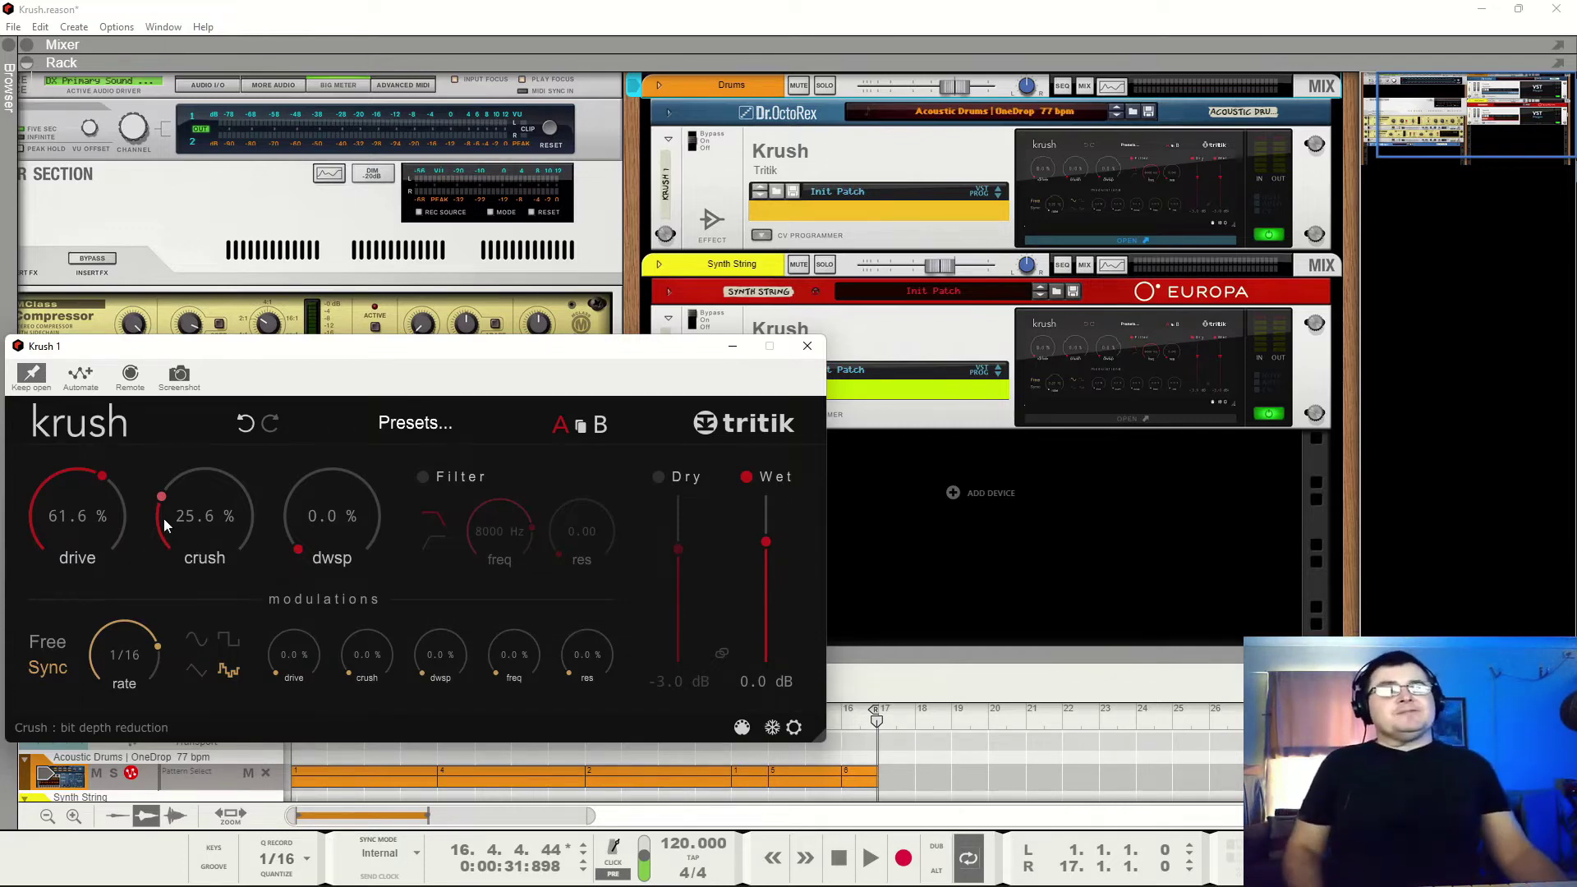
pyautogui.moveTo(177, 474); pyautogui.dragTo(325, 556)
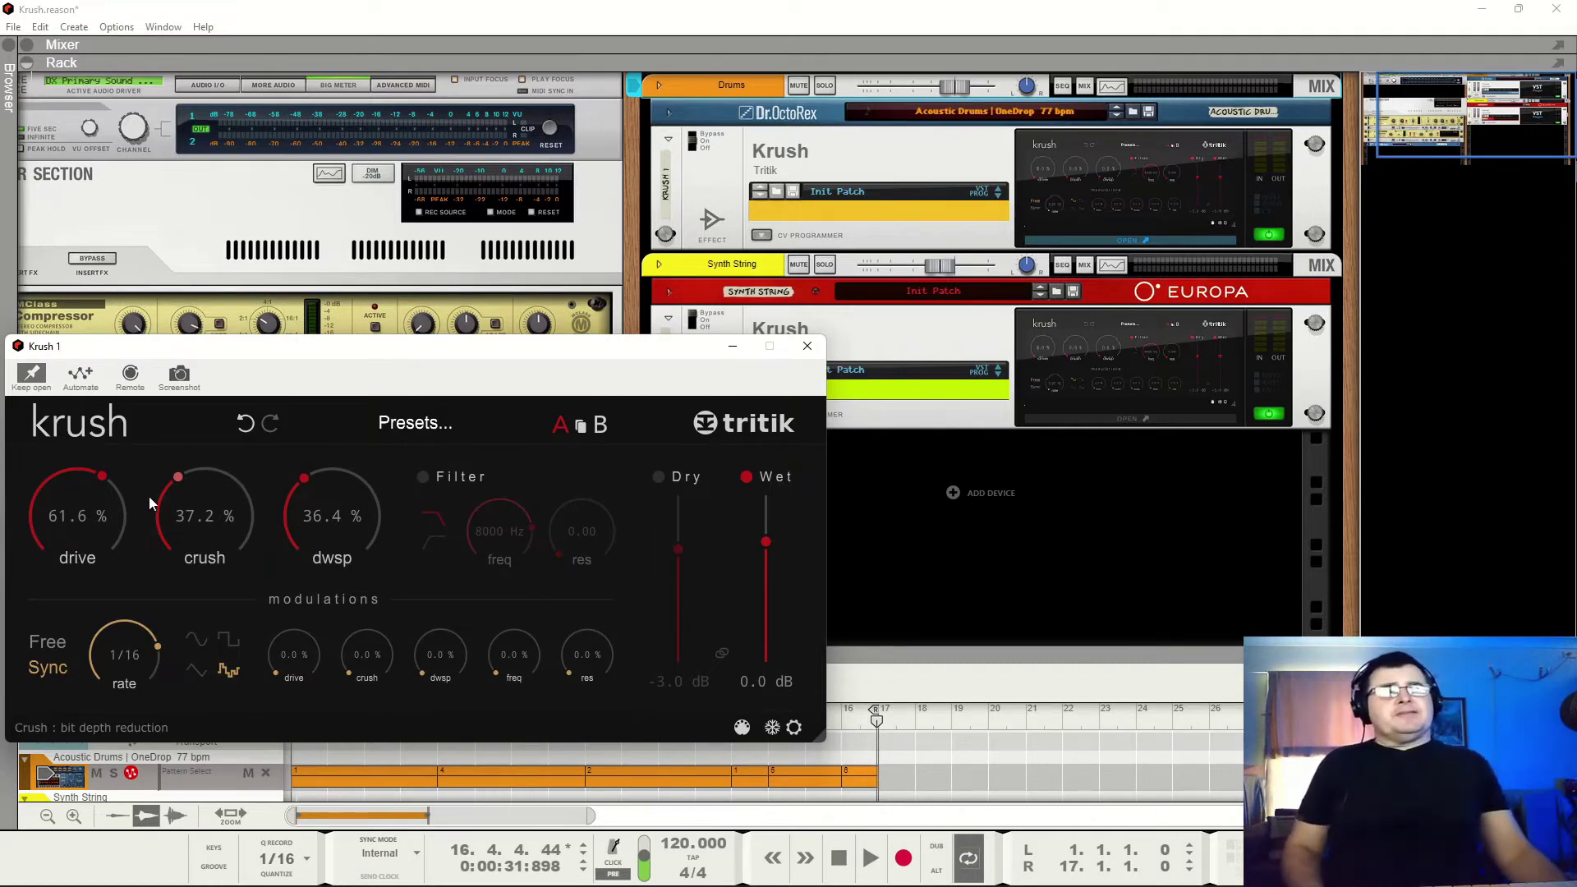
pyautogui.press('space')
pyautogui.moveTo(182, 493); pyautogui.dragTo(175, 542)
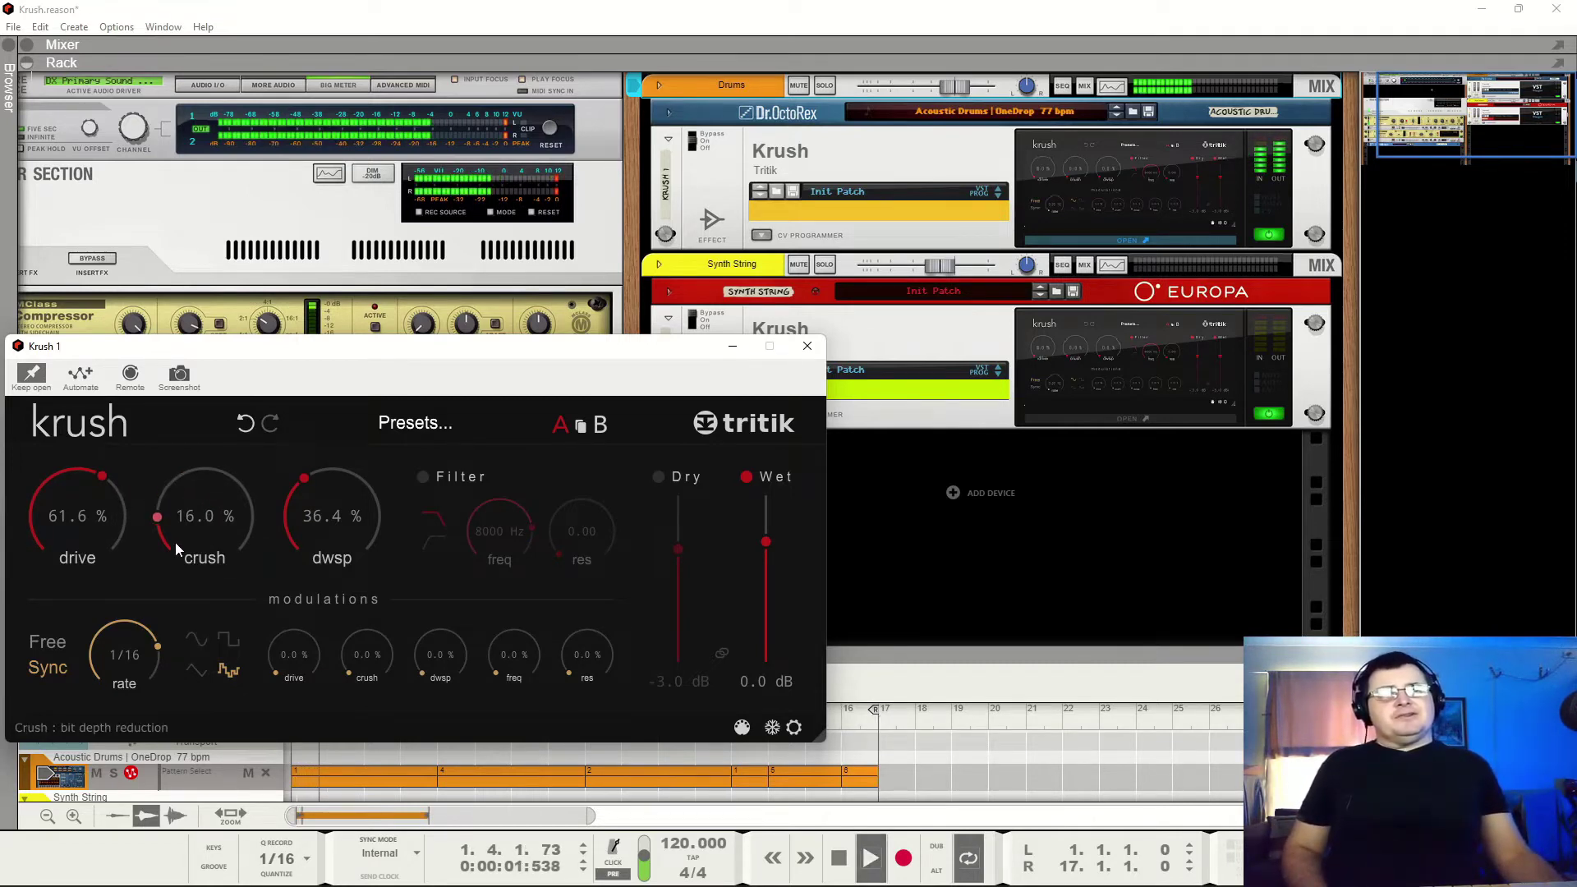
pyautogui.moveTo(280, 499); pyautogui.dragTo(298, 538)
pyautogui.press('space')
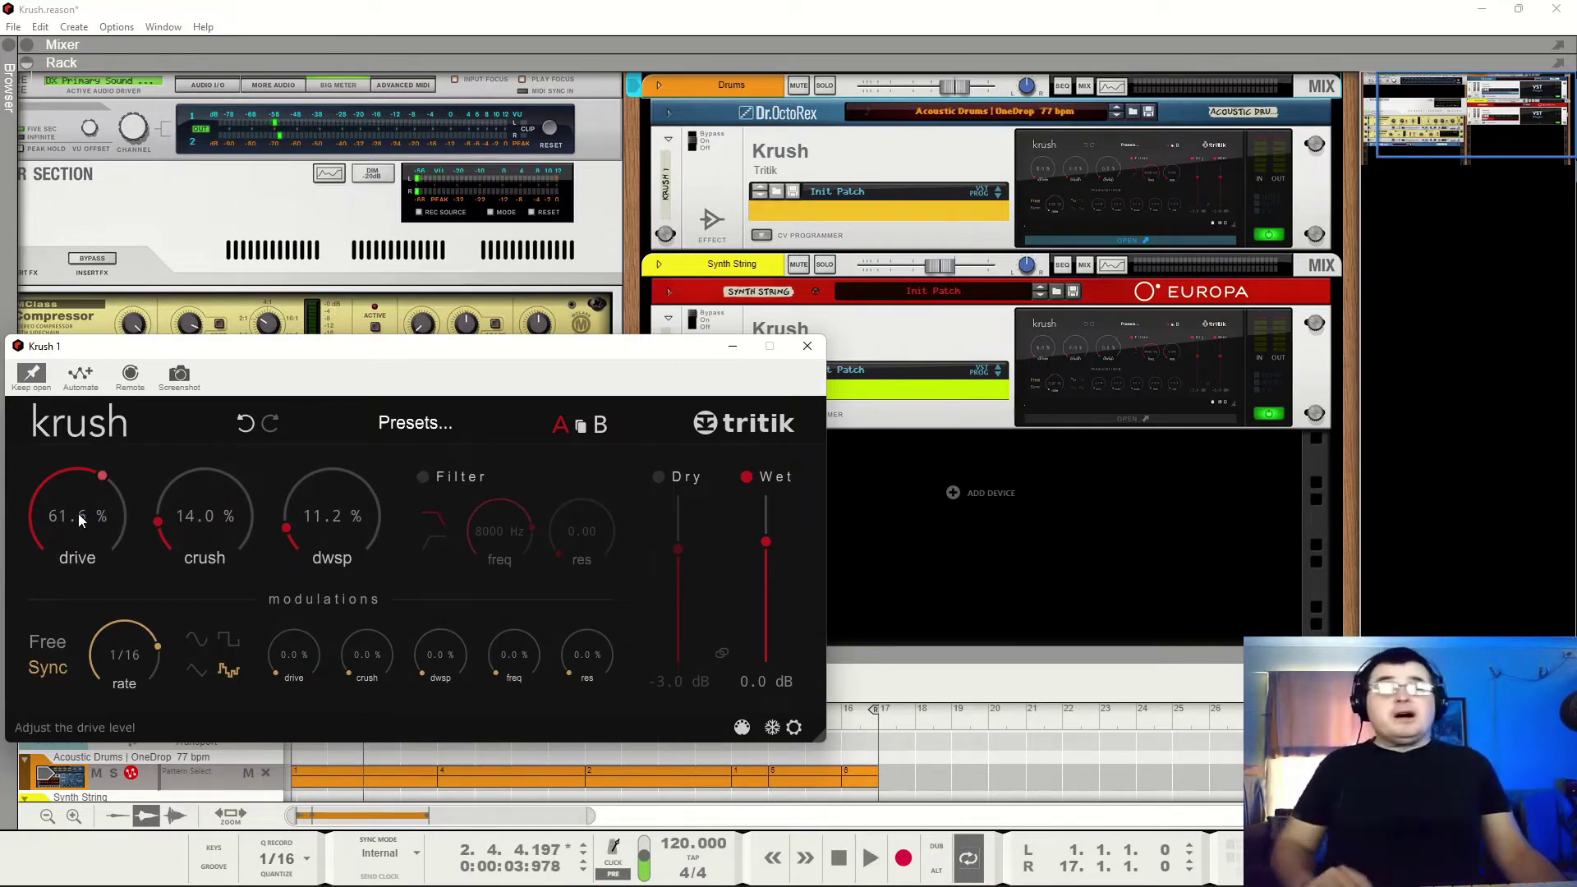
# Set drive to 78.0 %, crush to 50.0 % and downsample to 34.8 %, and play the drums with wet at -15.8 dB
pyautogui.moveTo(102, 476); pyautogui.dragTo(82, 691)
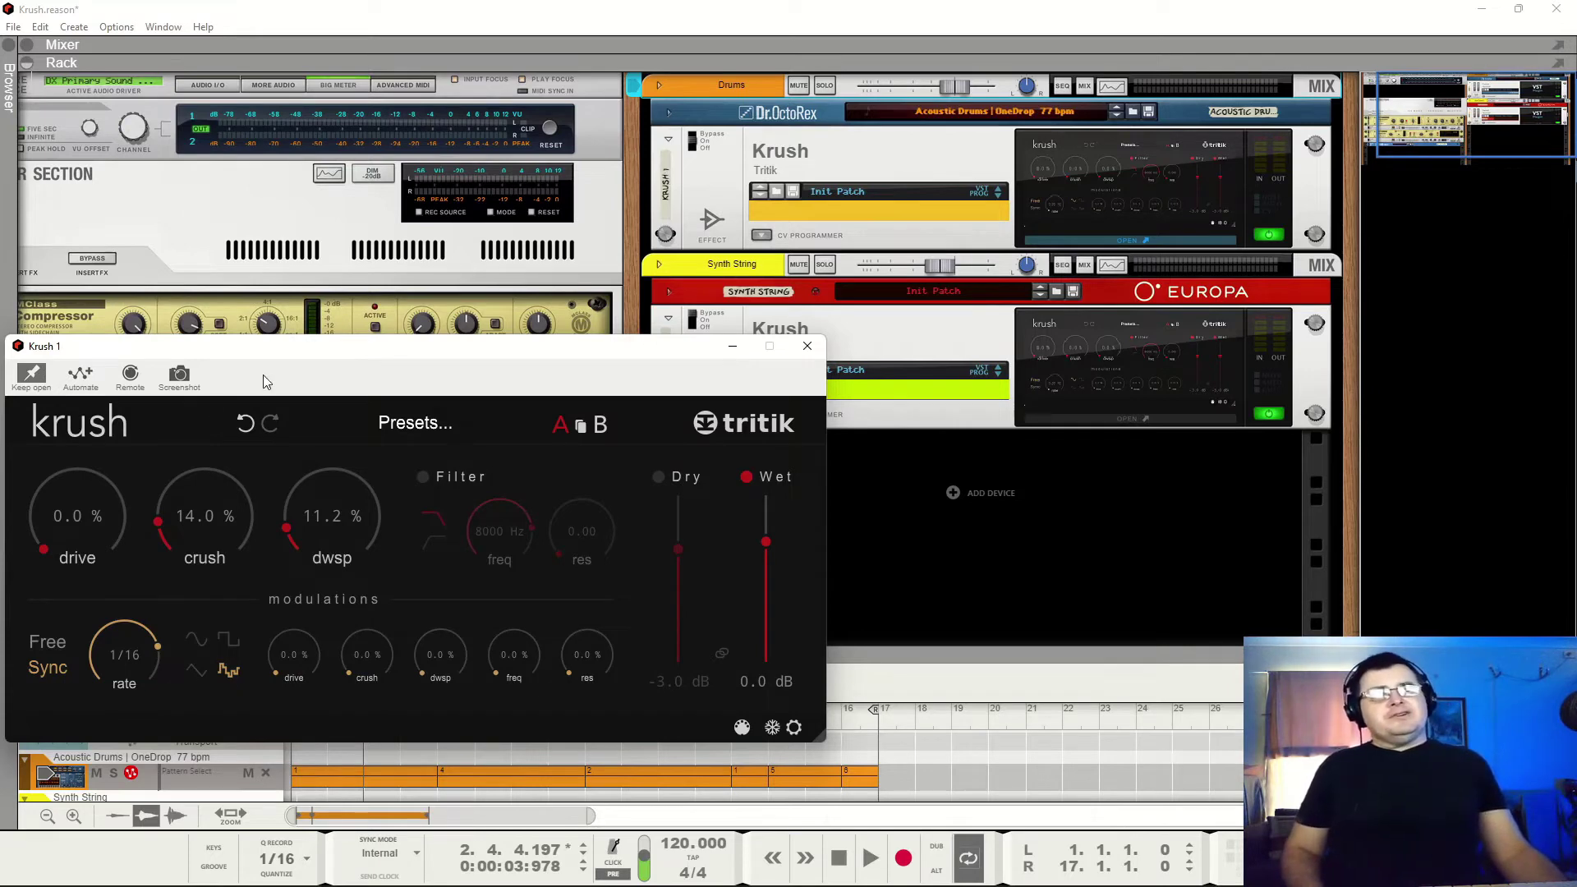
pyautogui.moveTo(100, 401); pyautogui.dragTo(100, 392)
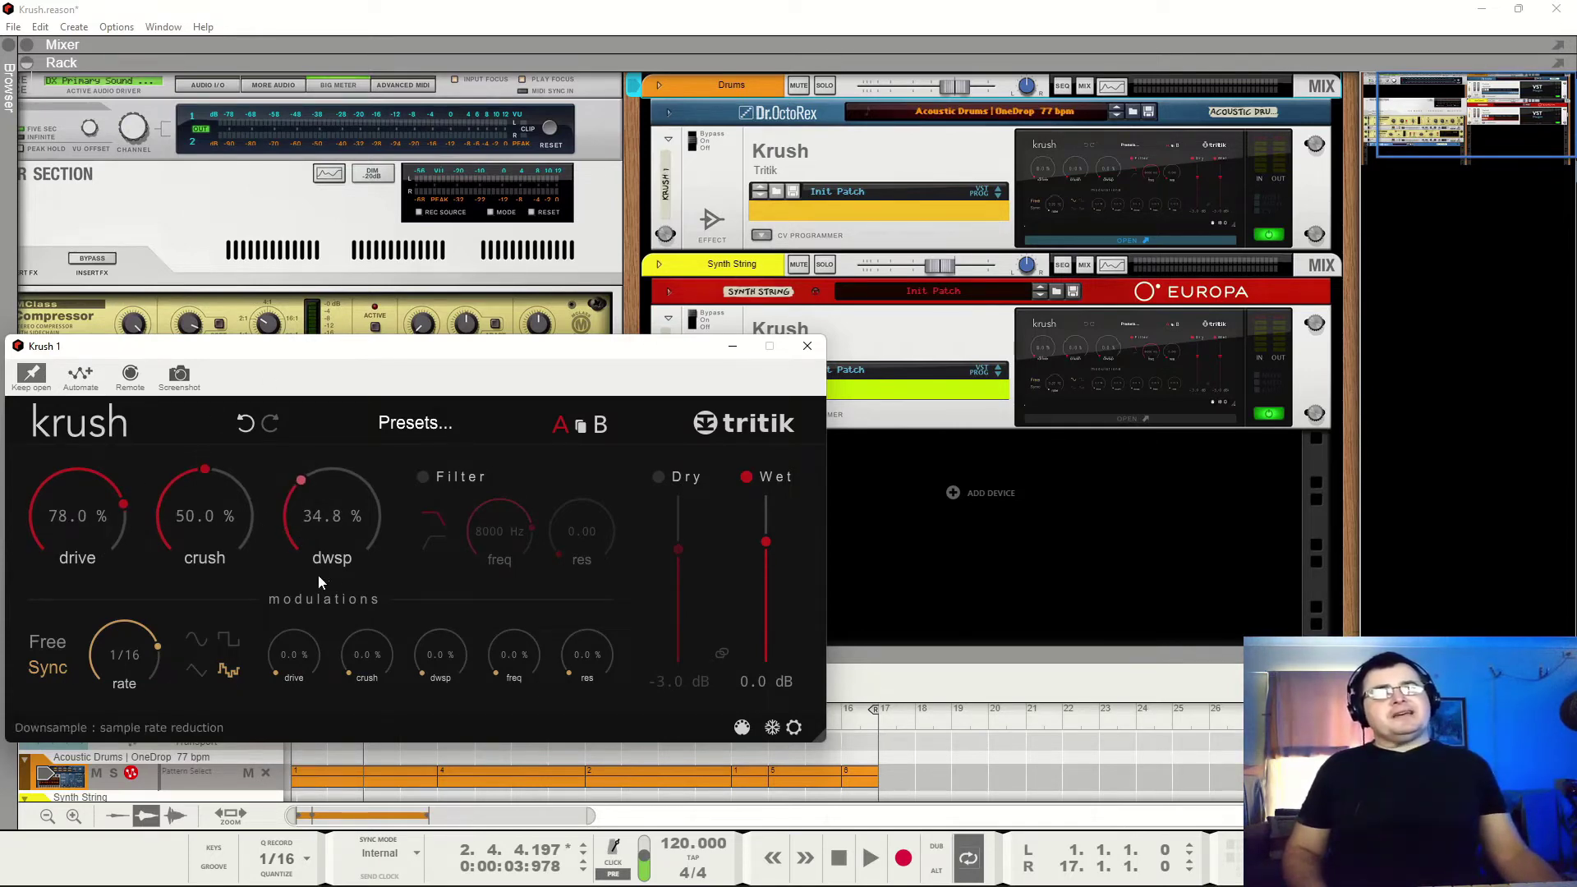
pyautogui.press('space')
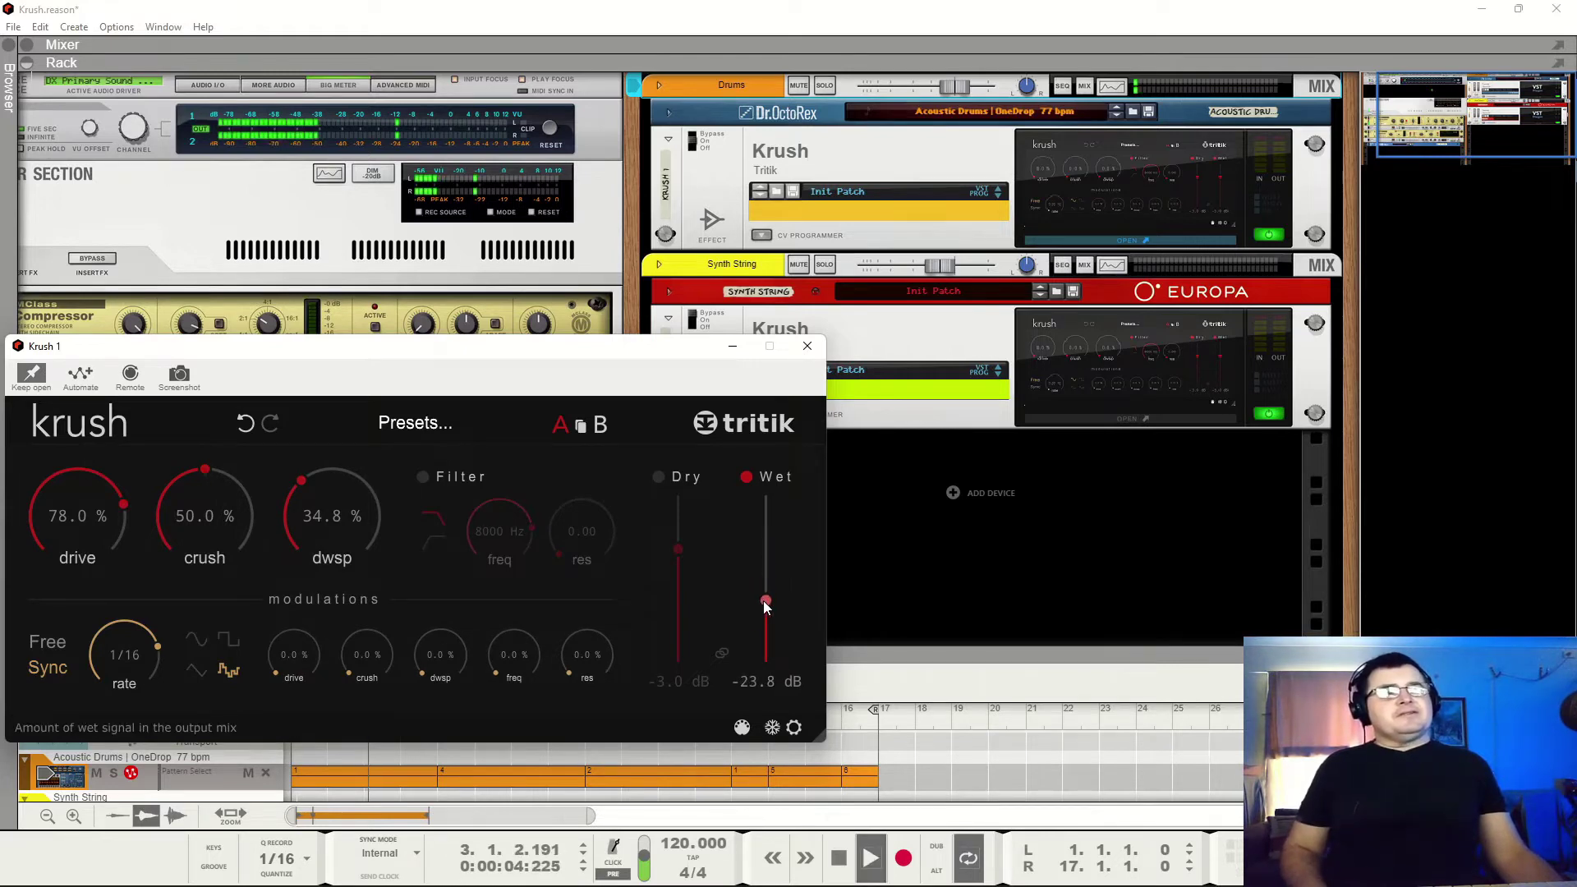
pyautogui.moveTo(762, 600); pyautogui.dragTo(774, 581)
# Raise drive to 100 % and lower crush to 26.4 % and downsample to 16.0 % while the drums play
pyautogui.moveTo(138, 486); pyautogui.dragTo(138, 456)
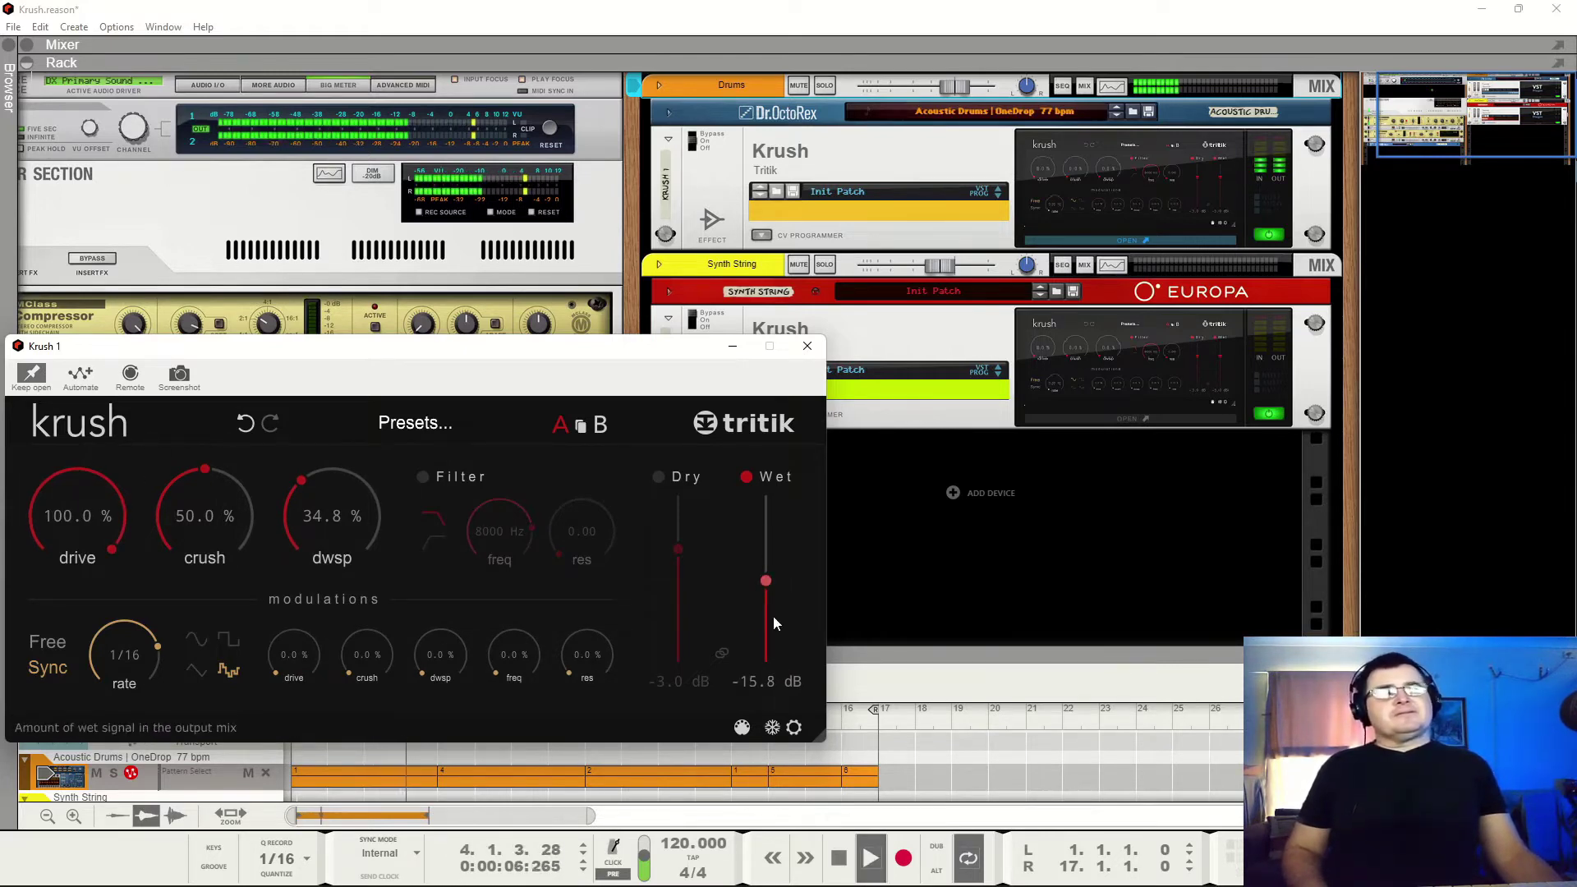
pyautogui.moveTo(219, 507)
pyautogui.mouseDown()
pyautogui.moveTo(213, 526)
pyautogui.moveTo(211, 496)
pyautogui.moveTo(206, 520)
pyautogui.mouseUp()
pyautogui.moveTo(300, 511); pyautogui.dragTo(305, 543)
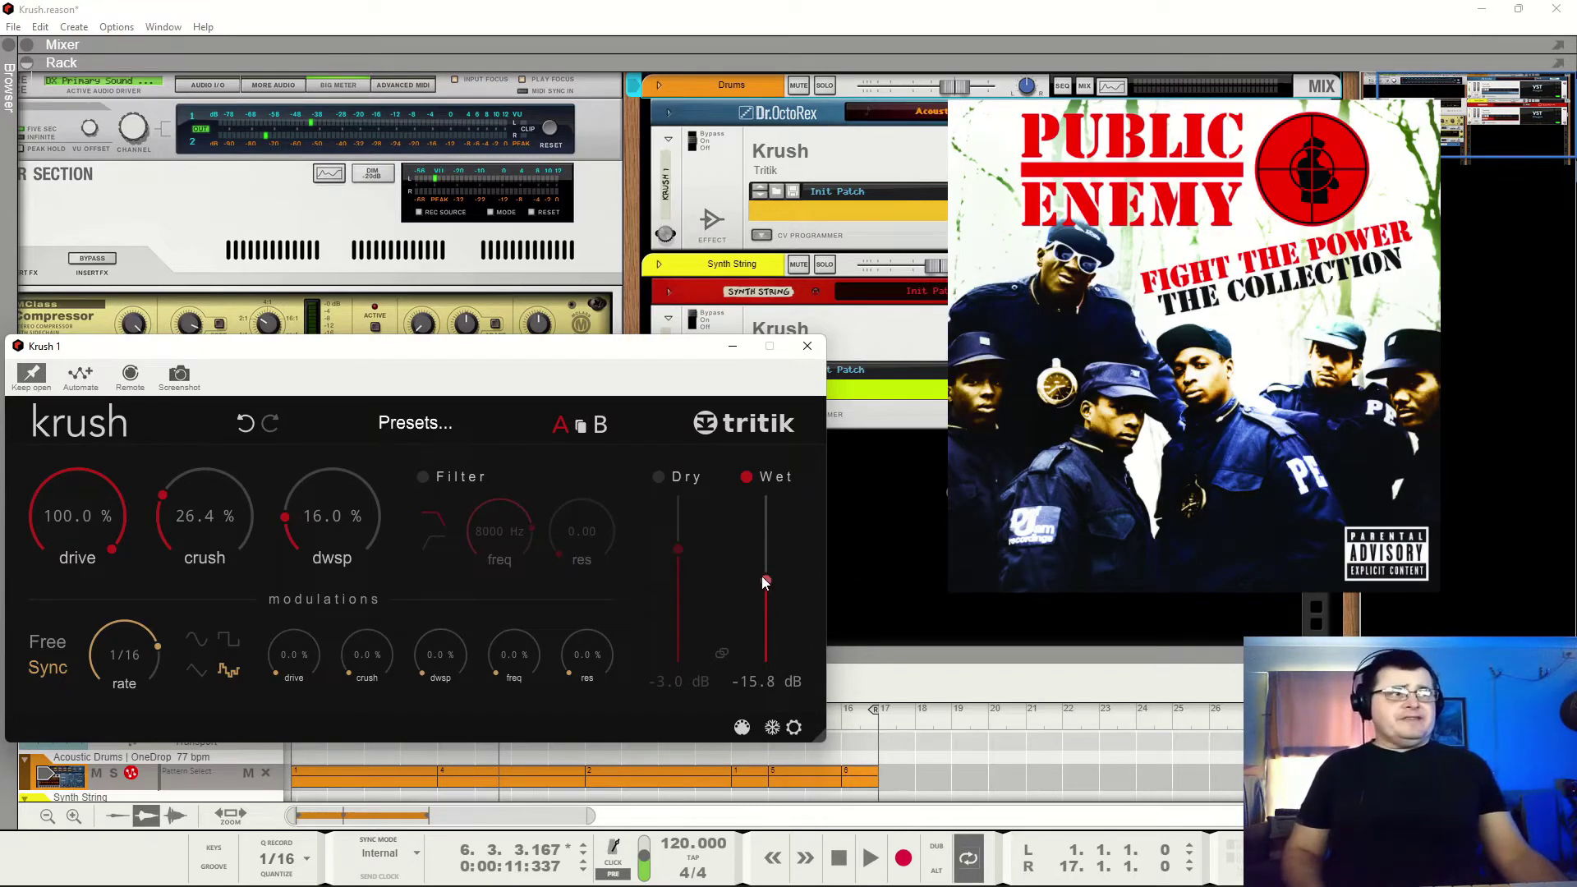
# Play the drums while raising the wet level to -13.5 dB, and stop playback
pyautogui.press('space')
pyautogui.moveTo(764, 583); pyautogui.dragTo(778, 575)
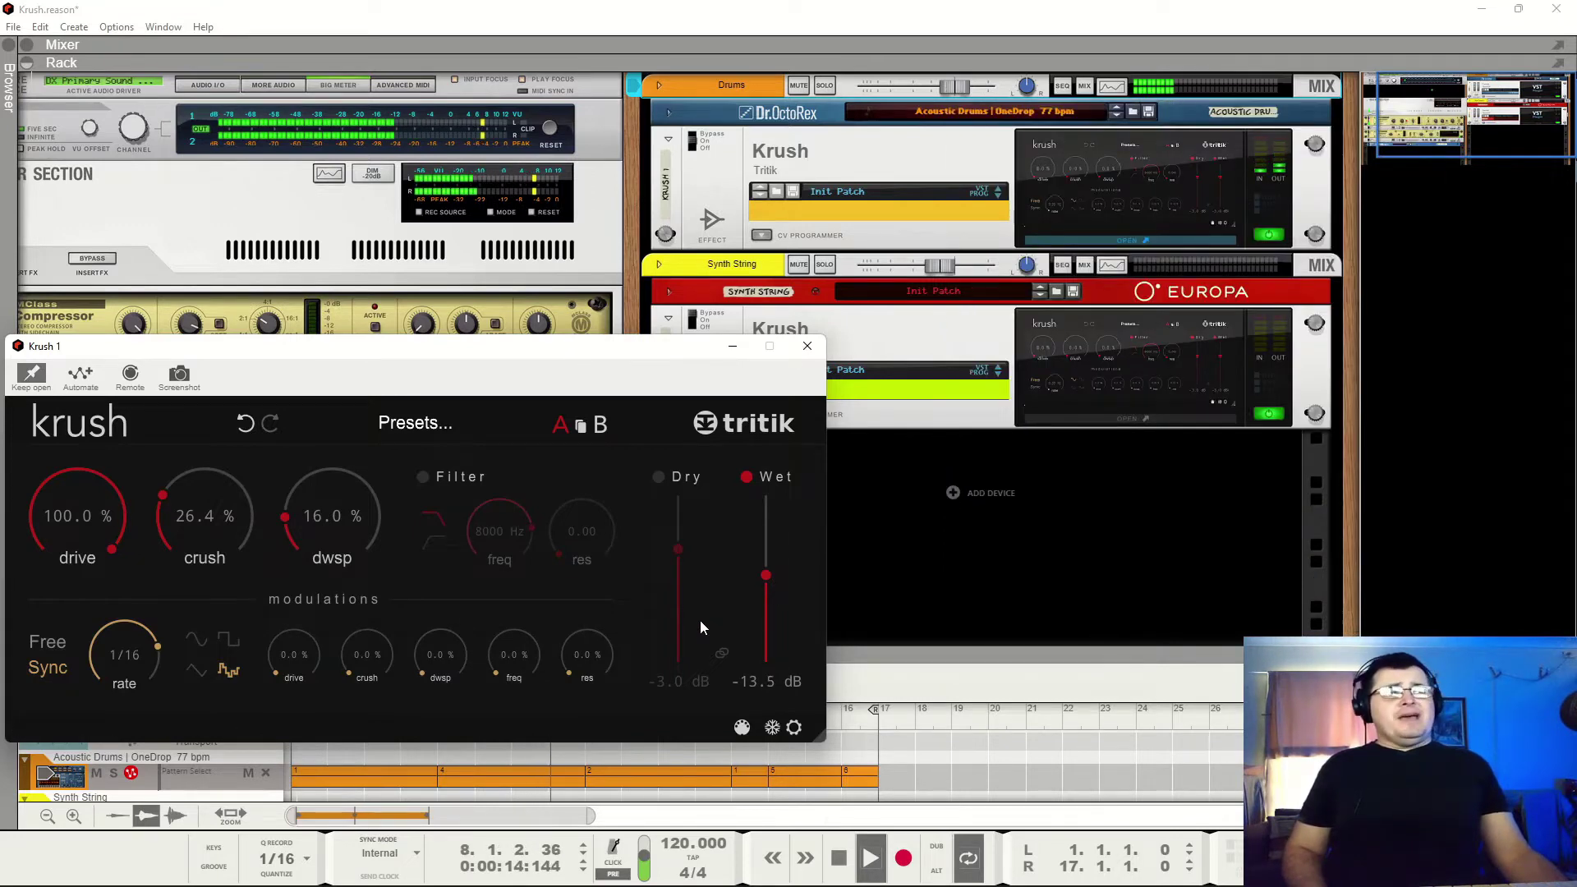
pyautogui.press('space')
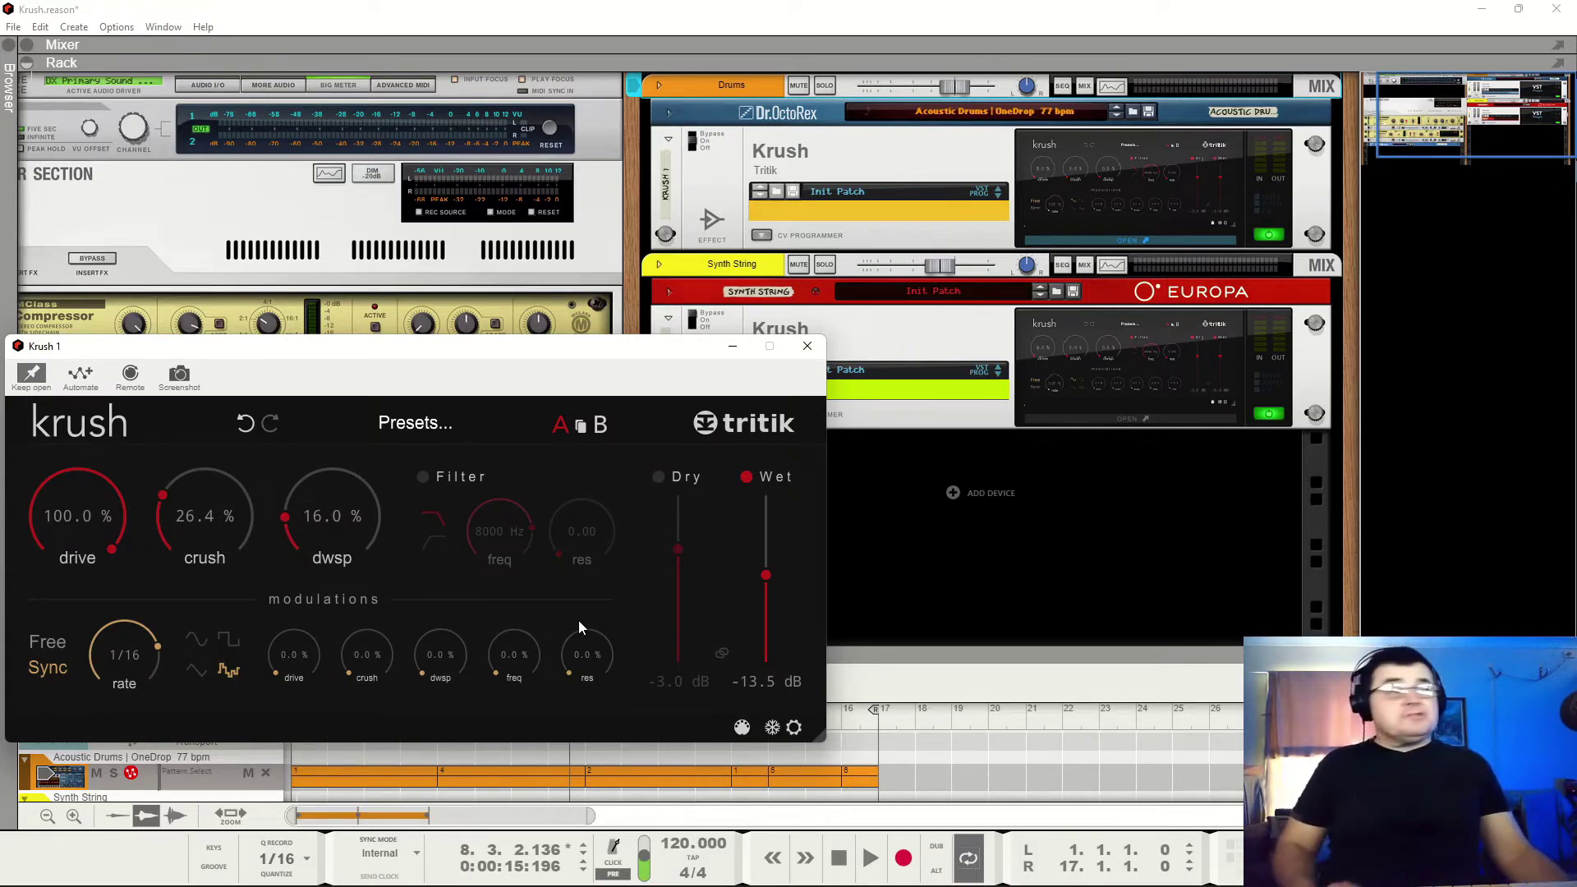
# Turn on the filter and play the drums while raising the low-pass cutoff to 20000 Hz, and stop playback
pyautogui.click(425, 477)
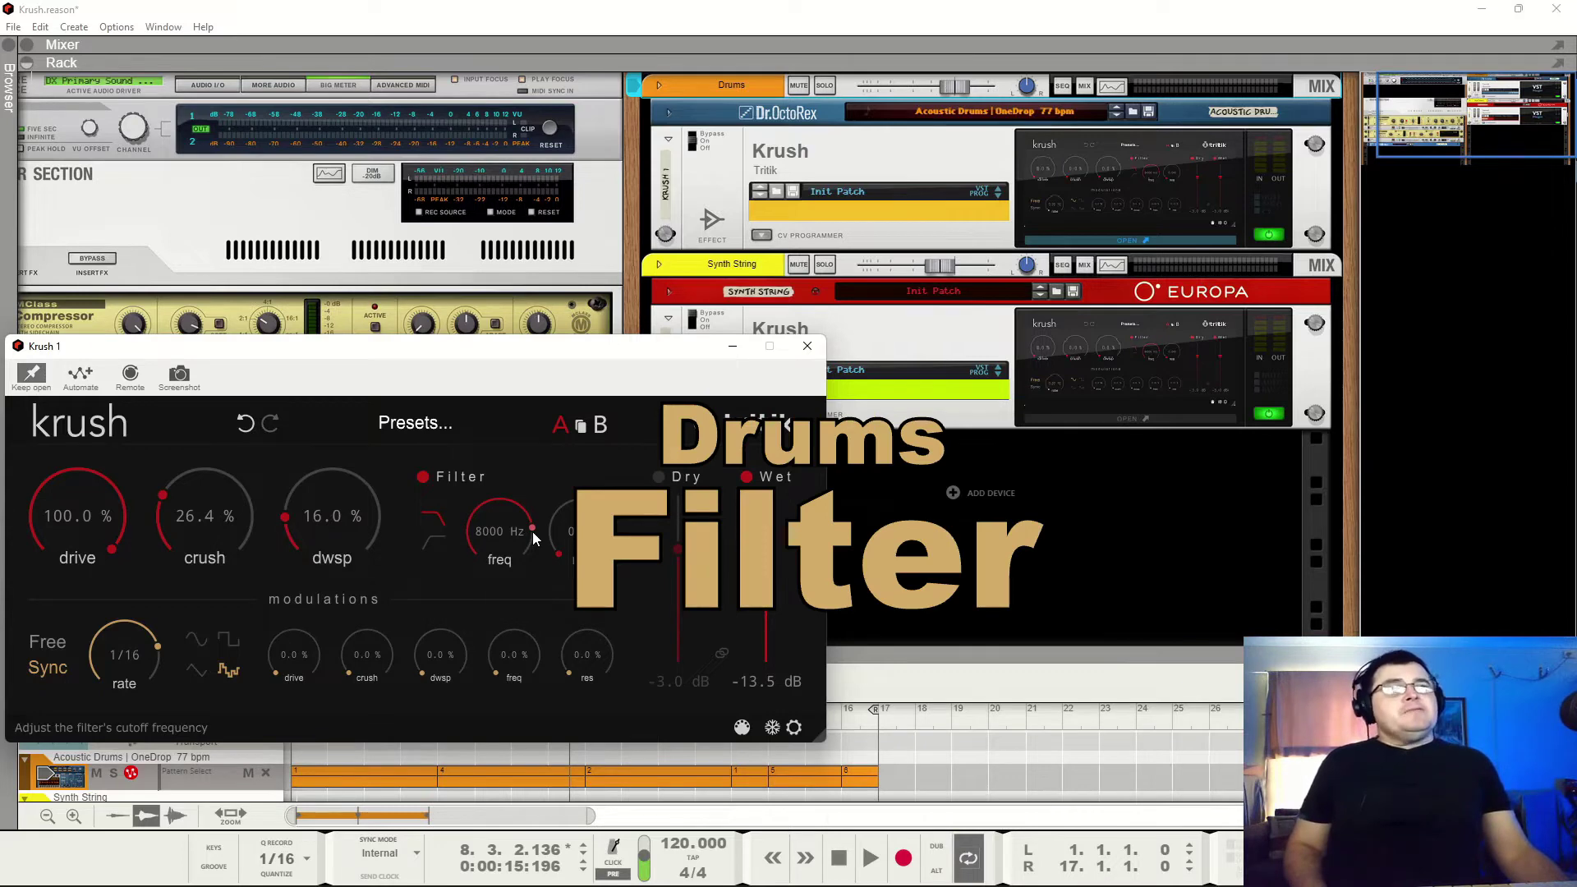
pyautogui.press('space')
pyautogui.moveTo(535, 536); pyautogui.dragTo(523, 462)
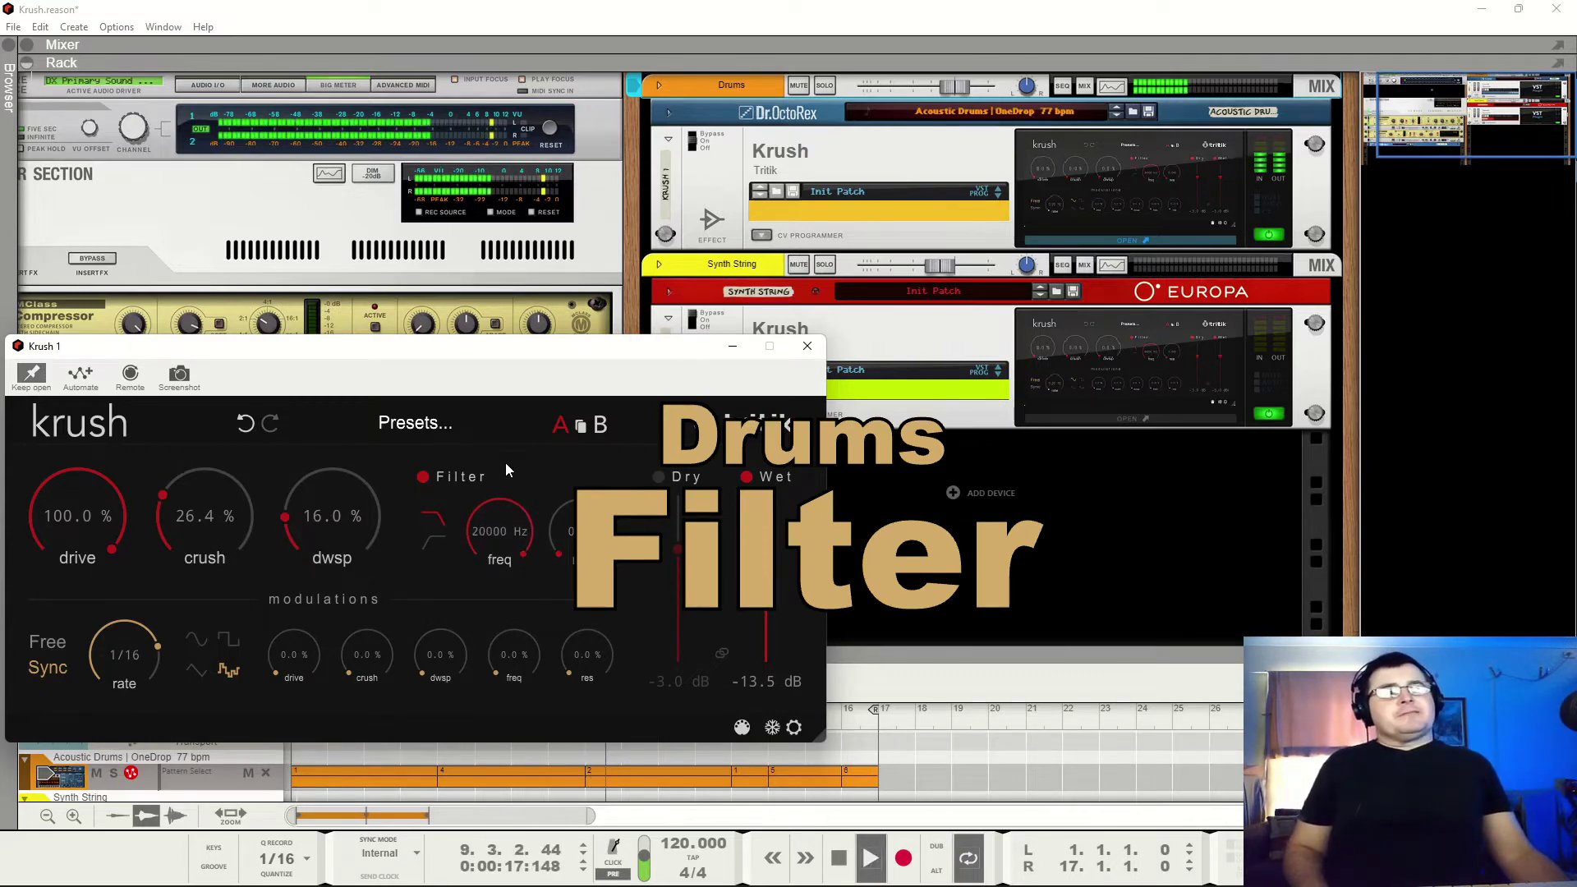
pyautogui.press('space')
# Switch the filter to high-pass with resonance at 0.88, and play the drums while setting the cutoff to 544 Hz
pyautogui.click(437, 537)
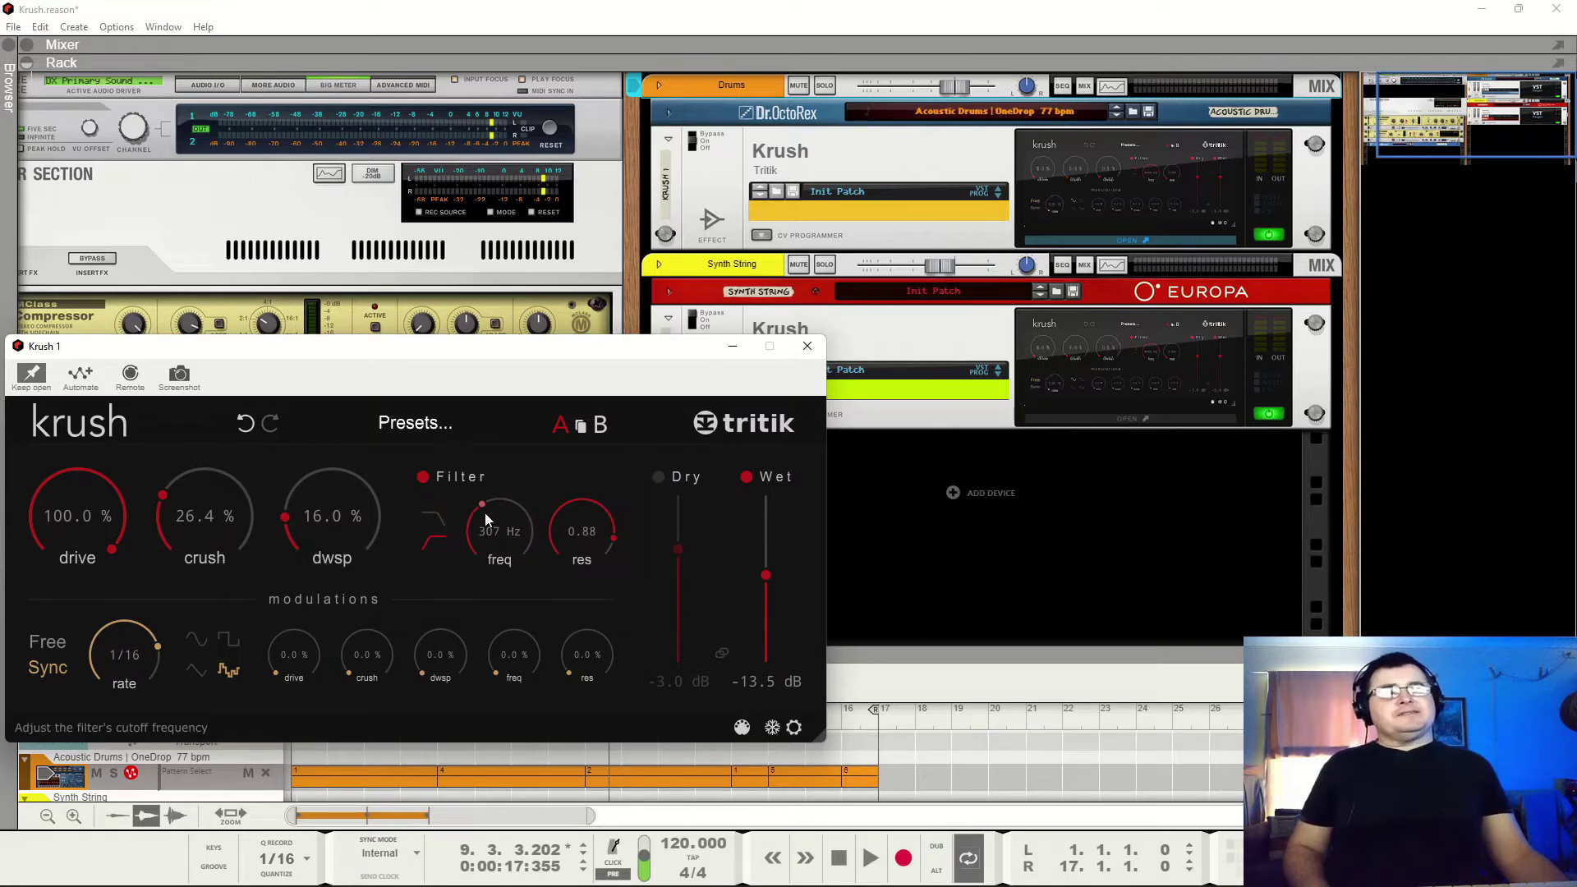
pyautogui.click(432, 518)
pyautogui.click(436, 538)
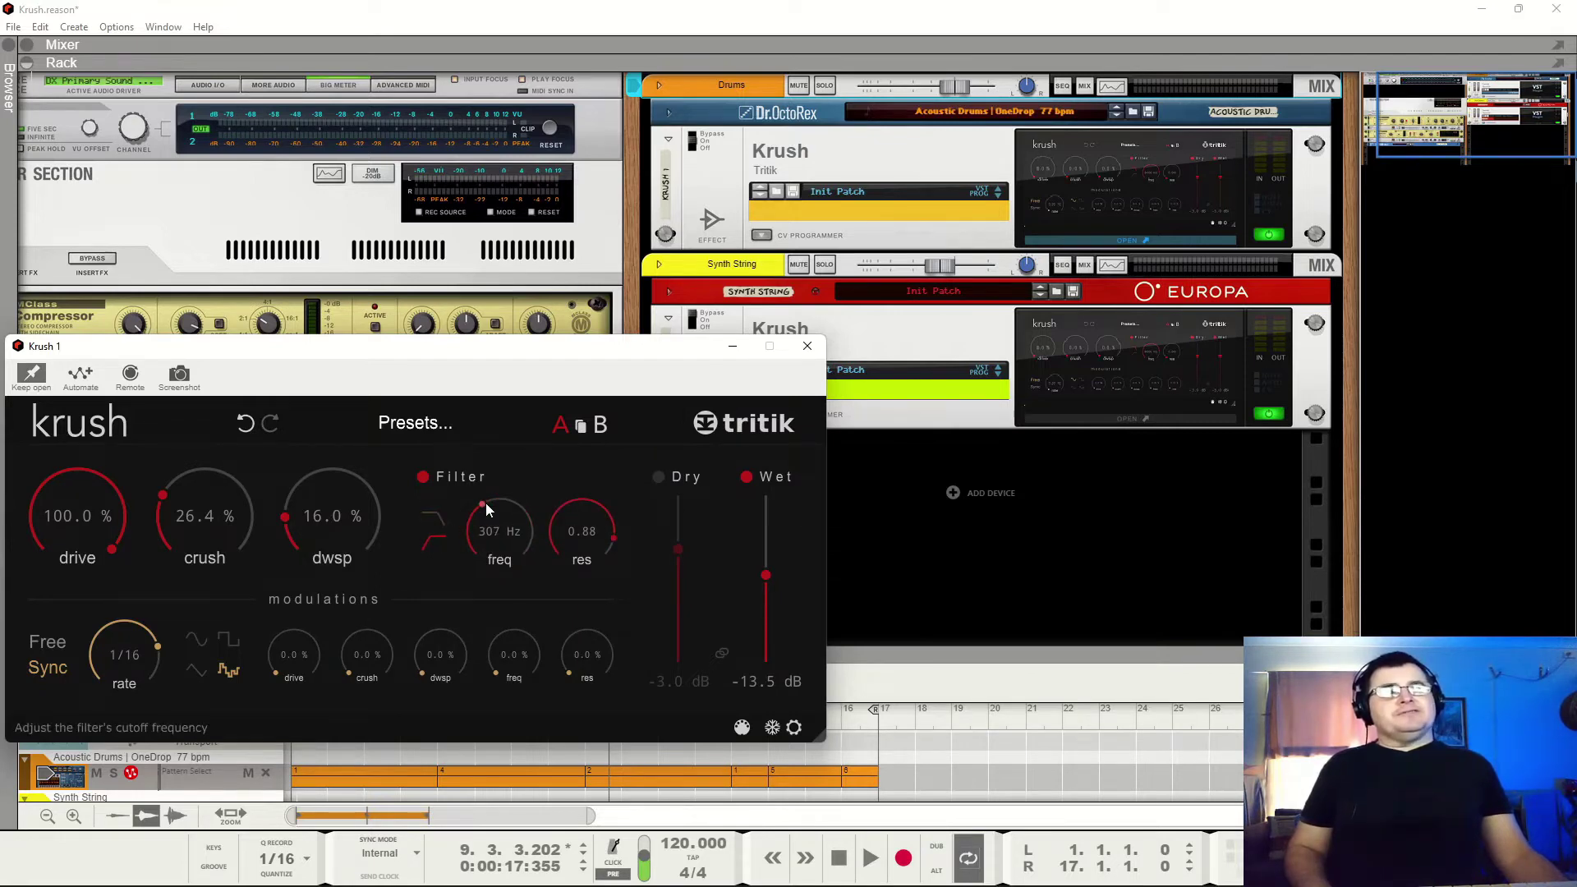
pyautogui.press('space')
pyautogui.moveTo(482, 552); pyautogui.dragTo(474, 492)
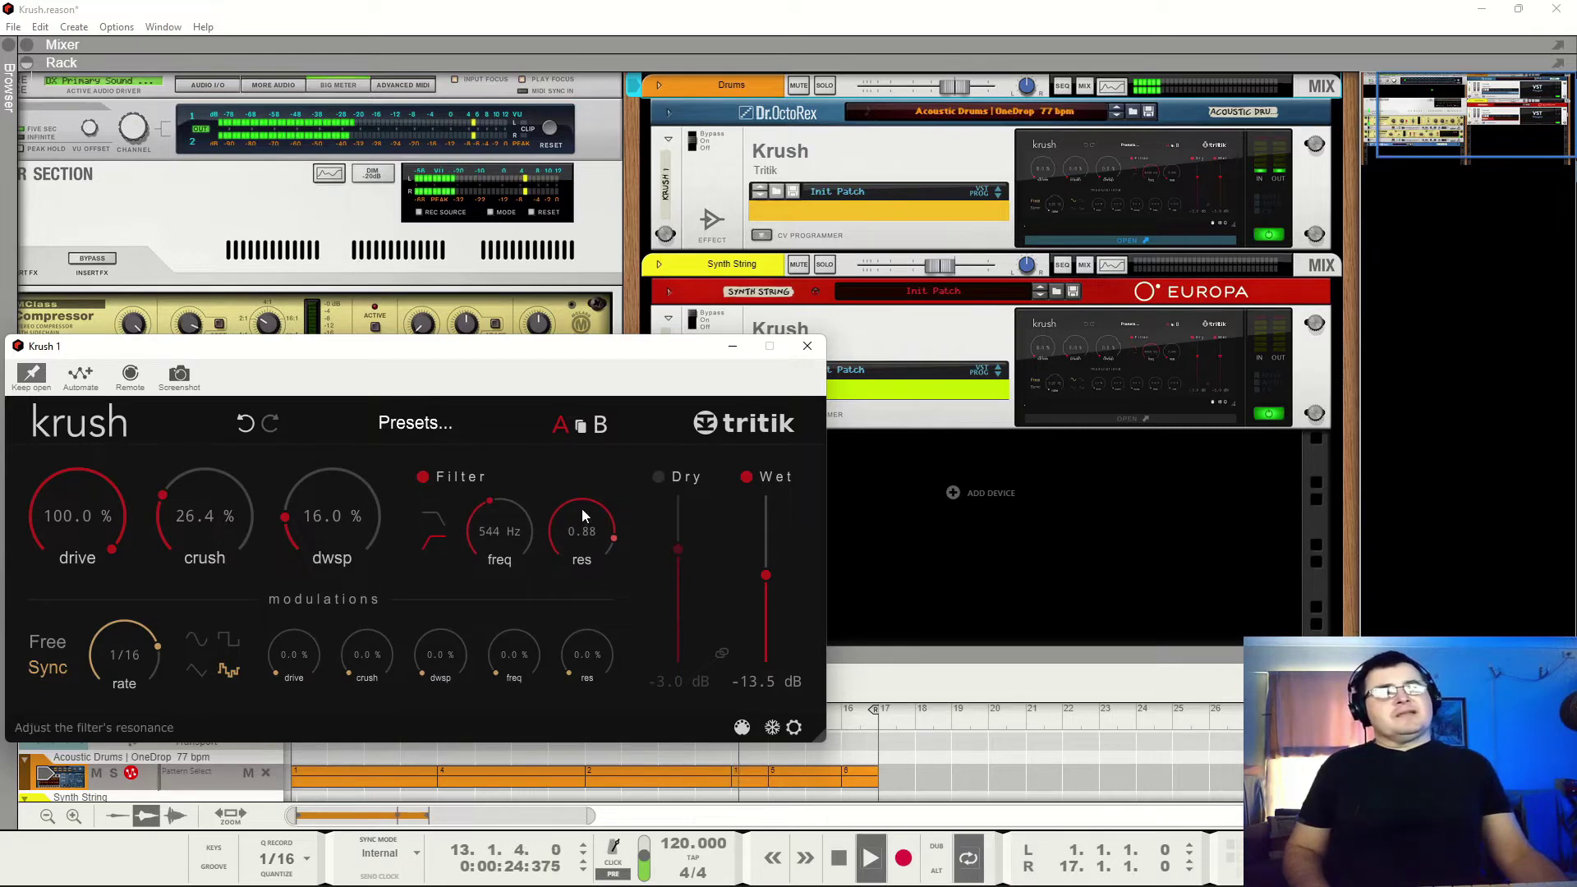
# Lower the high-pass resonance to 0.00 and cutoff to 53 Hz, and play the drums while raising resonance to 0.22
pyautogui.moveTo(587, 508); pyautogui.dragTo(599, 748)
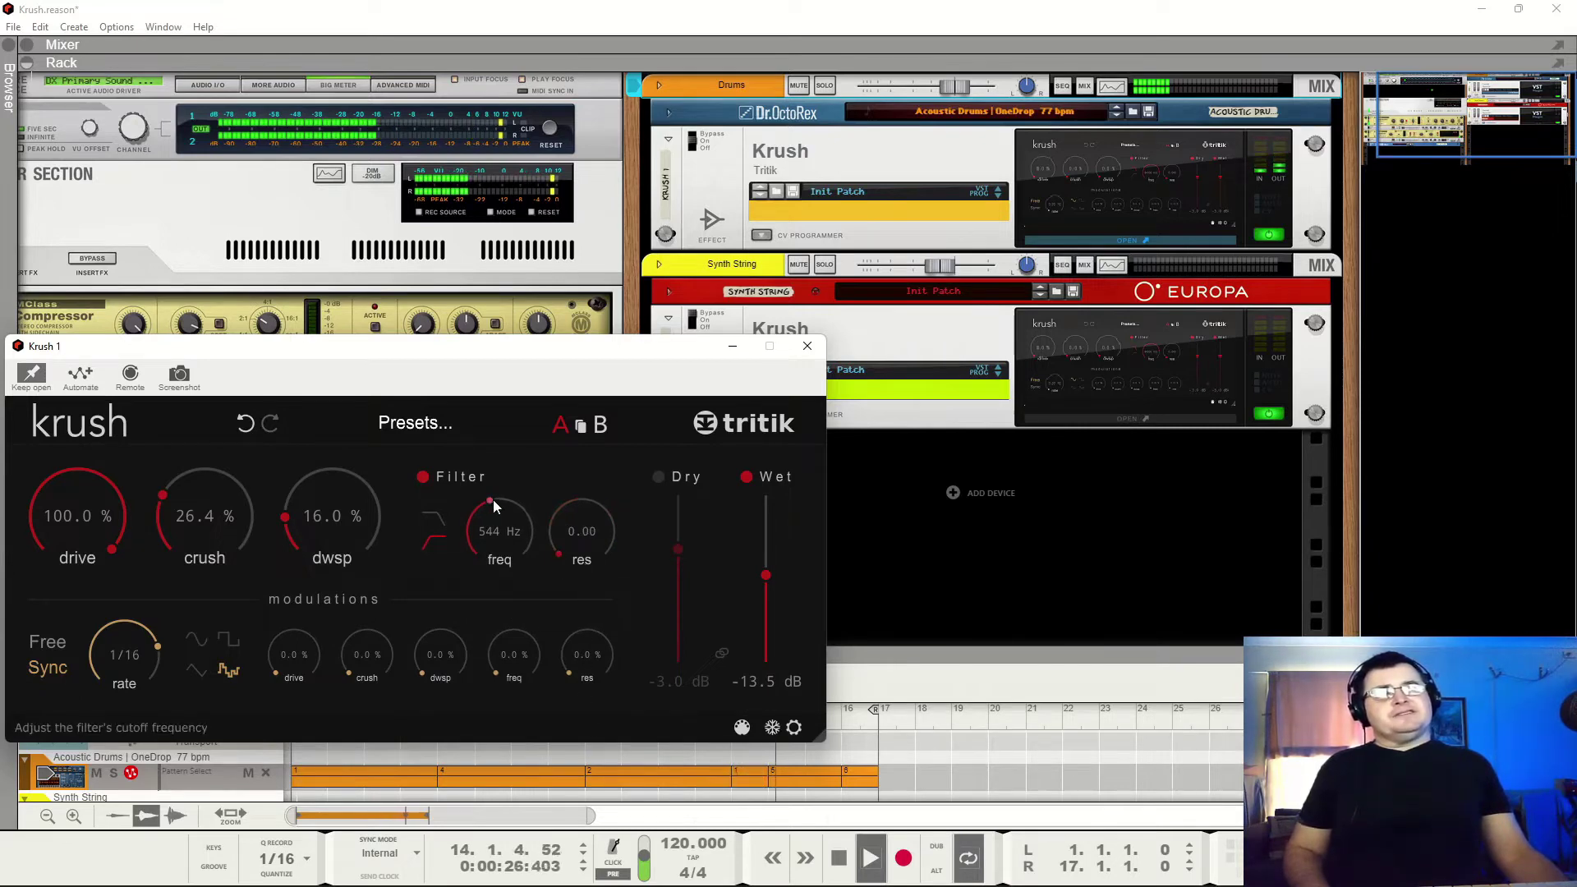
pyautogui.moveTo(493, 500); pyautogui.dragTo(484, 544)
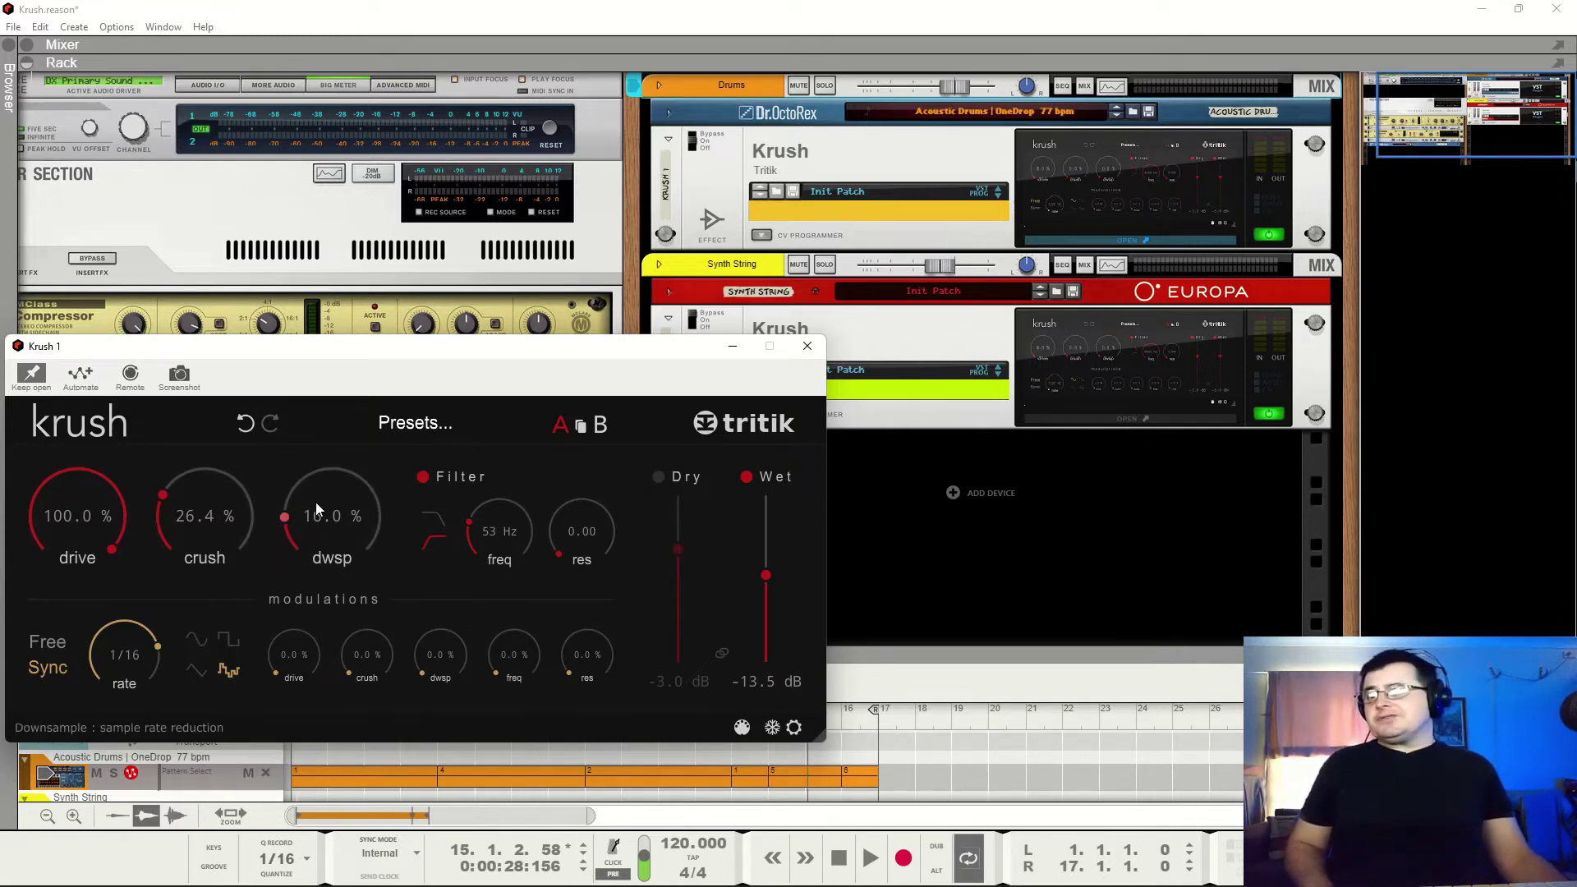
pyautogui.press('space')
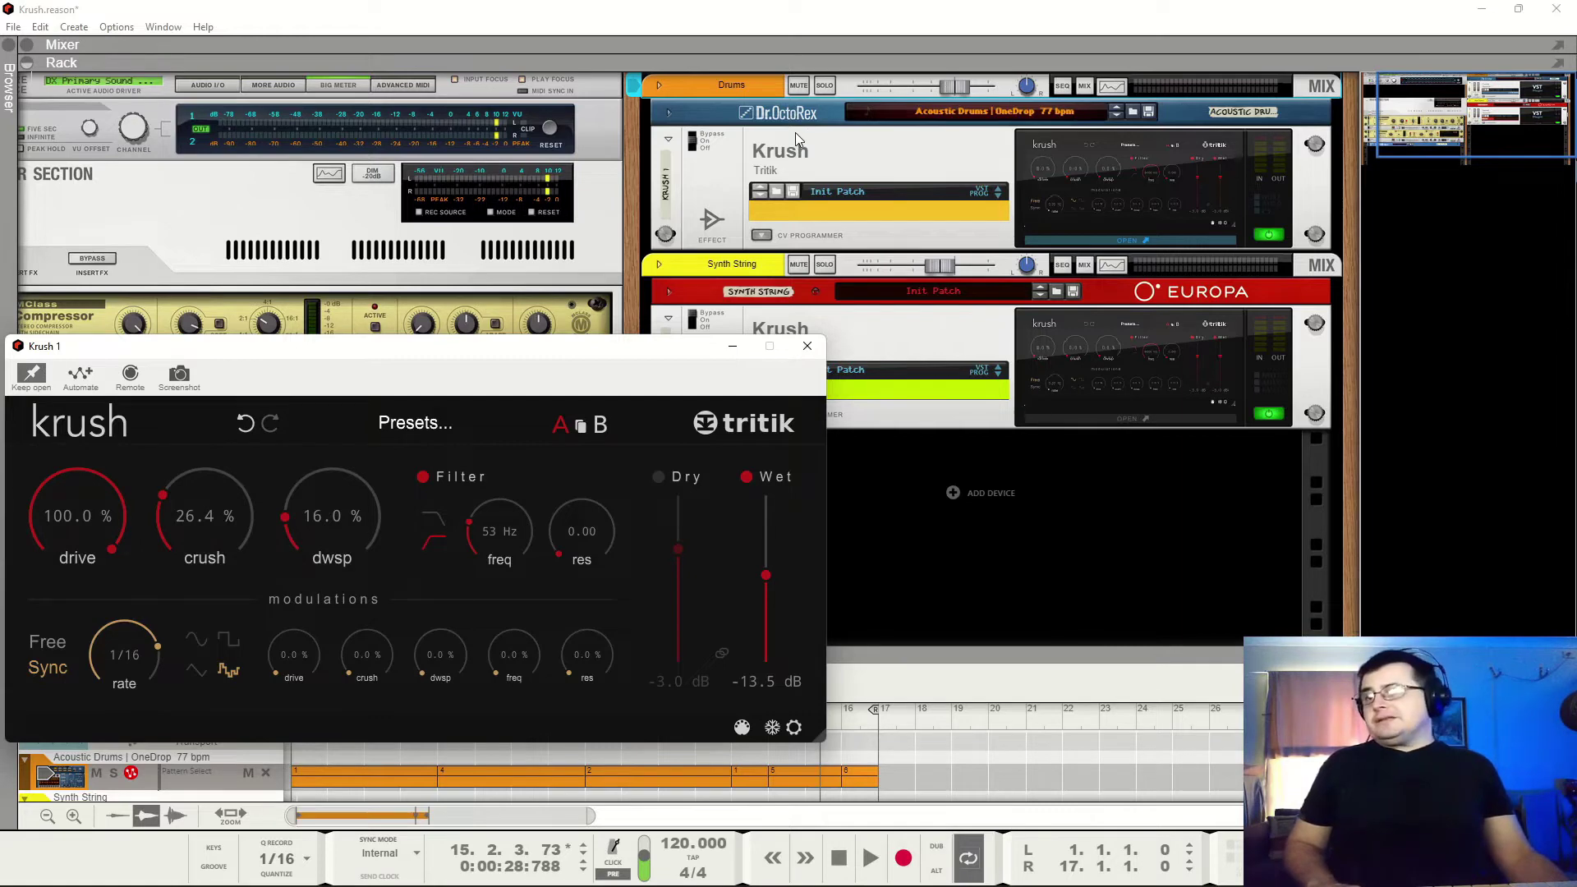
pyautogui.press('space')
pyautogui.moveTo(563, 552); pyautogui.dragTo(570, 507)
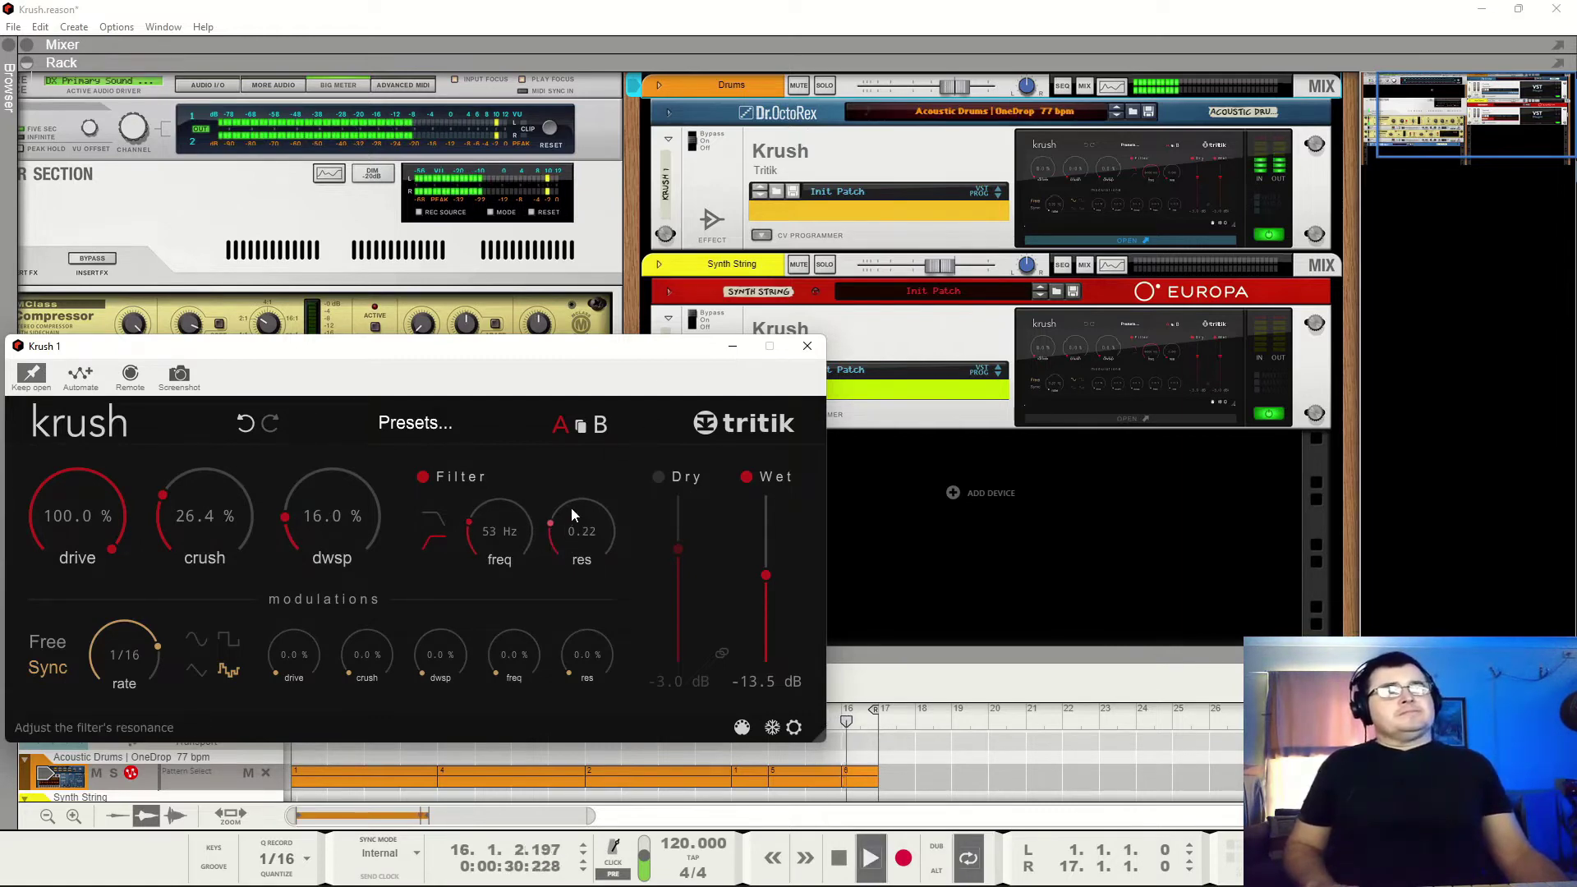
# Switch the filter to low-pass at 9187 Hz with resonance 0.37, raise wet to -7.5 dB during playback, and stop
pyautogui.click(440, 514)
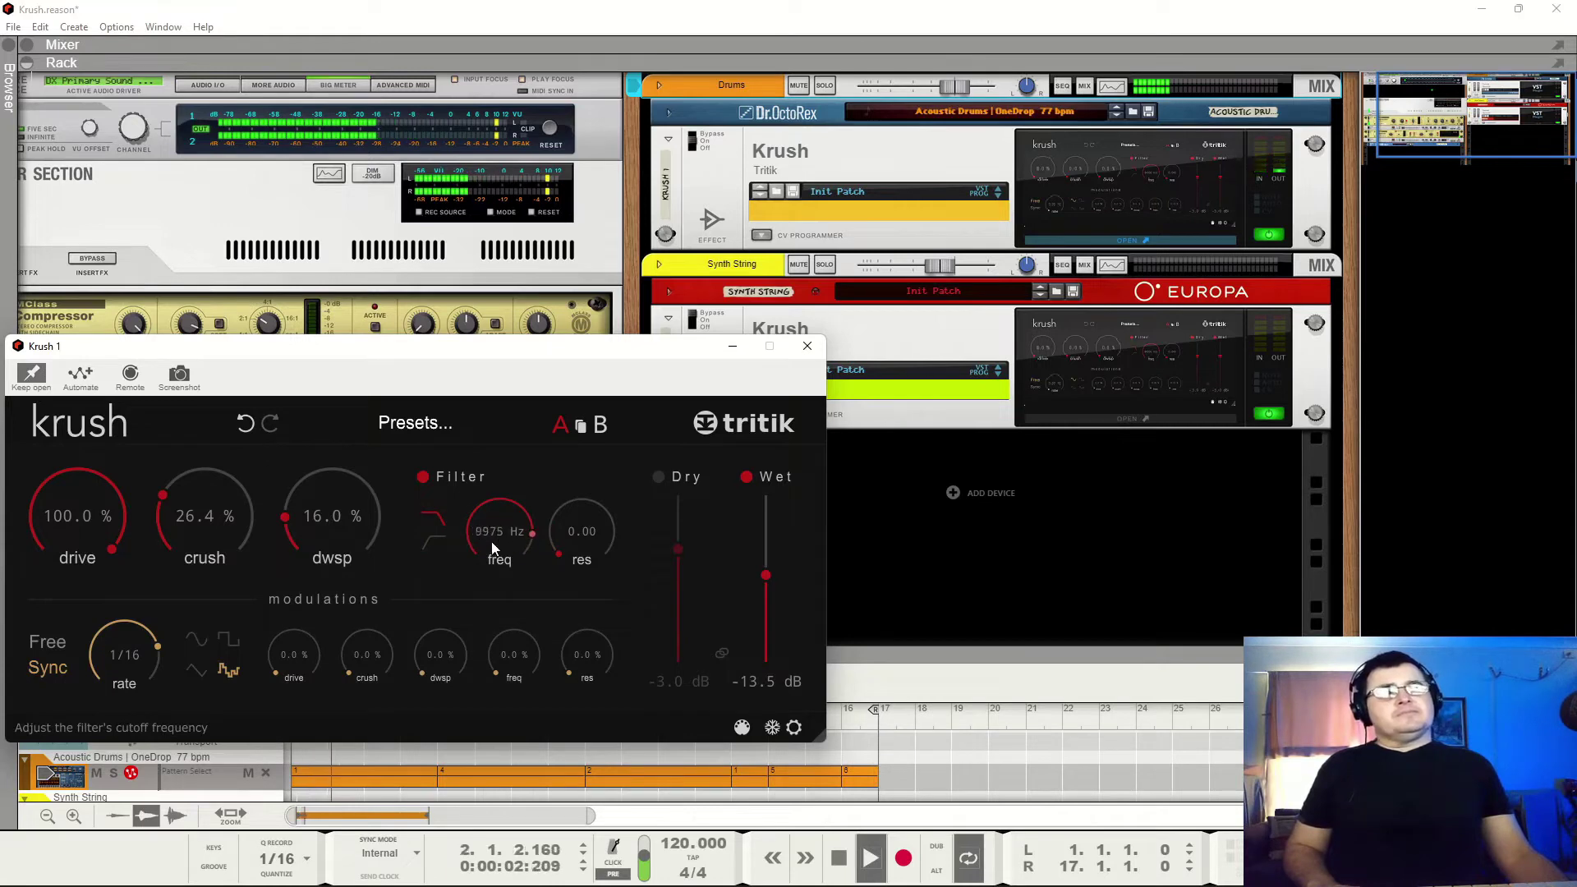
pyautogui.moveTo(492, 541); pyautogui.dragTo(561, 468)
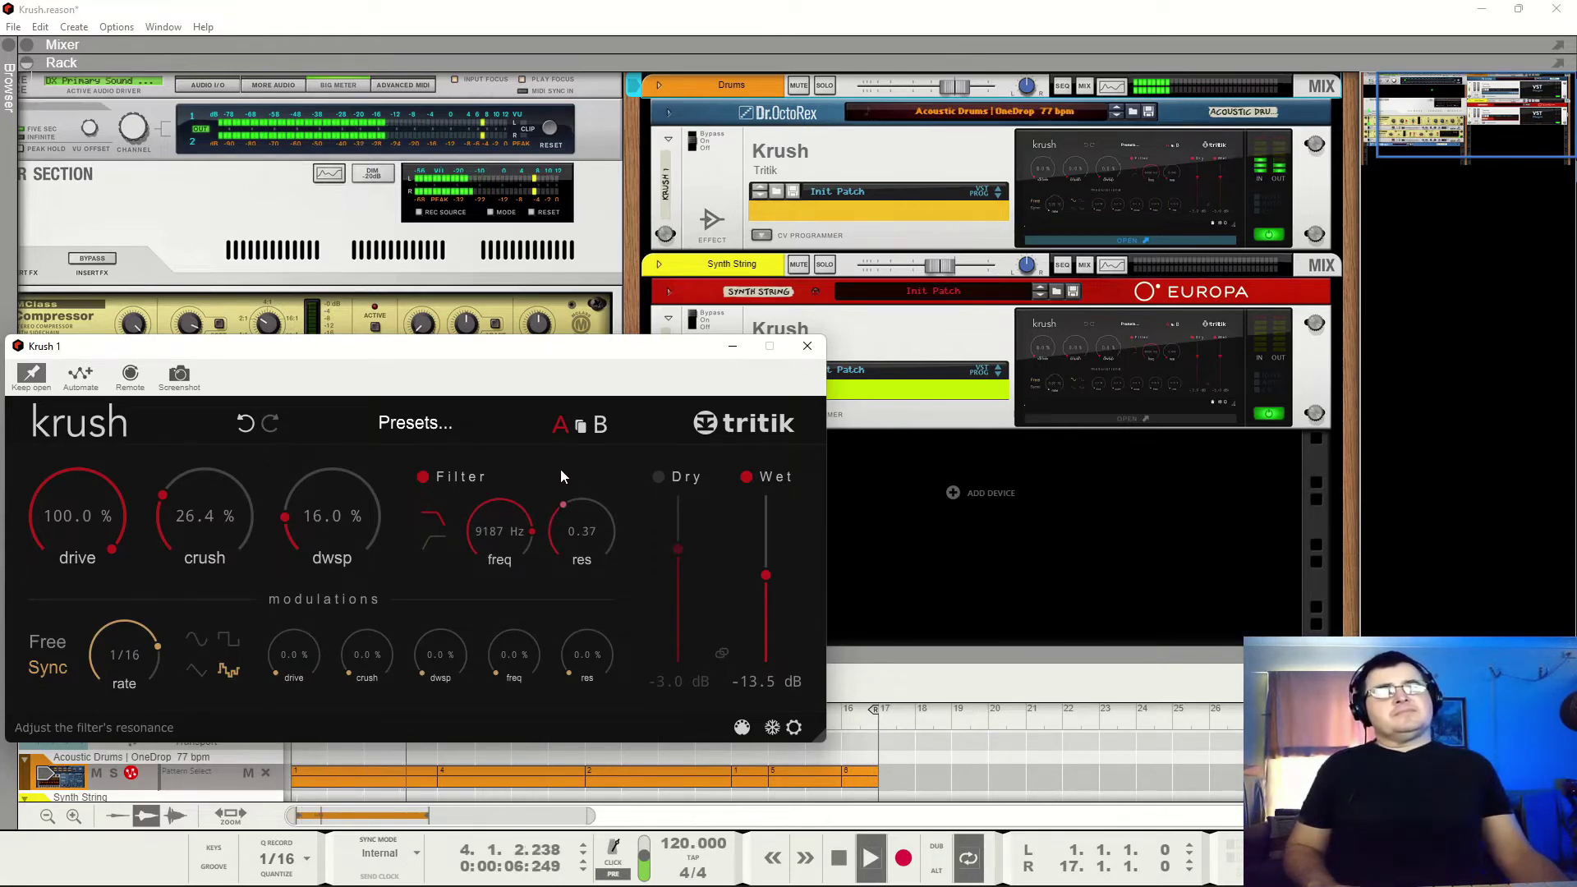
pyautogui.moveTo(766, 576); pyautogui.dragTo(765, 562)
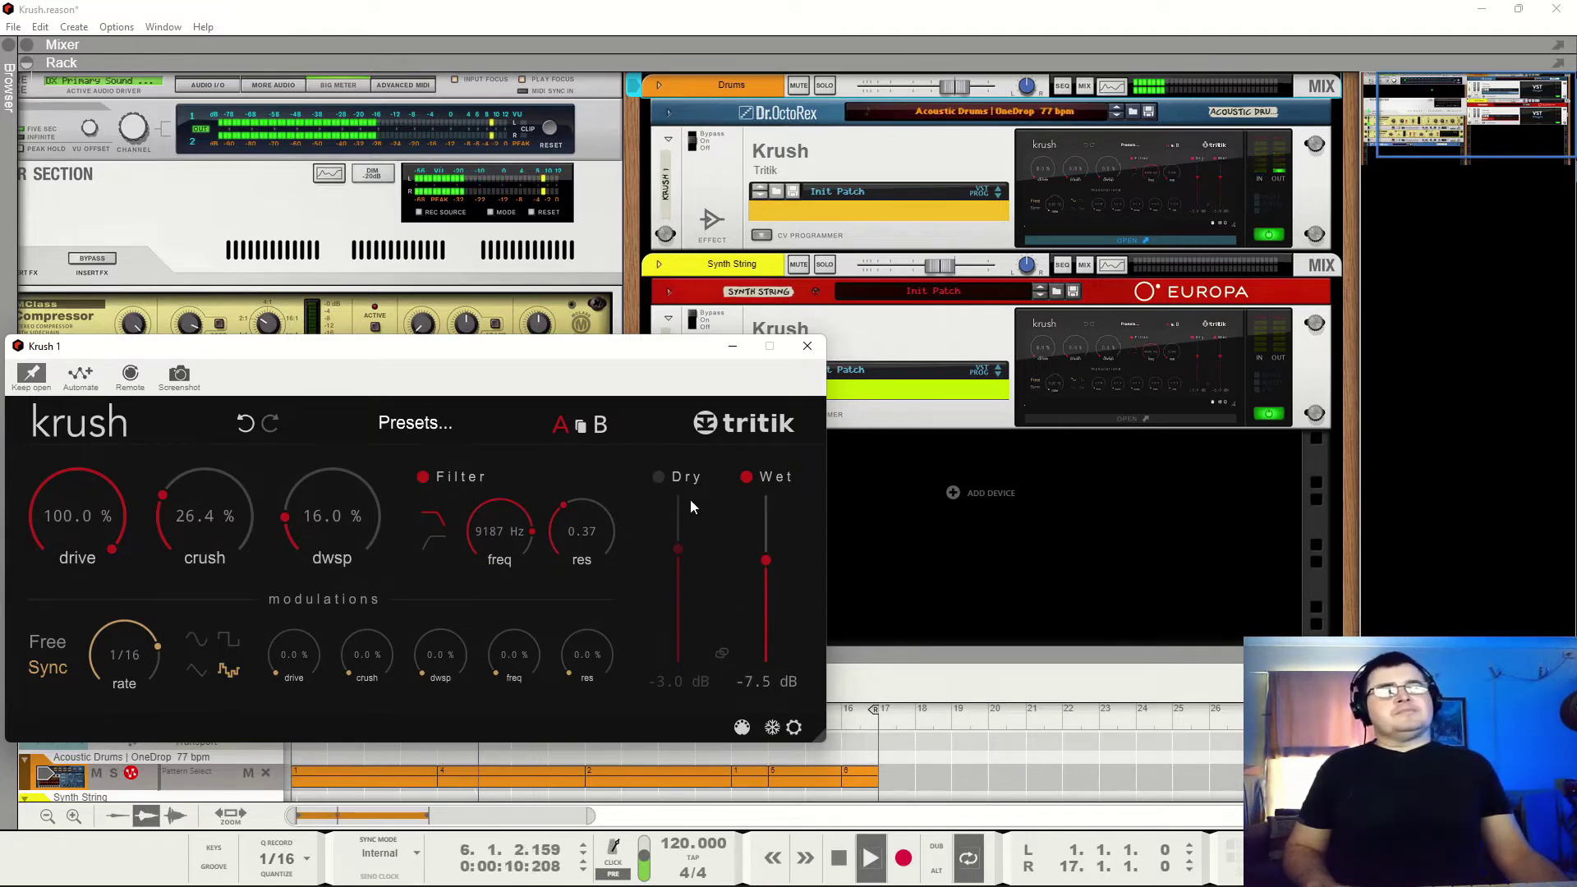
pyautogui.click(699, 132)
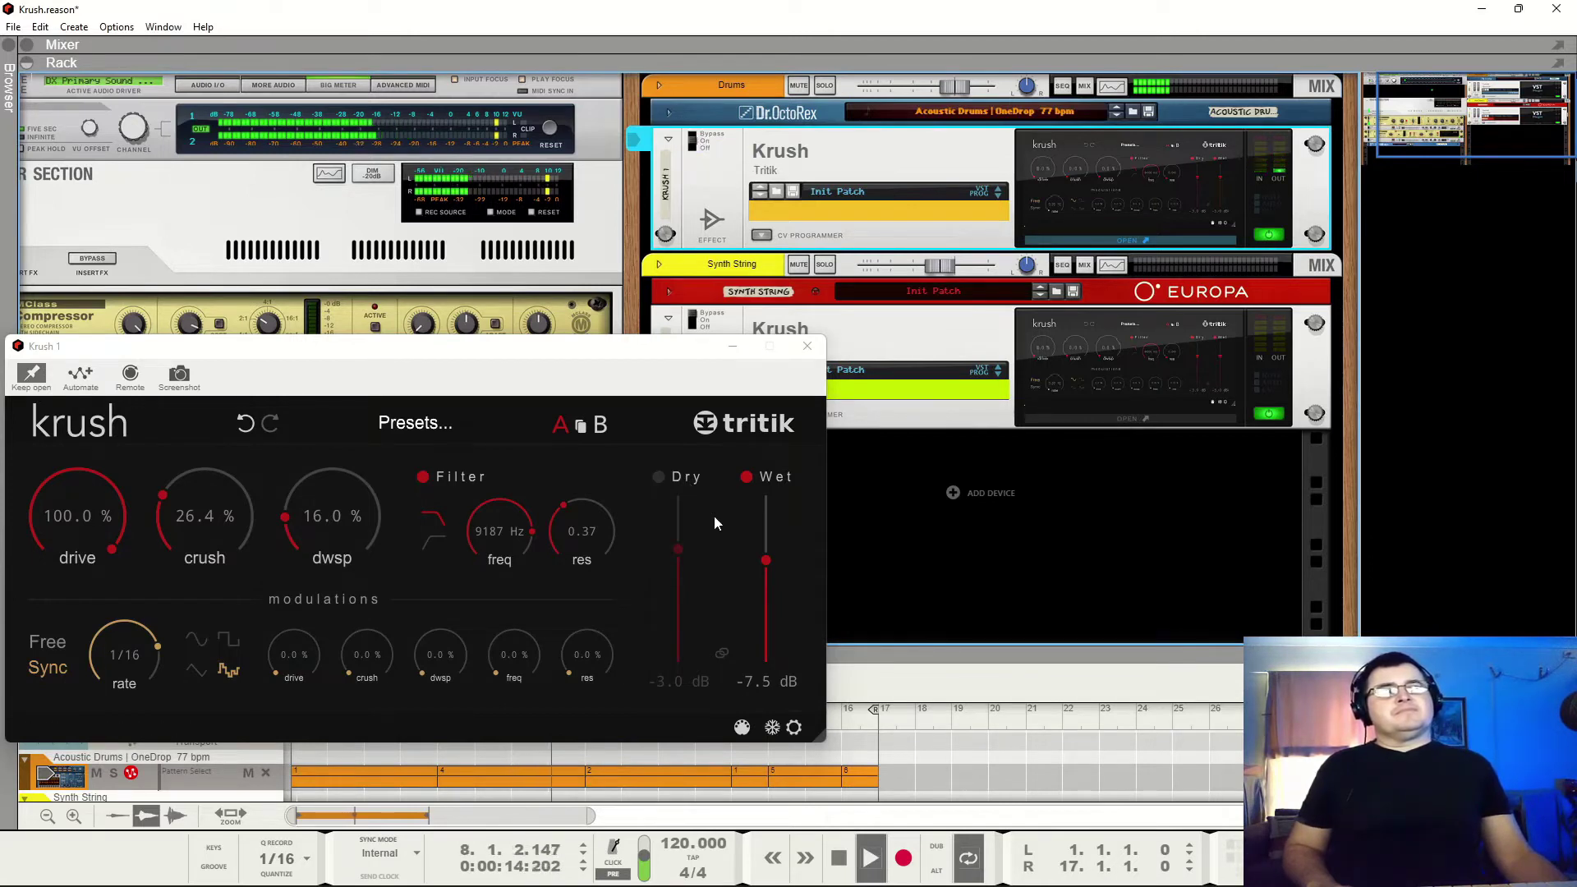
pyautogui.press('space')
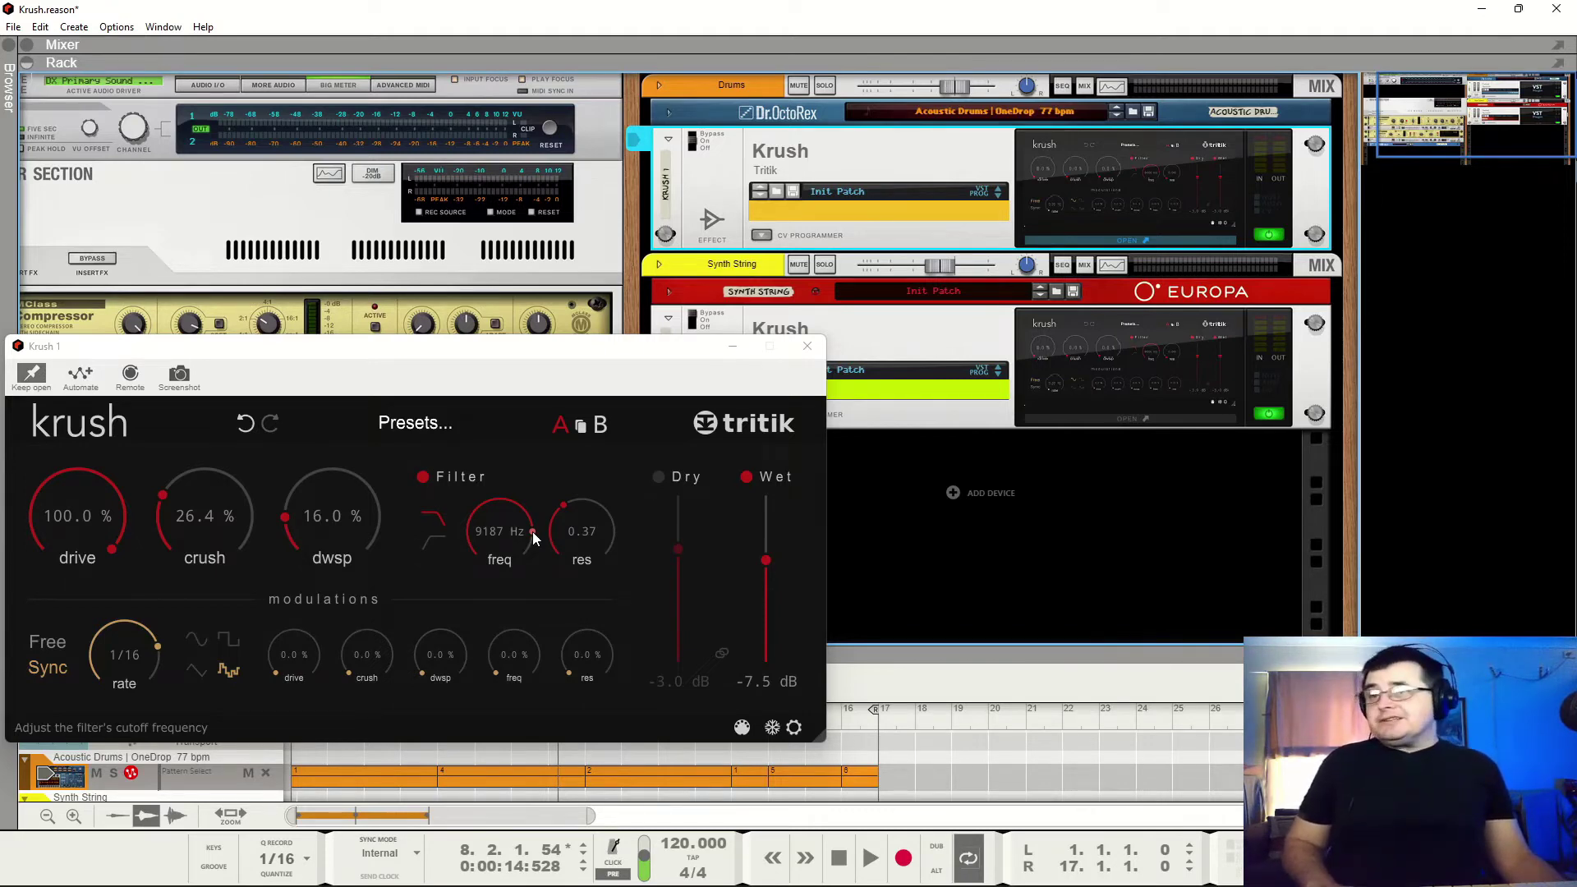
# Set the low-pass cutoff to 13404 Hz and resonance to 0.00, and reset drive, crush and downsample to 0.0 %
pyautogui.moveTo(562, 507); pyautogui.dragTo(571, 625)
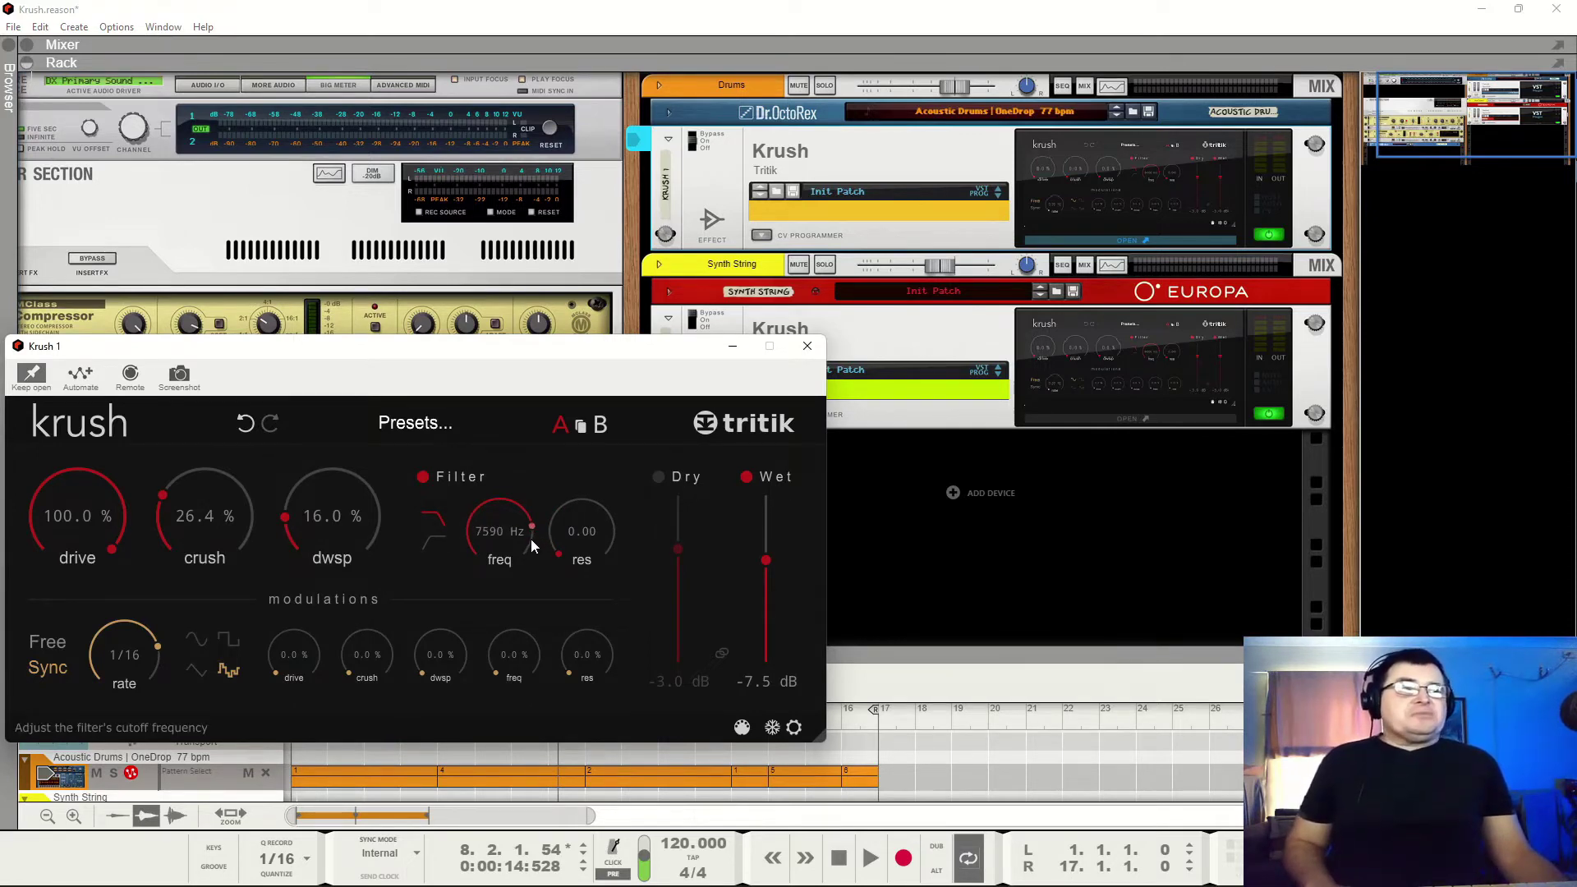
pyautogui.moveTo(532, 539); pyautogui.dragTo(535, 517)
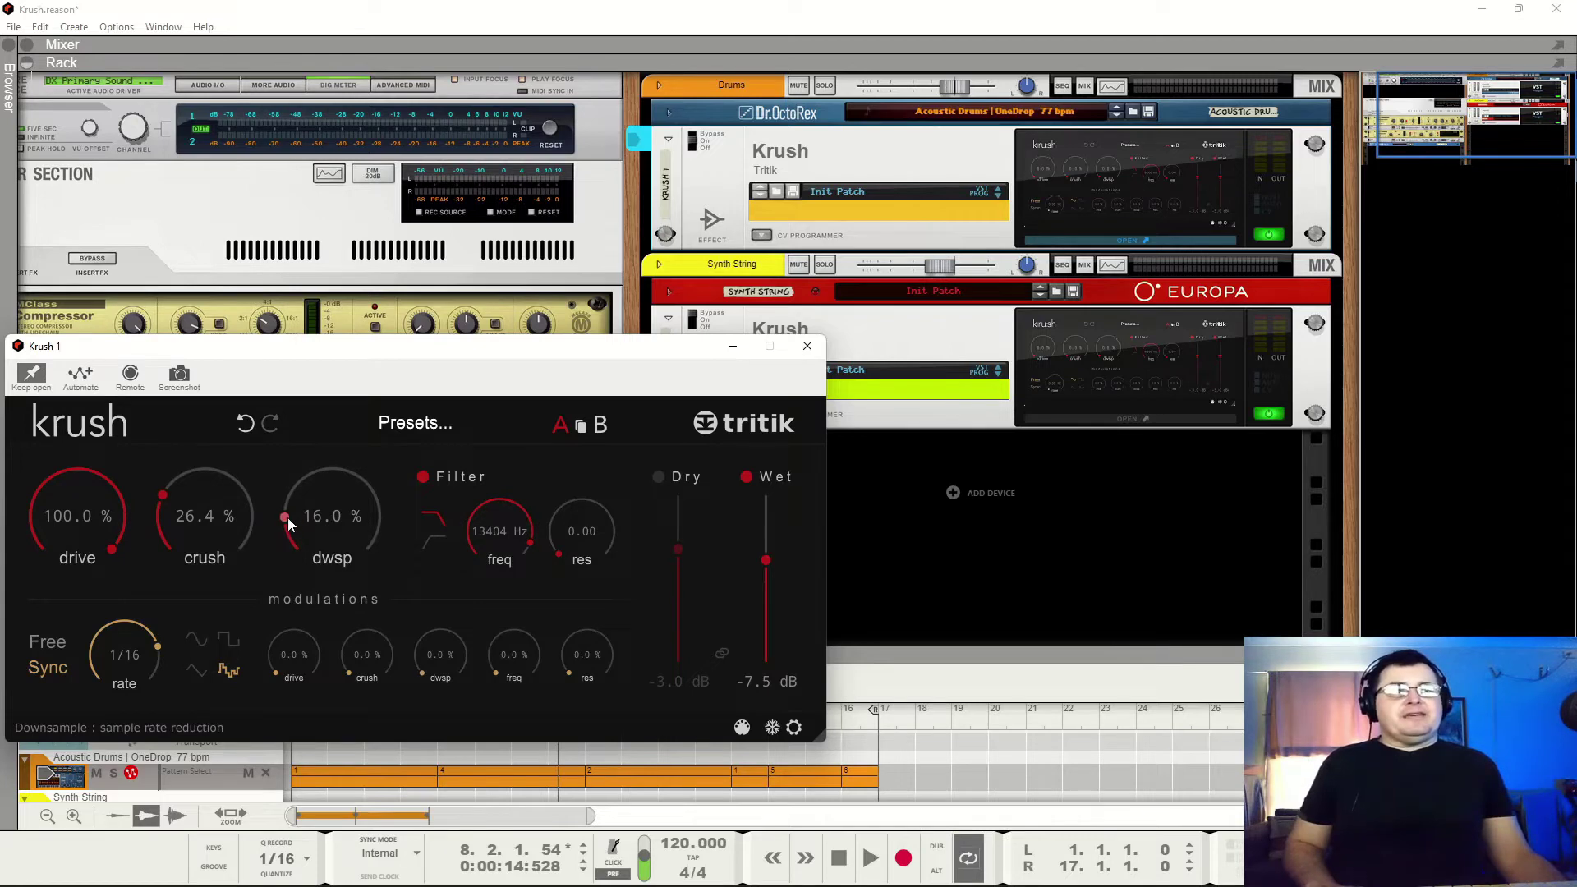
pyautogui.moveTo(288, 526); pyautogui.dragTo(279, 603)
pyautogui.moveTo(164, 503); pyautogui.dragTo(101, 709)
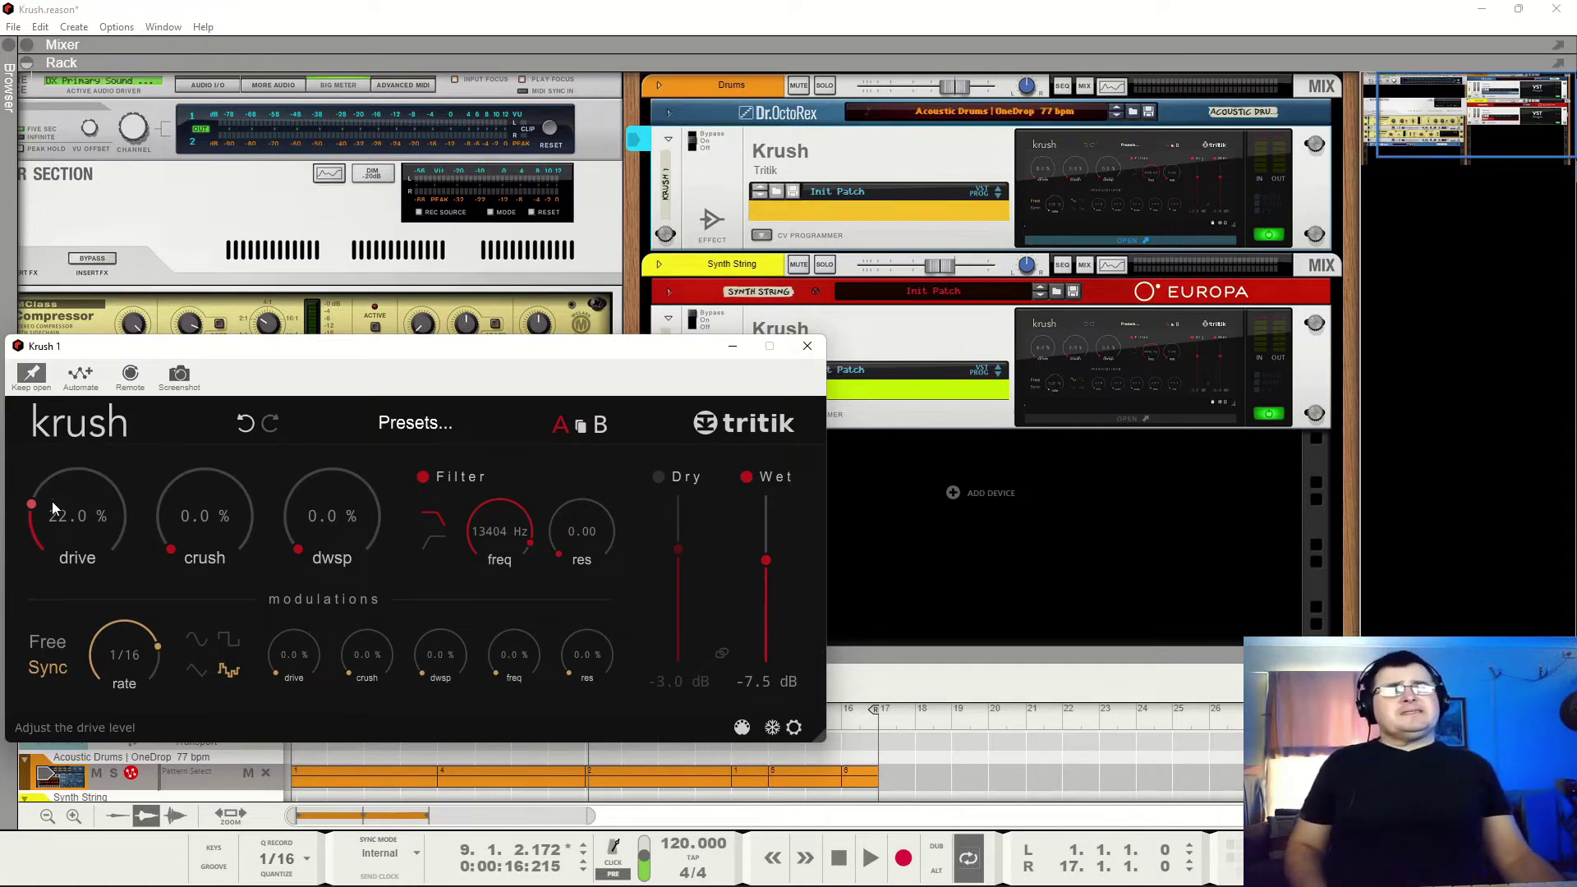
pyautogui.moveTo(33, 511); pyautogui.dragTo(41, 578)
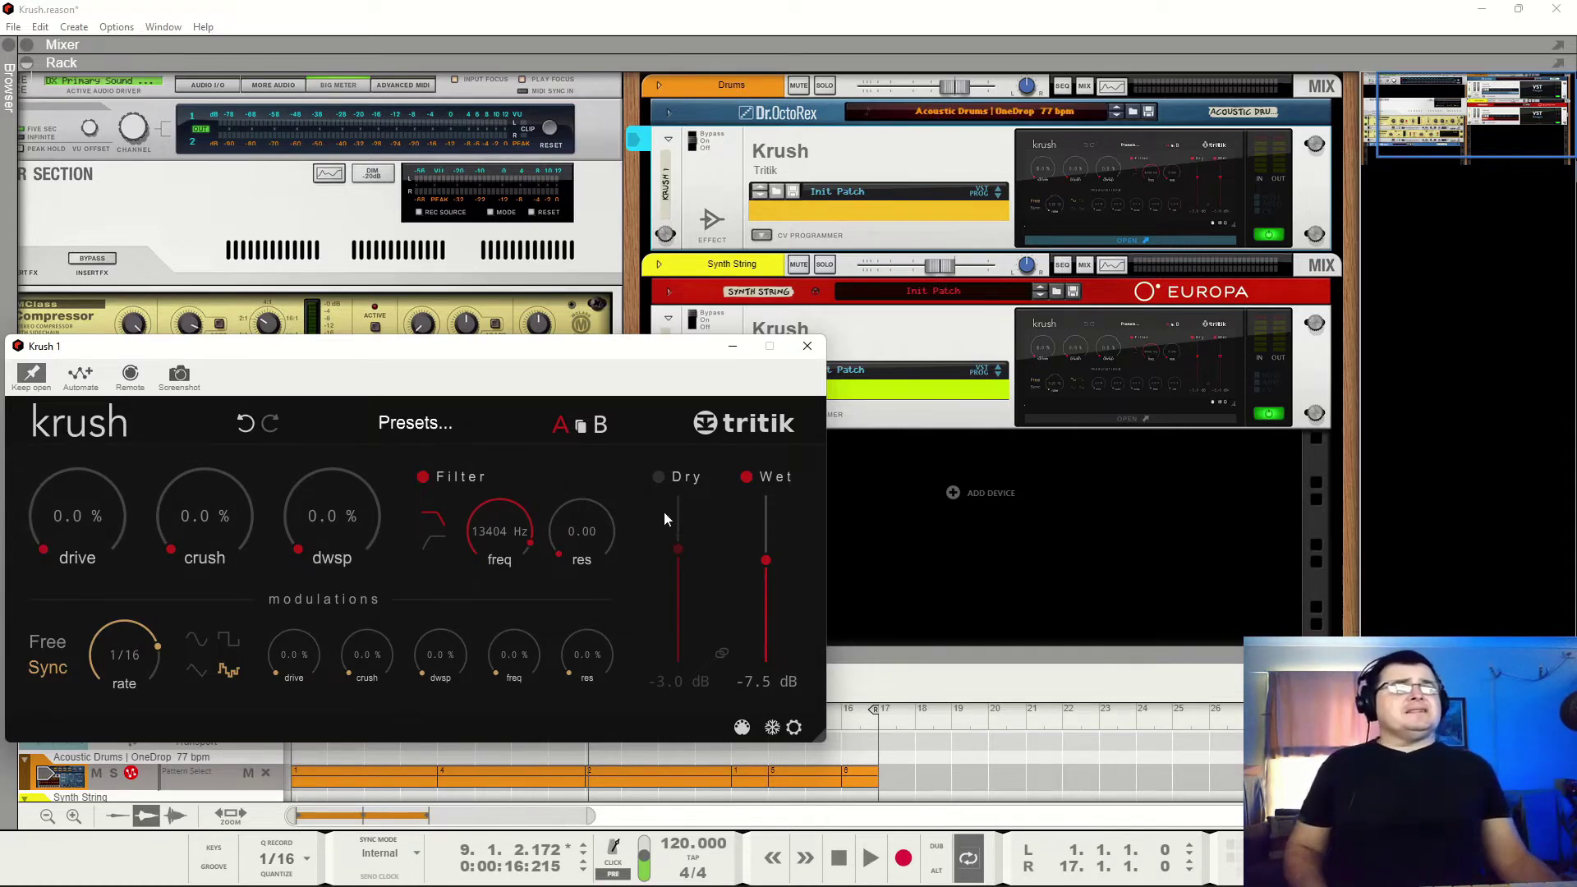
# Raise the wet level to 0.1 dB, and play the drums while switching the filter off
pyautogui.moveTo(768, 550); pyautogui.dragTo(767, 543)
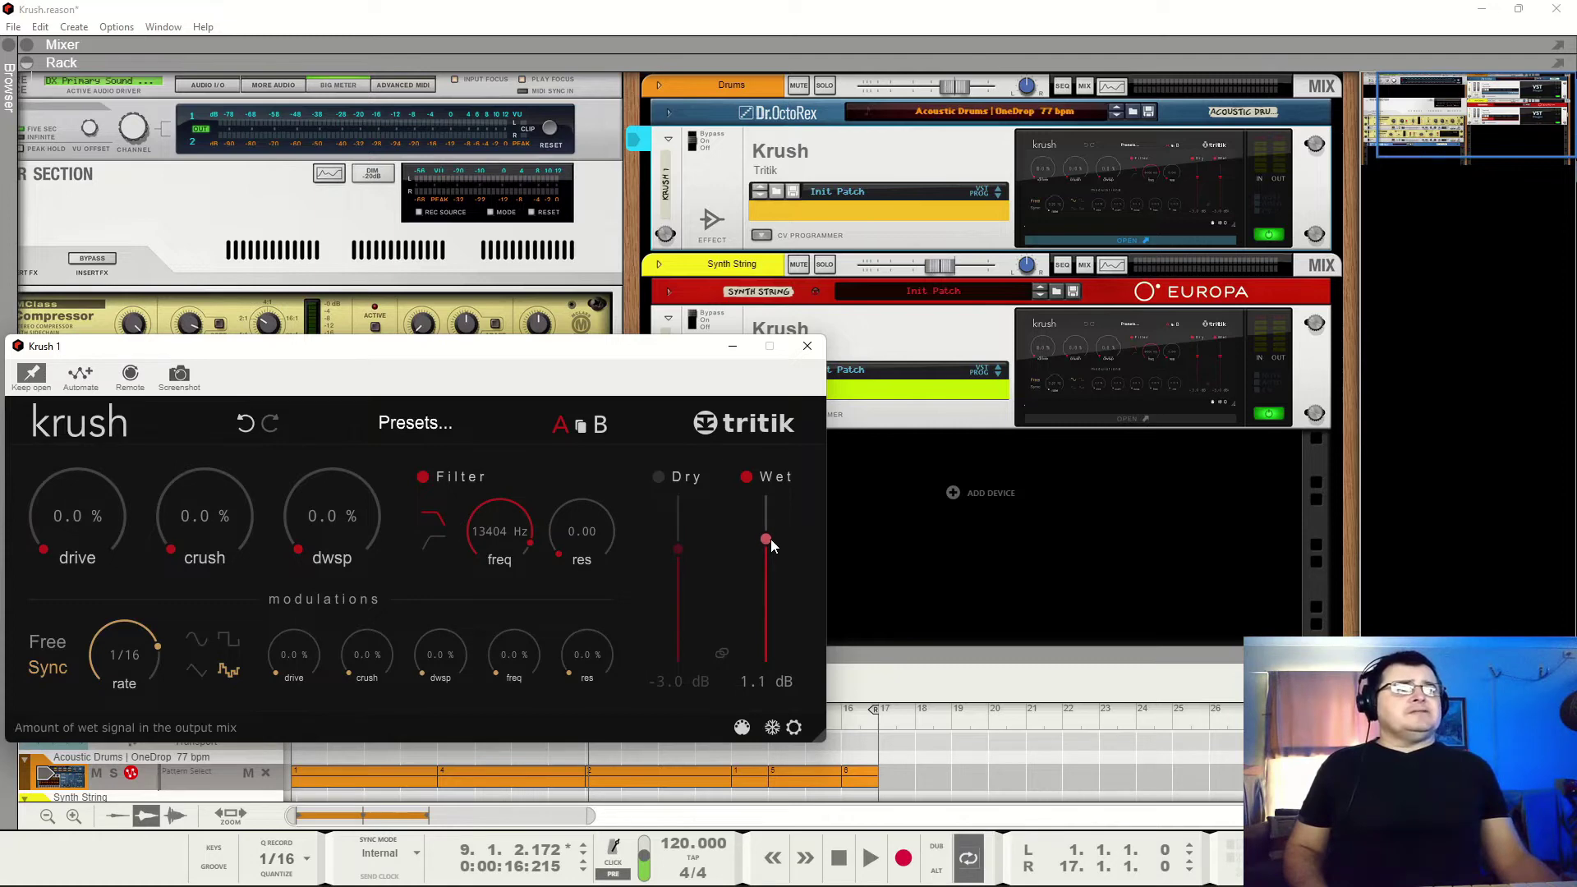
pyautogui.press('space')
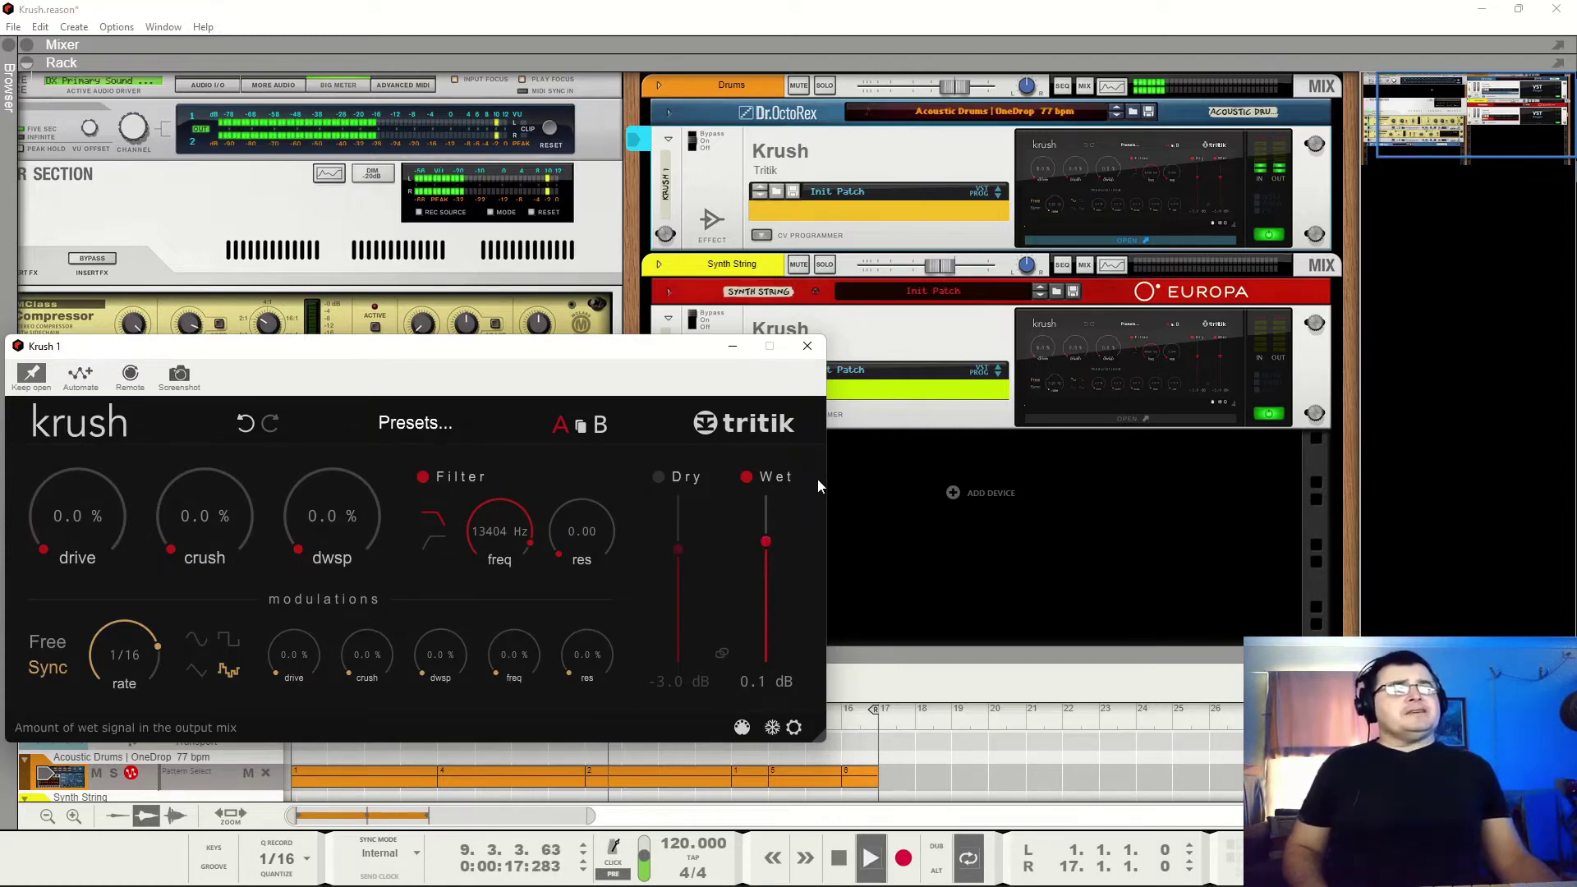
pyautogui.click(423, 478)
pyautogui.press('space')
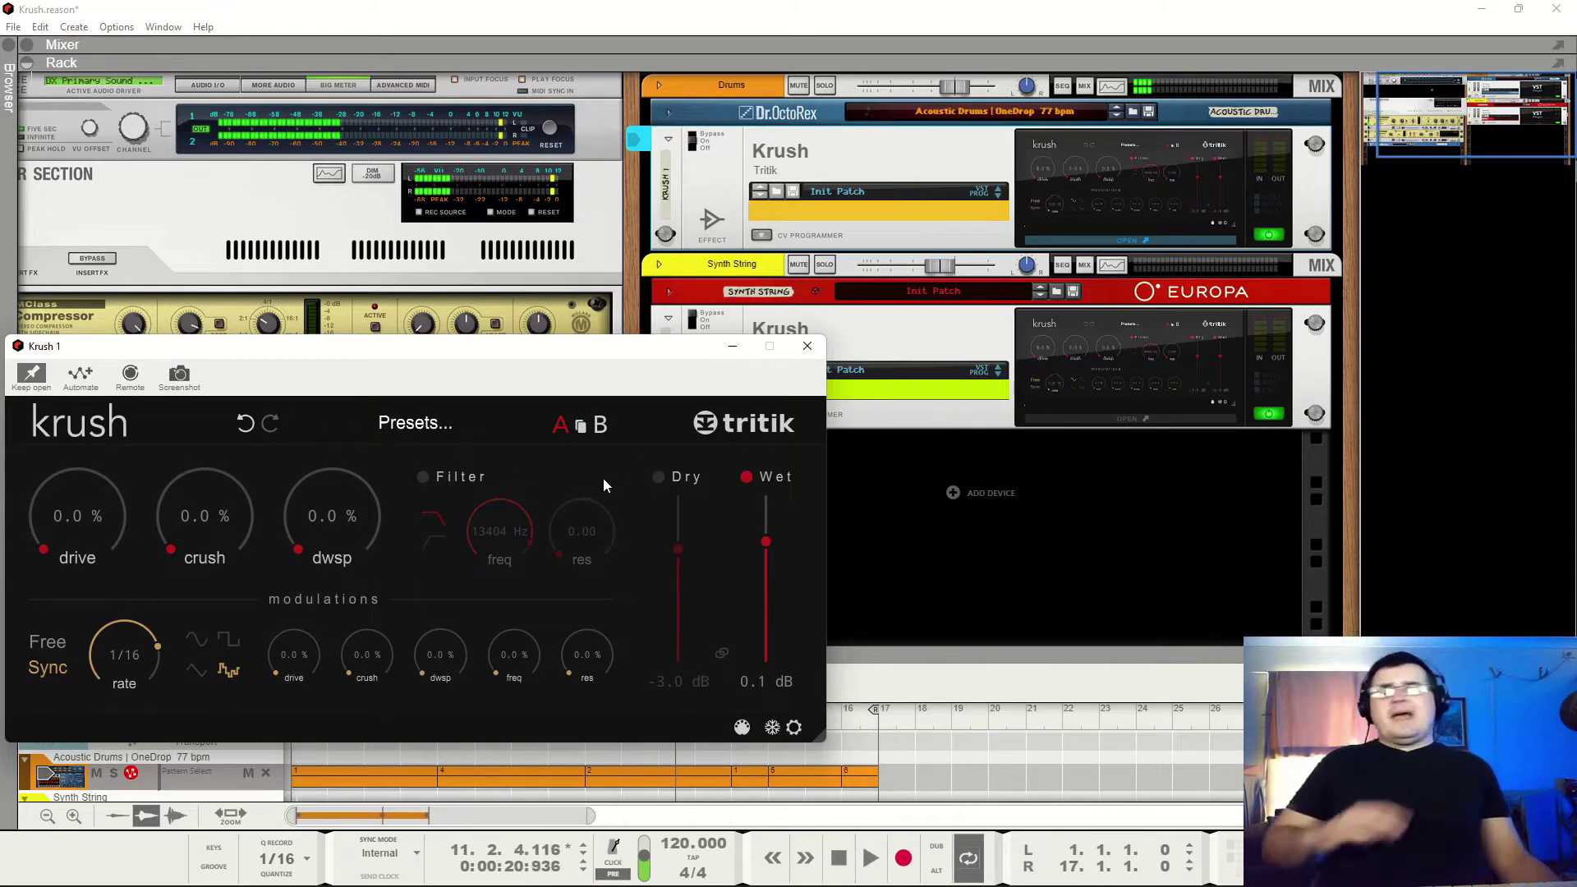
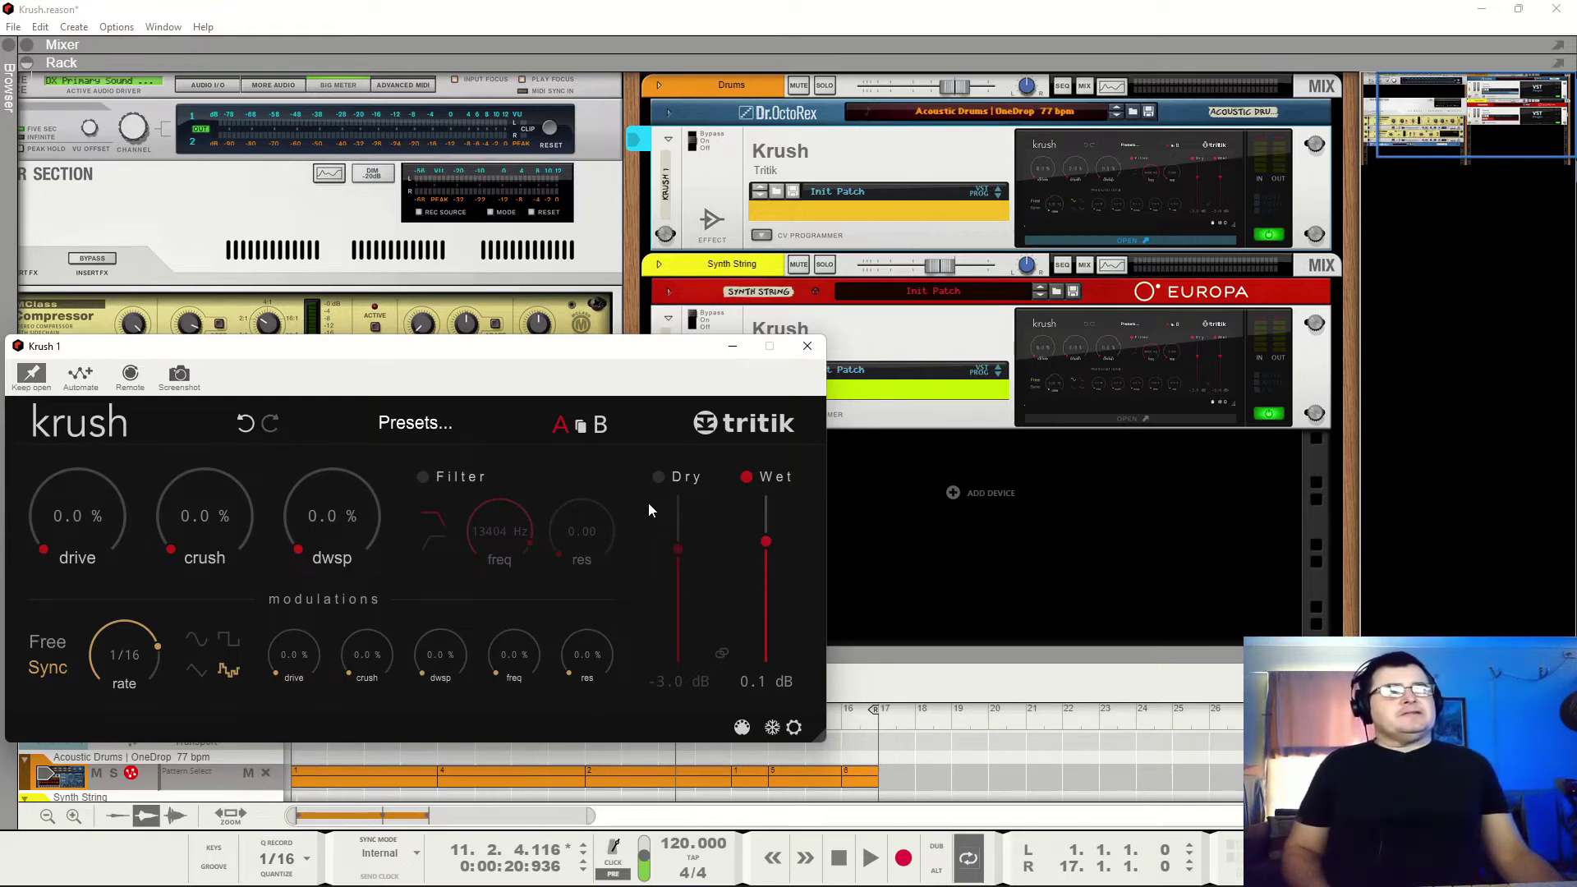
# Turn the filter back on and play the drums while lowering the low-pass cutoff to 11032 Hz
pyautogui.press('space')
pyautogui.click(422, 477)
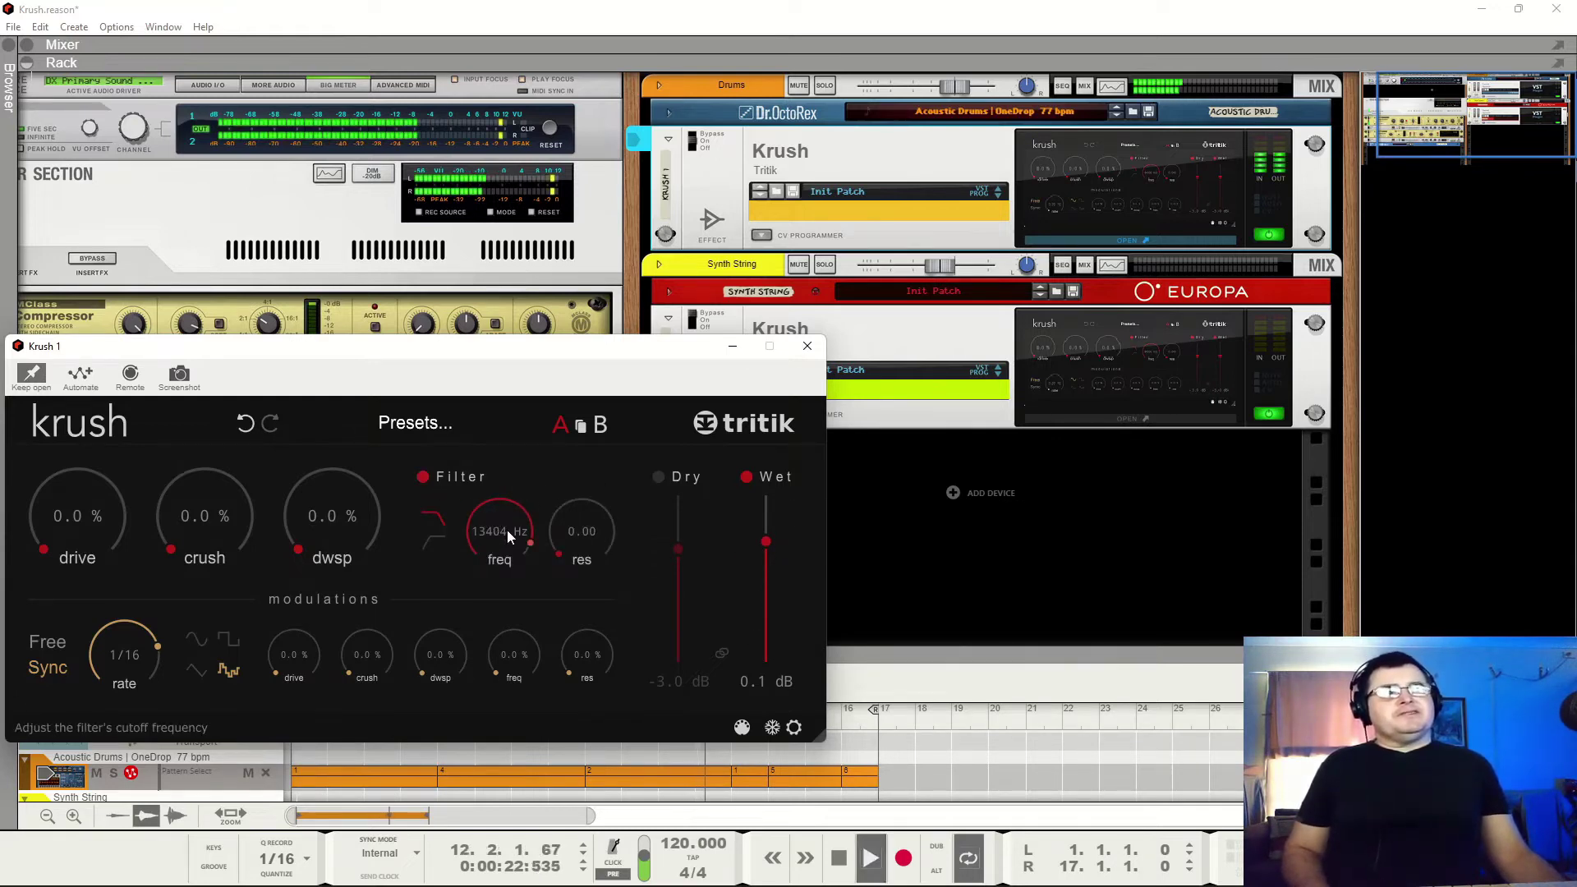
pyautogui.moveTo(506, 529)
pyautogui.mouseDown()
pyautogui.moveTo(510, 486)
pyautogui.moveTo(496, 536)
pyautogui.moveTo(499, 523)
pyautogui.mouseUp()
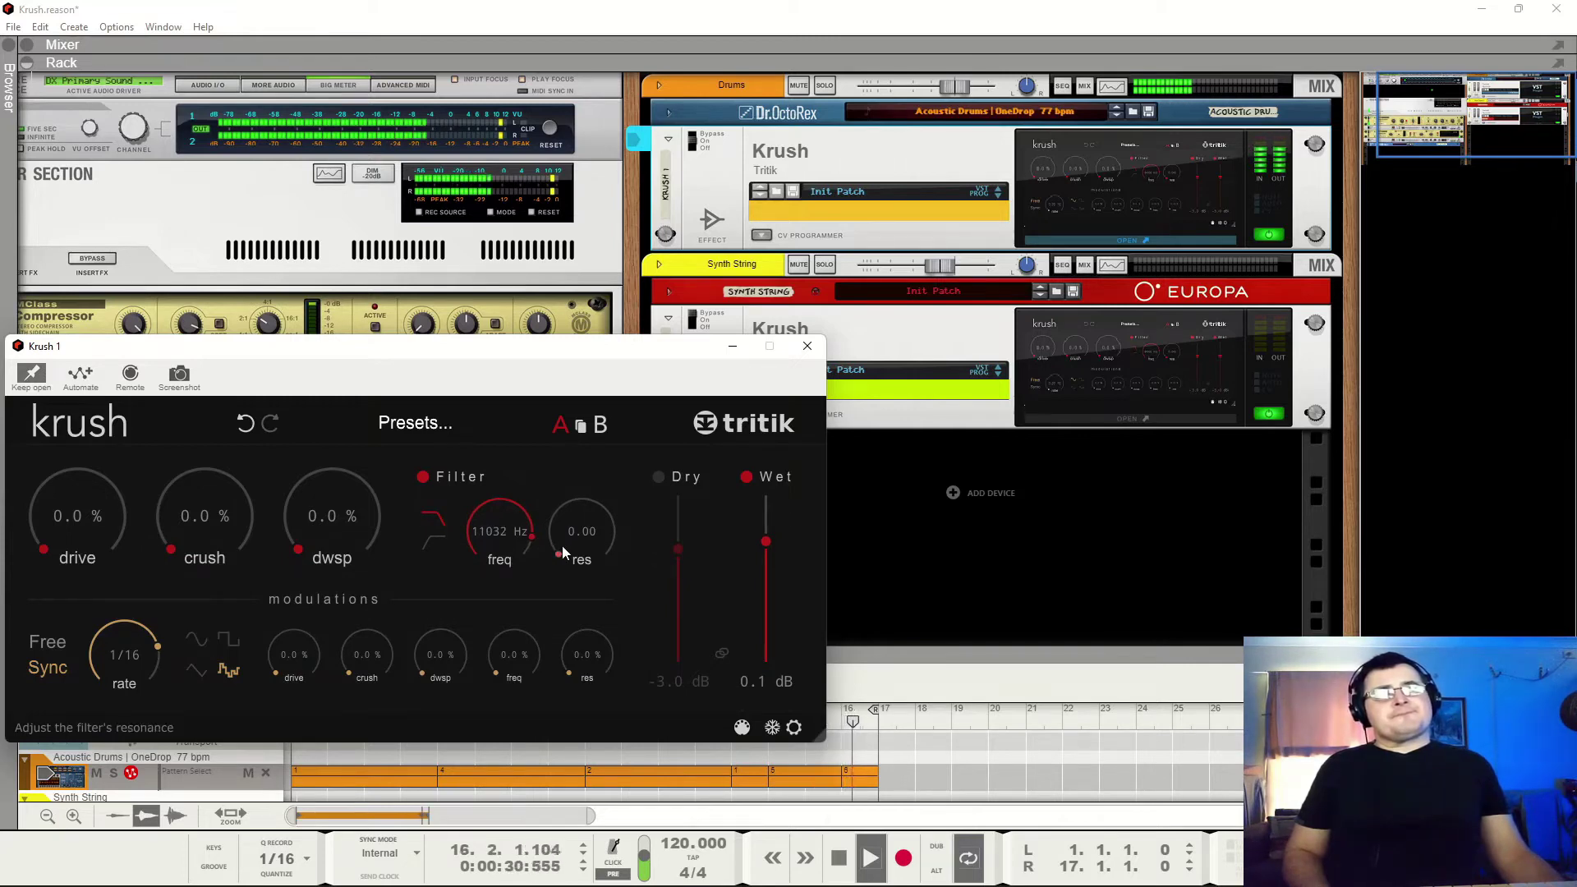
pyautogui.press('space')
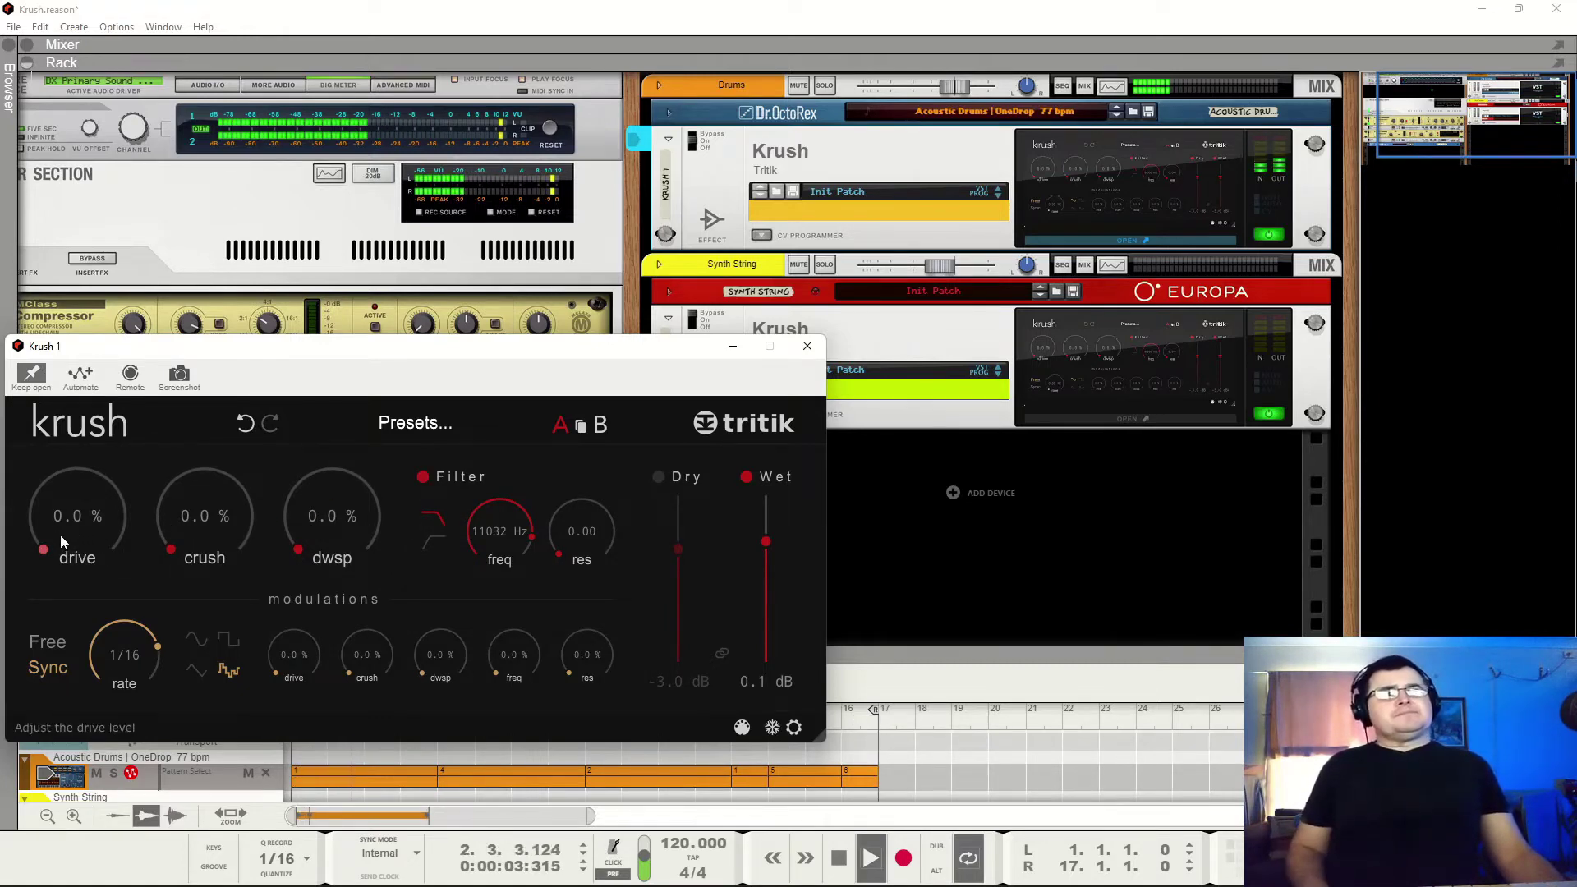
# Set drive to 25.6 %, the low-pass cutoff to 12412 Hz and resonance to 0.10, and play the drums
pyautogui.moveTo(61, 535)
pyautogui.mouseDown()
pyautogui.moveTo(62, 481)
pyautogui.moveTo(48, 519)
pyautogui.moveTo(62, 583)
pyautogui.moveTo(75, 457)
pyautogui.moveTo(70, 537)
pyautogui.mouseUp()
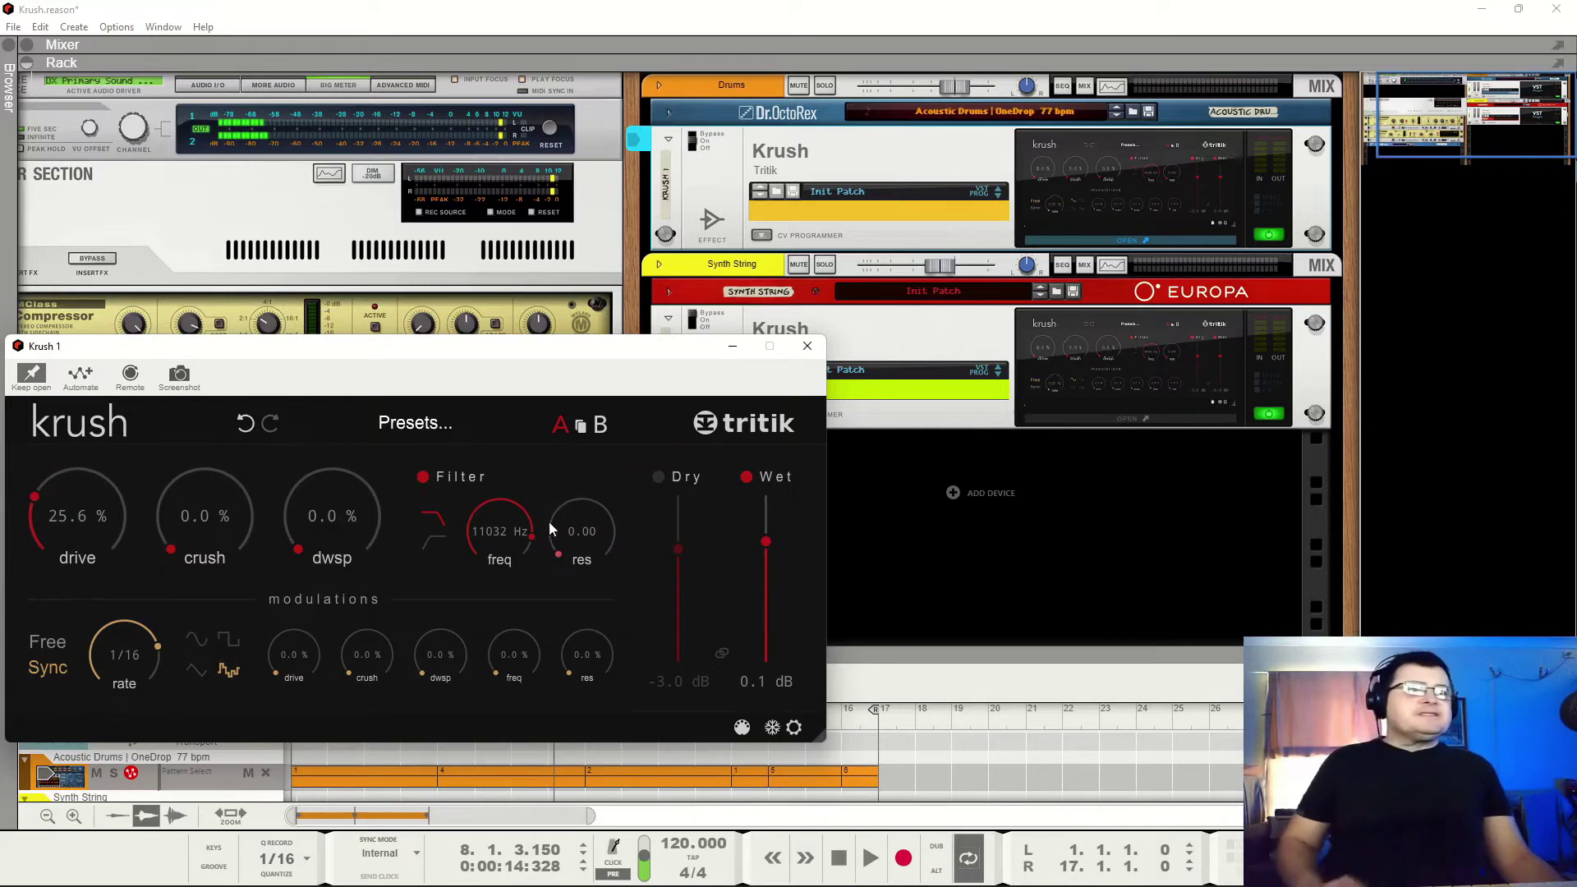
pyautogui.moveTo(494, 529); pyautogui.dragTo(500, 524)
pyautogui.press('space')
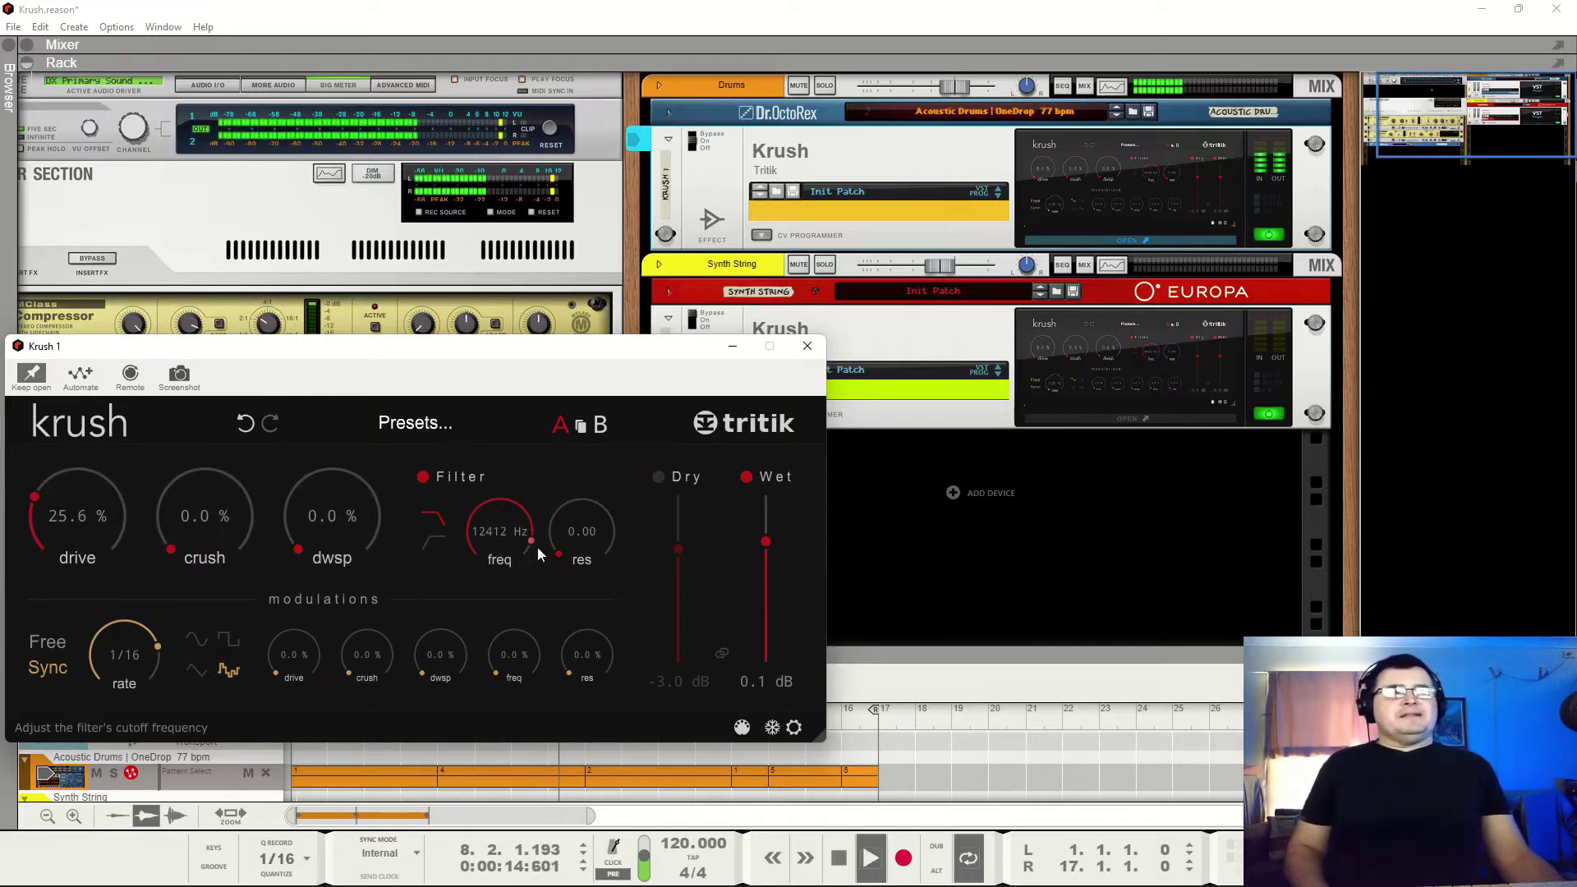
pyautogui.moveTo(563, 544)
pyautogui.mouseDown()
pyautogui.moveTo(565, 506)
pyautogui.moveTo(556, 532)
pyautogui.mouseUp()
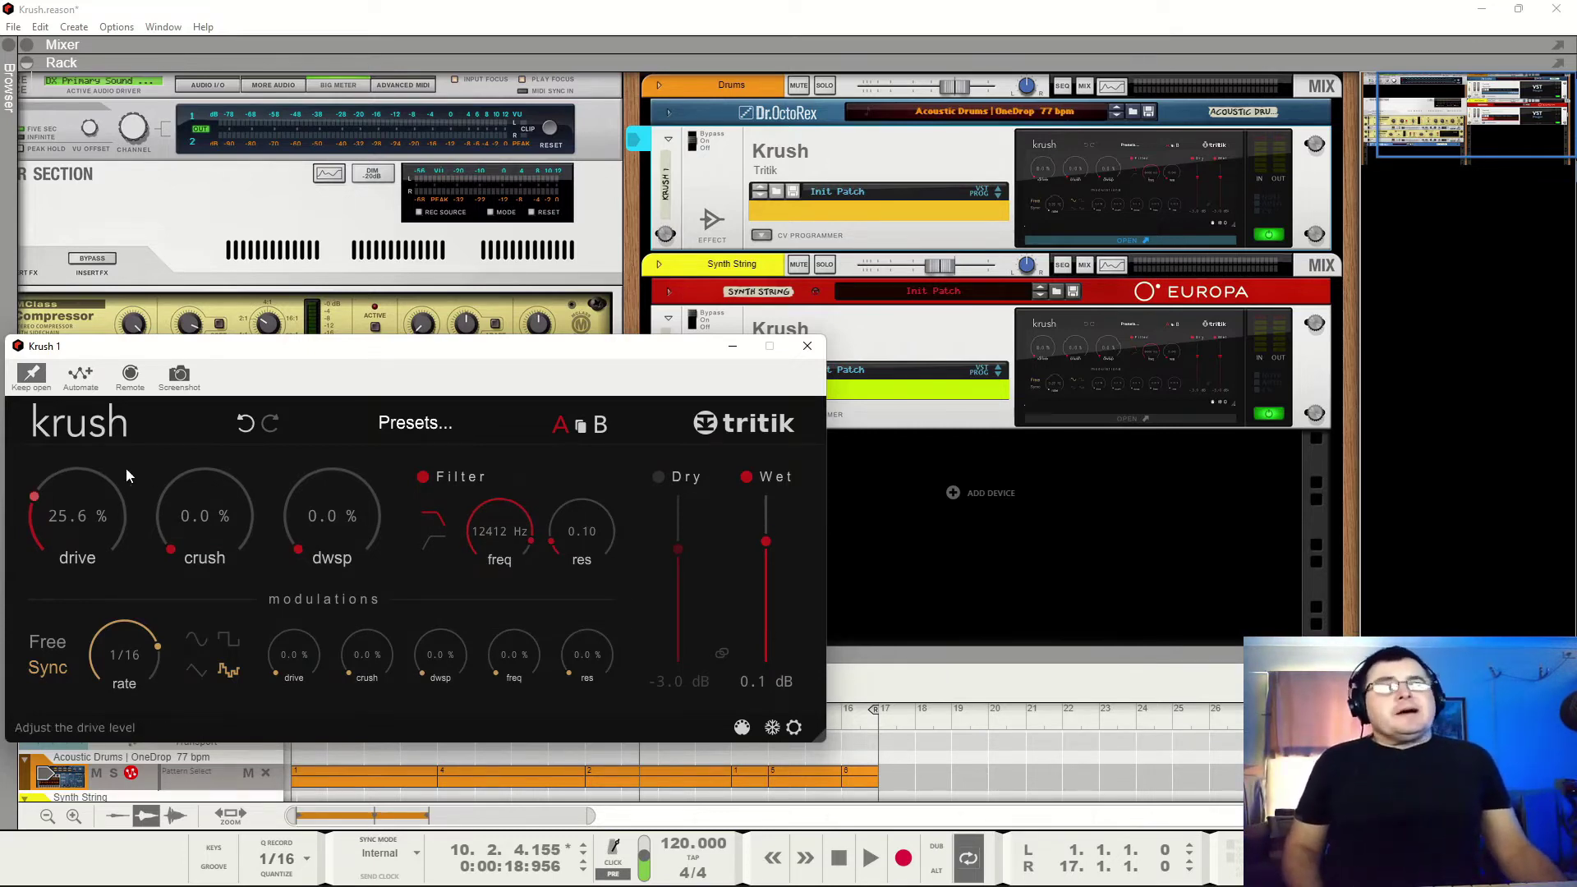
pyautogui.press('space')
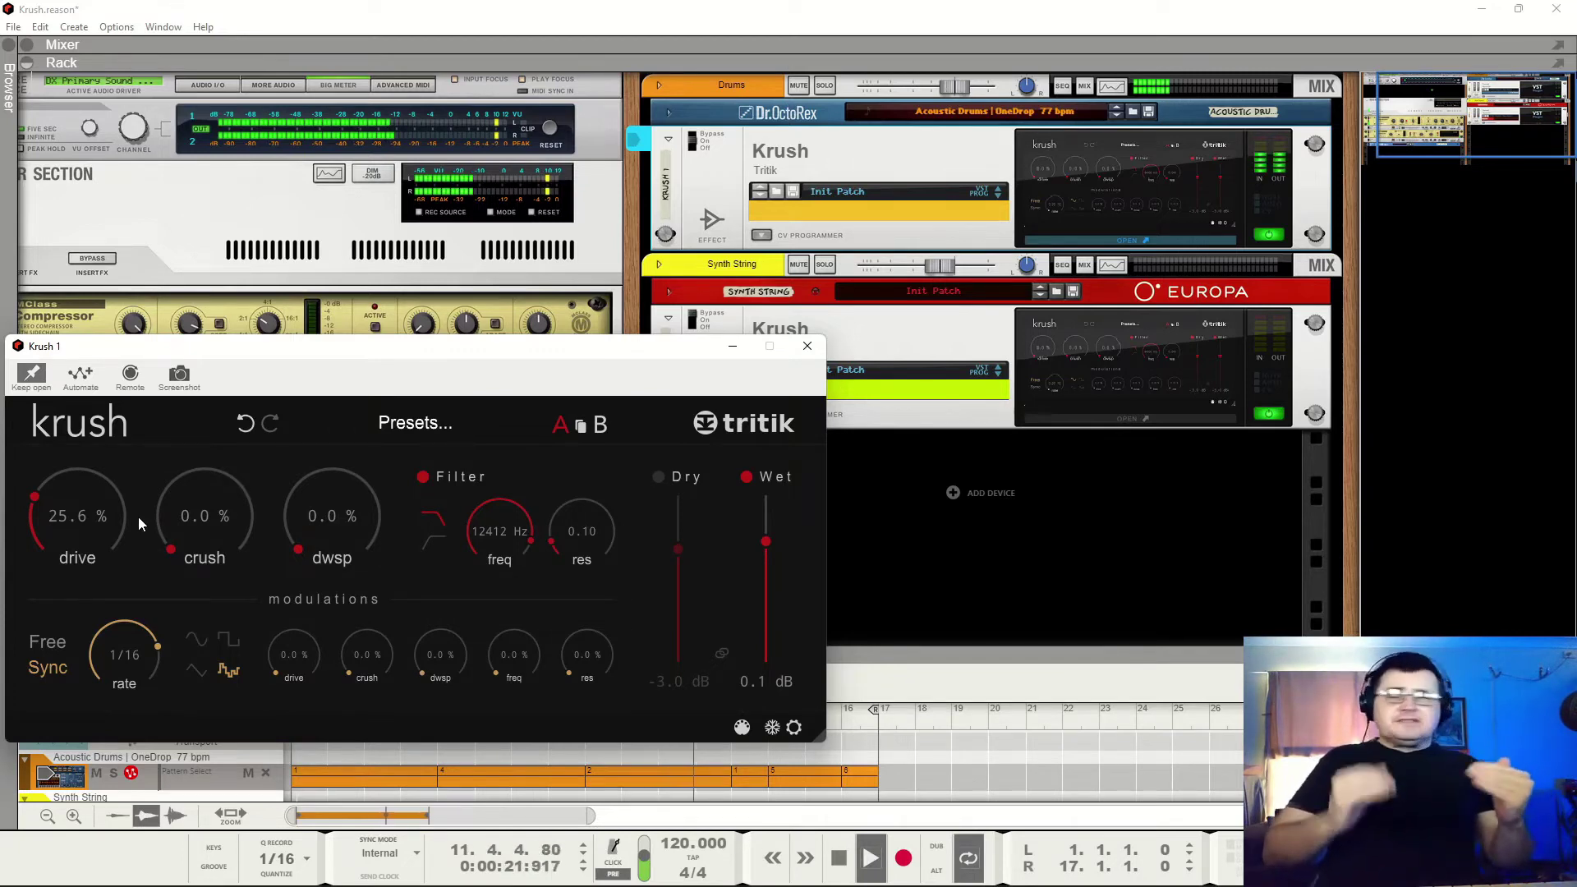
pyautogui.press('space')
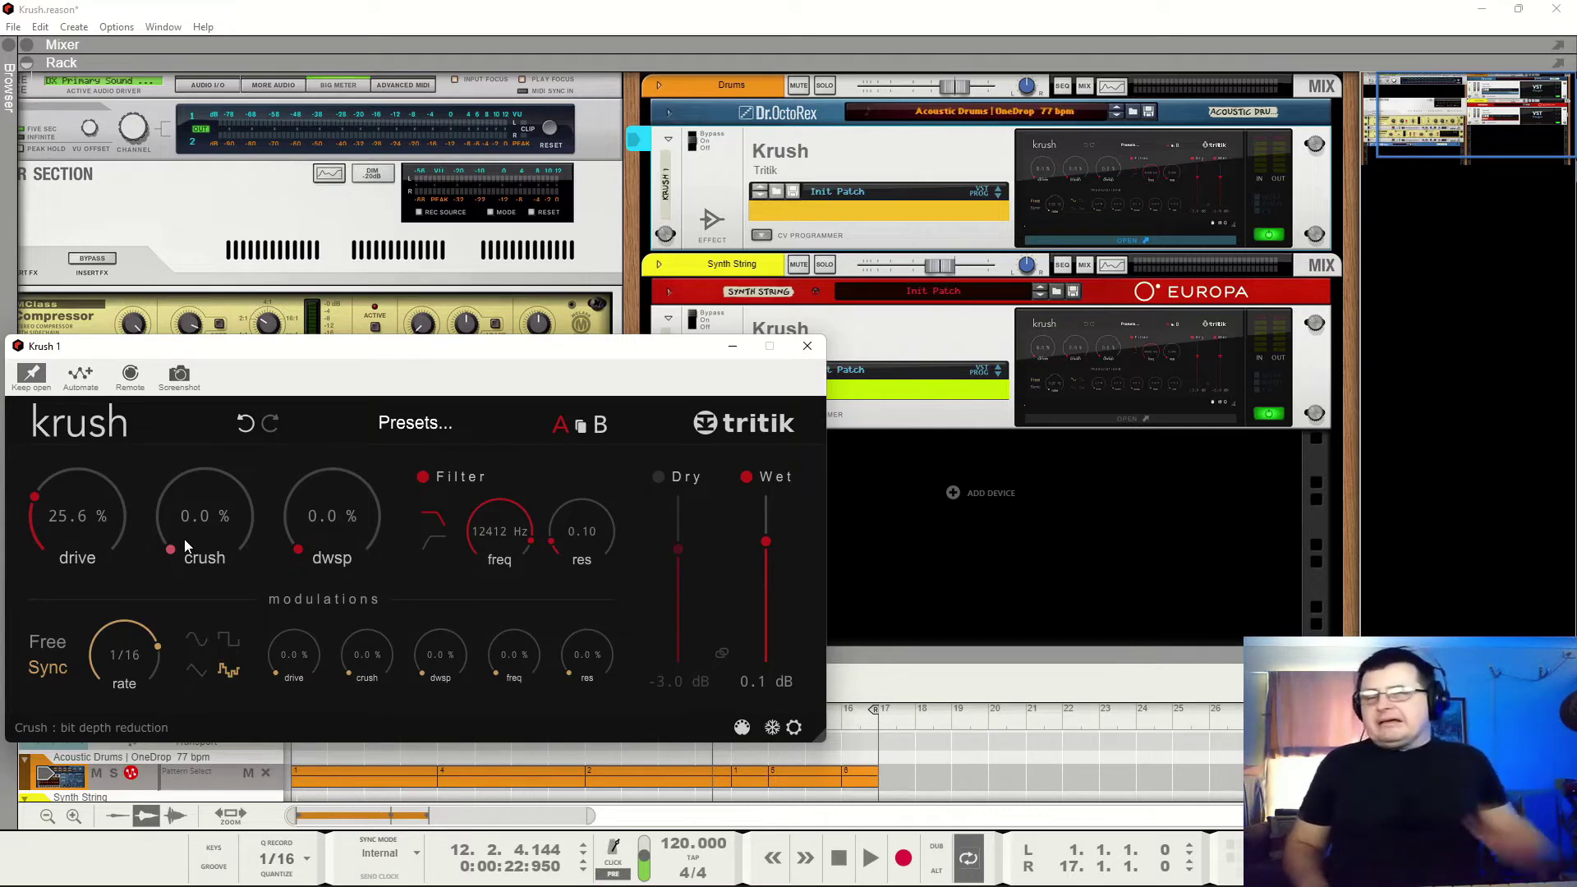
# Play the drums while raising crush to 35.6 %, and lower it to 7.2 %
pyautogui.press('space')
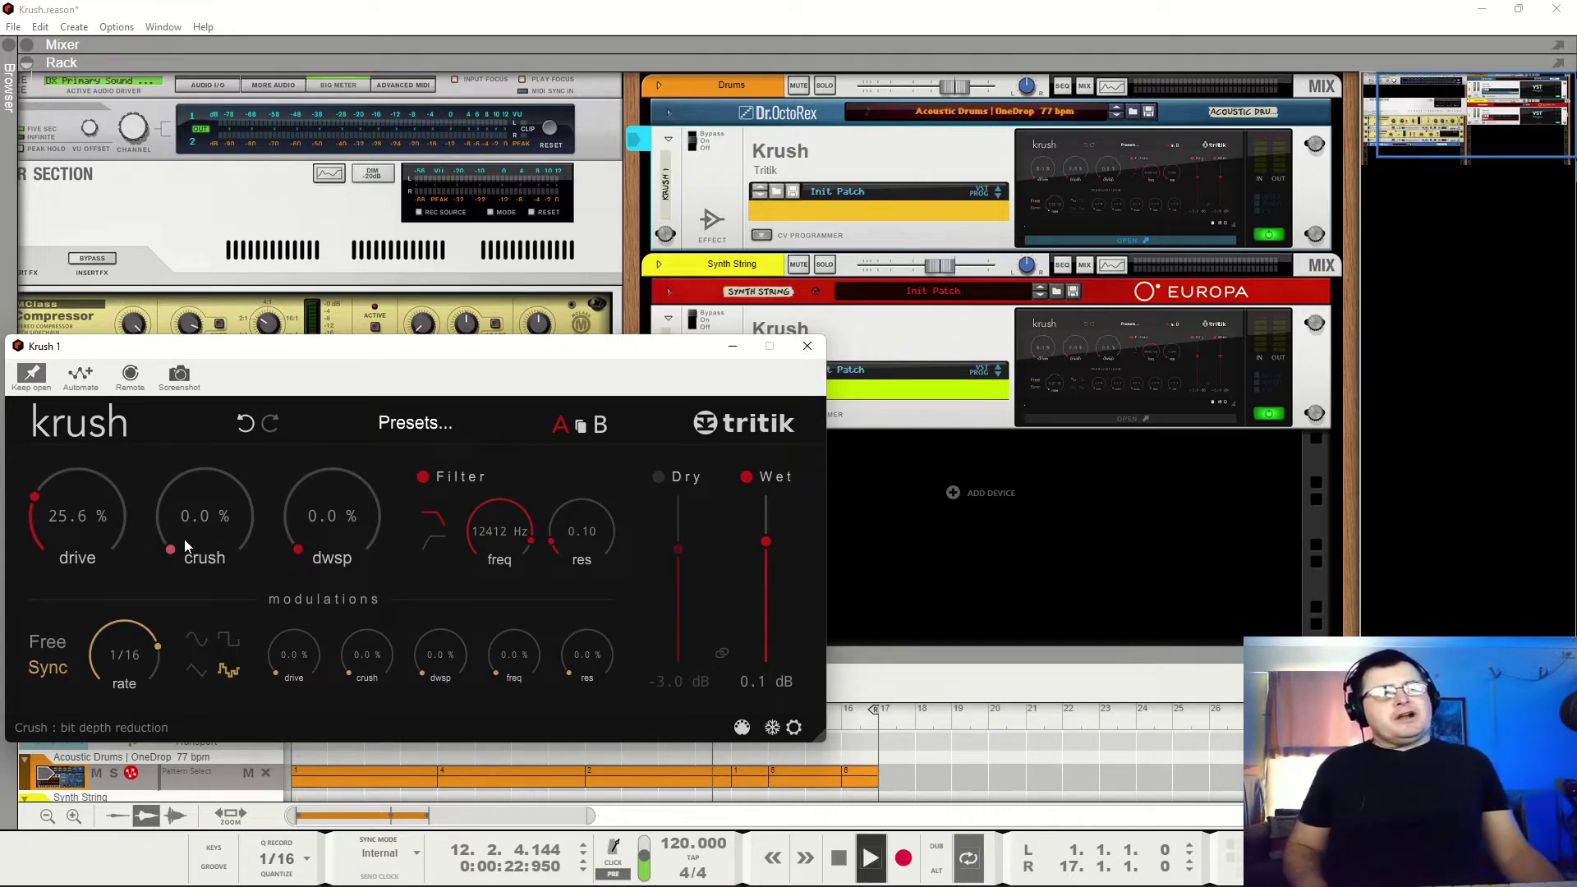
pyautogui.moveTo(184, 539); pyautogui.dragTo(196, 485)
pyautogui.press('space')
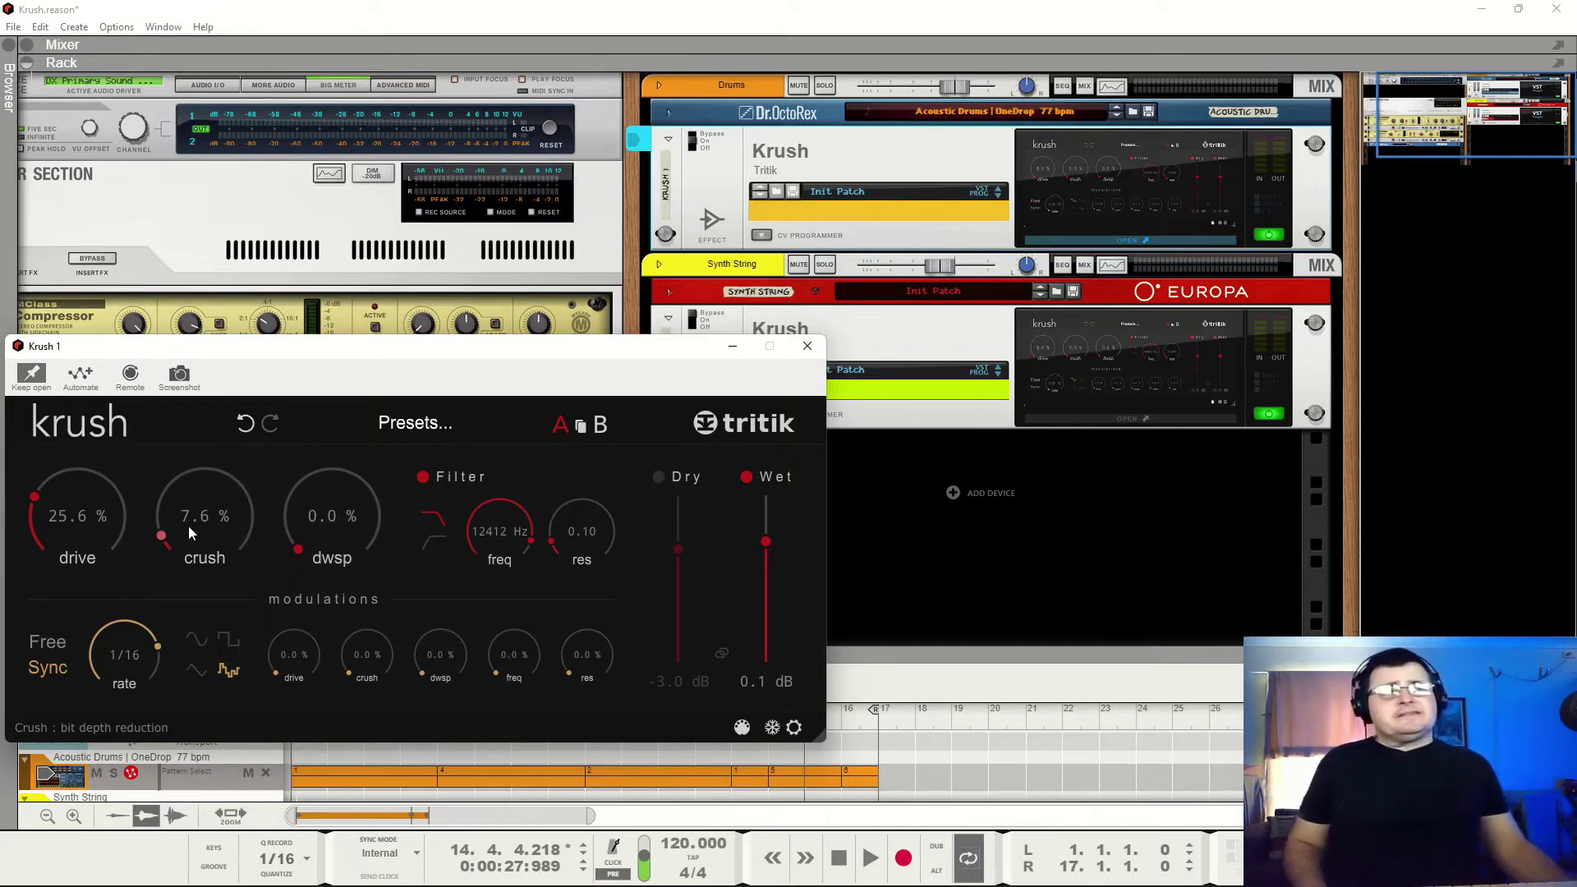
pyautogui.press('space')
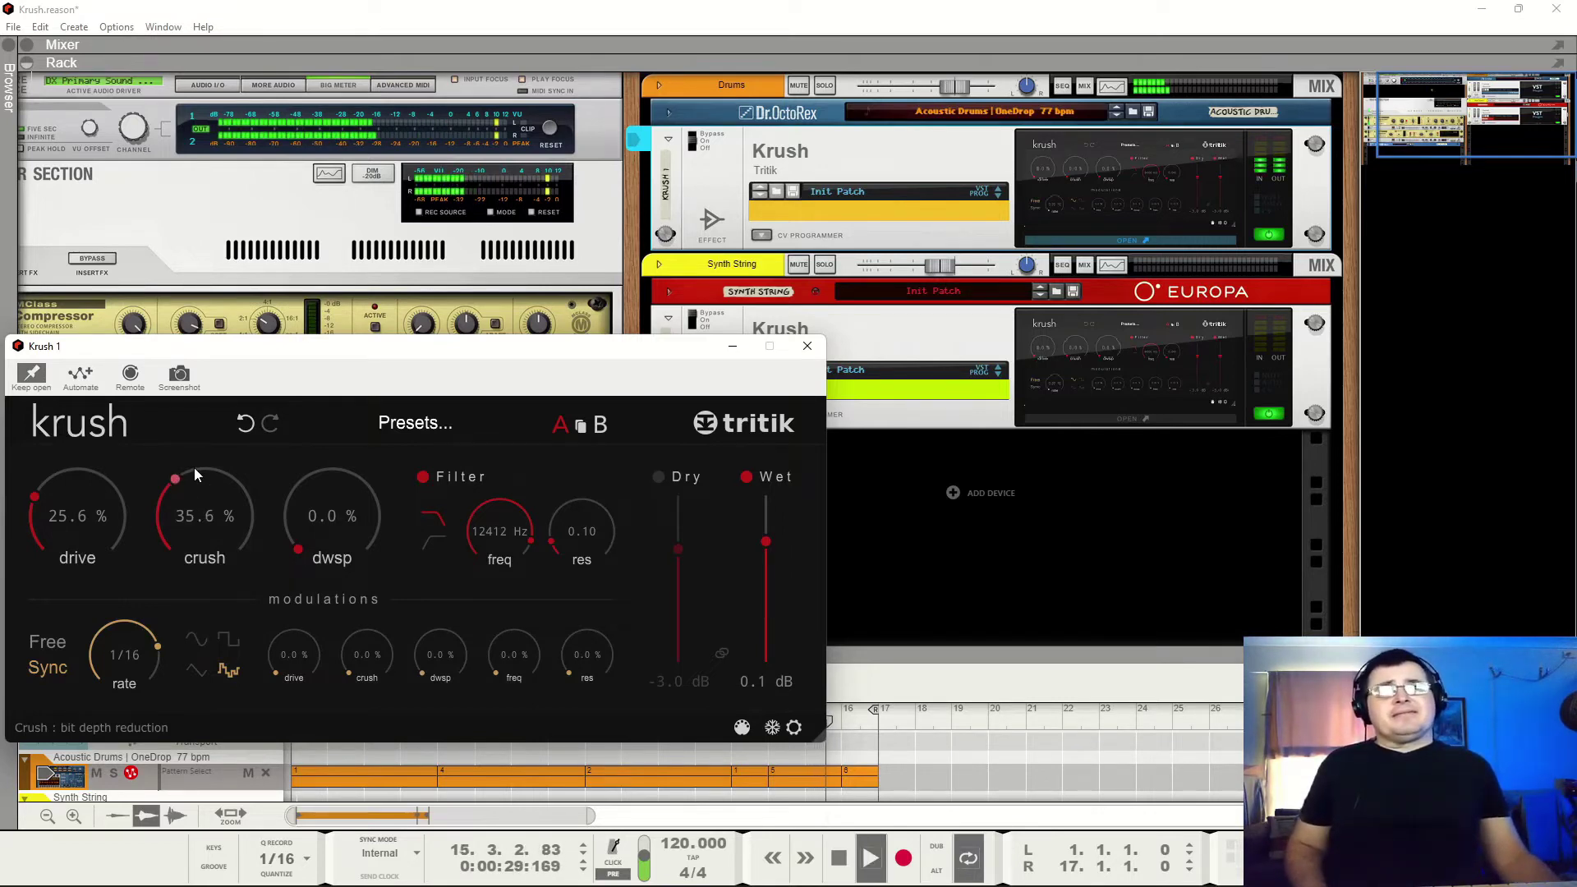
pyautogui.press('space')
pyautogui.moveTo(195, 483); pyautogui.dragTo(197, 538)
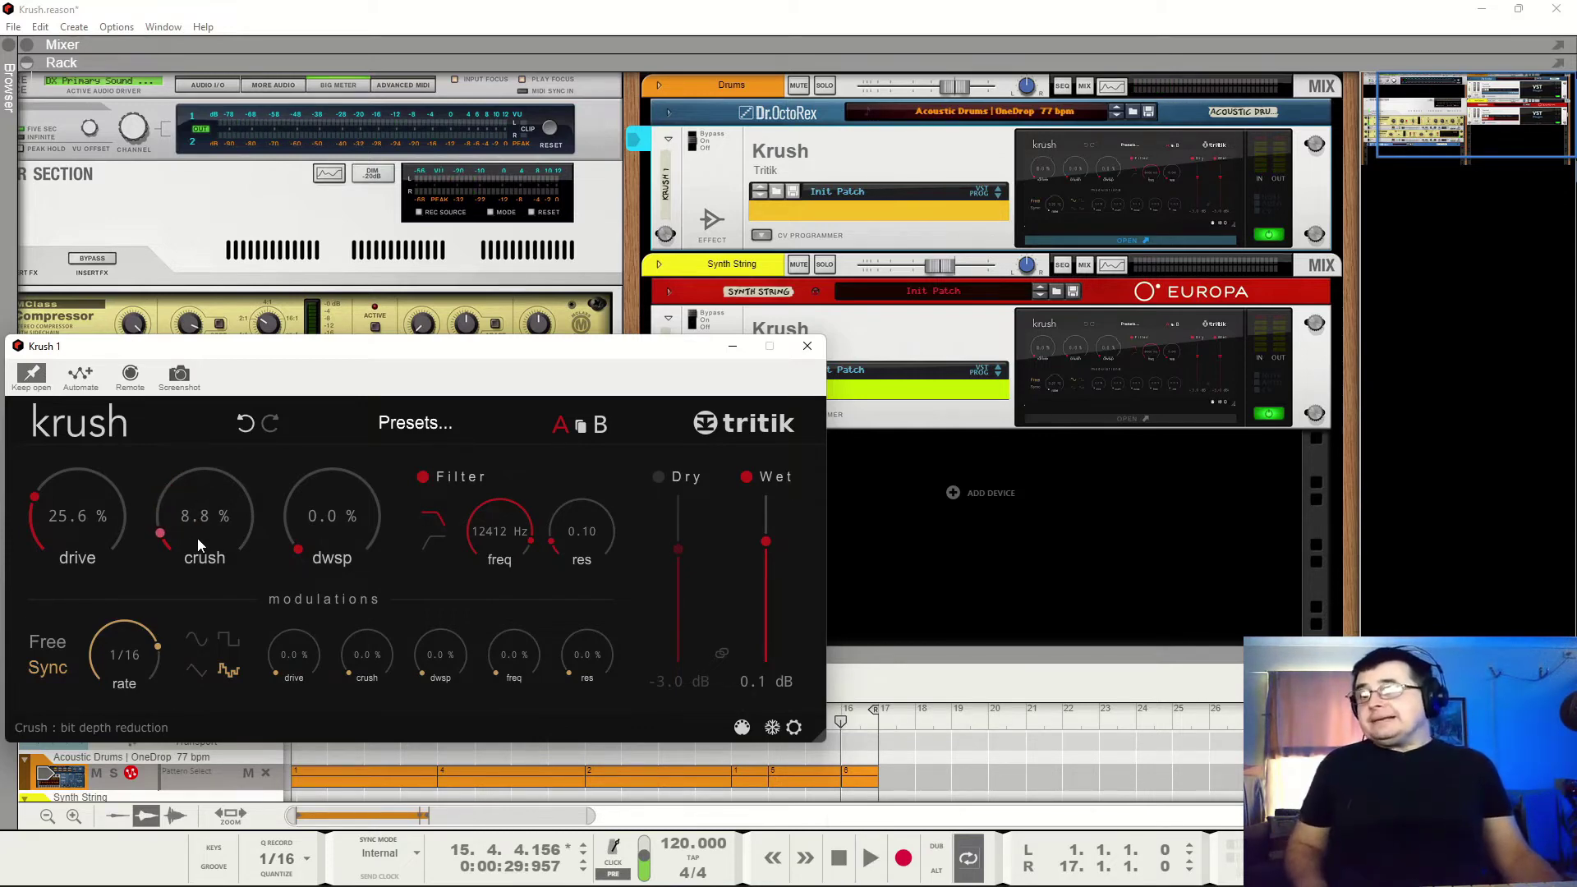
pyautogui.press('space')
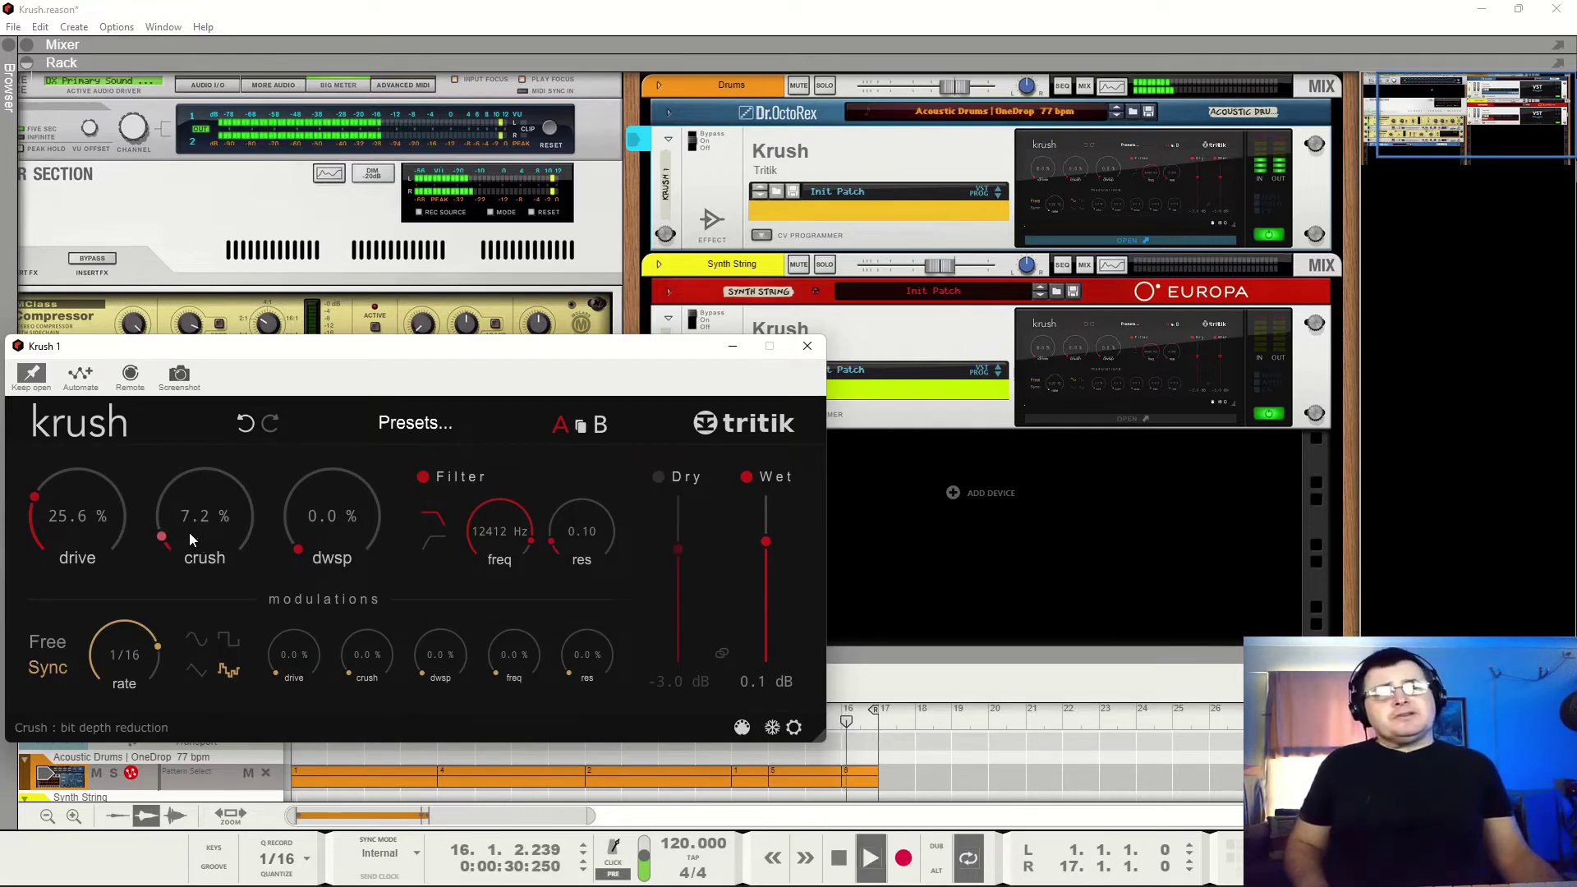
# Turn the filter off, set crush to 9.2 %, and play the drums briefly
pyautogui.moveTo(189, 533)
pyautogui.mouseDown()
pyautogui.moveTo(194, 554)
pyautogui.moveTo(189, 509)
pyautogui.moveTo(174, 530)
pyautogui.moveTo(197, 553)
pyautogui.moveTo(183, 507)
pyautogui.mouseUp()
pyautogui.click(424, 478)
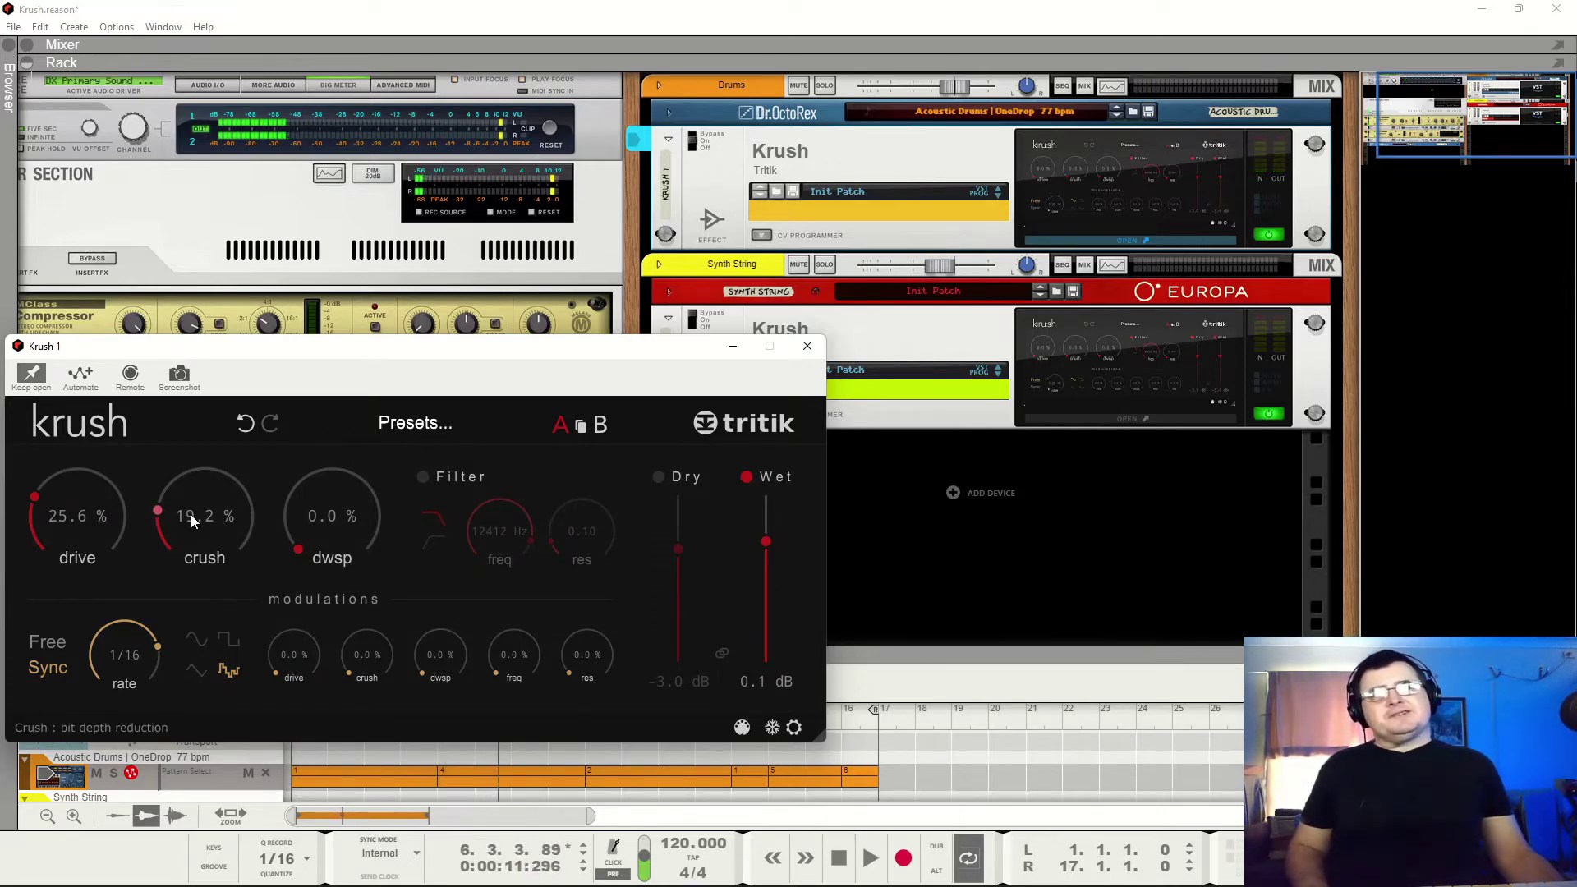
pyautogui.moveTo(190, 514)
pyautogui.mouseDown()
pyautogui.moveTo(219, 536)
pyautogui.moveTo(193, 524)
pyautogui.moveTo(194, 539)
pyautogui.mouseUp()
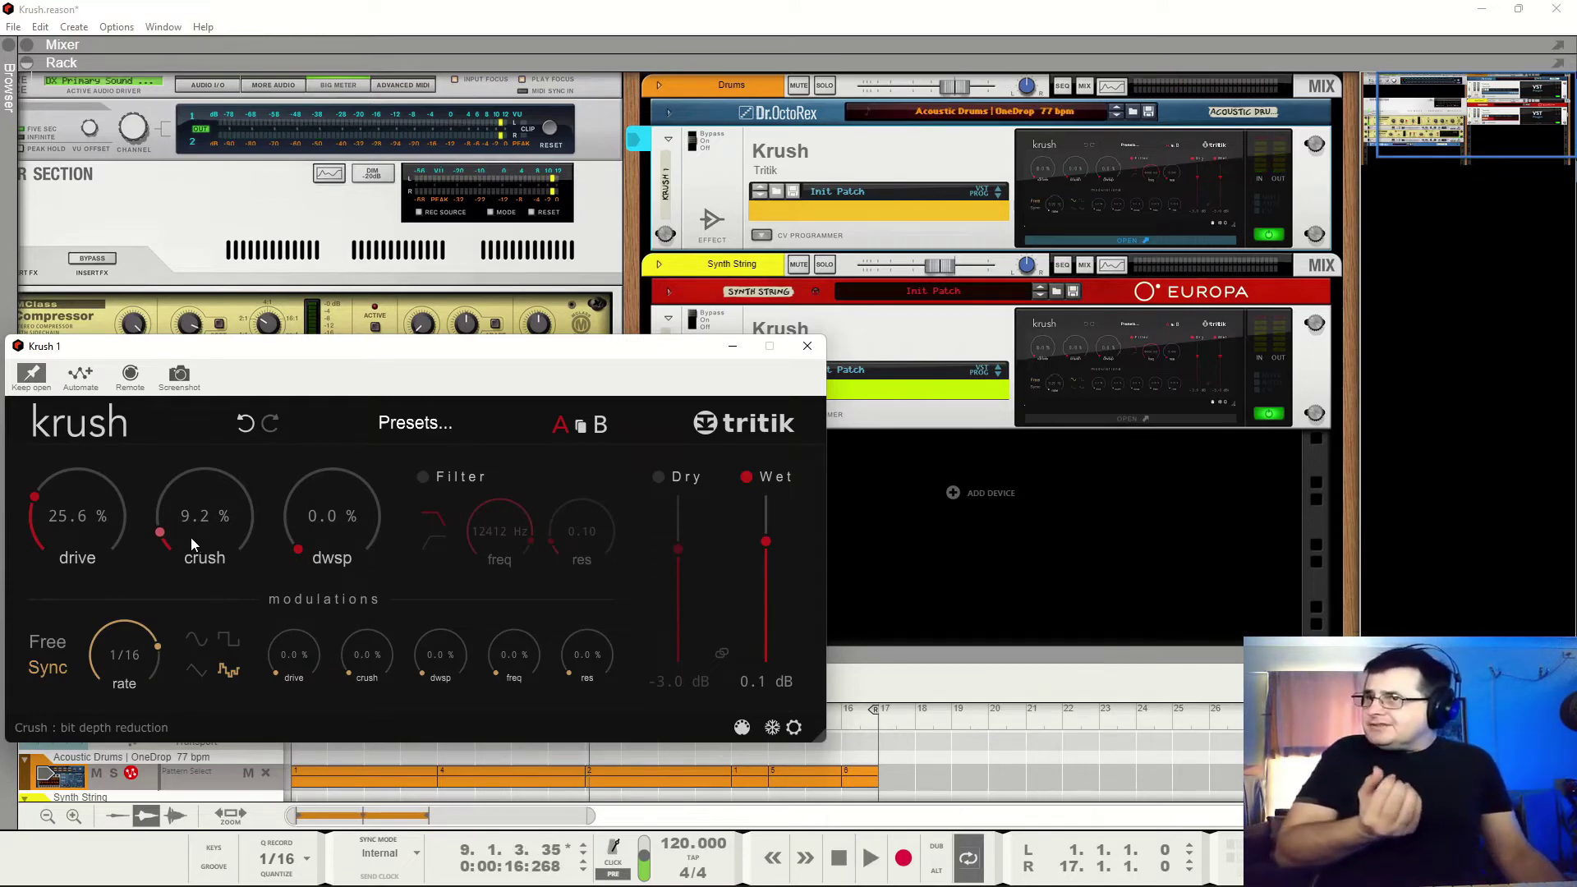
pyautogui.press('space')
pyautogui.moveTo(191, 534)
pyautogui.mouseDown()
pyautogui.moveTo(202, 553)
pyautogui.moveTo(201, 529)
pyautogui.mouseUp()
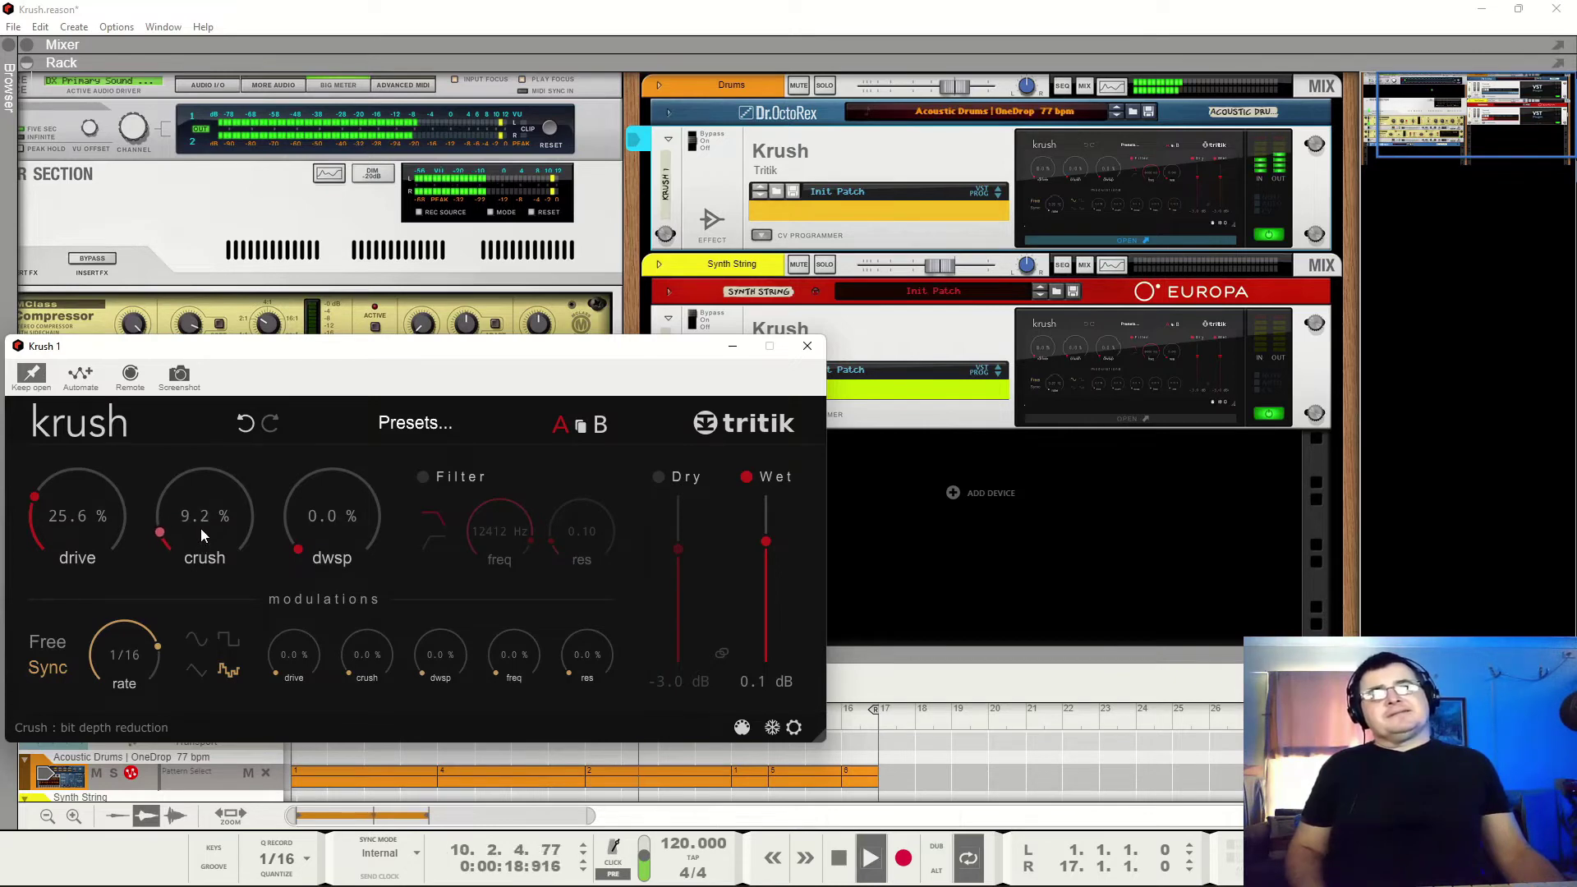
pyautogui.press('space')
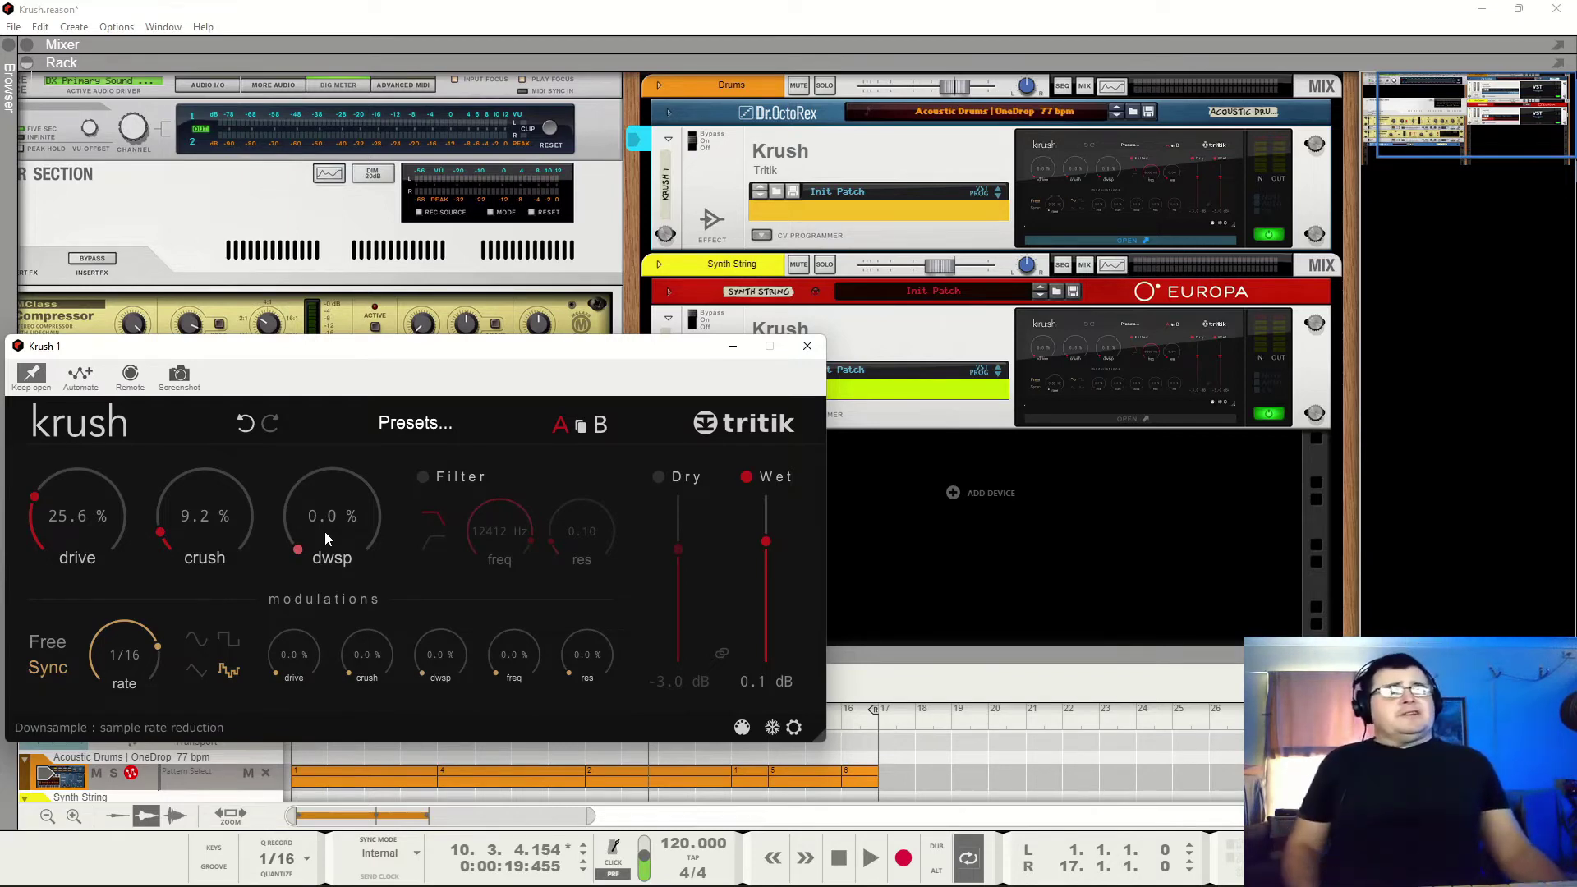
# Play the drums while raising downsampling to 12.0 %, and lower it to 5.2 %
pyautogui.press('space')
pyautogui.moveTo(323, 531)
pyautogui.mouseDown()
pyautogui.moveTo(332, 408)
pyautogui.moveTo(323, 506)
pyautogui.mouseUp()
pyautogui.press('space')
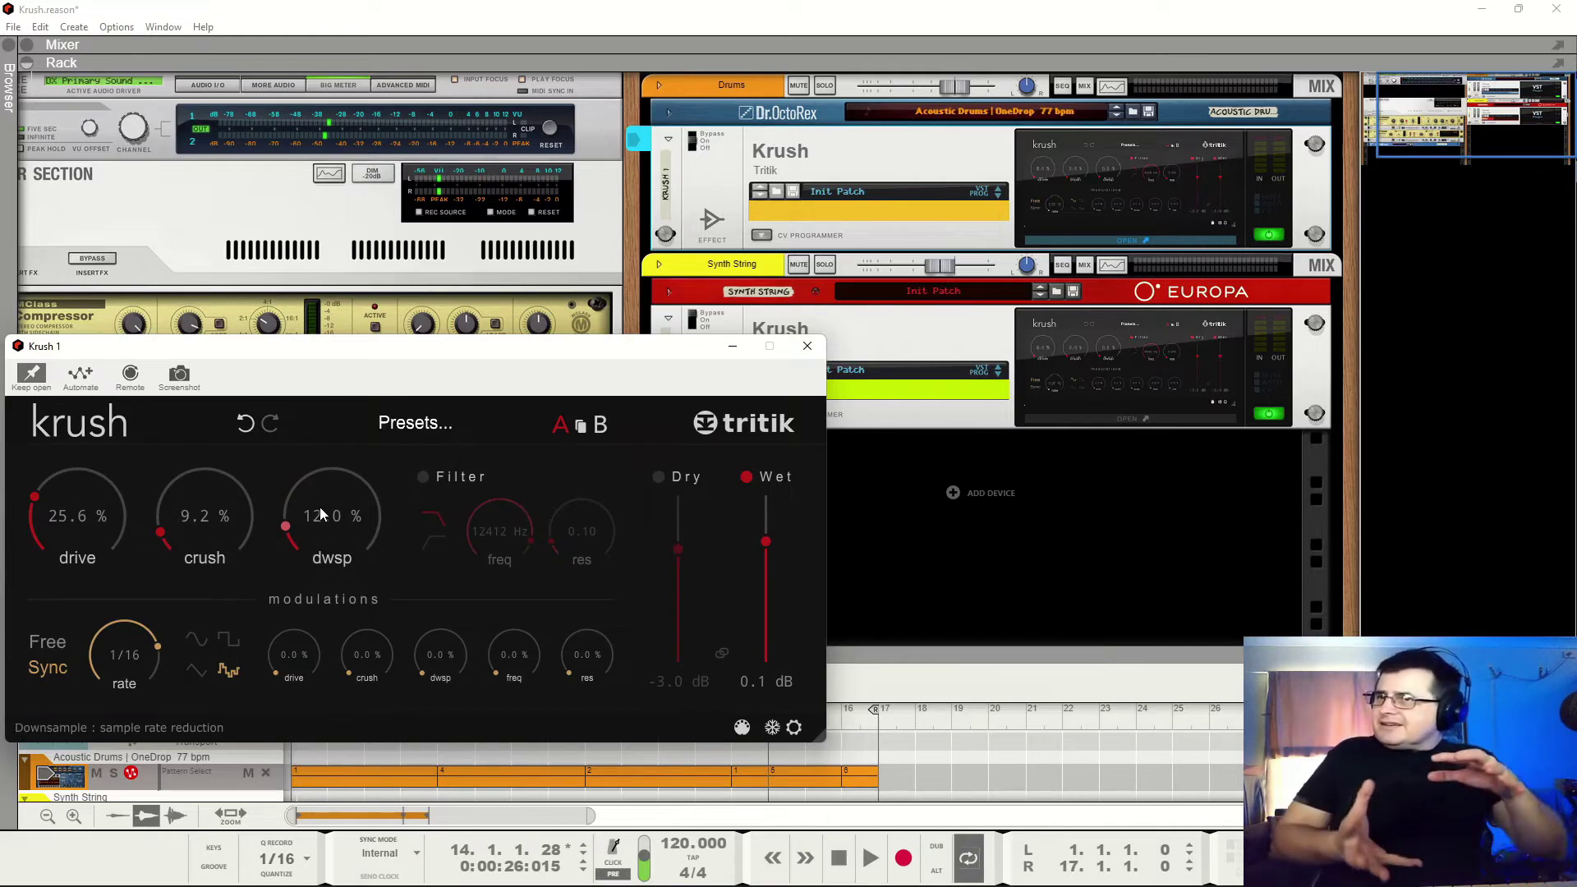
pyautogui.moveTo(320, 510)
pyautogui.mouseDown()
pyautogui.moveTo(328, 488)
pyautogui.moveTo(322, 524)
pyautogui.mouseUp()
pyautogui.press('space')
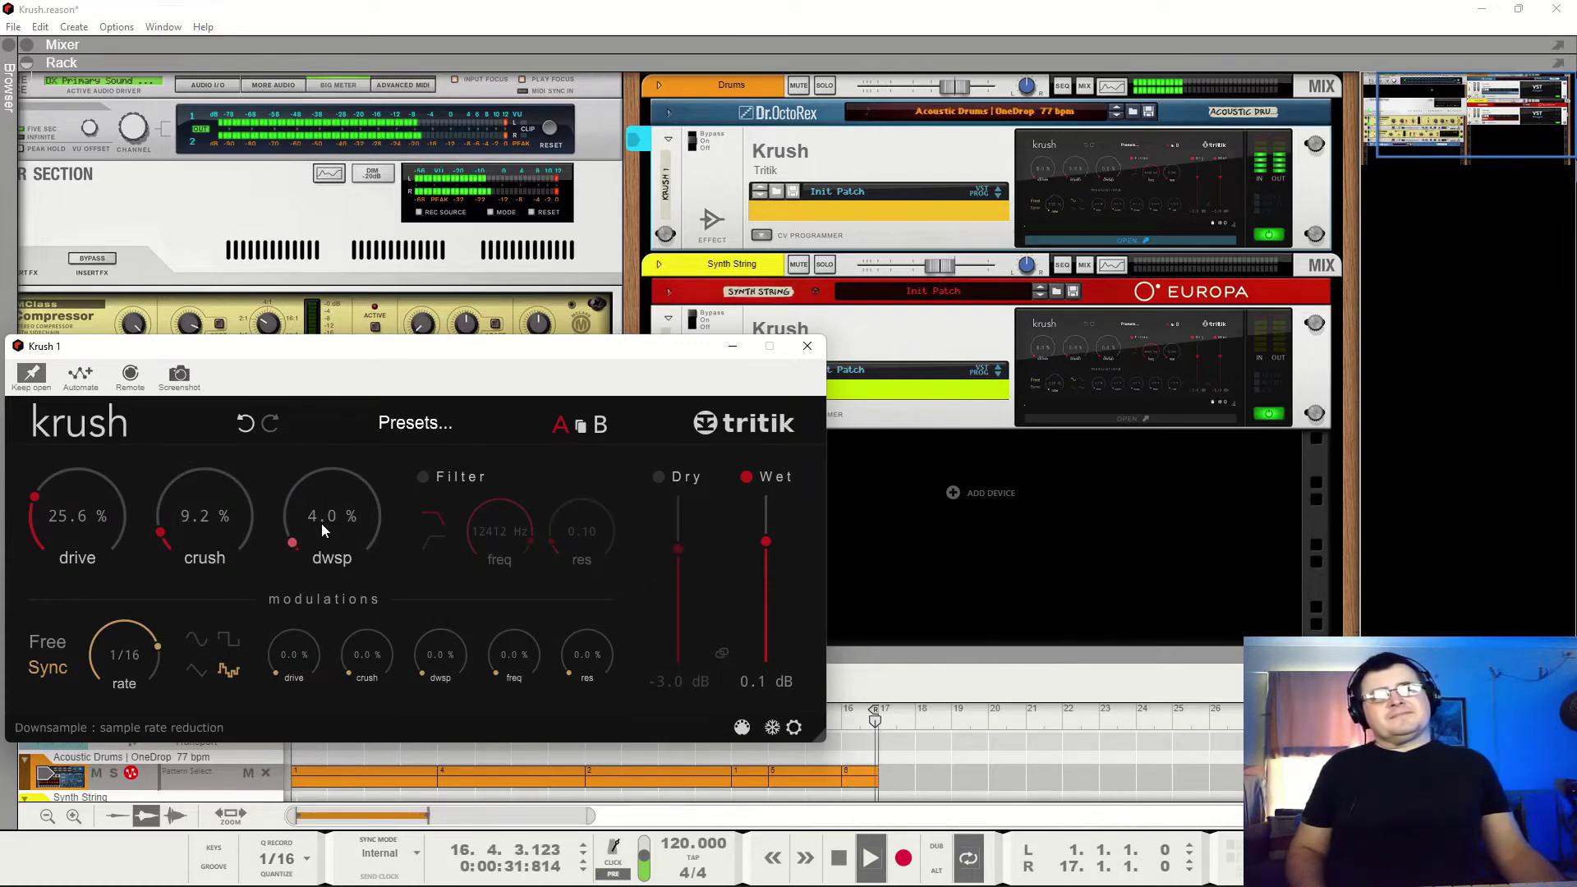
pyautogui.moveTo(319, 524); pyautogui.dragTo(323, 520)
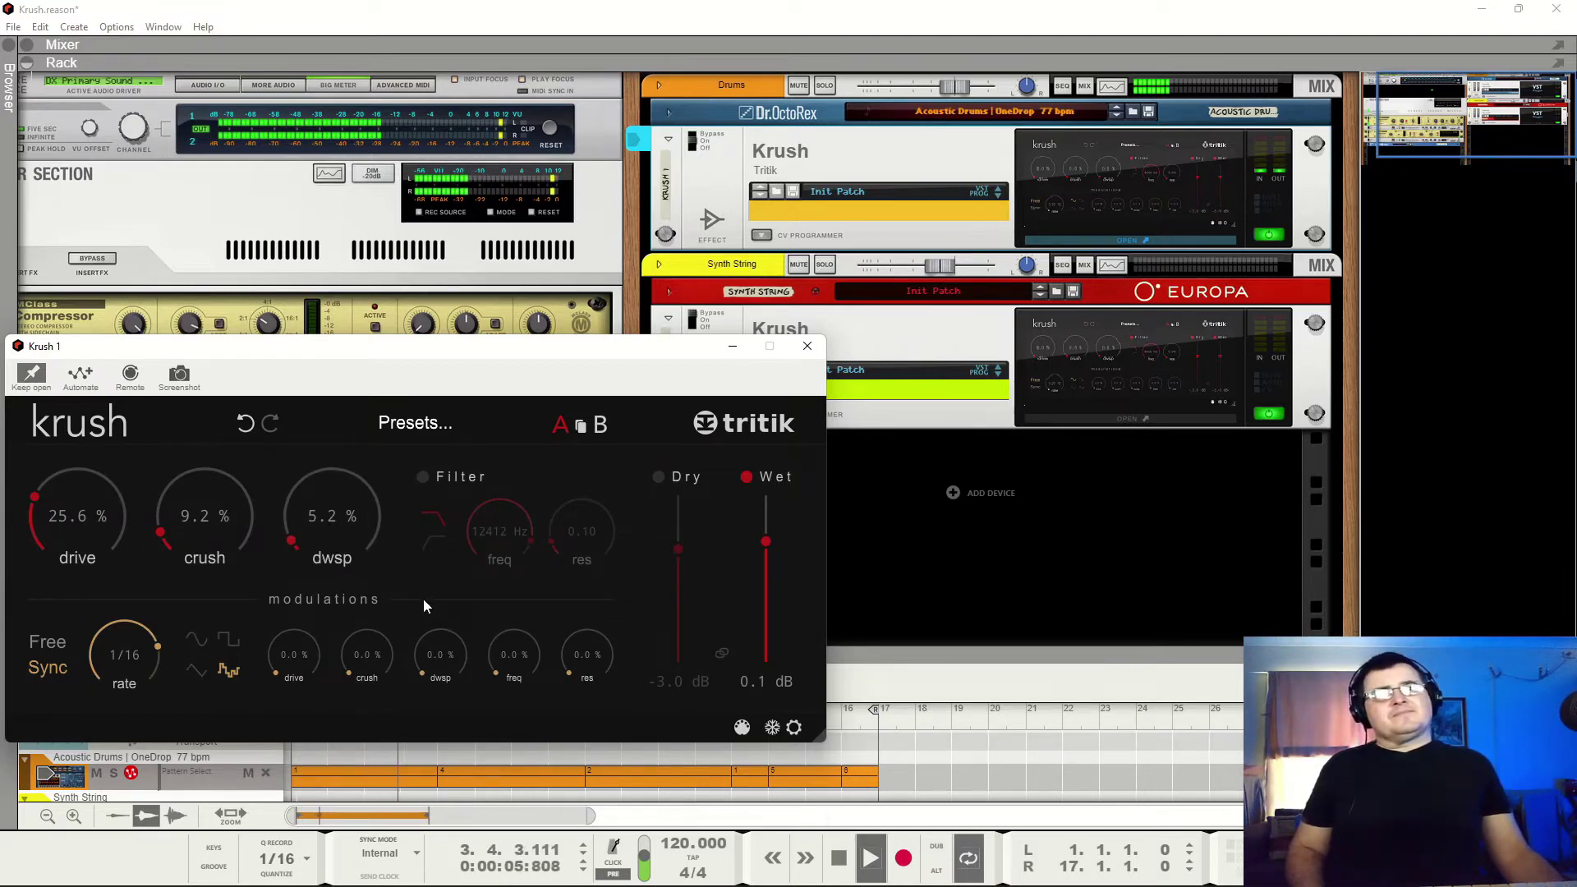
# Turn the filter back on, and compare the drums with Krush bypassed and enabled before stopping playback
pyautogui.click(431, 480)
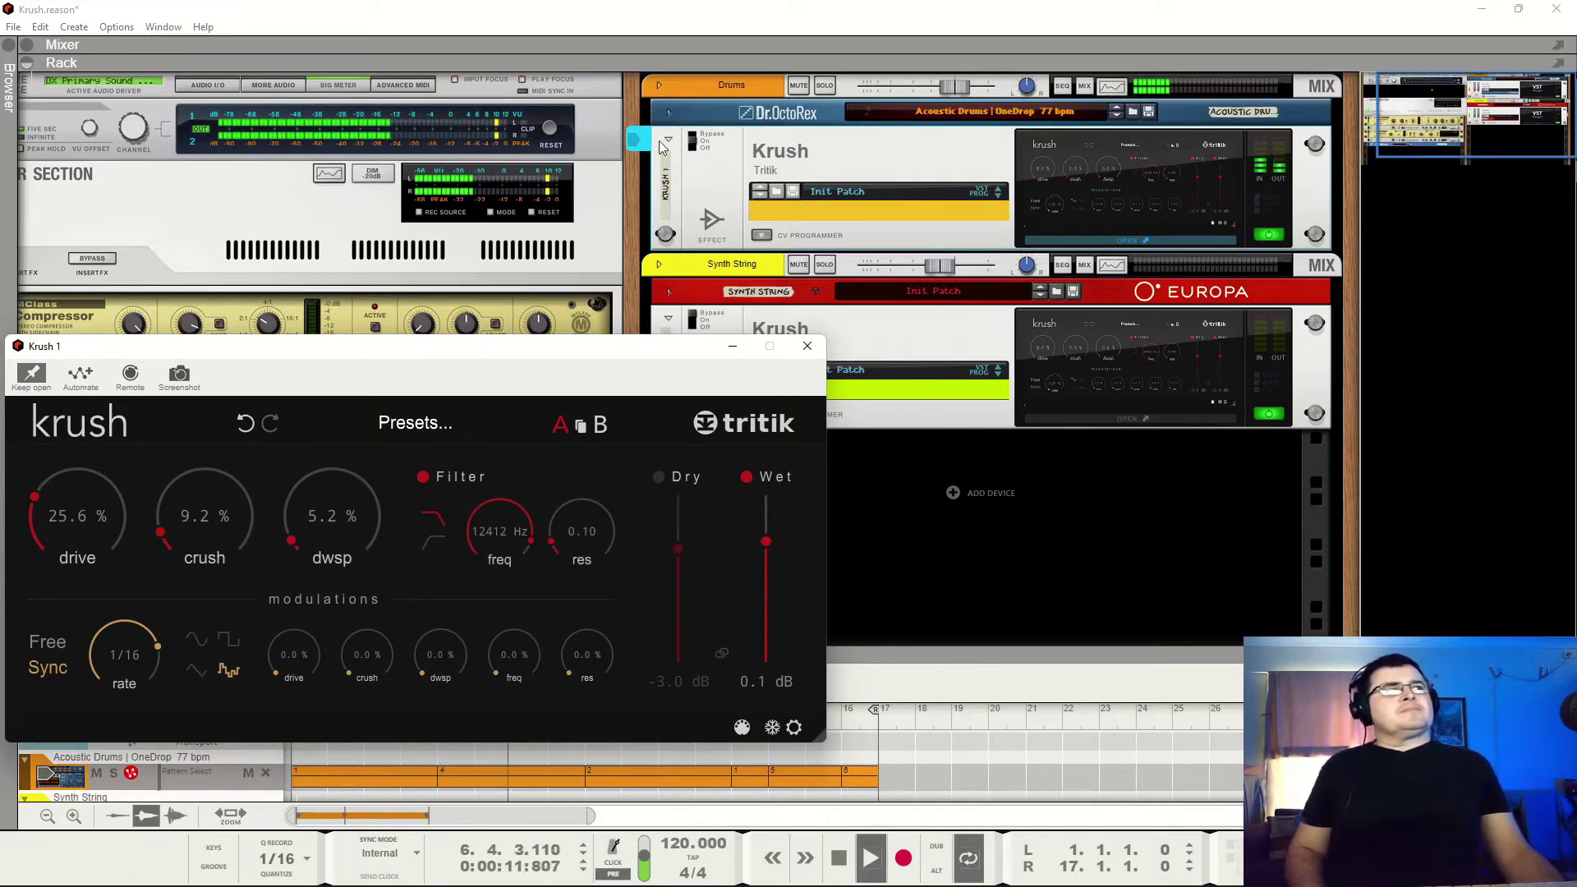
pyautogui.click(704, 127)
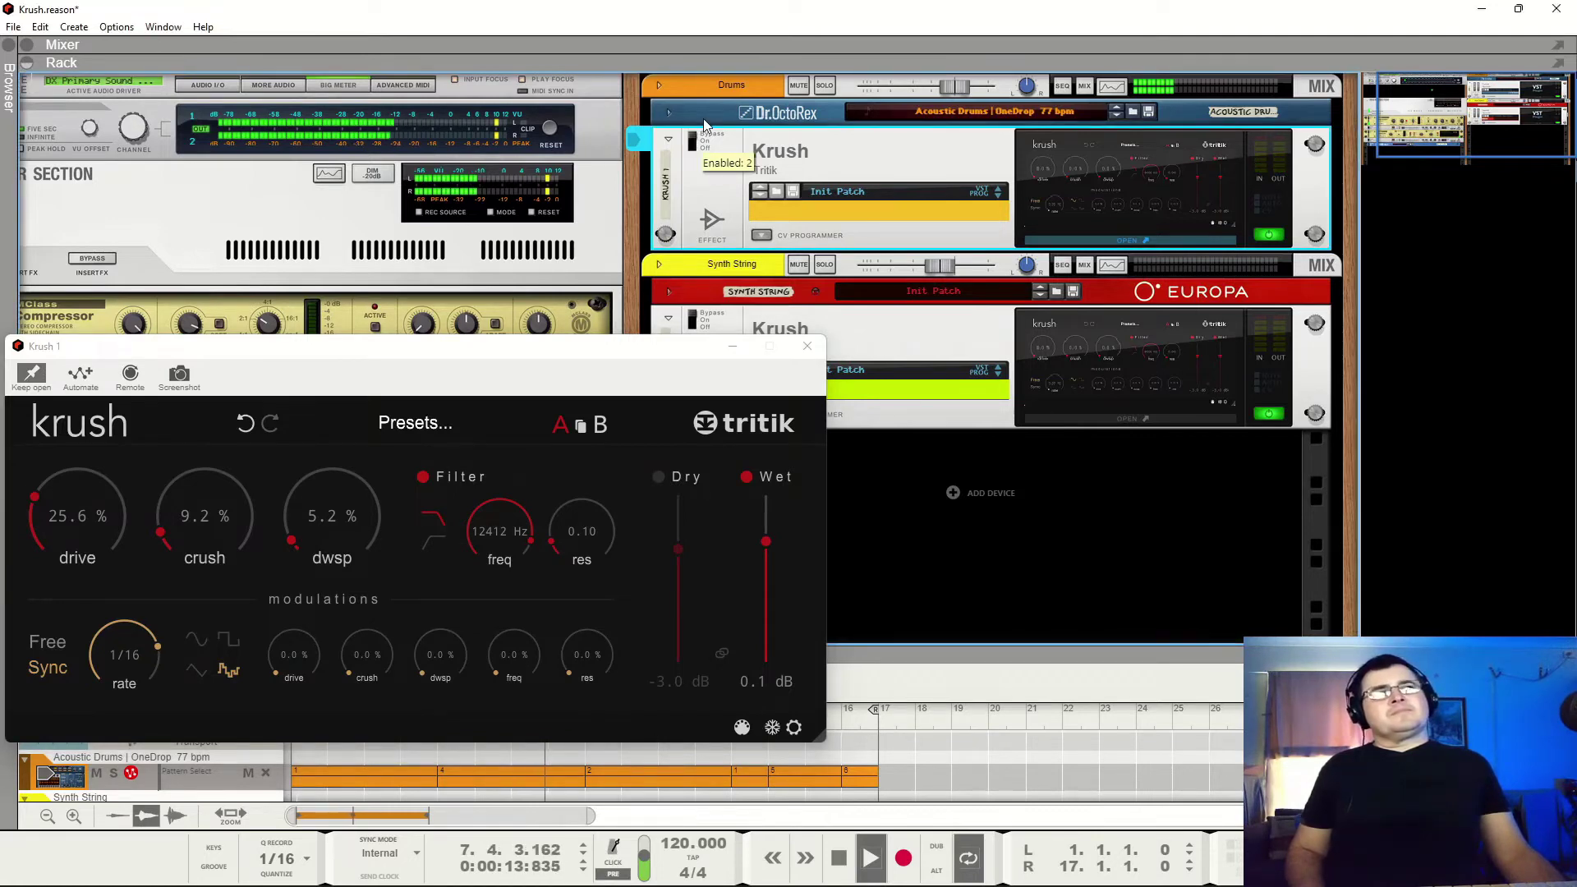
pyautogui.click(699, 144)
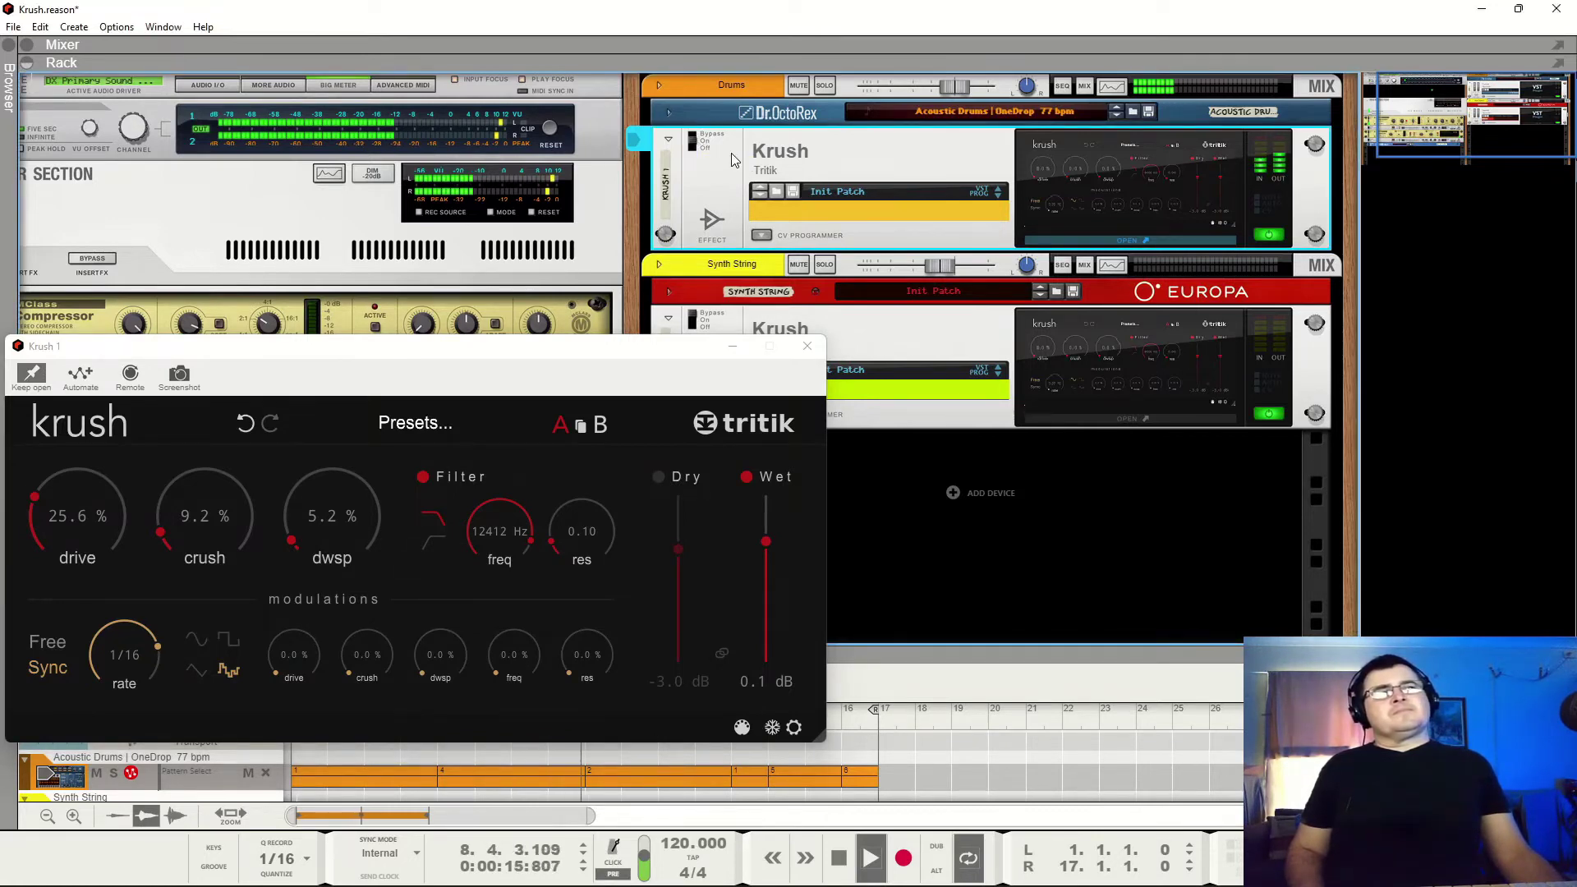
pyautogui.press('space')
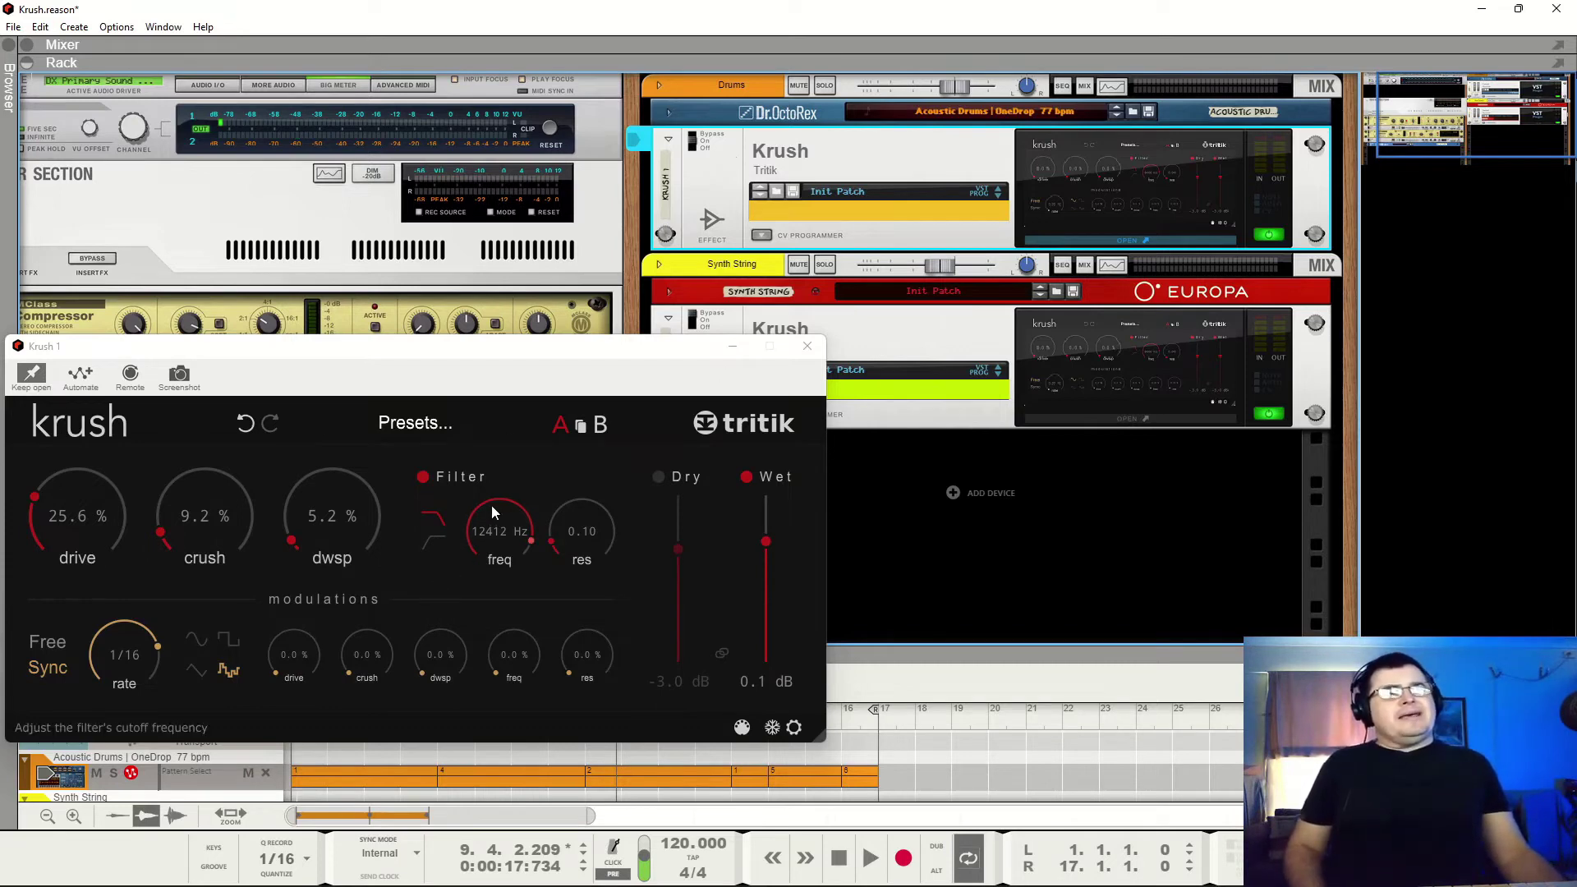
# Play the drums while lowering the low-pass cutoff to 10179 Hz, and compare the result with Krush bypassed
pyautogui.press('space')
pyautogui.moveTo(532, 549); pyautogui.dragTo(525, 556)
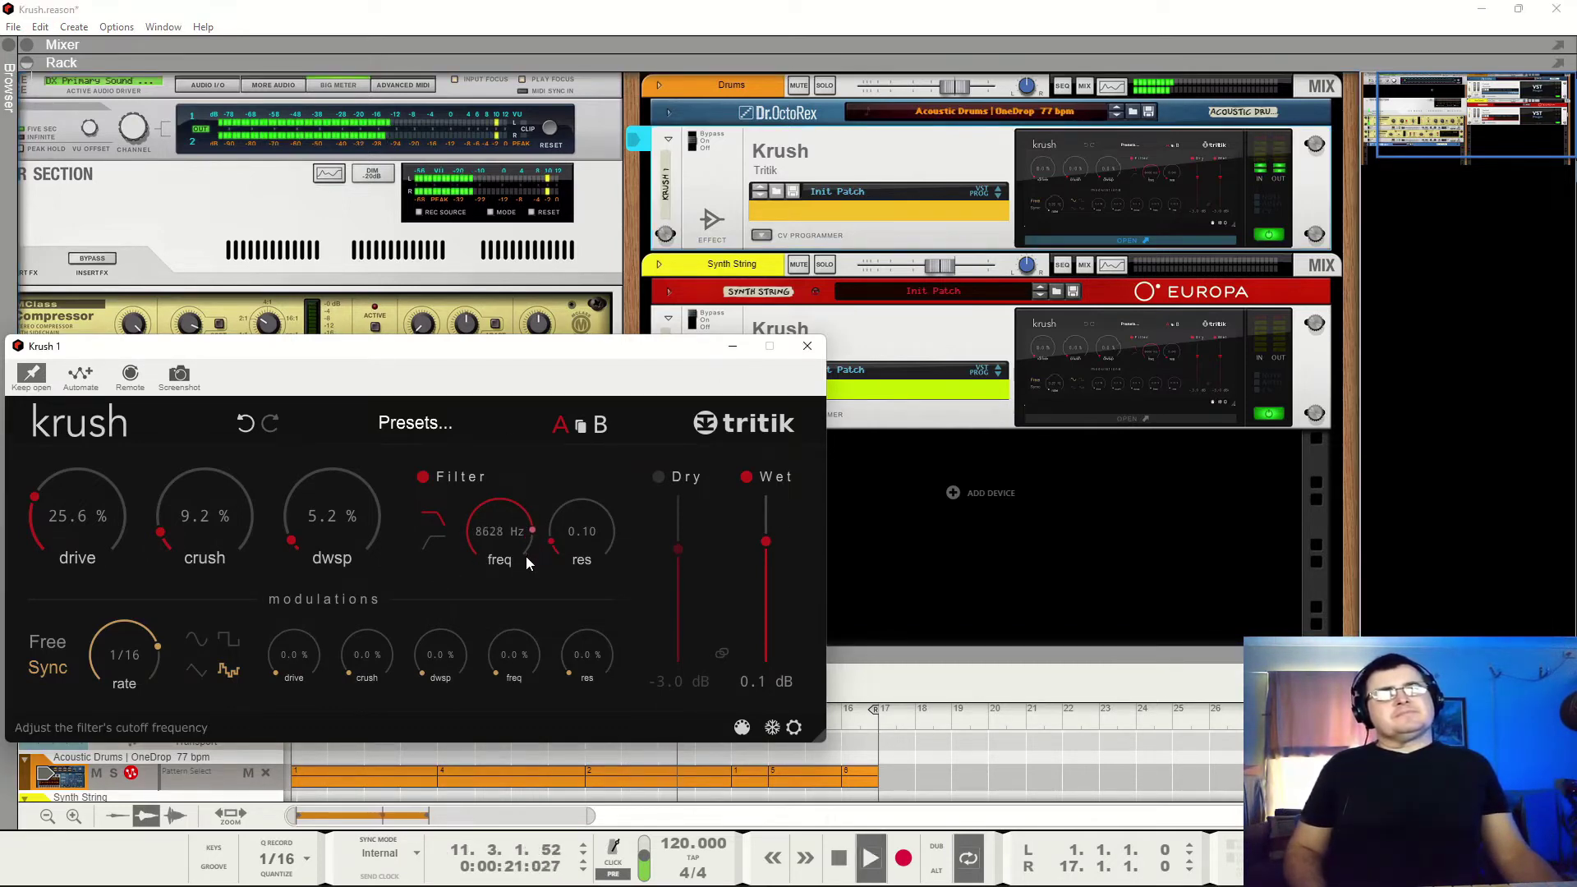
pyautogui.press('space')
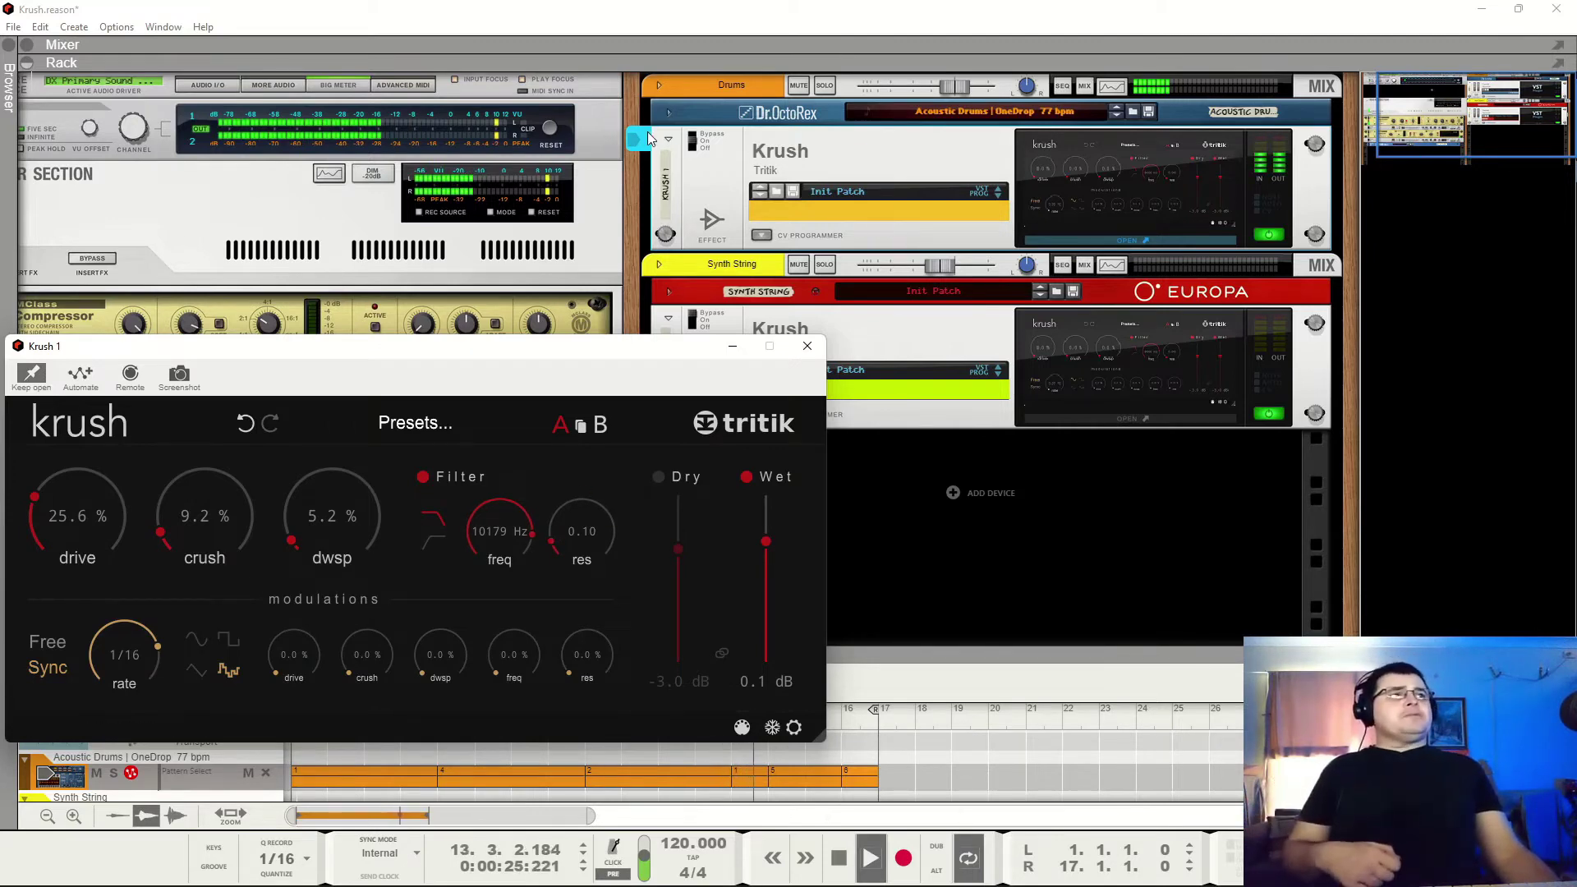
pyautogui.click(696, 146)
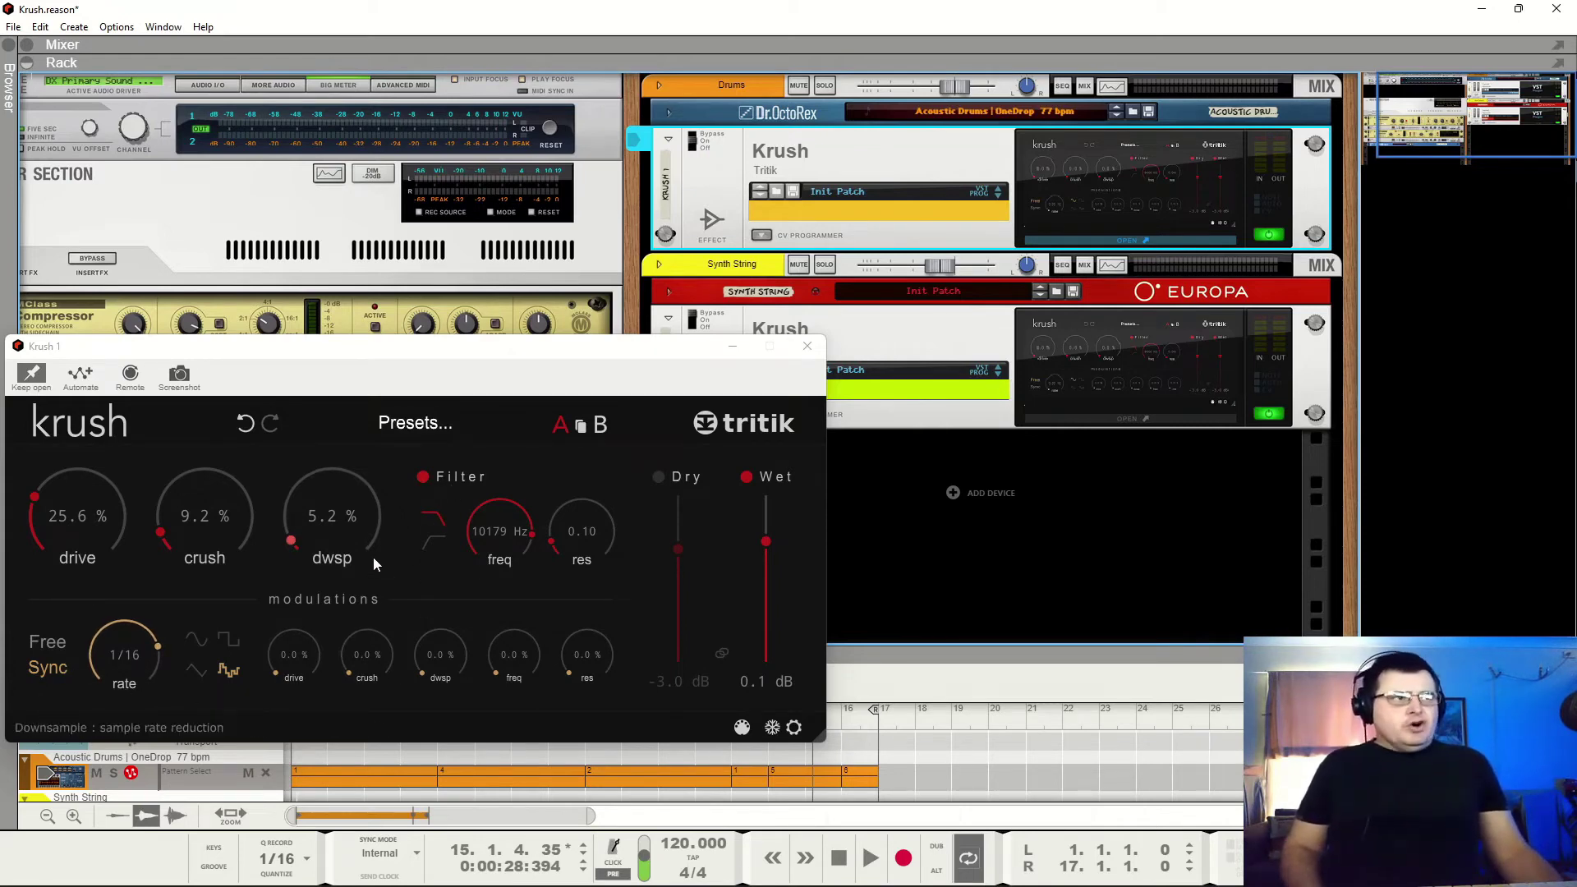
# Enable the dry signal, play the drums while raising its level to 0.4 dB, and switch it off again
pyautogui.click(659, 477)
pyautogui.press('space')
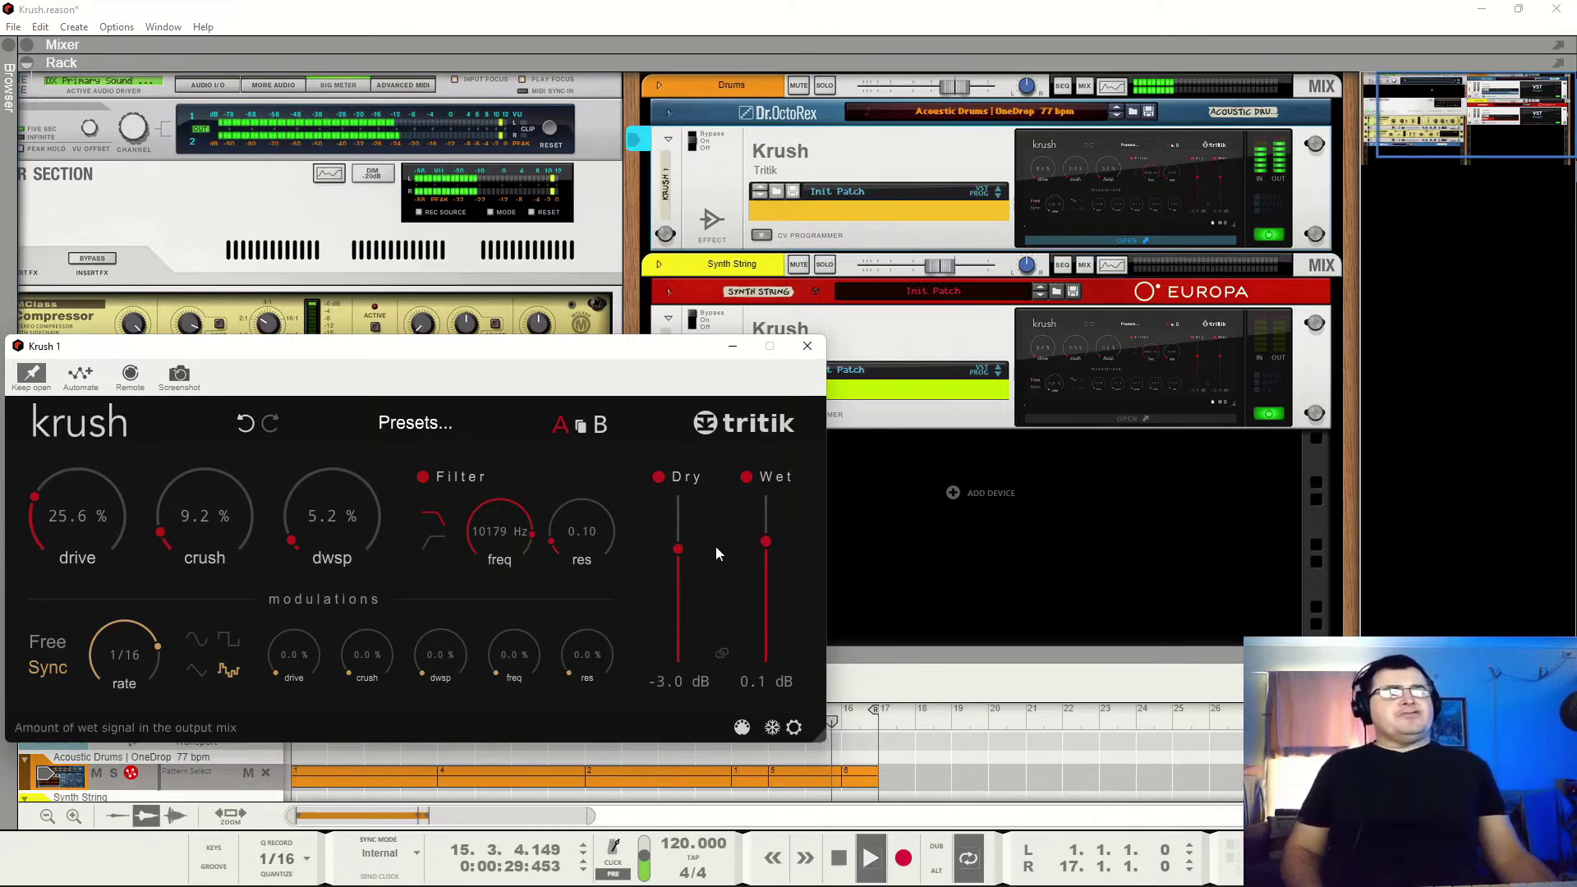
pyautogui.moveTo(680, 552)
pyautogui.mouseDown()
pyautogui.moveTo(698, 708)
pyautogui.moveTo(703, 540)
pyautogui.mouseUp()
pyautogui.press('space')
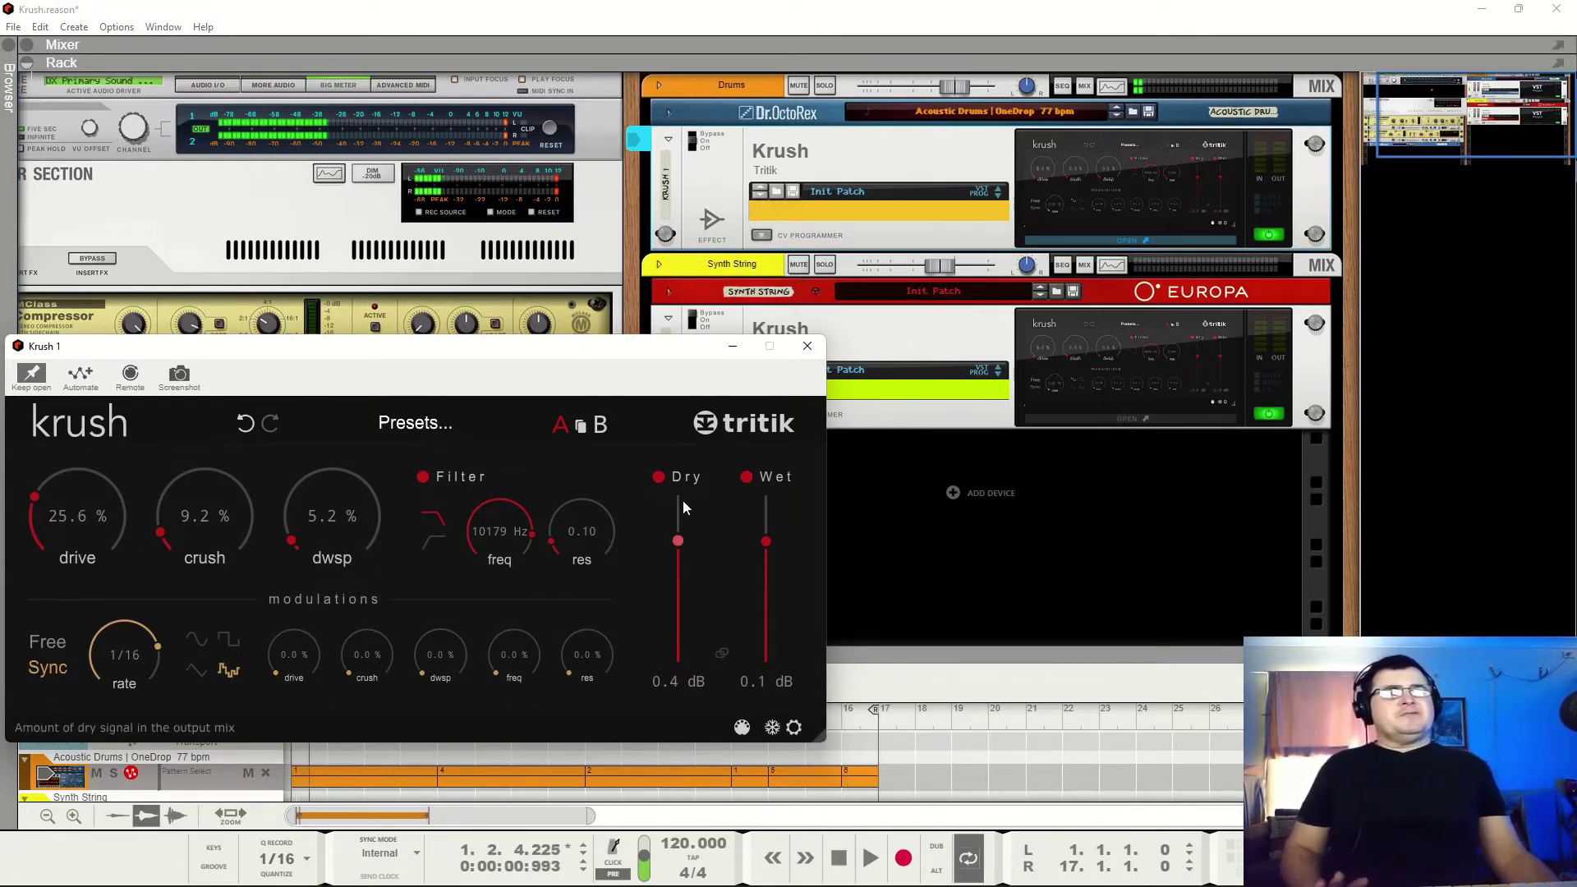
pyautogui.click(659, 477)
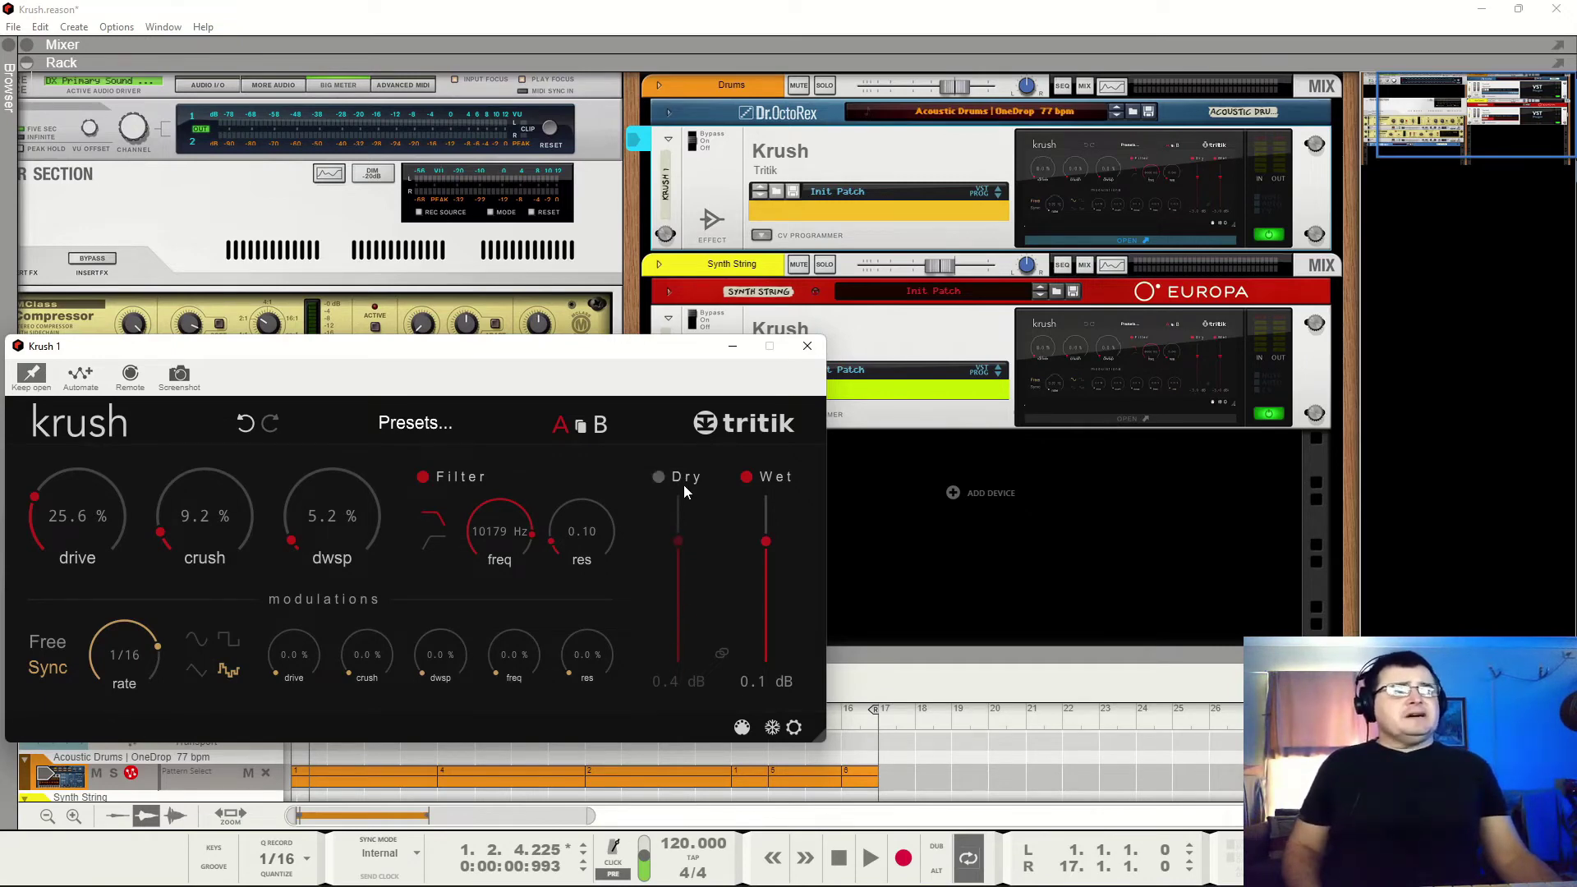
# Compare the drums with the dry signal on and off at 0.1 dB, leave it enabled, and lower it to -inf
pyautogui.click(658, 476)
pyautogui.moveTo(666, 514); pyautogui.dragTo(697, 540)
pyautogui.press('space')
pyautogui.click(658, 477)
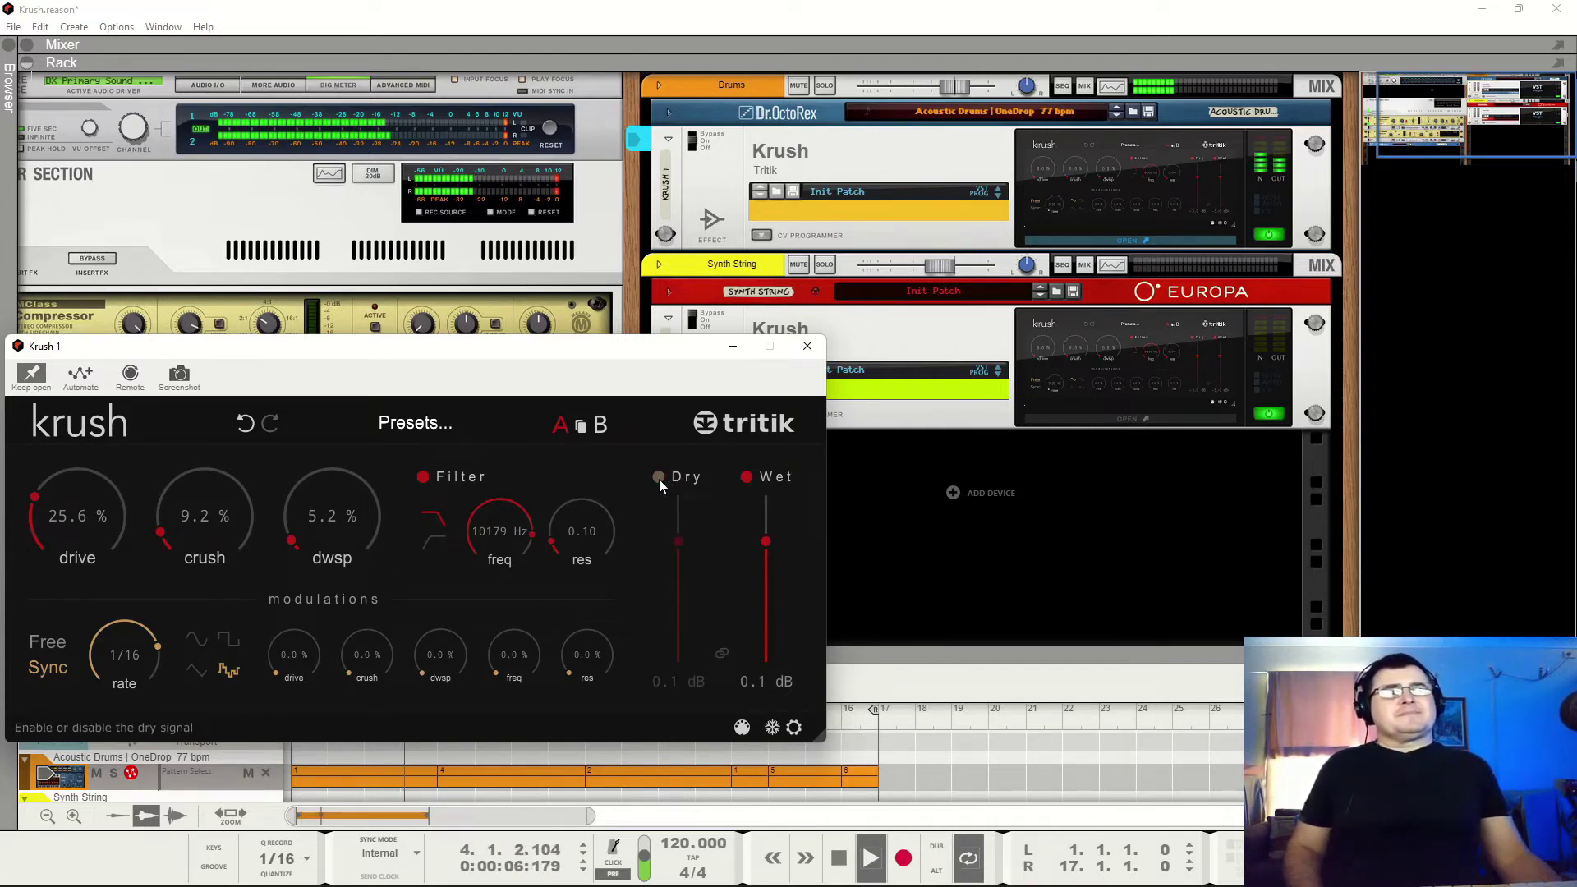
pyautogui.click(659, 479)
pyautogui.moveTo(678, 538); pyautogui.dragTo(680, 659)
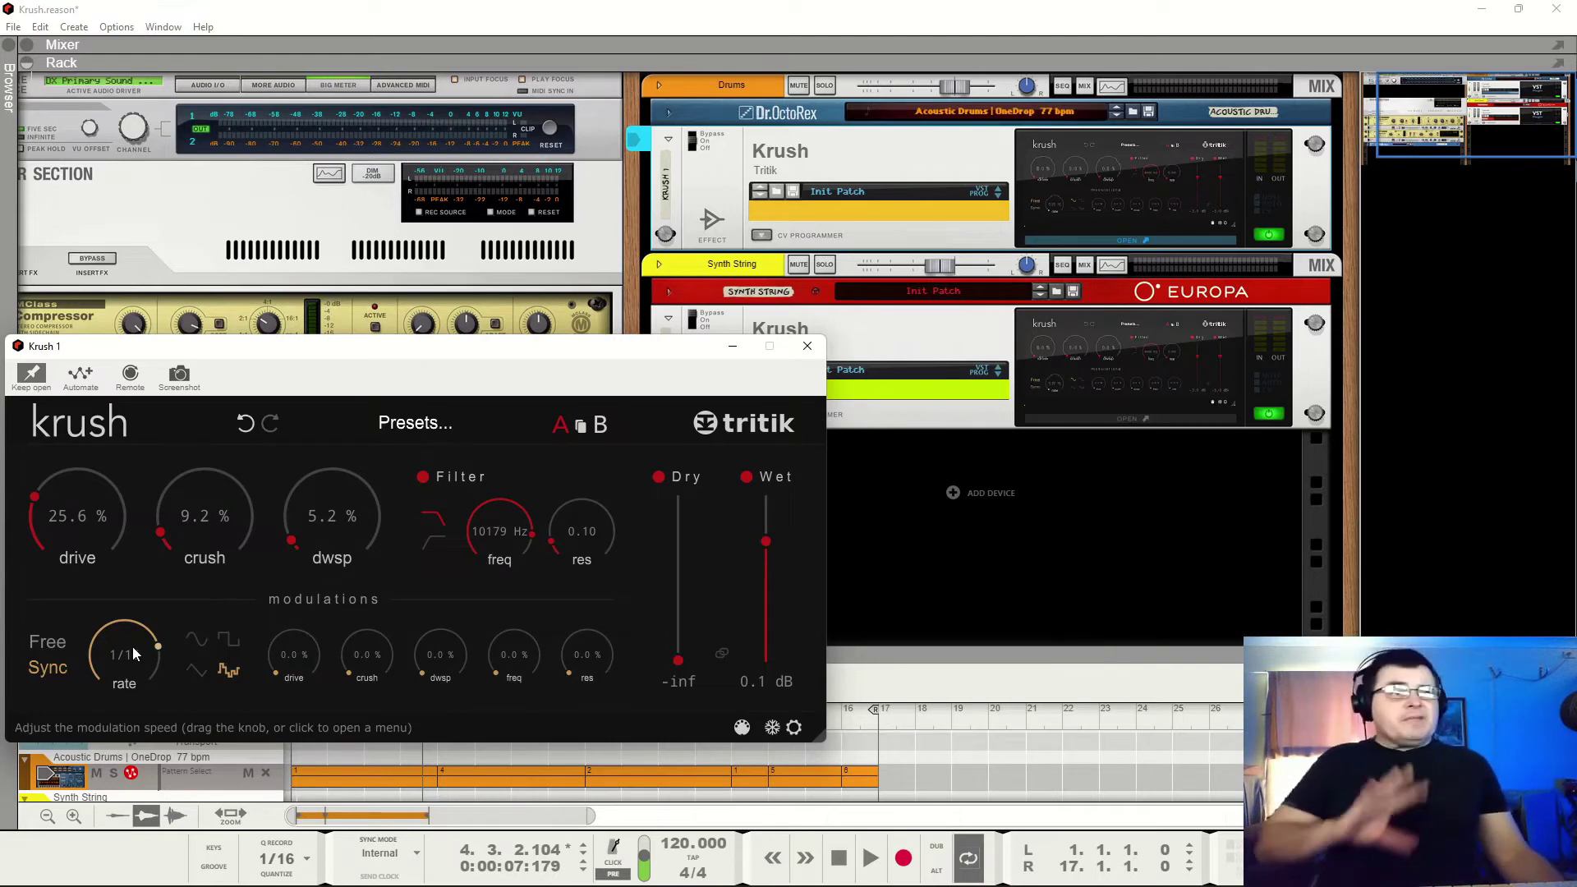
# Switch the modulation rate to Free, set the filter frequency modulation depth to 50.8 %, and play the drums briefly
pyautogui.click(51, 653)
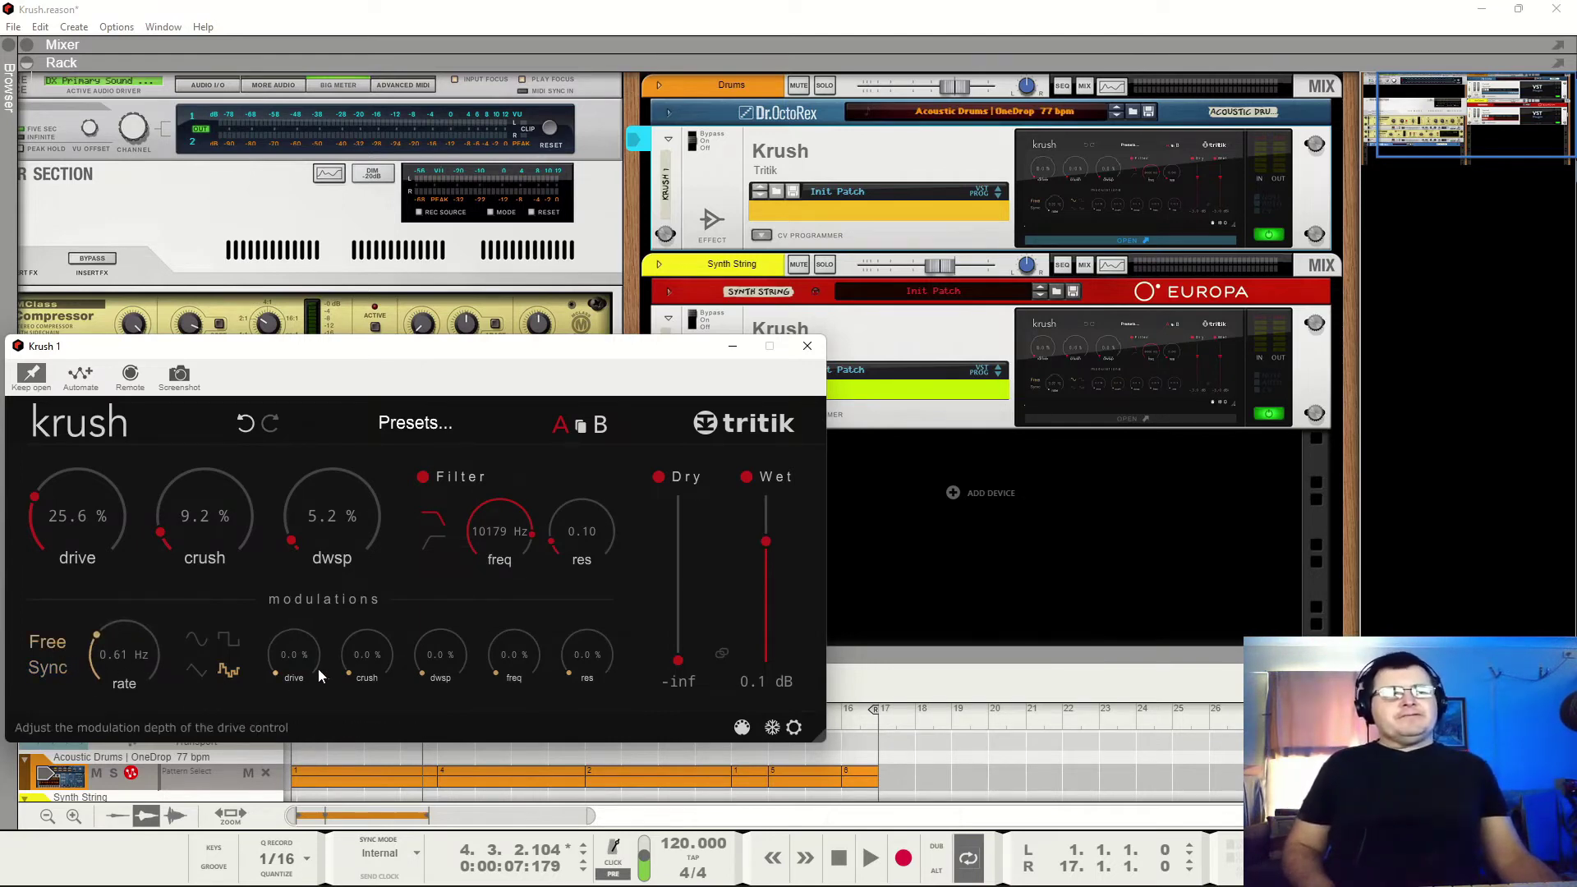
pyautogui.moveTo(509, 653); pyautogui.dragTo(506, 591)
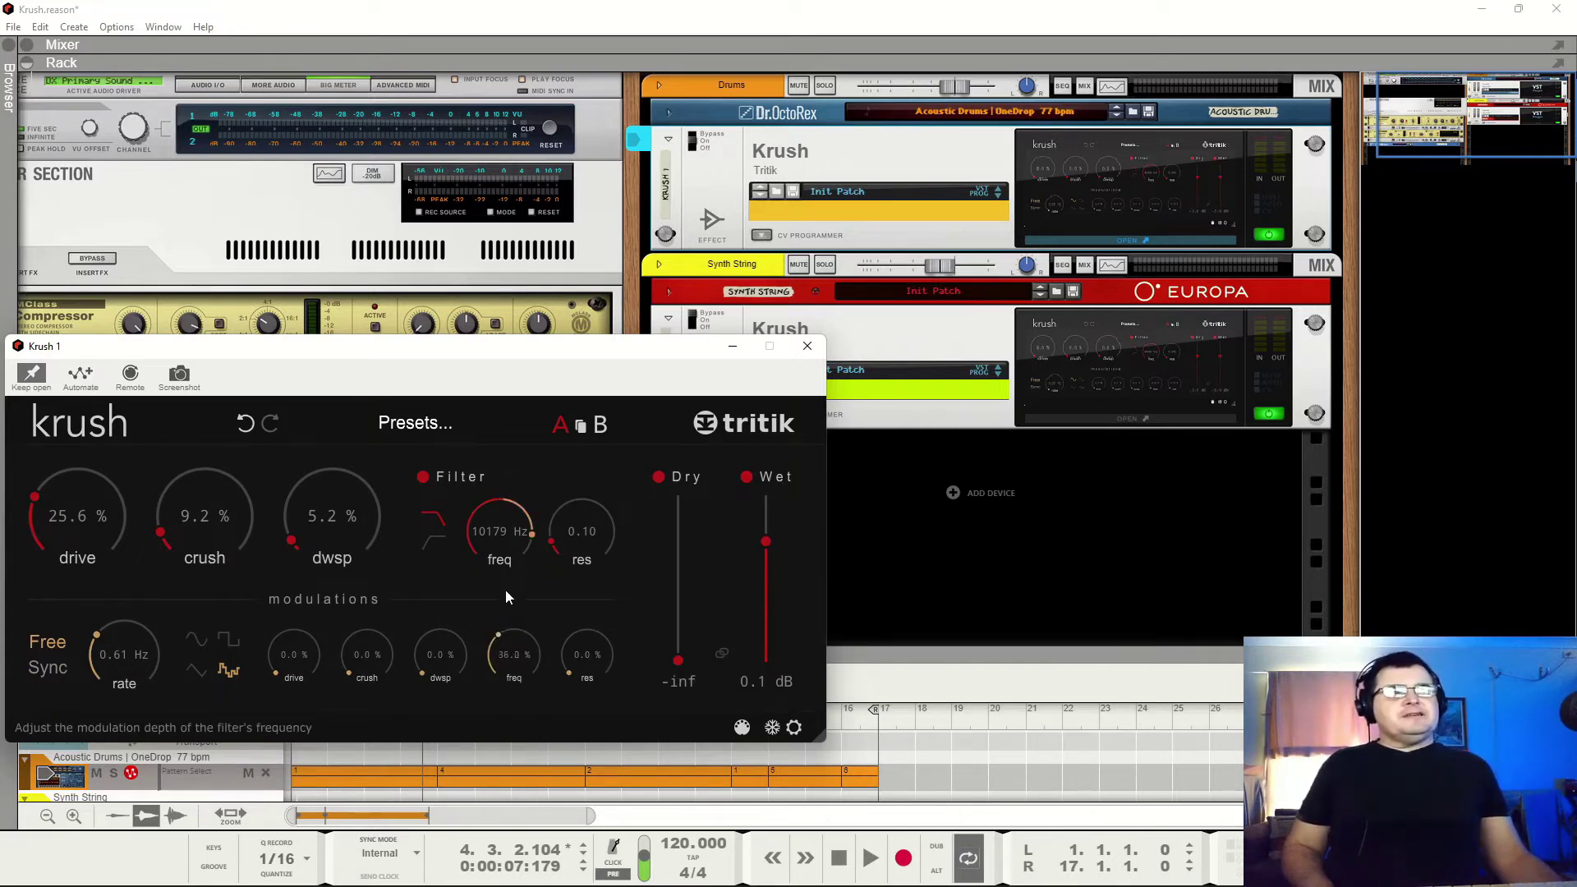
pyautogui.moveTo(504, 655); pyautogui.dragTo(511, 556)
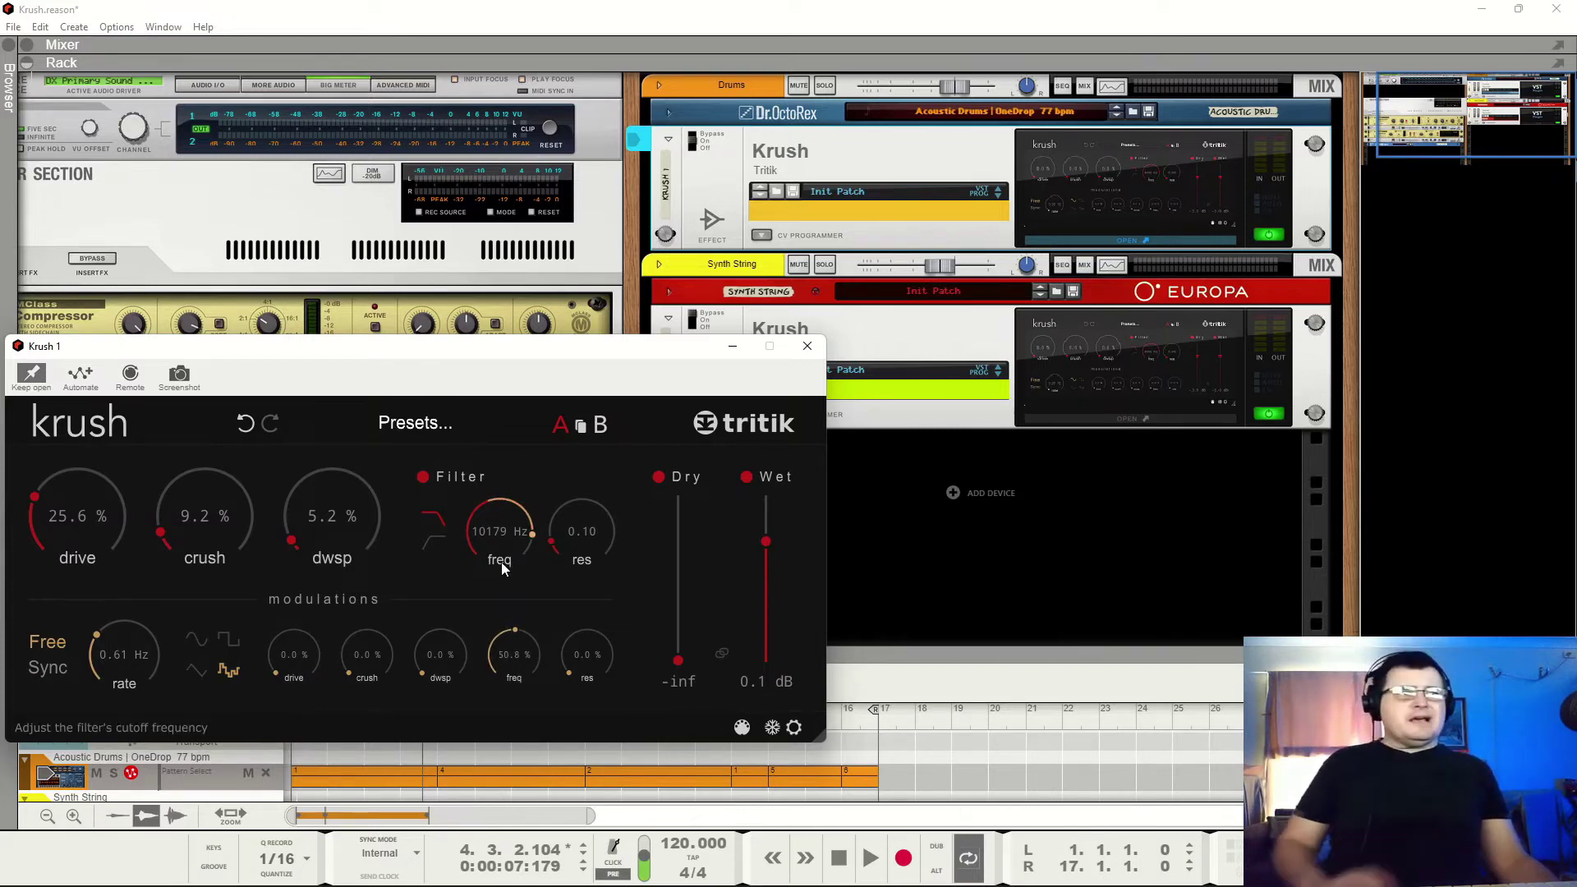
pyautogui.press('space')
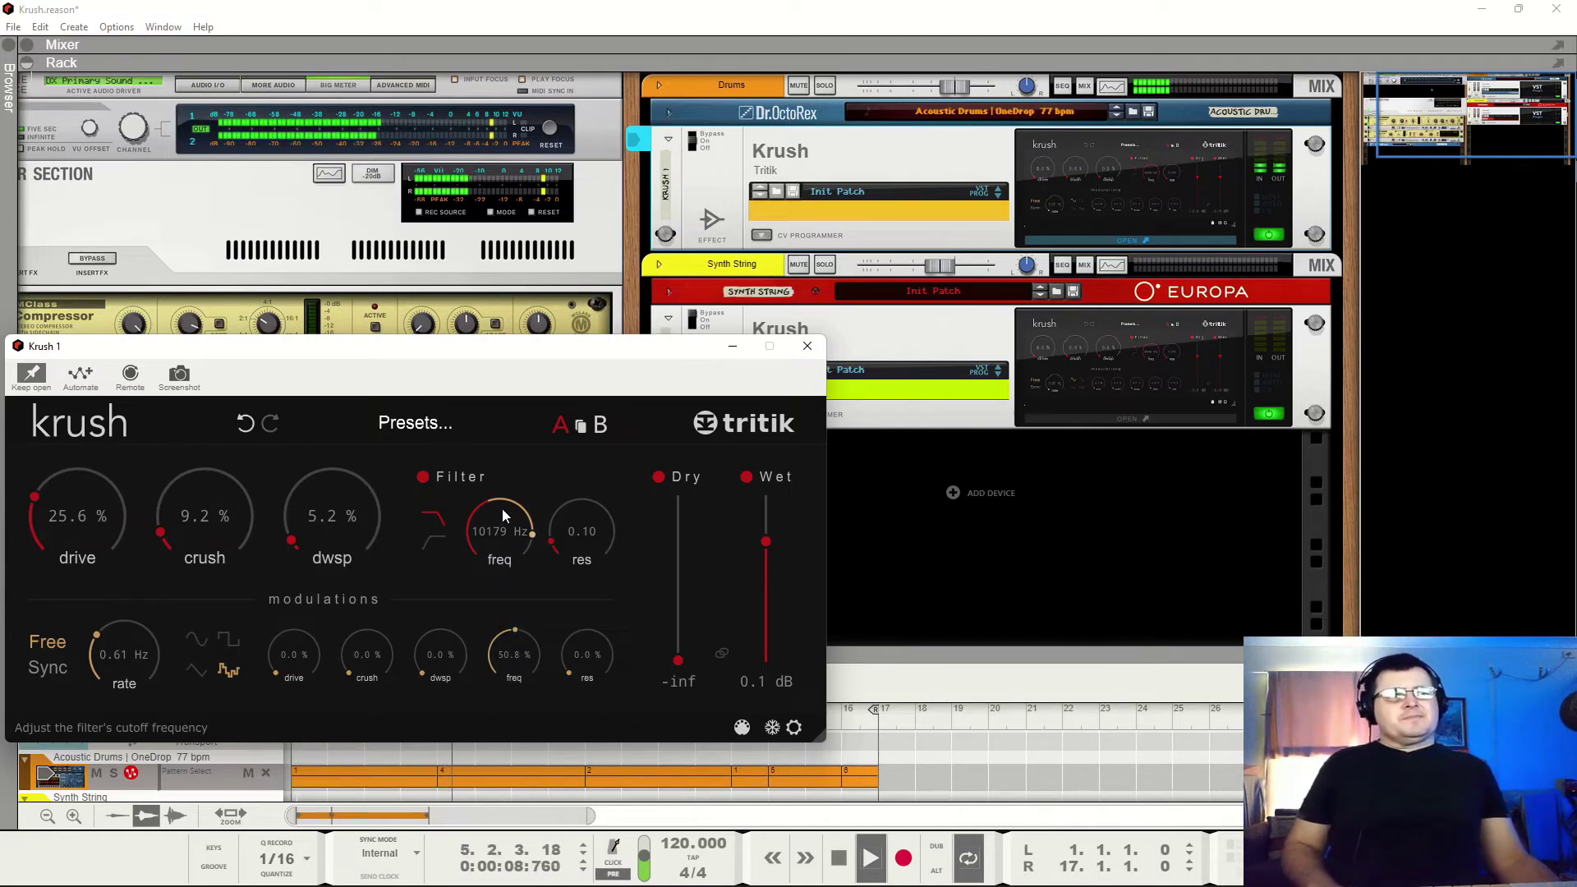
pyautogui.press('space')
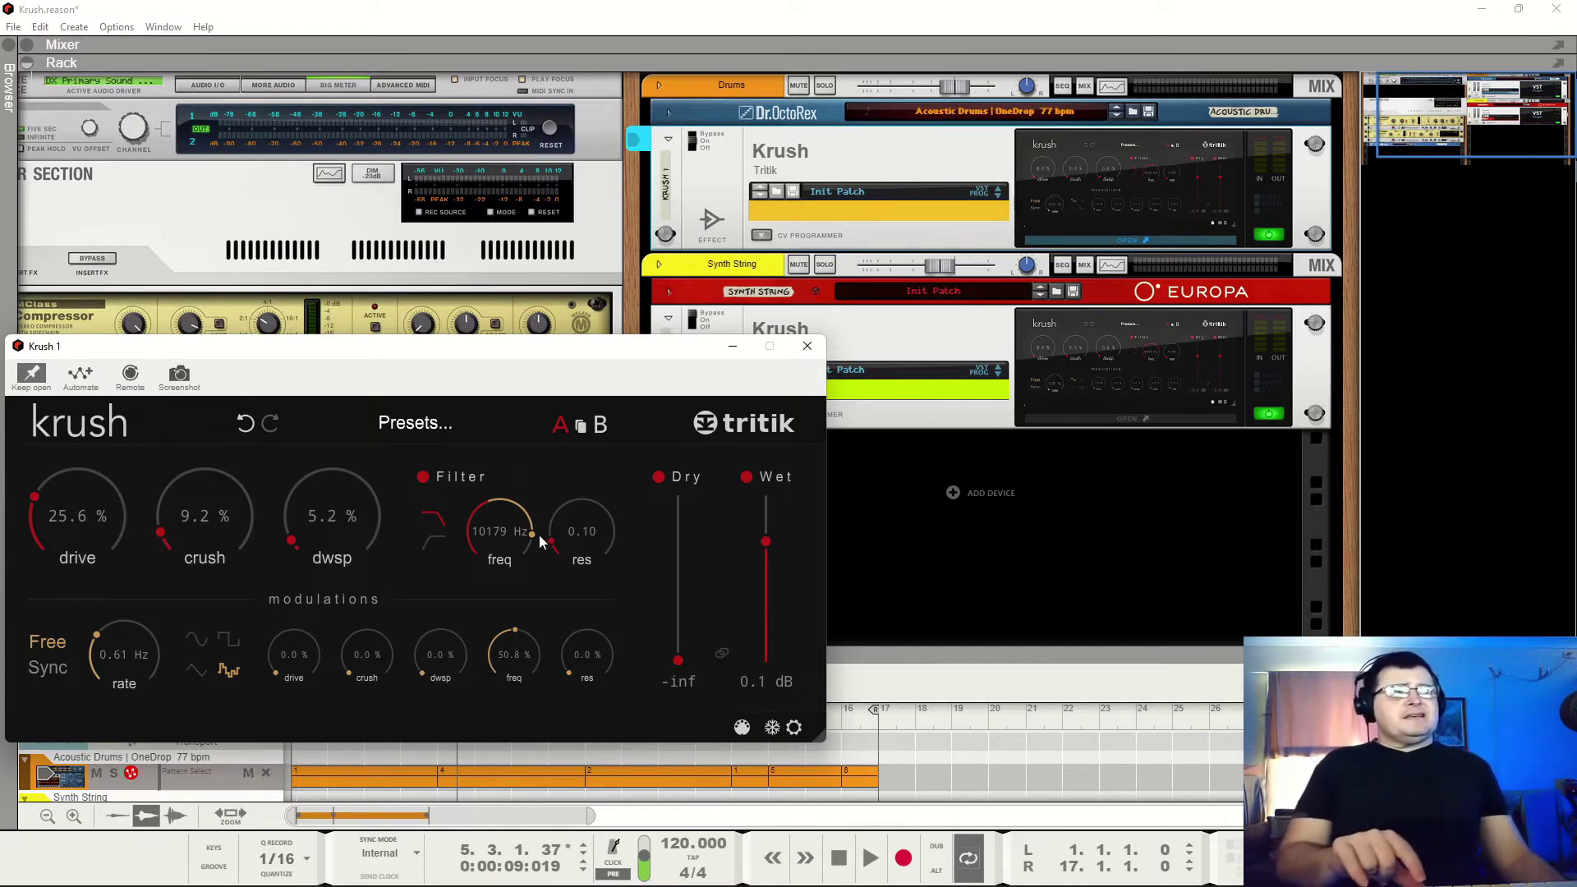
# Set the filter frequency modulation to 45.6 %, and play the drums while setting resonance to 0.69 and cutoff to 755 Hz
pyautogui.scroll(2, 532, 537)
pyautogui.scroll(-2, 534, 541)
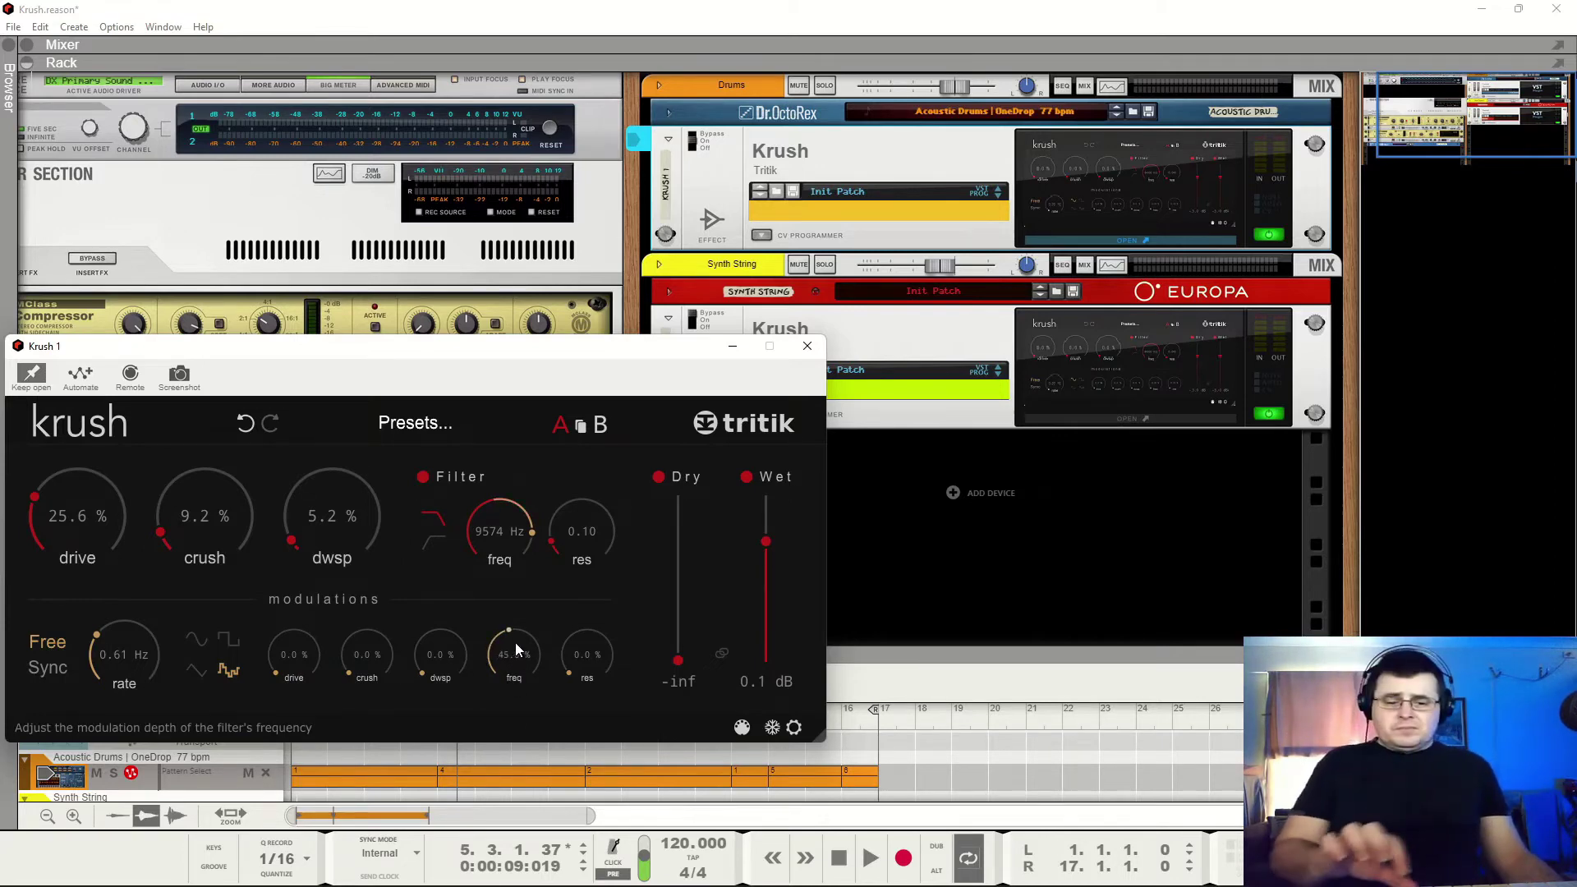
pyautogui.press('space')
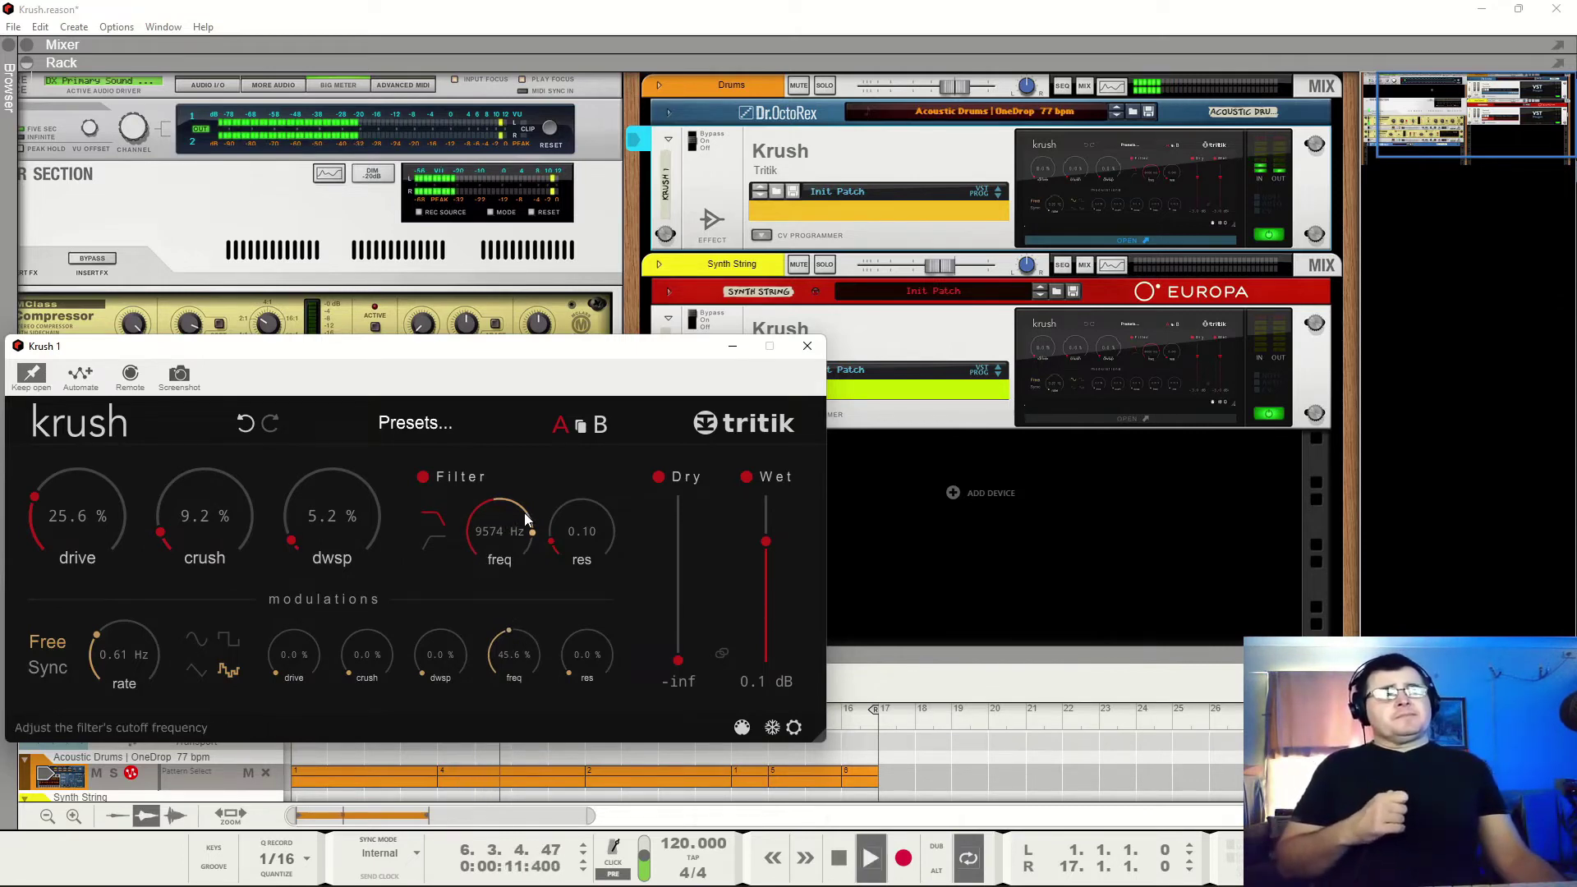
pyautogui.moveTo(581, 532); pyautogui.dragTo(586, 461)
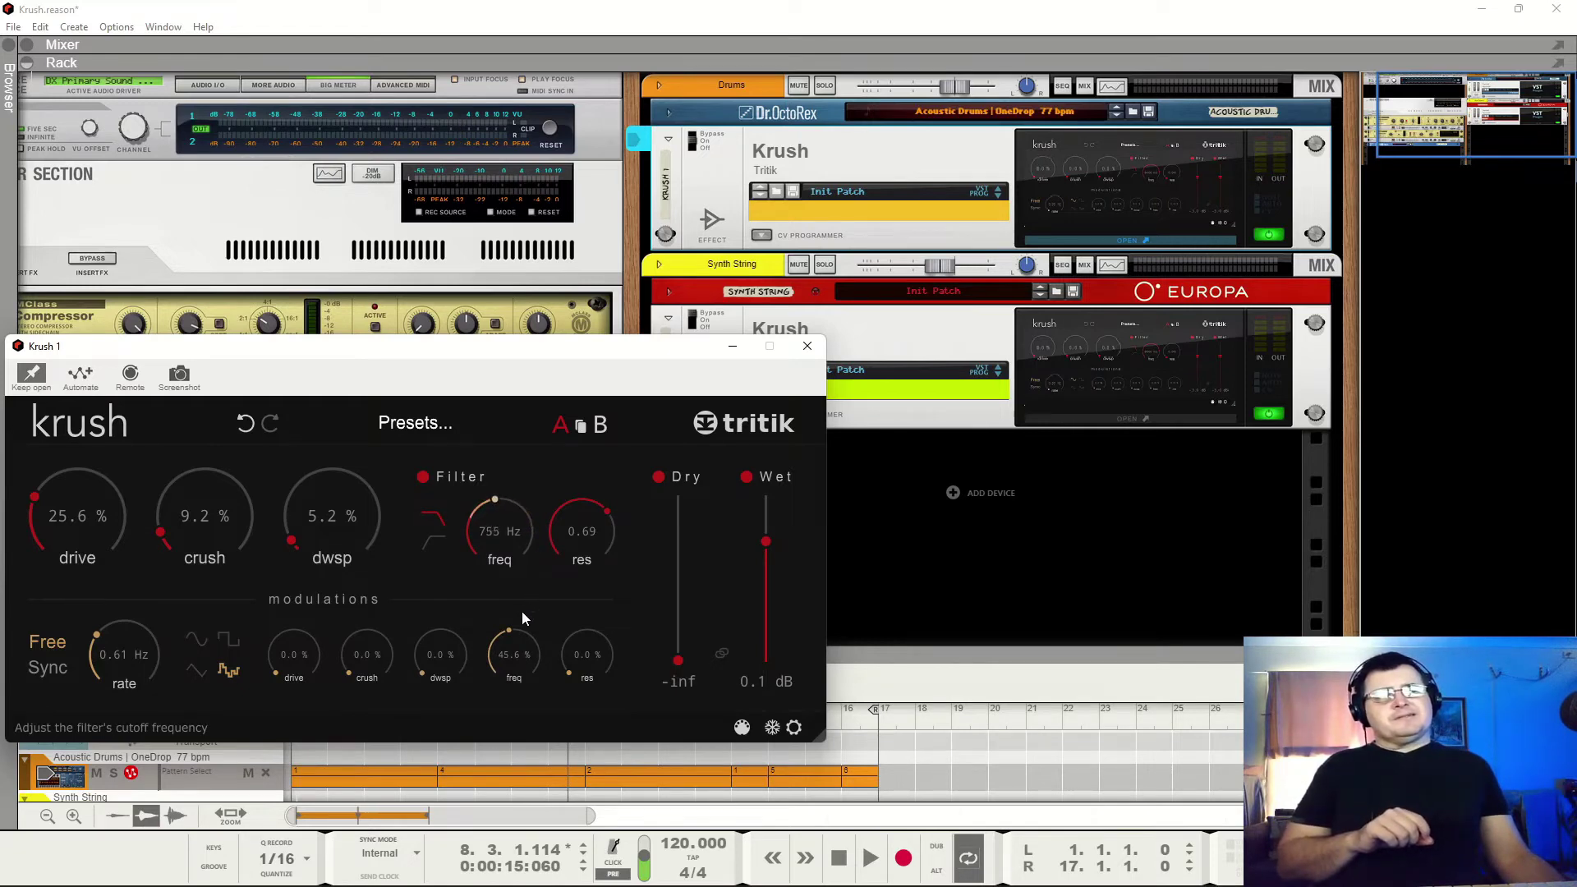
# Play the drums while setting the cutoff to 26 Hz and then 151 Hz, and raise its modulation depth to 63.6 %
pyautogui.moveTo(520, 611); pyautogui.dragTo(518, 680)
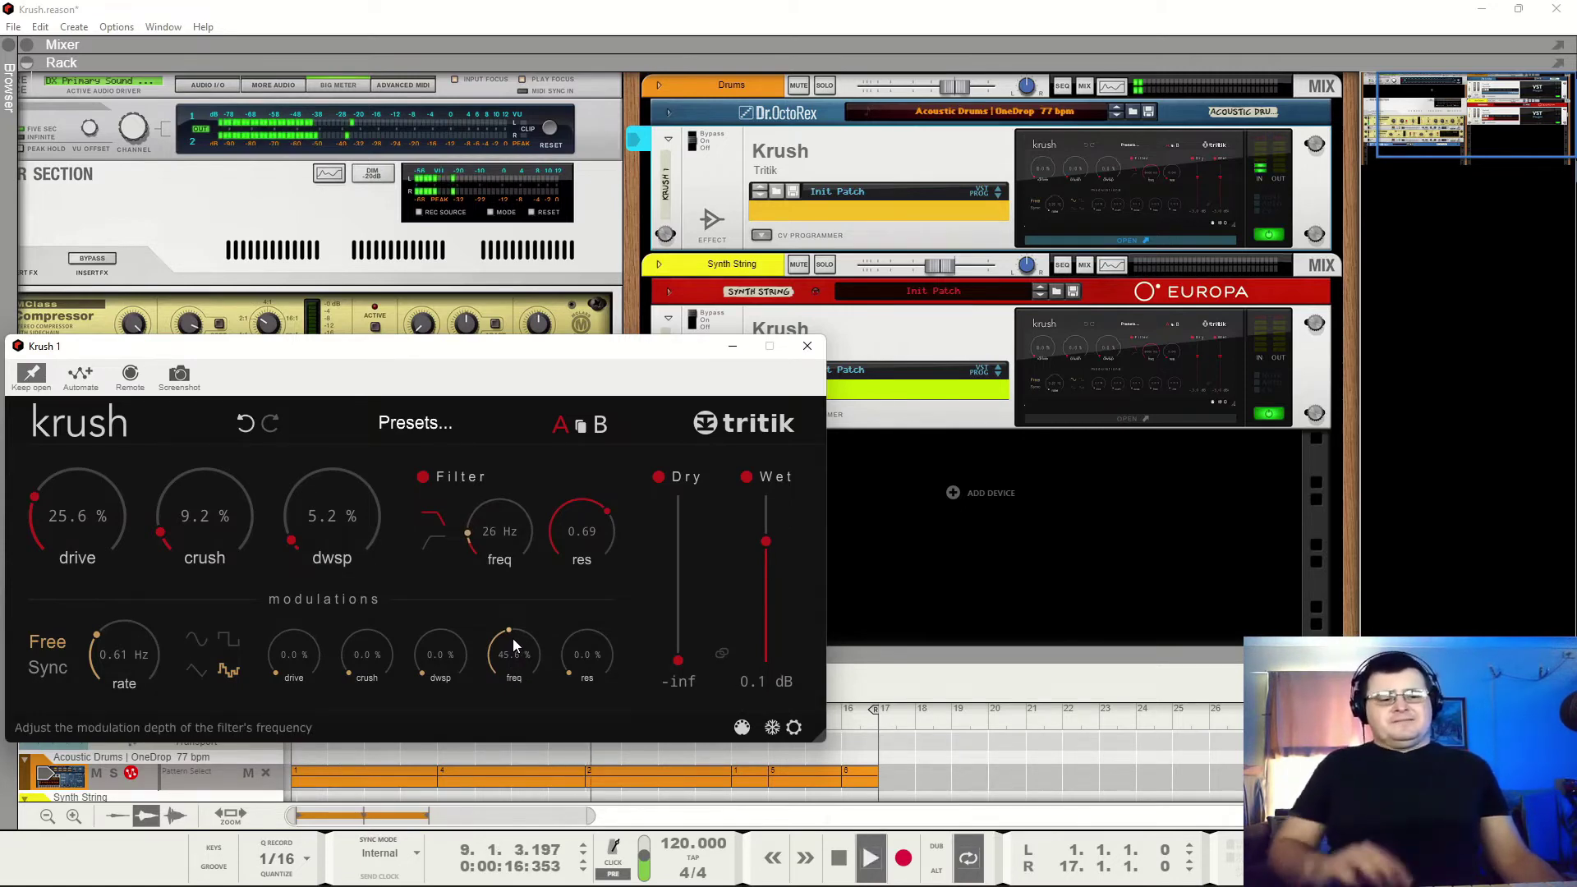
pyautogui.moveTo(470, 531); pyautogui.dragTo(481, 500)
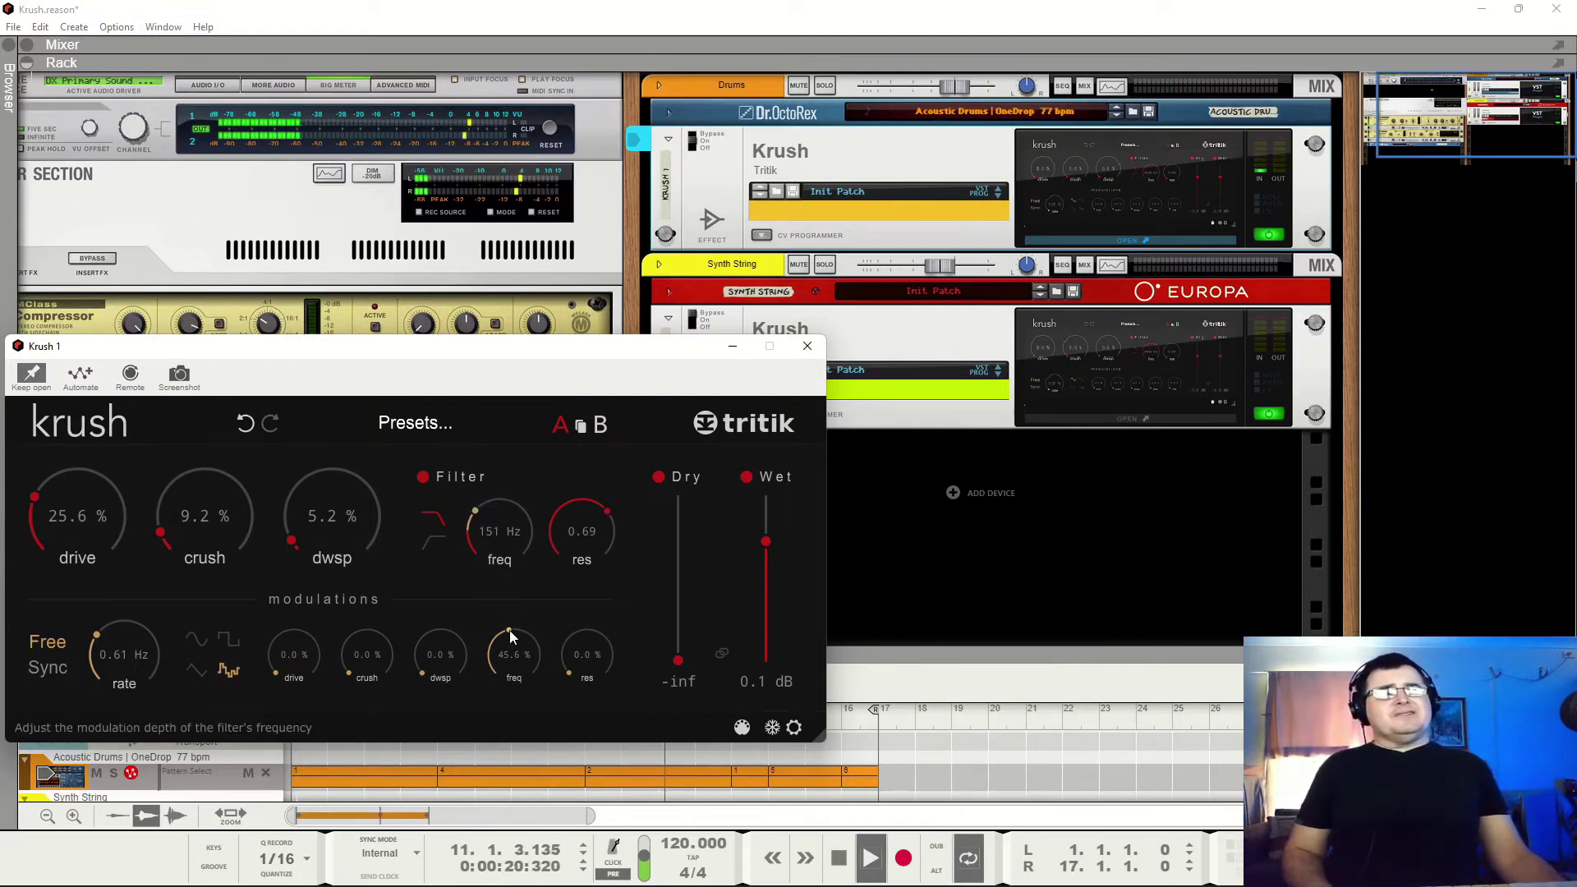
pyautogui.moveTo(509, 629); pyautogui.dragTo(526, 566)
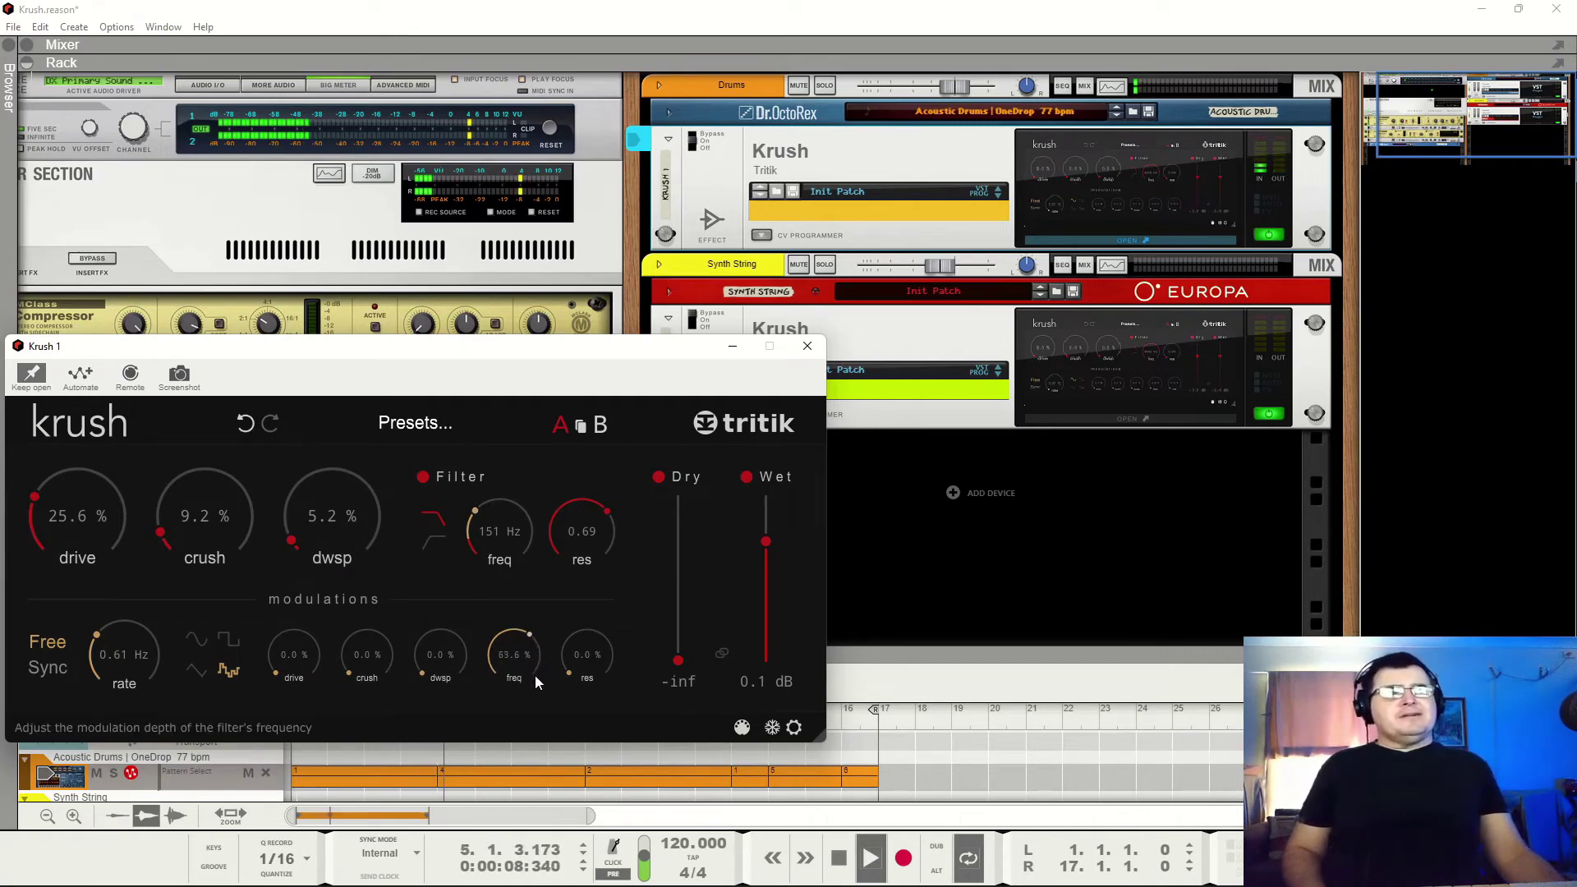
# Play the drums while trying a 21 Hz cutoff with 63.6 % modulation, and settle on 3816 Hz with 36.4 % modulation
pyautogui.moveTo(535, 675); pyautogui.dragTo(530, 692)
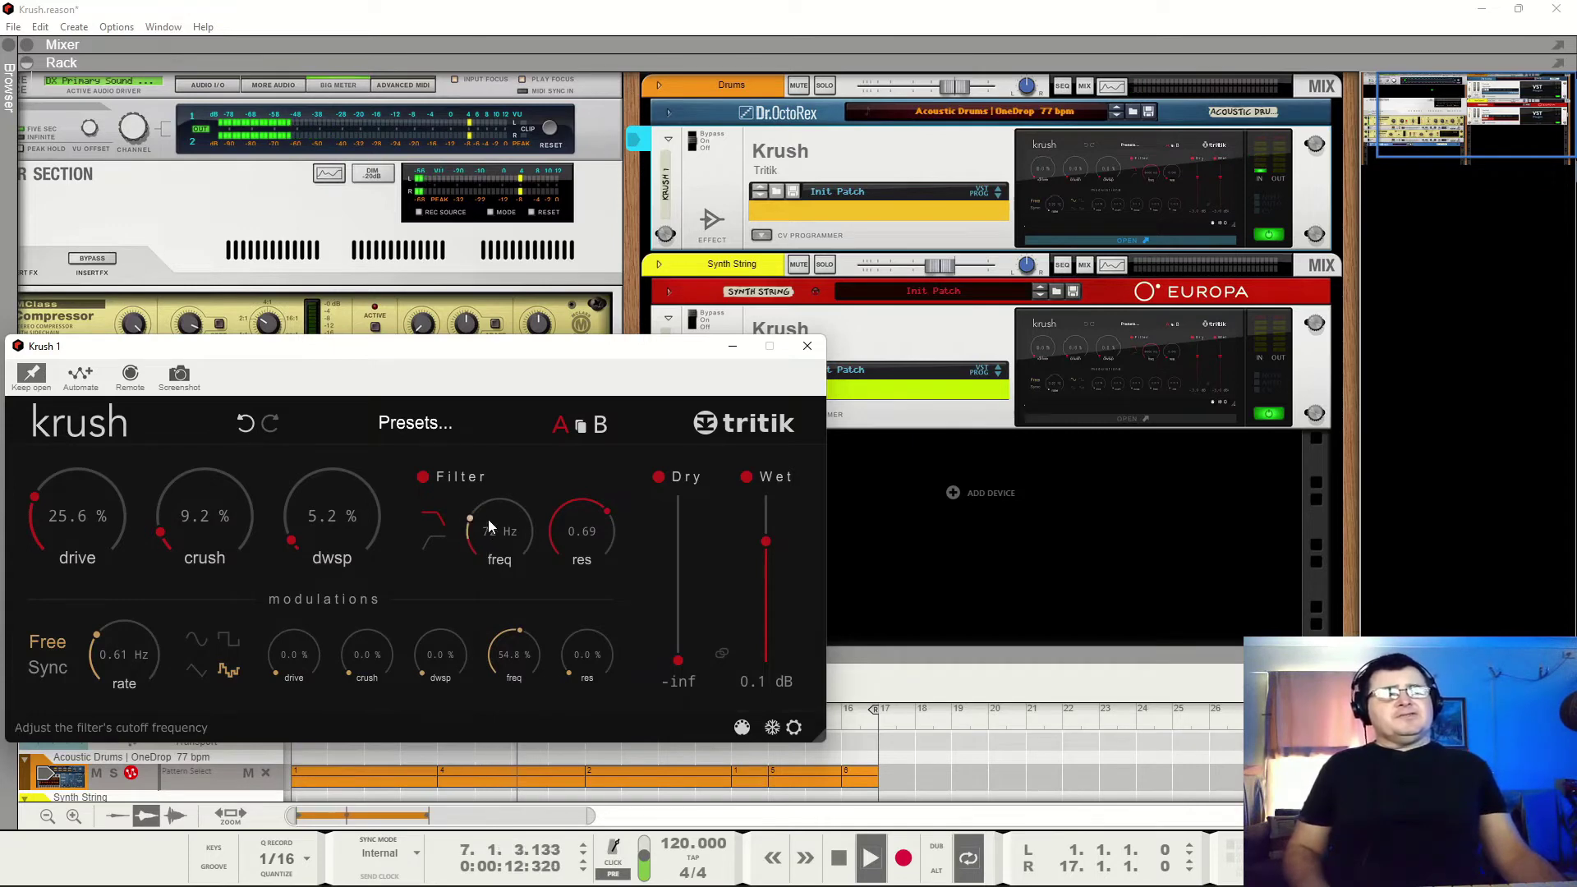
pyautogui.moveTo(490, 525); pyautogui.dragTo(484, 563)
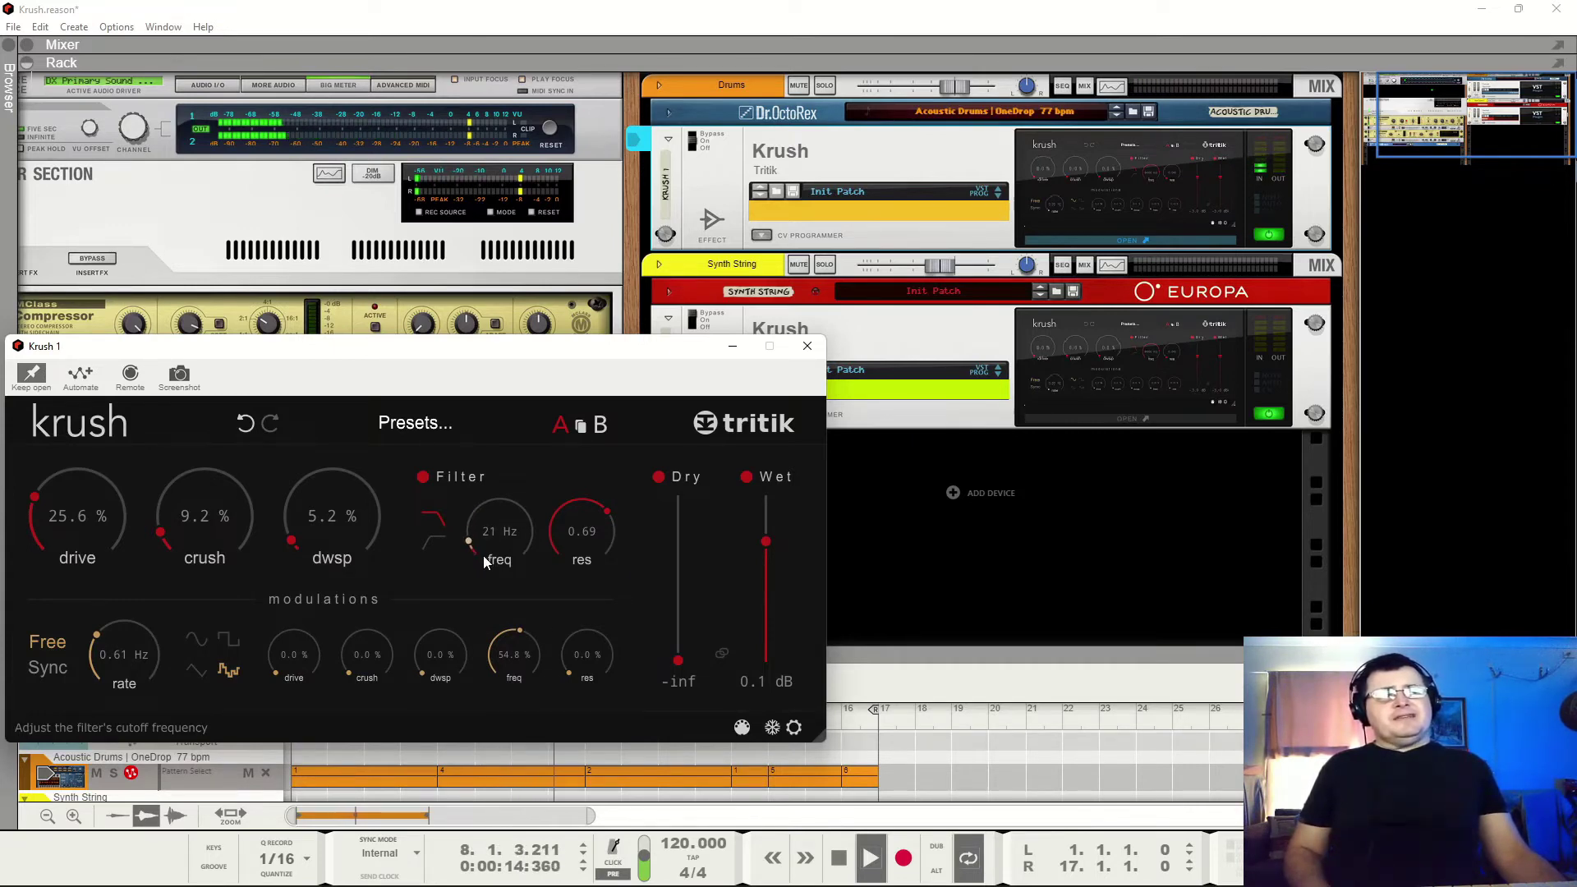
pyautogui.moveTo(526, 638); pyautogui.dragTo(529, 568)
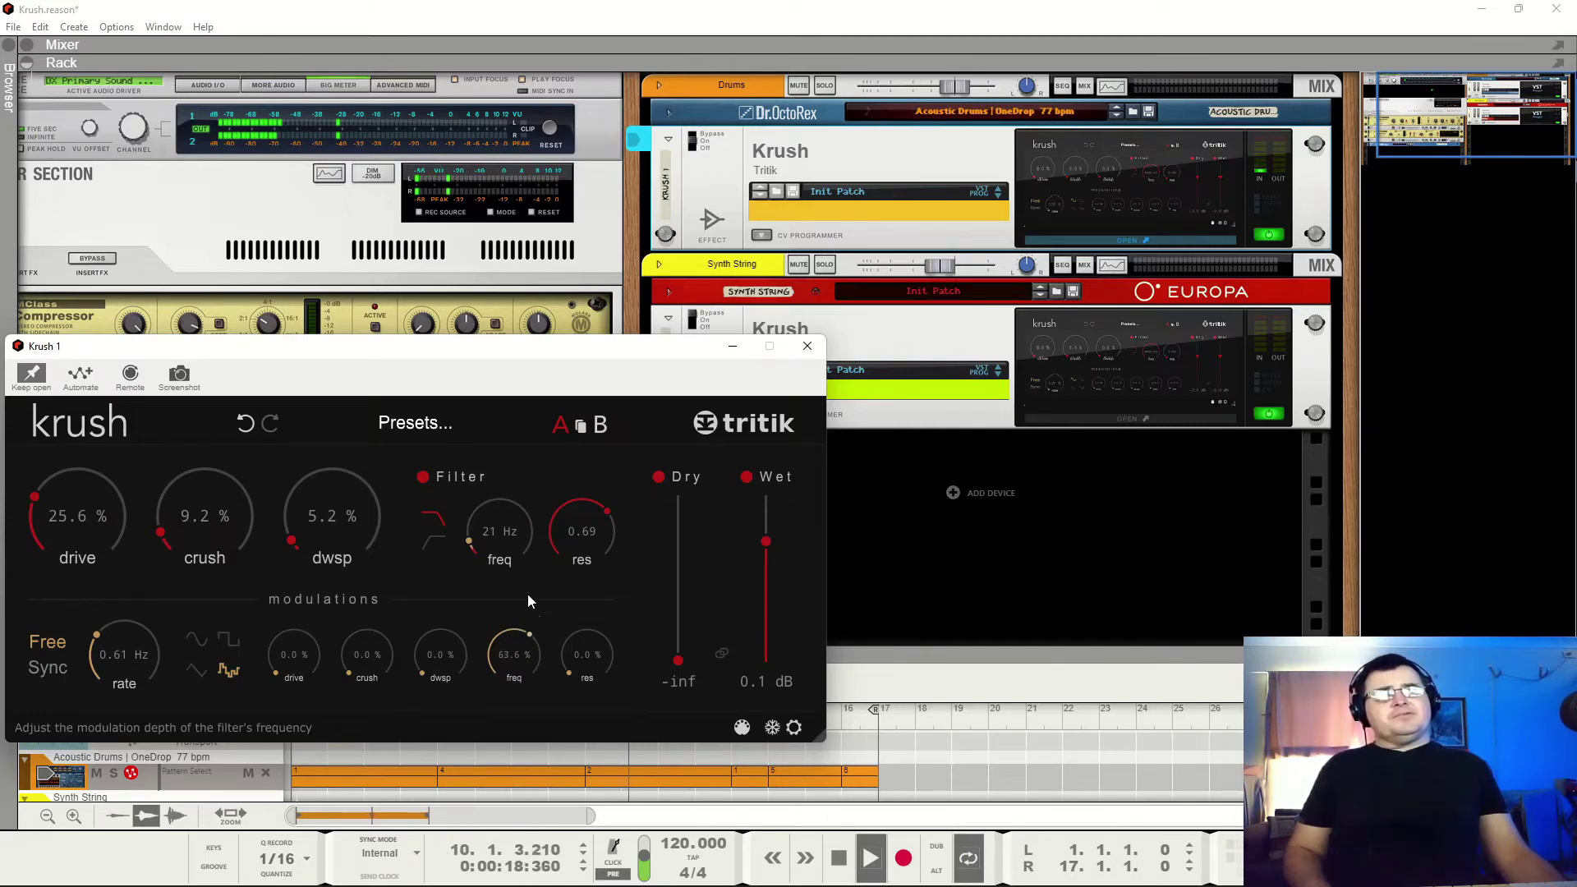
pyautogui.moveTo(513, 653); pyautogui.dragTo(517, 706)
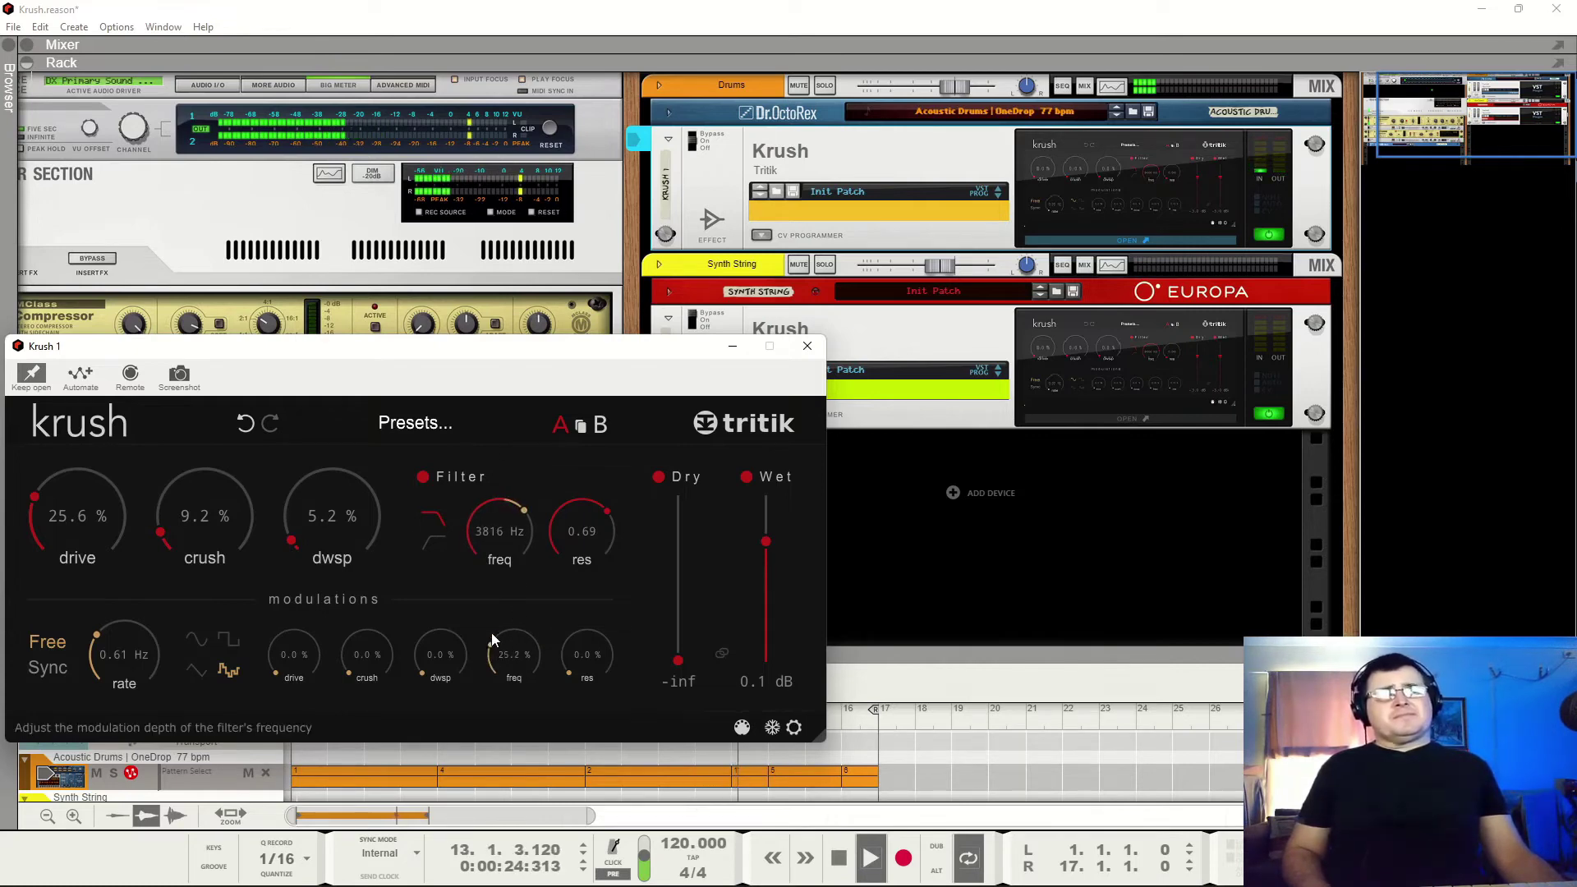
pyautogui.moveTo(492, 633); pyautogui.dragTo(505, 603)
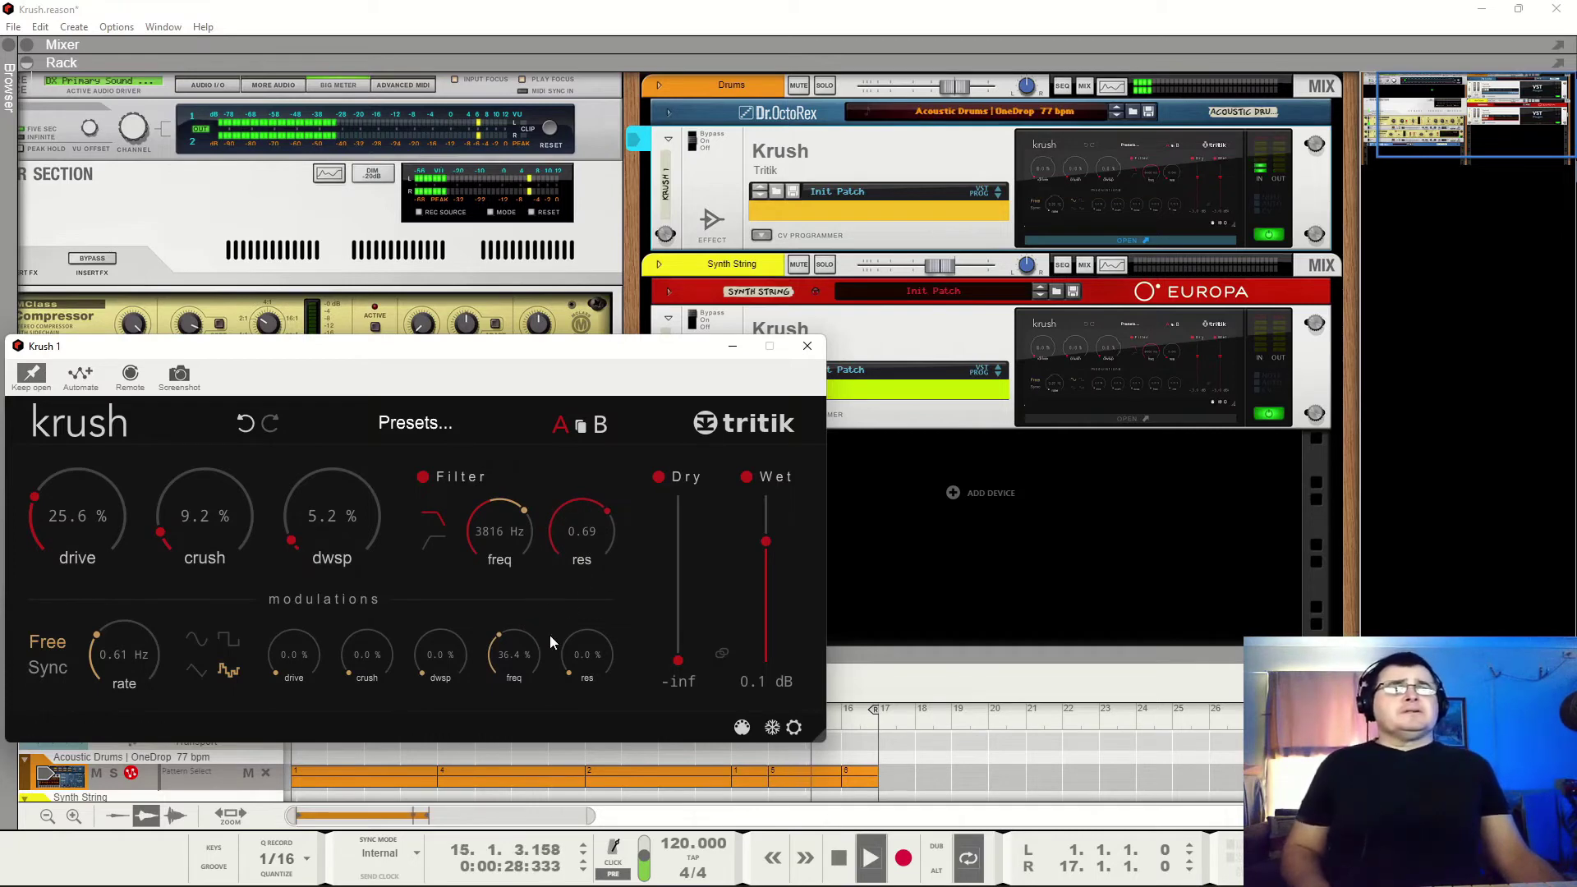
# Play the drums while trying a 7.20 Hz modulation rate, settle on 3.25 Hz, and choose the sine waveform
pyautogui.press('space')
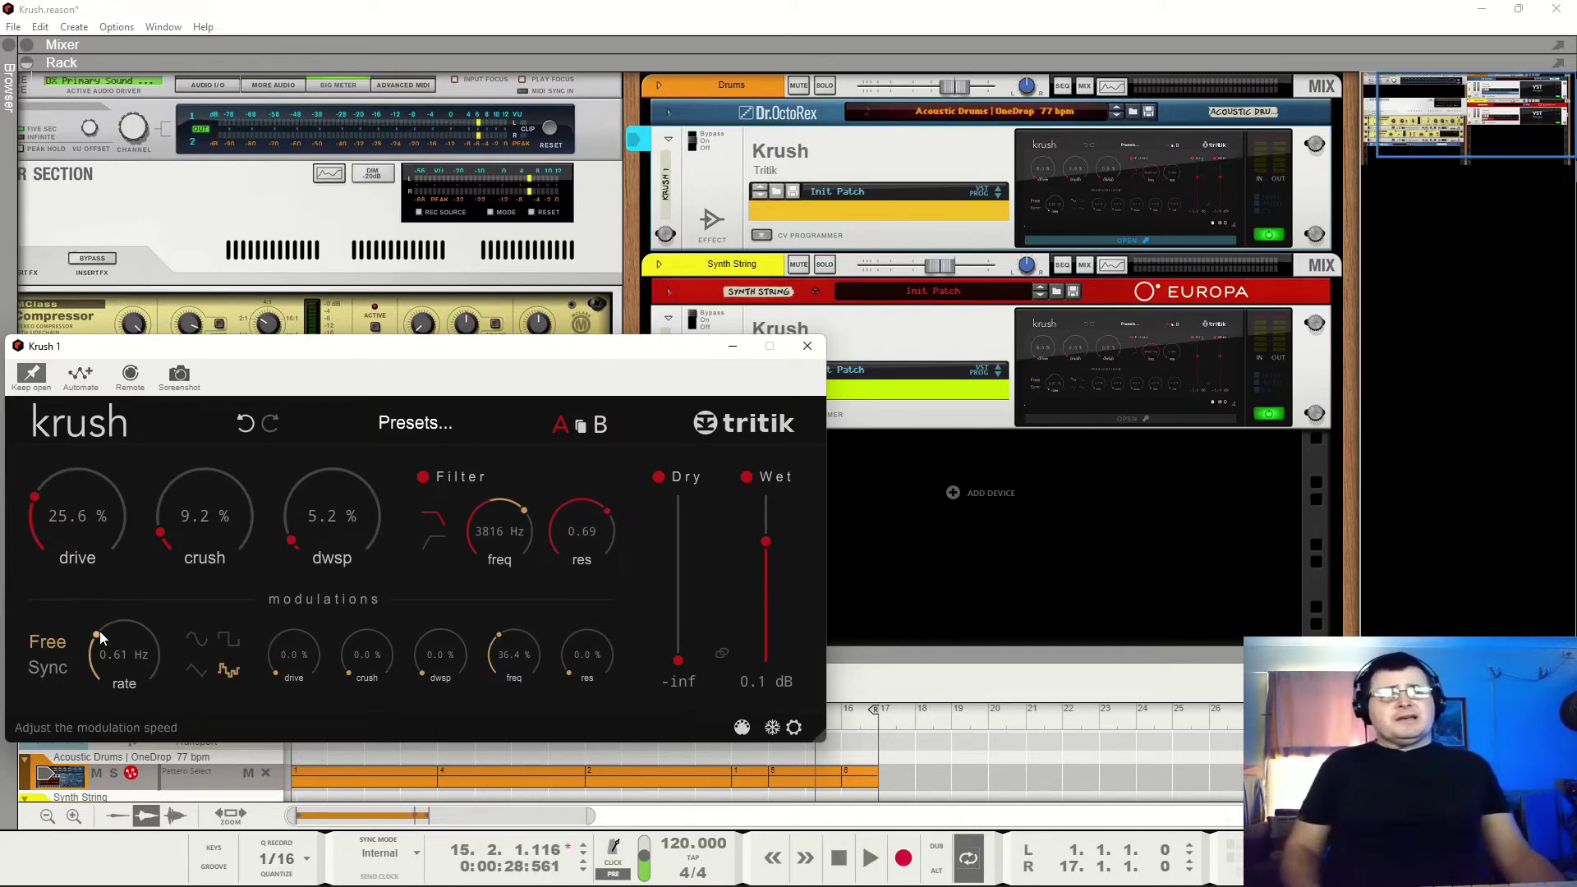
pyautogui.press('space')
pyautogui.moveTo(99, 633); pyautogui.dragTo(107, 605)
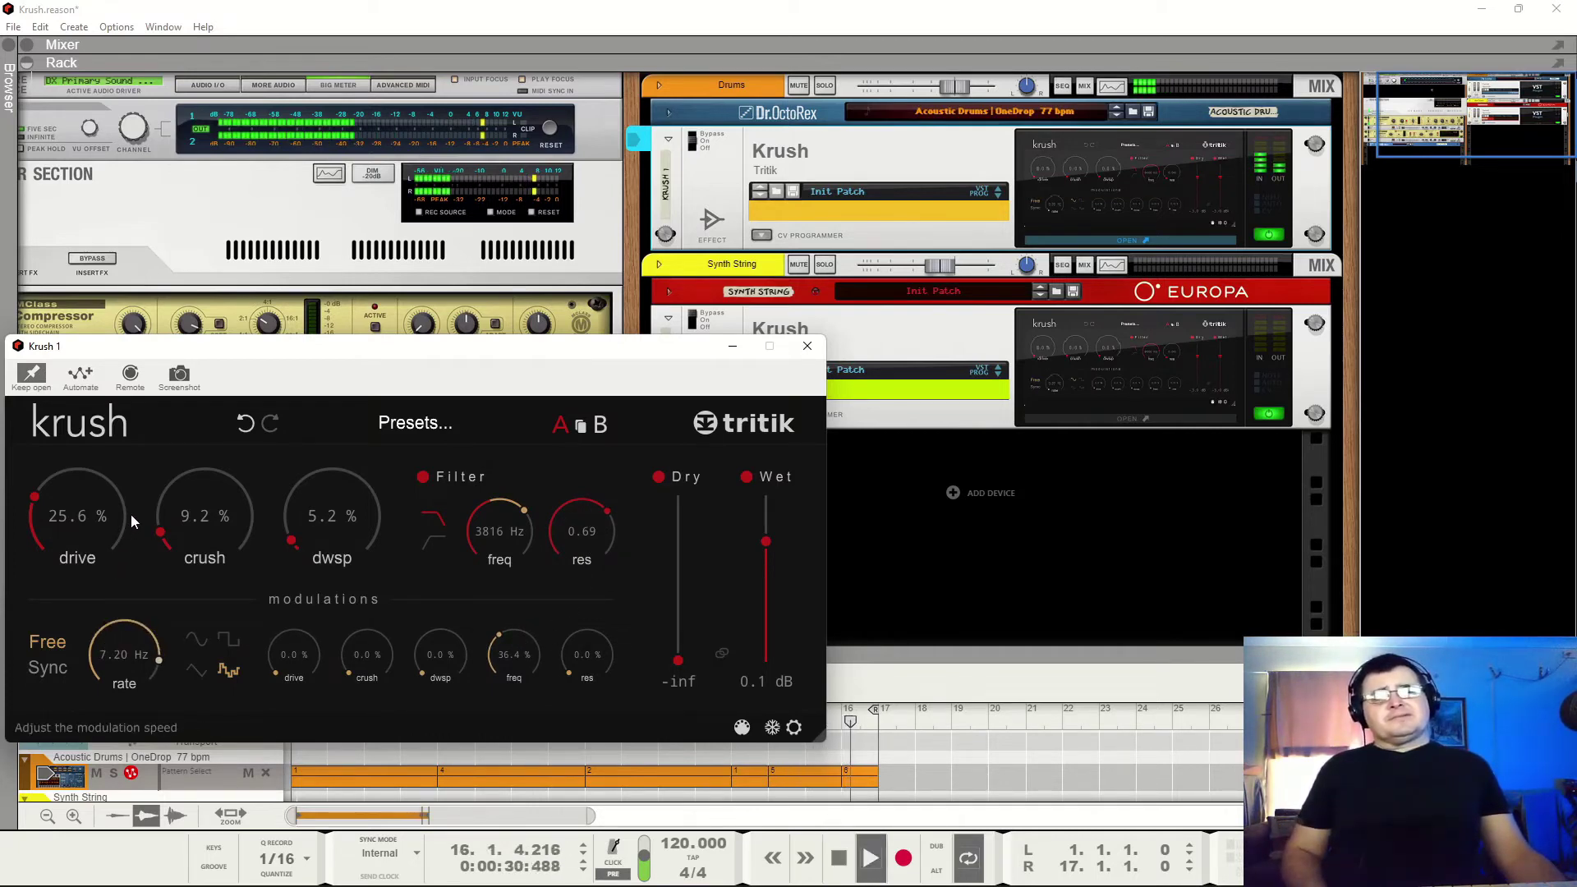
pyautogui.moveTo(131, 514); pyautogui.dragTo(115, 647)
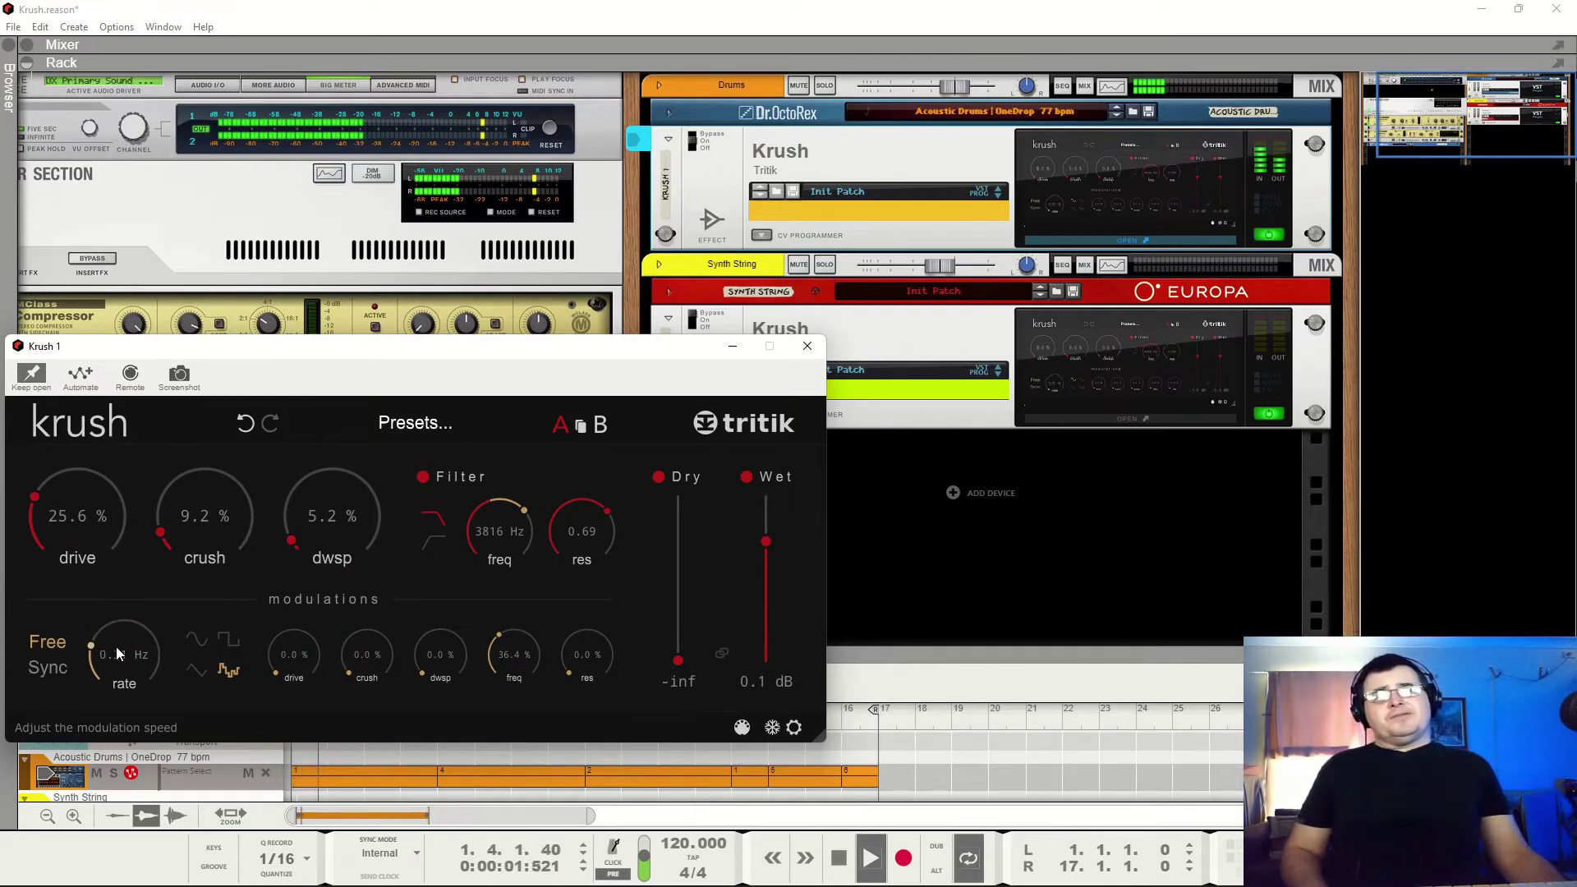
pyautogui.click(196, 640)
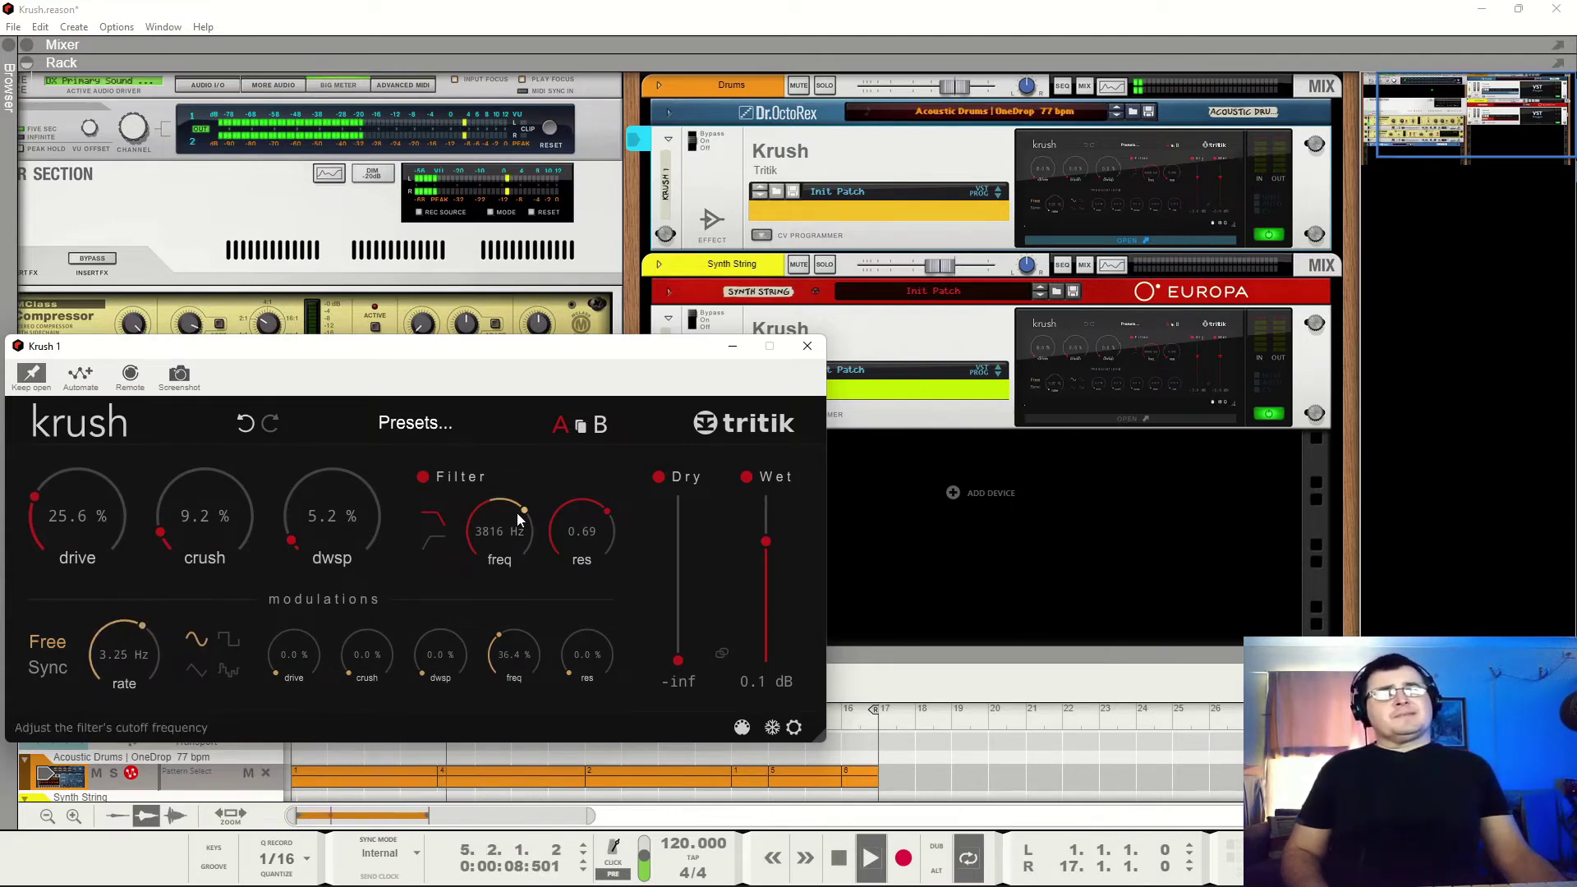
# Play the drums while trying filter frequency modulation depths of 17.2 % and 28.0 %, and settle on 22.8 %
pyautogui.moveTo(495, 662); pyautogui.dragTo(490, 672)
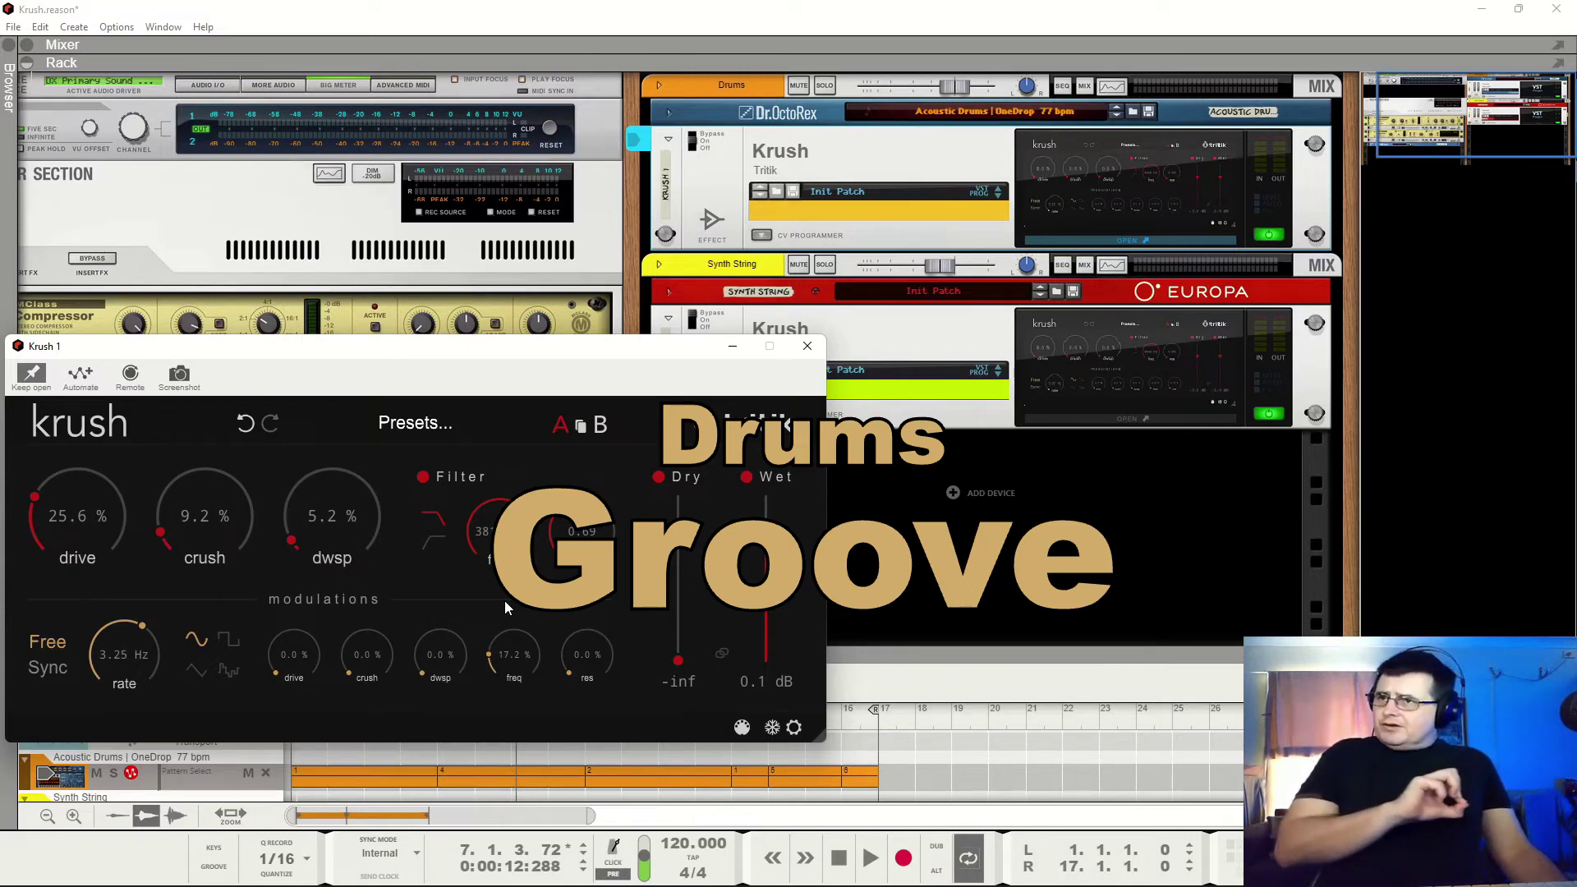
pyautogui.press('space')
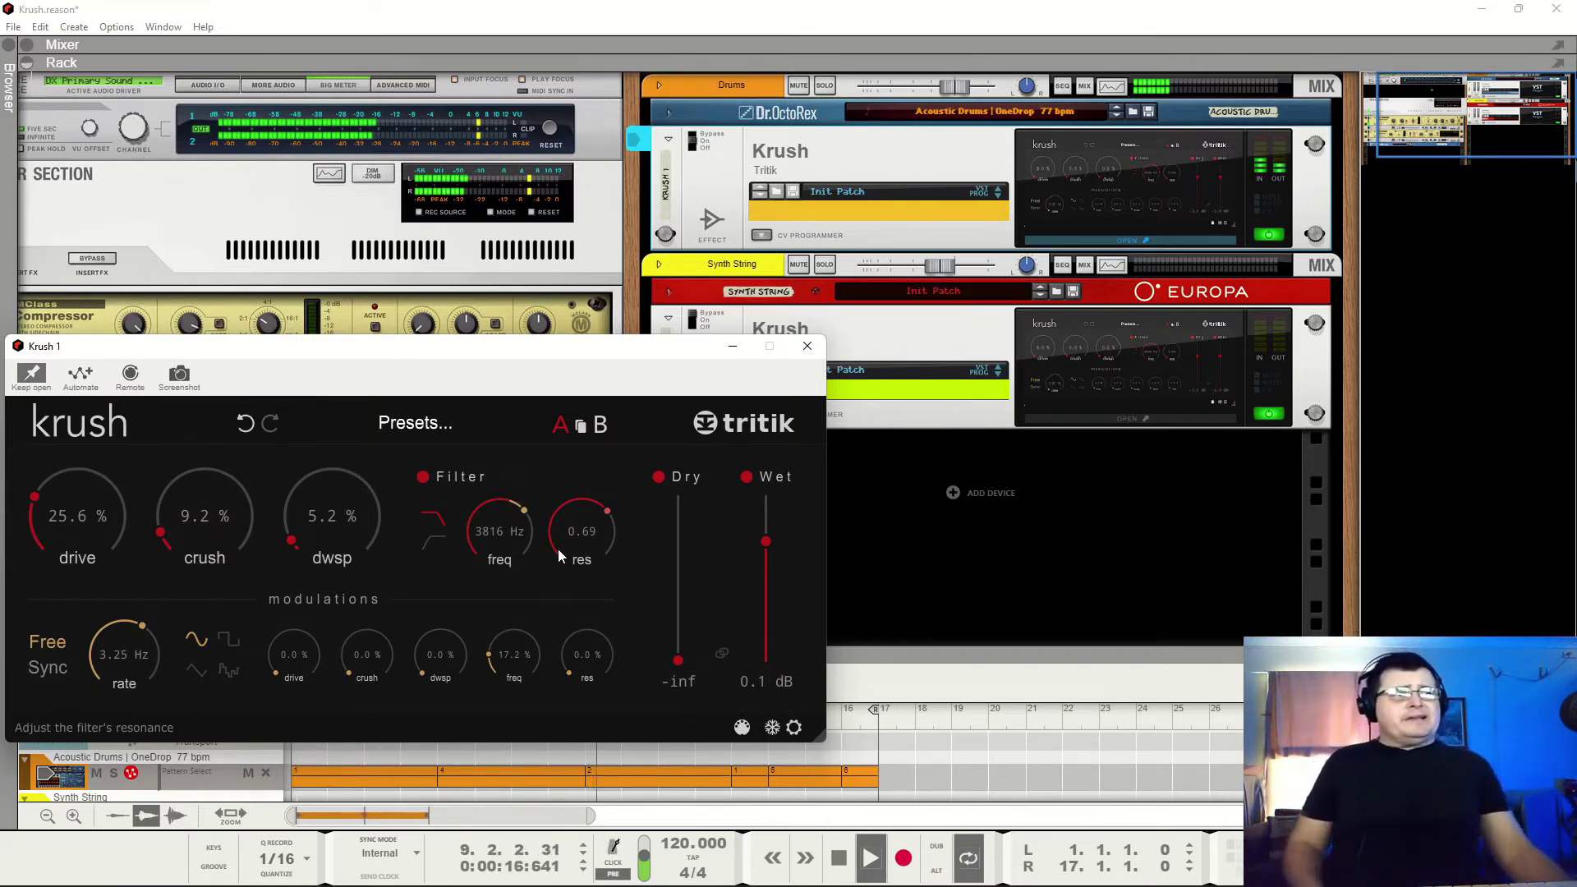
pyautogui.scroll(3, 507, 645)
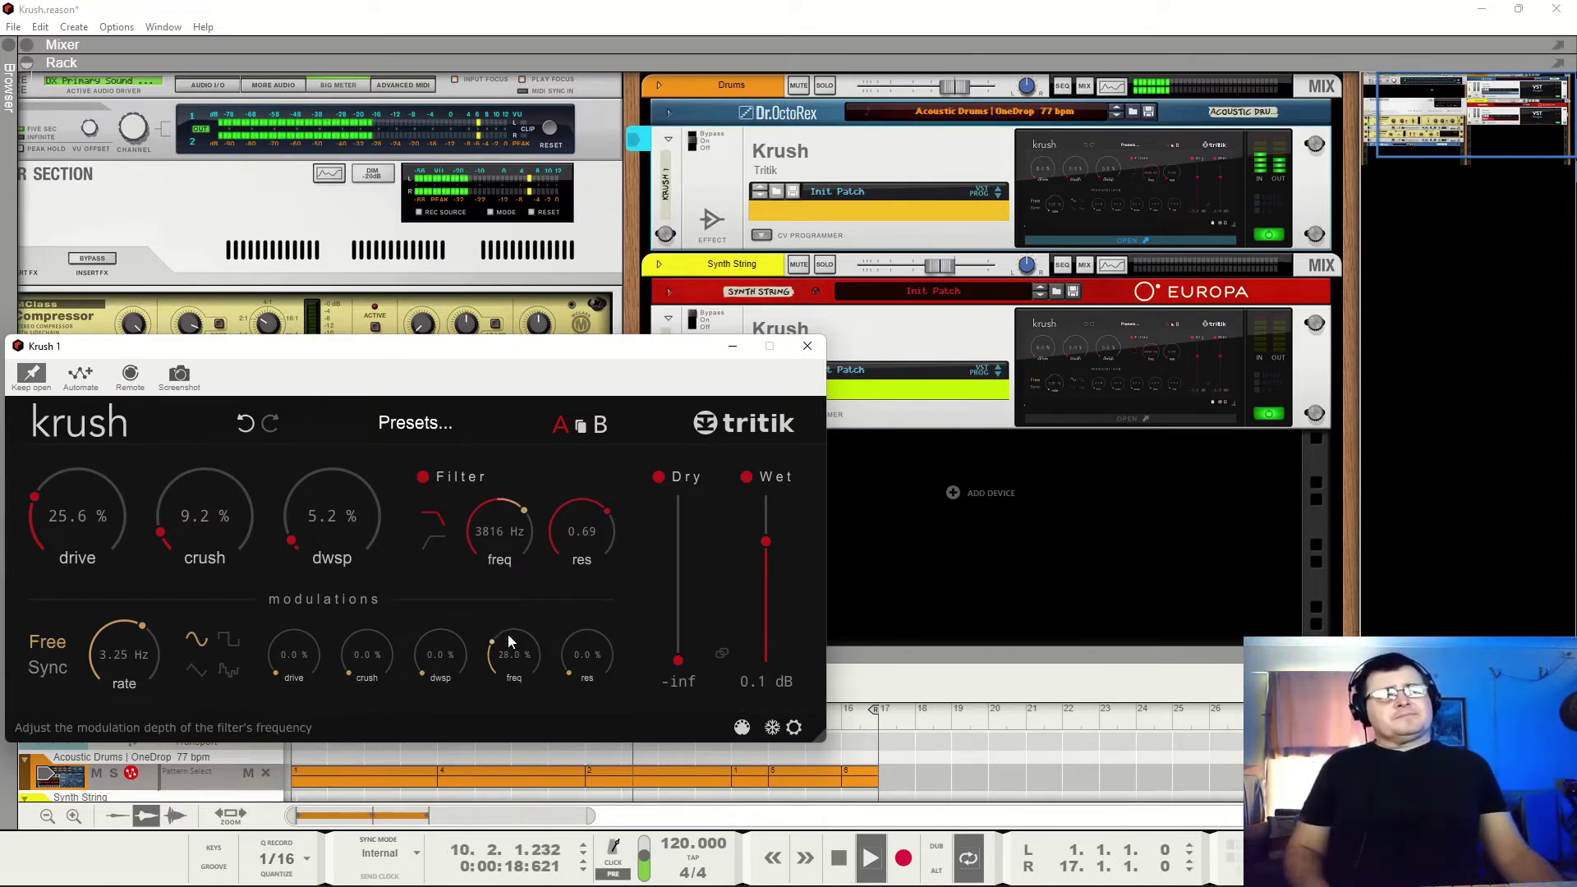
pyautogui.scroll(-1, 507, 645)
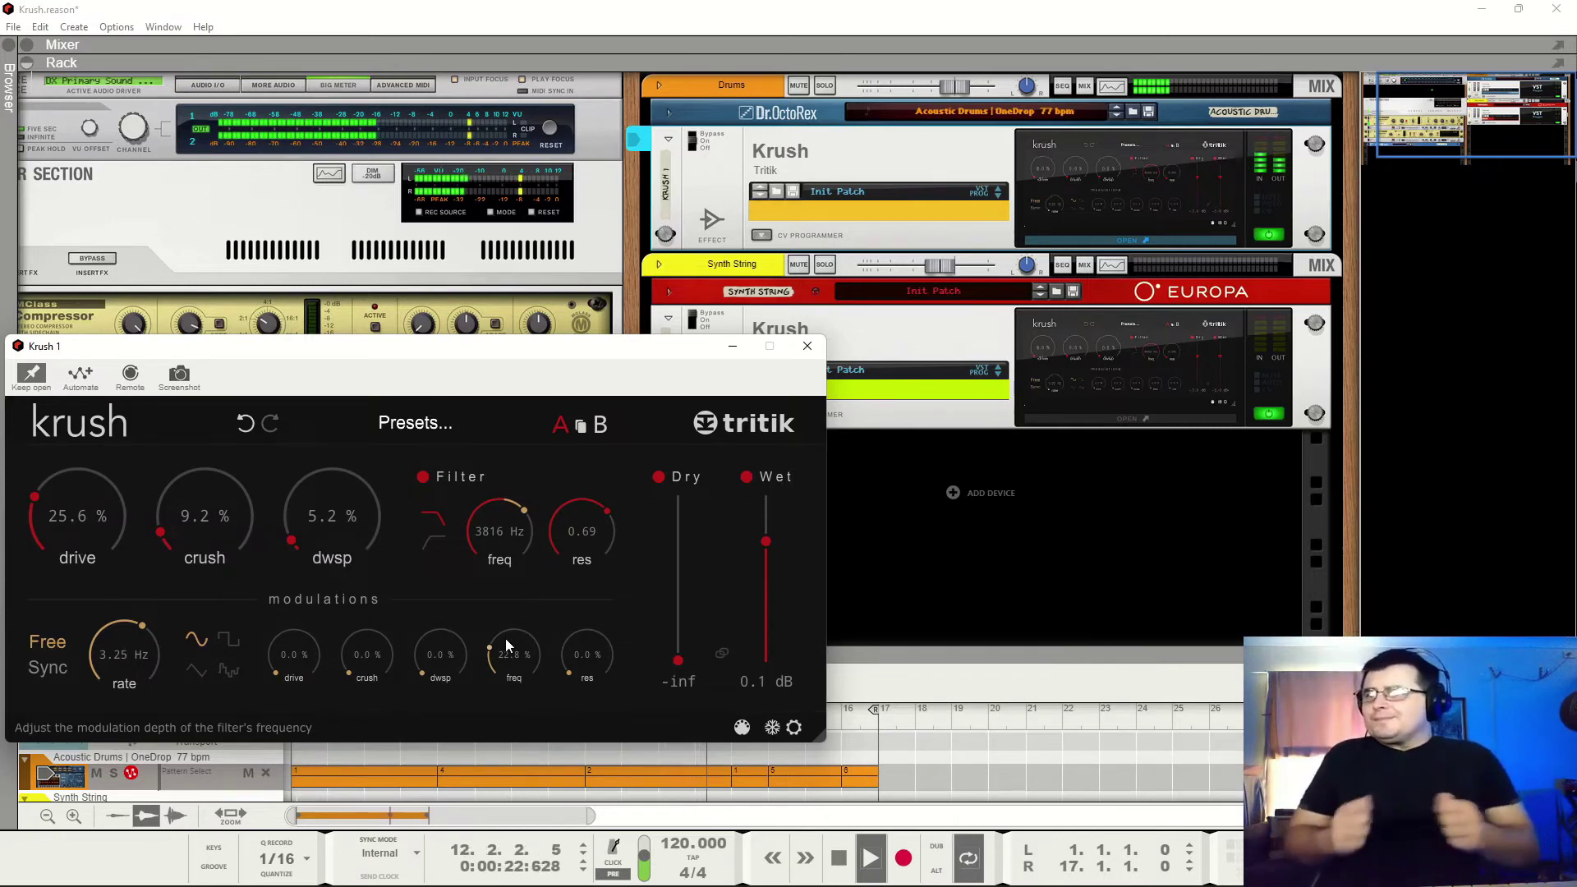
pyautogui.press('space')
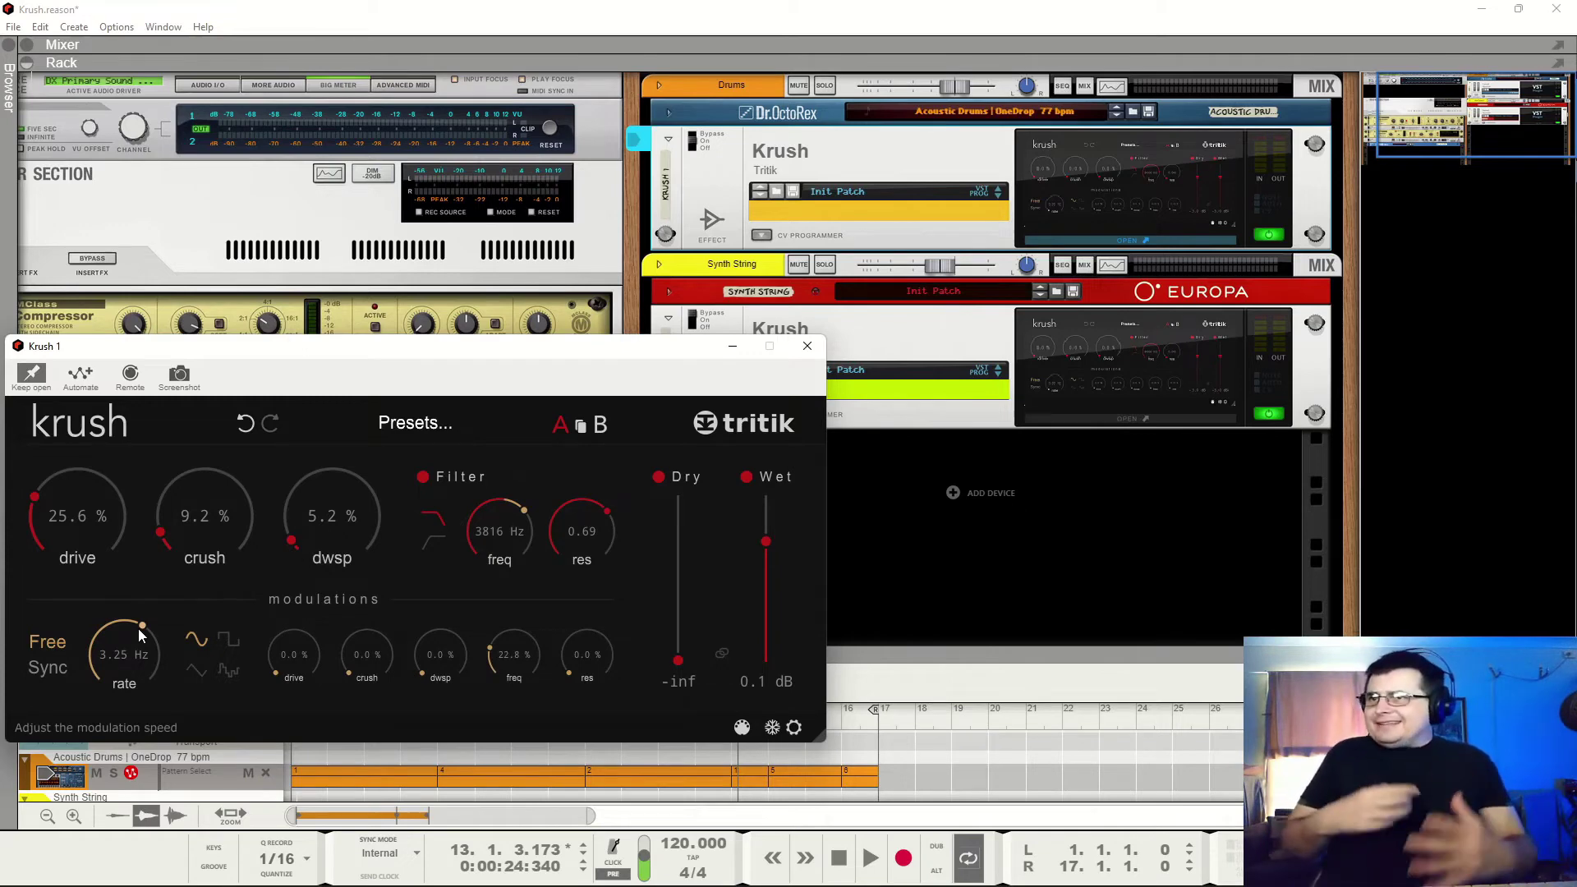
# Try the modulation rate in Sync at 1/4 on the drums, and switch it back to Free
pyautogui.click(51, 668)
pyautogui.press('space')
pyautogui.moveTo(150, 654); pyautogui.dragTo(156, 687)
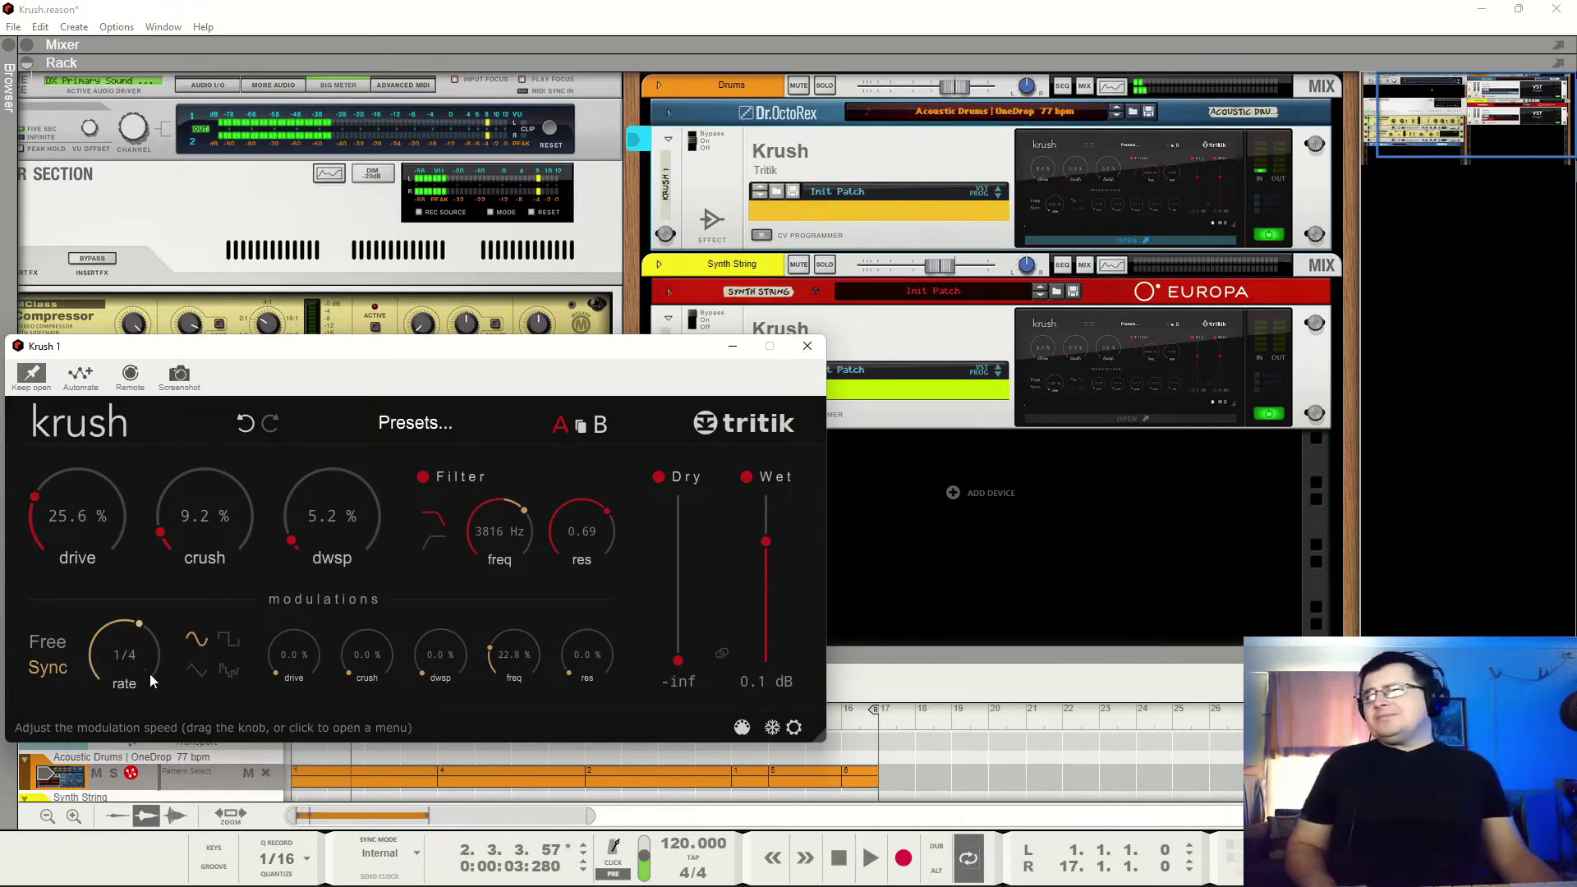
pyautogui.click(38, 645)
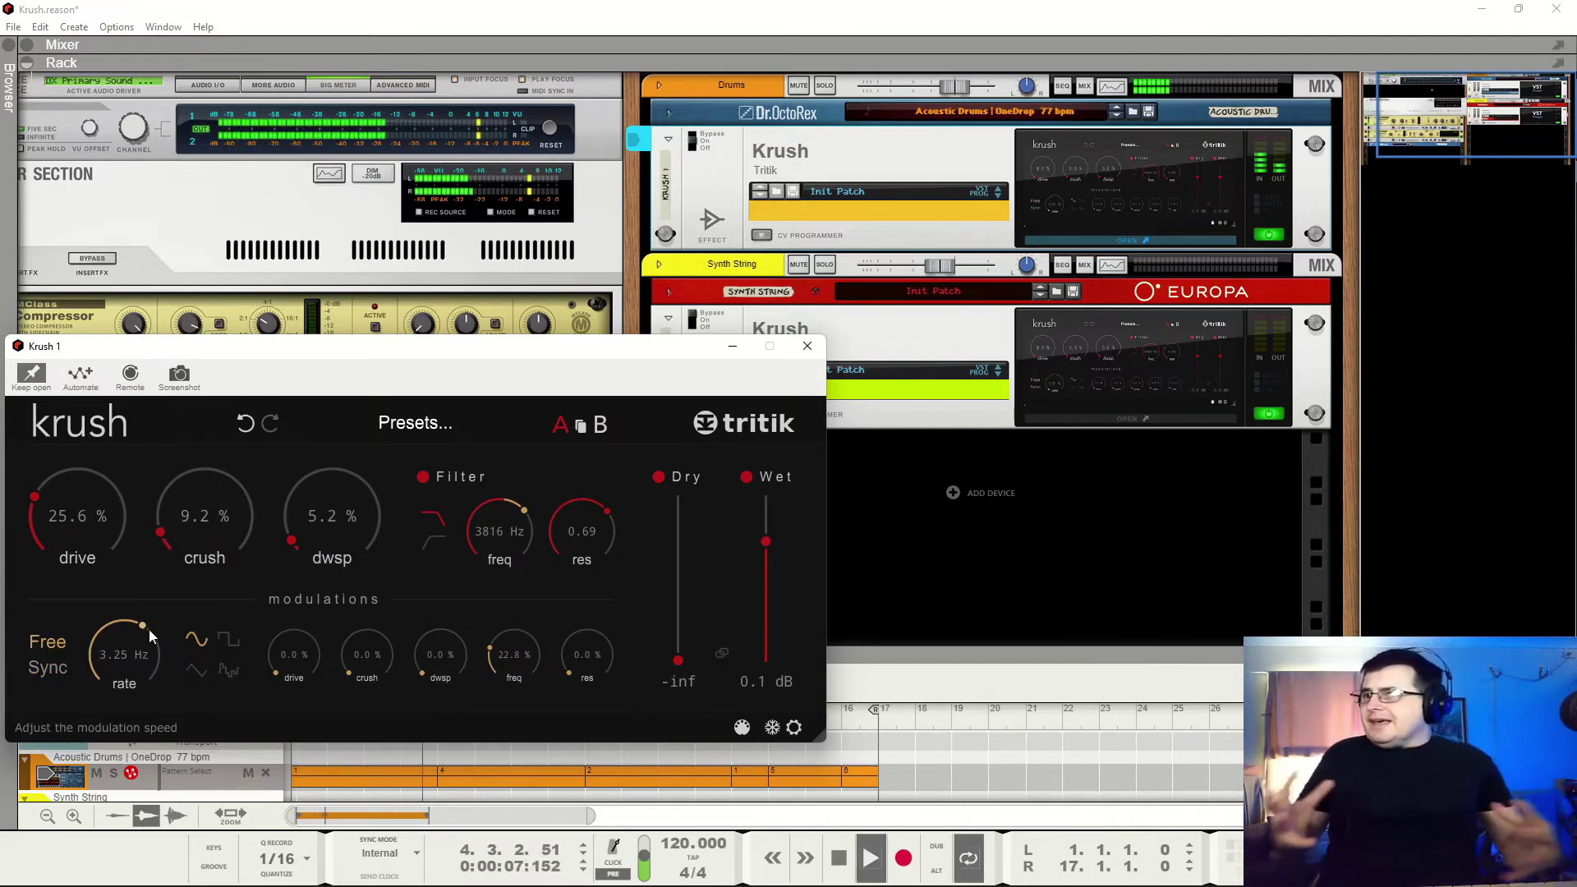
pyautogui.press('space')
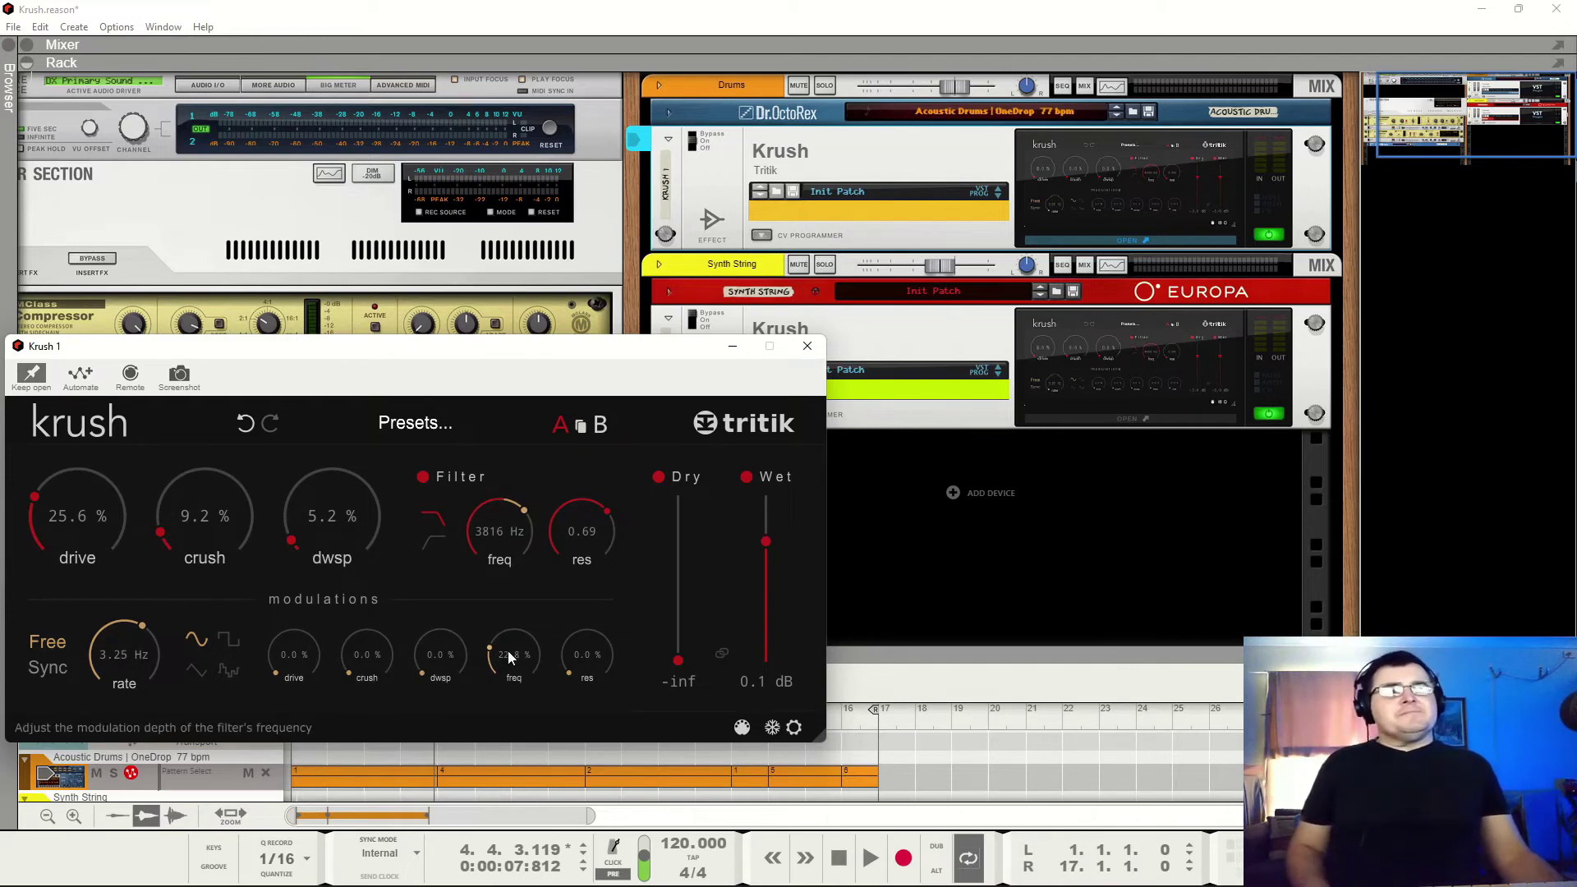
# Play the drums while setting the resonance to 0.84, the cutoff to 4883 Hz and its modulation depth to 27.6 %
pyautogui.press('space')
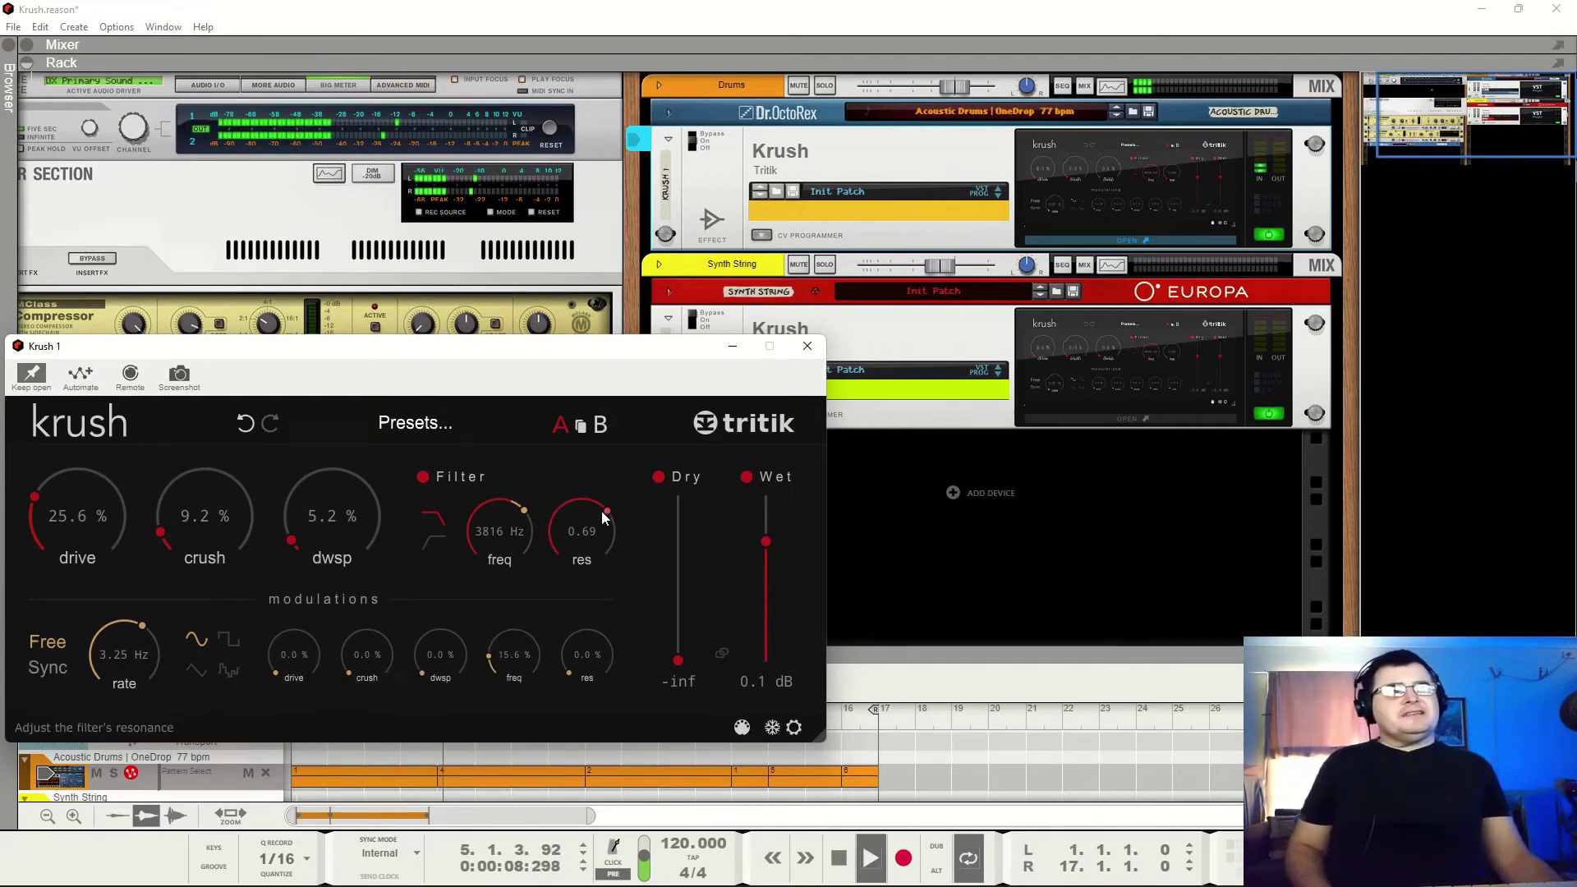
pyautogui.moveTo(598, 519); pyautogui.dragTo(570, 480)
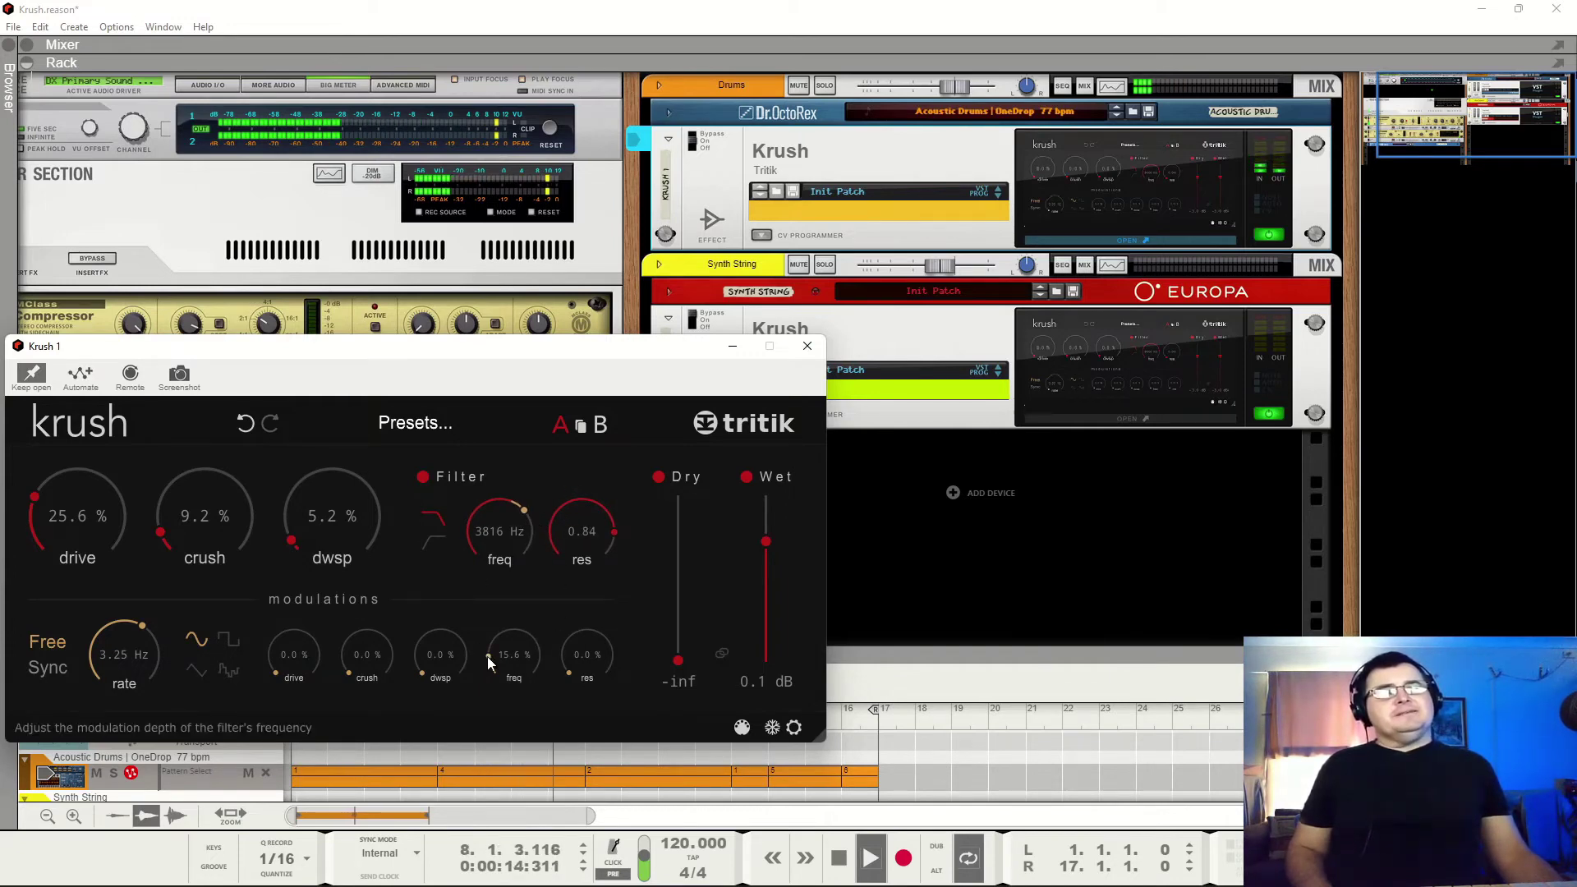
pyautogui.moveTo(525, 509); pyautogui.dragTo(532, 504)
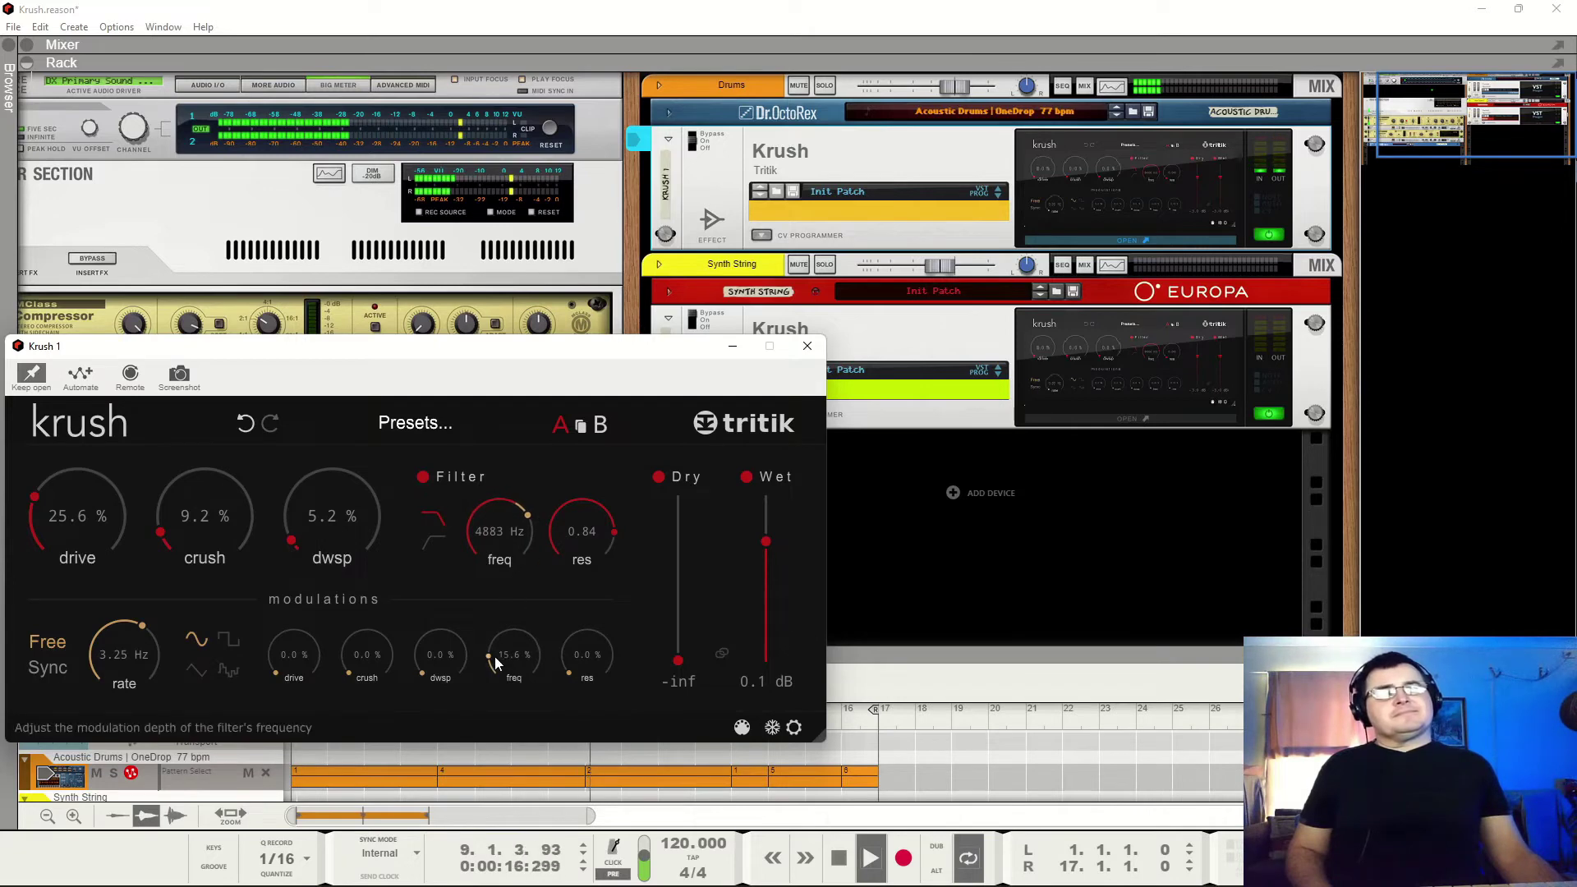
pyautogui.moveTo(494, 657); pyautogui.dragTo(499, 629)
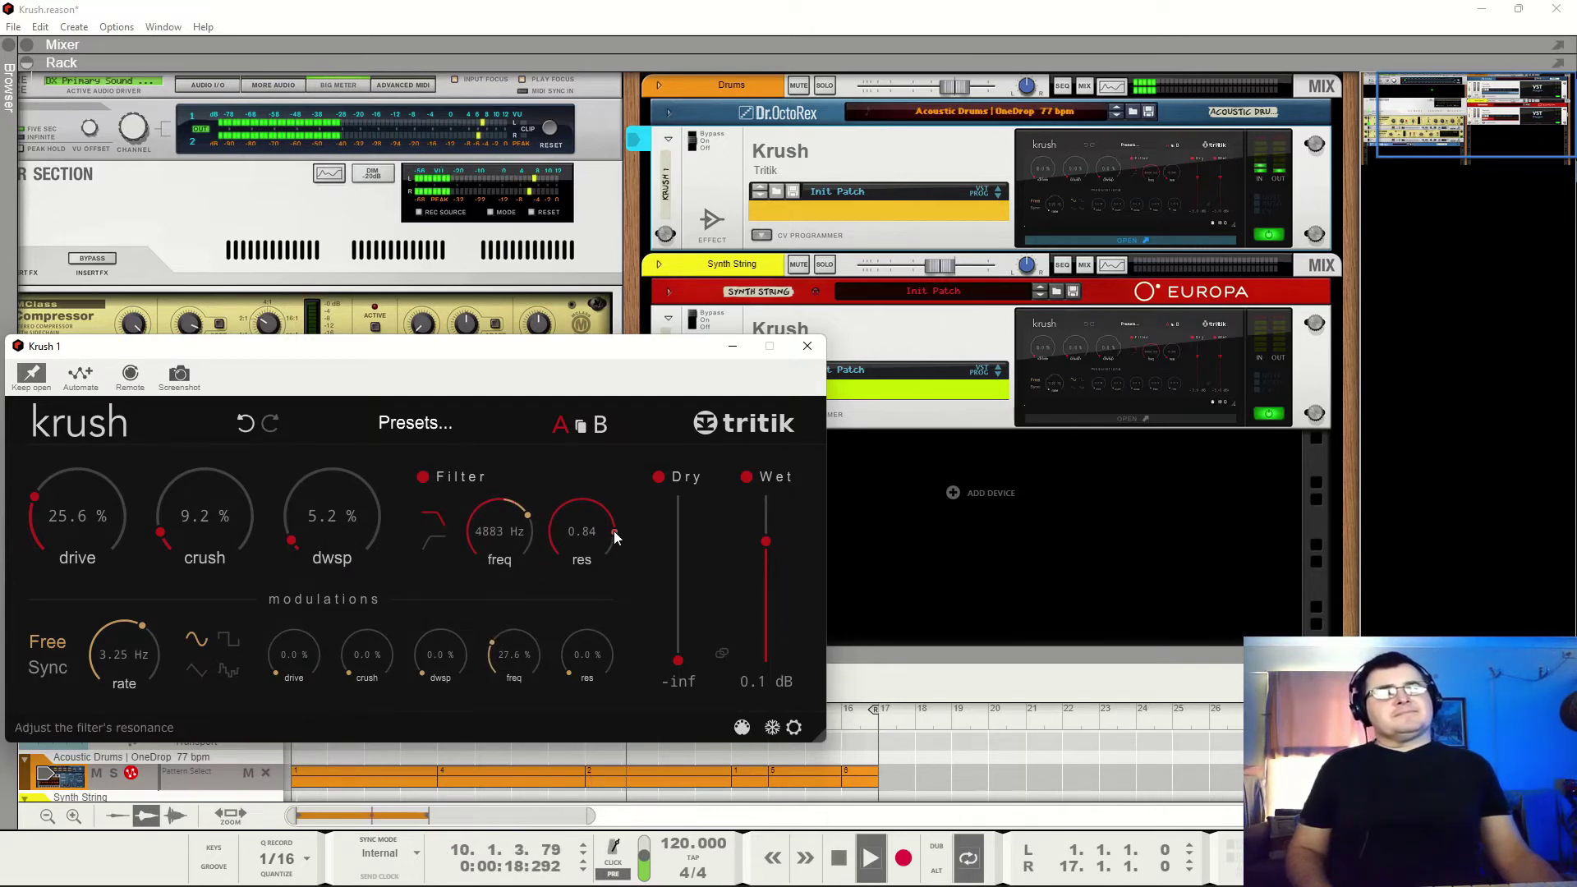
pyautogui.press('space')
# Lower the resonance to 0.10, and play the drums while comparing filter frequency modulation at 0.0 % and 30.0 %
pyautogui.moveTo(614, 537); pyautogui.dragTo(611, 567)
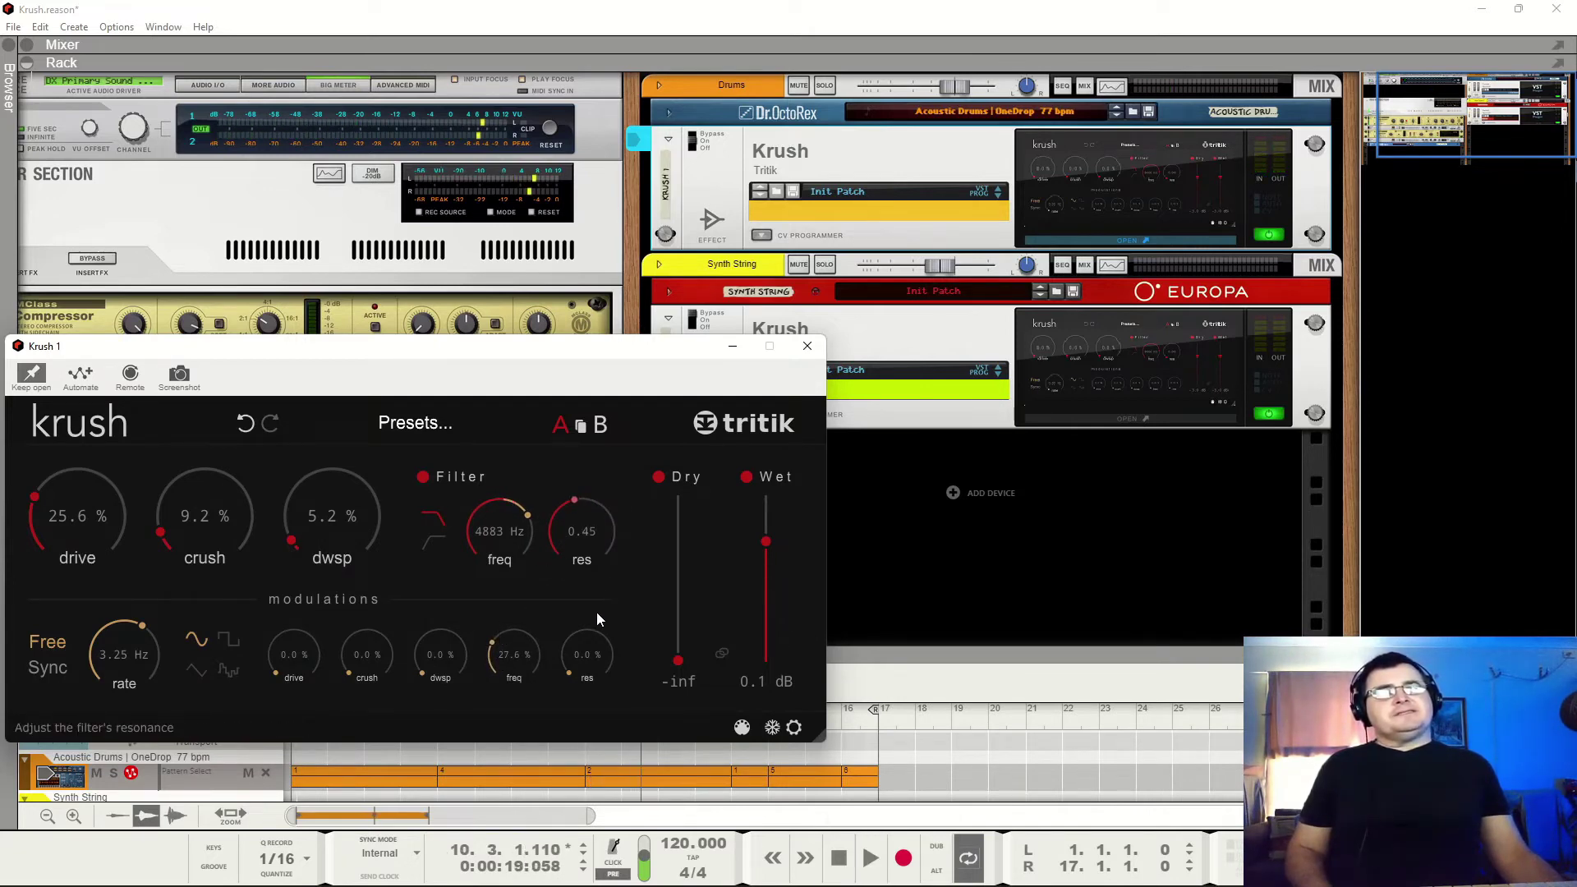
pyautogui.moveTo(593, 648); pyautogui.dragTo(594, 657)
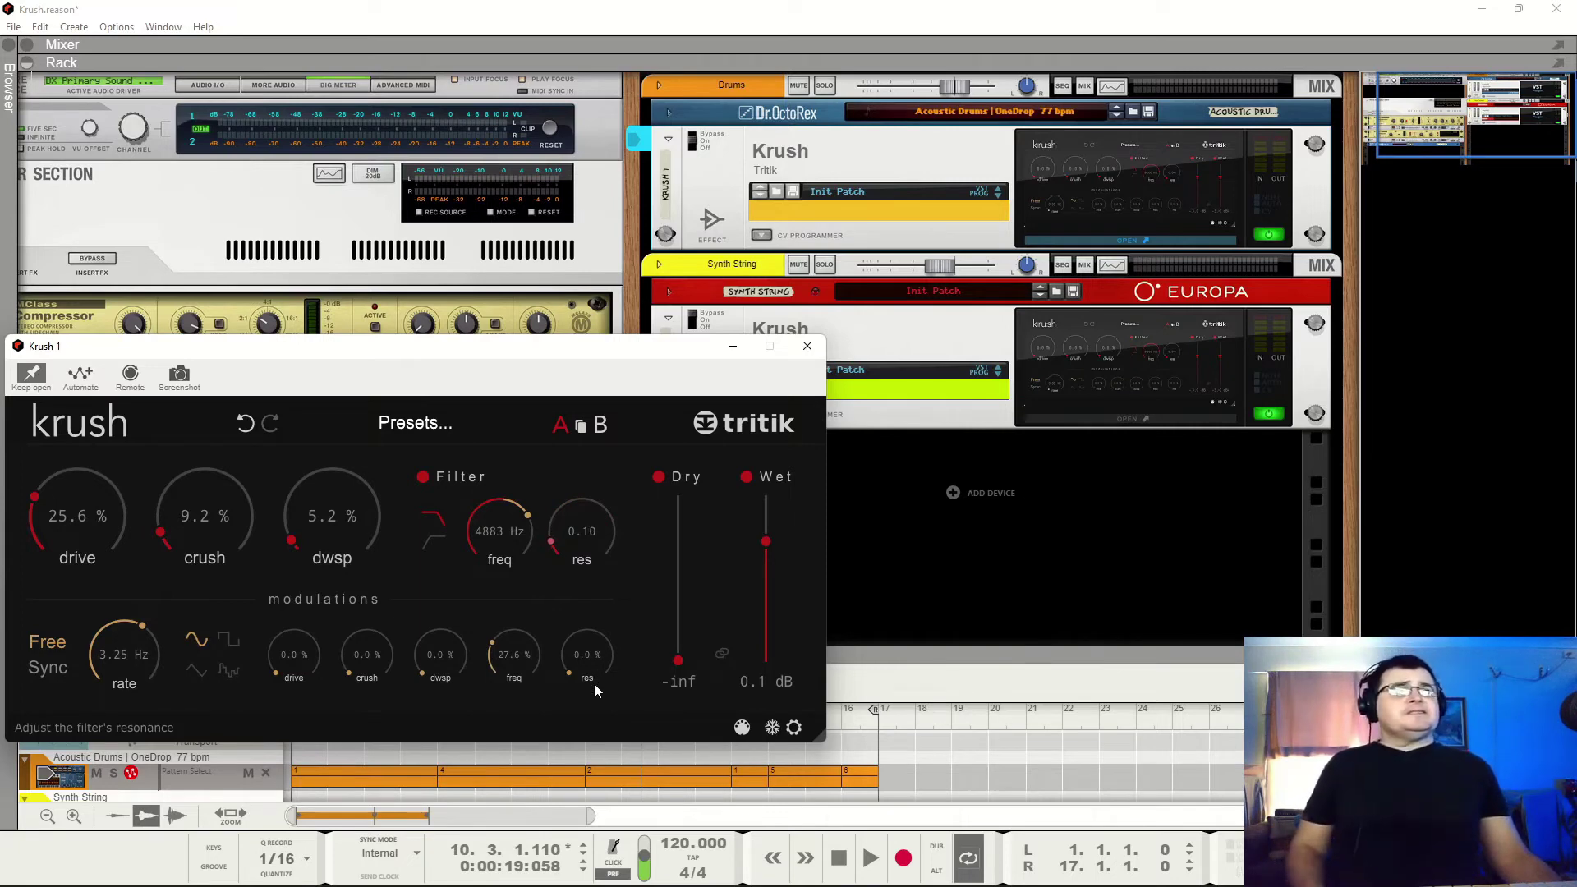
pyautogui.press('space')
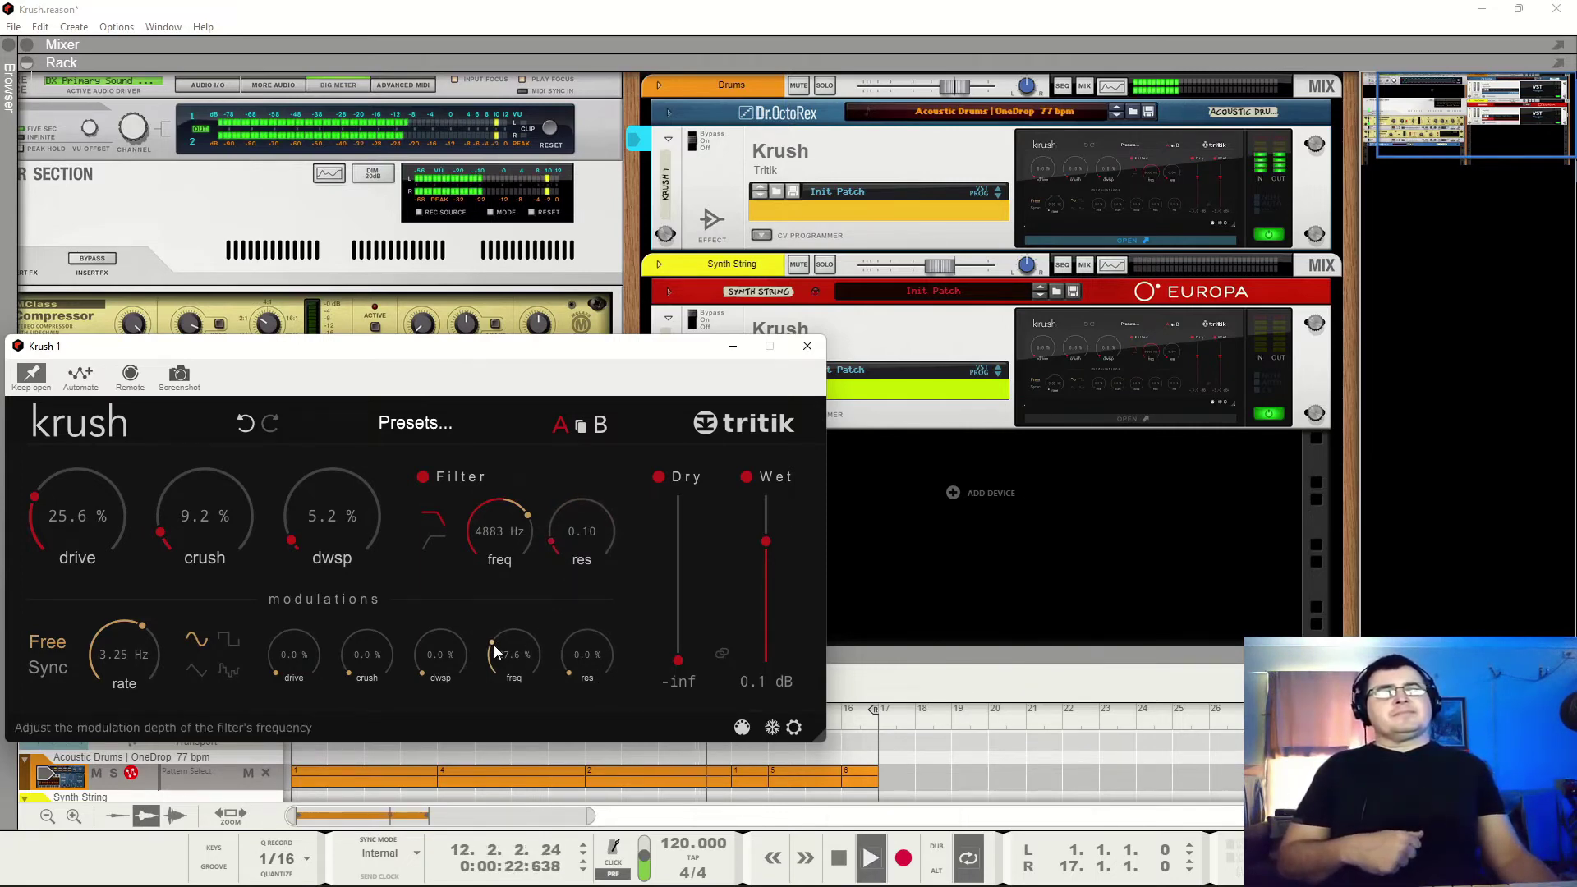
pyautogui.moveTo(494, 644); pyautogui.dragTo(499, 739)
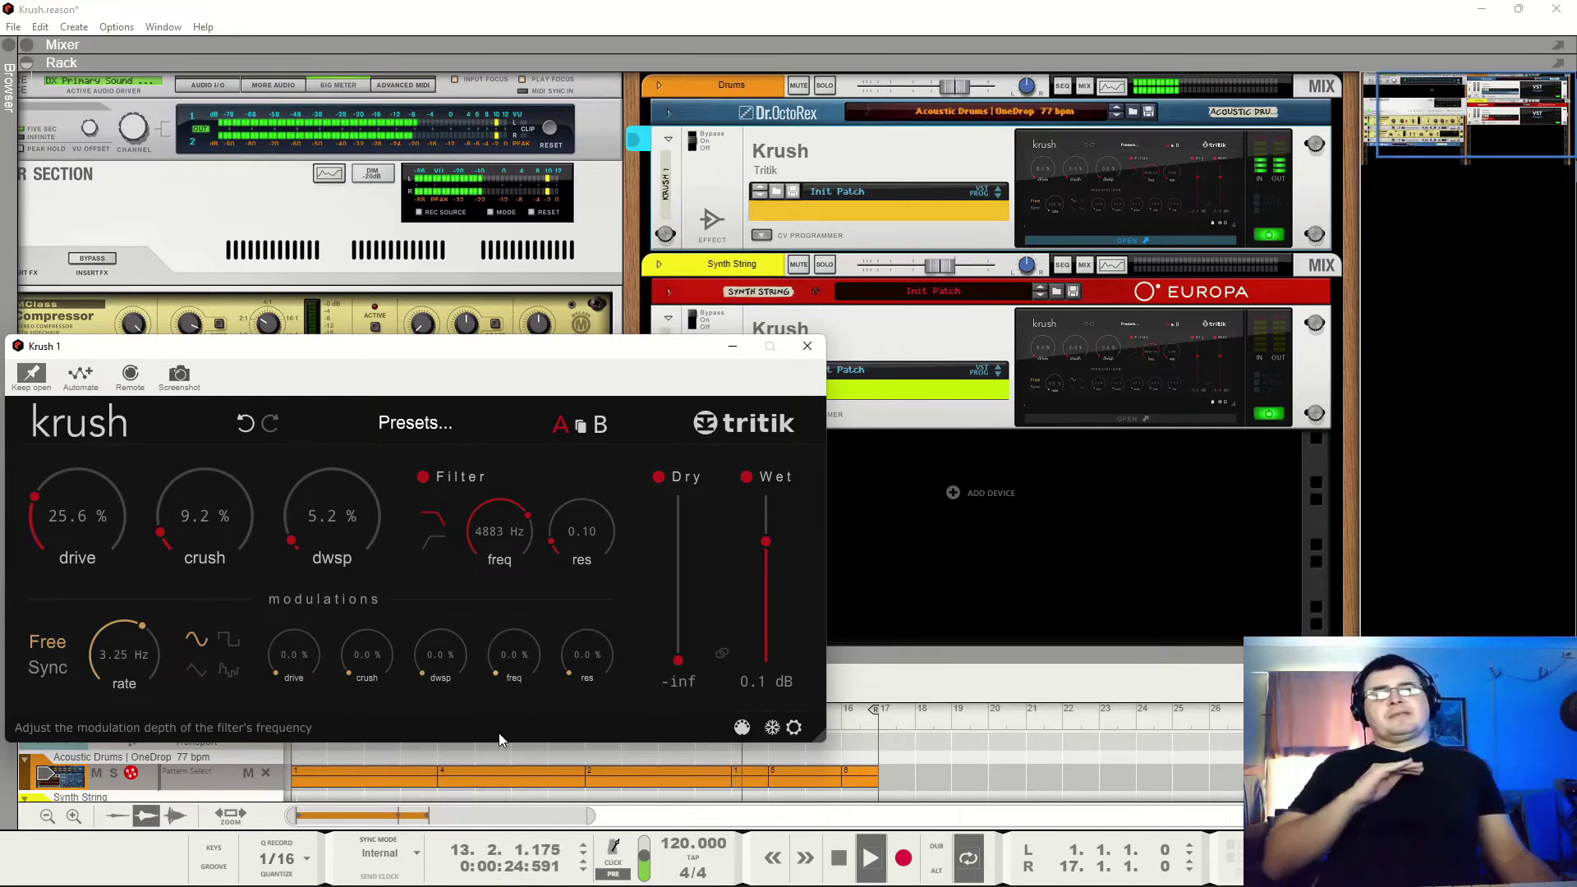
pyautogui.moveTo(500, 737); pyautogui.dragTo(509, 640)
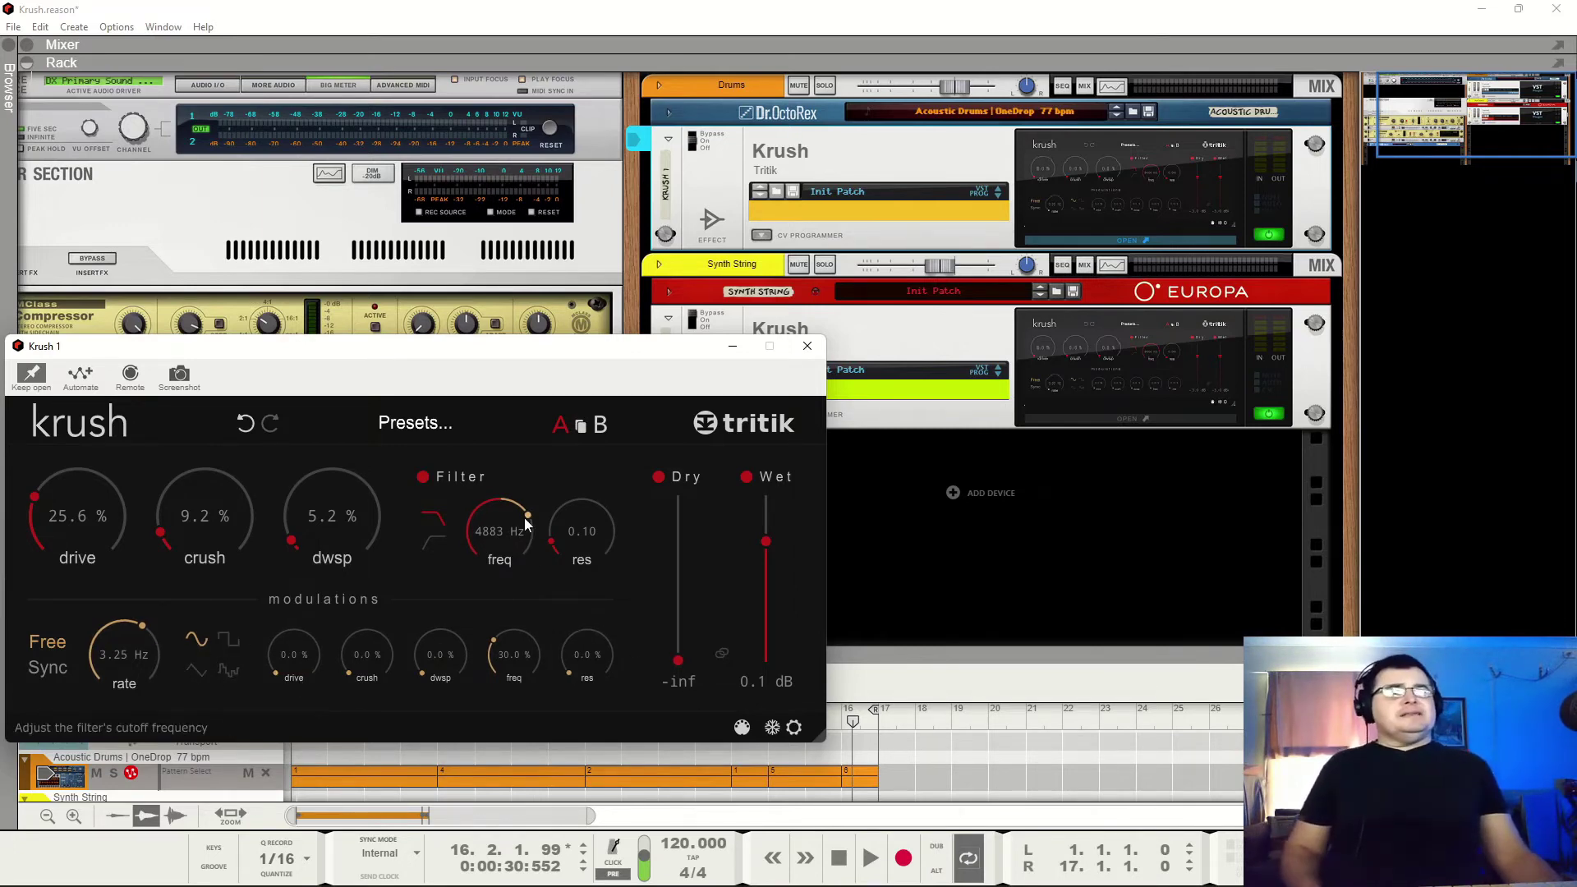
# Set the modulation depths to 14.4 % for drive, 70.0 % for crush and 97.6 % for downsampling
pyautogui.moveTo(498, 651); pyautogui.dragTo(328, 635)
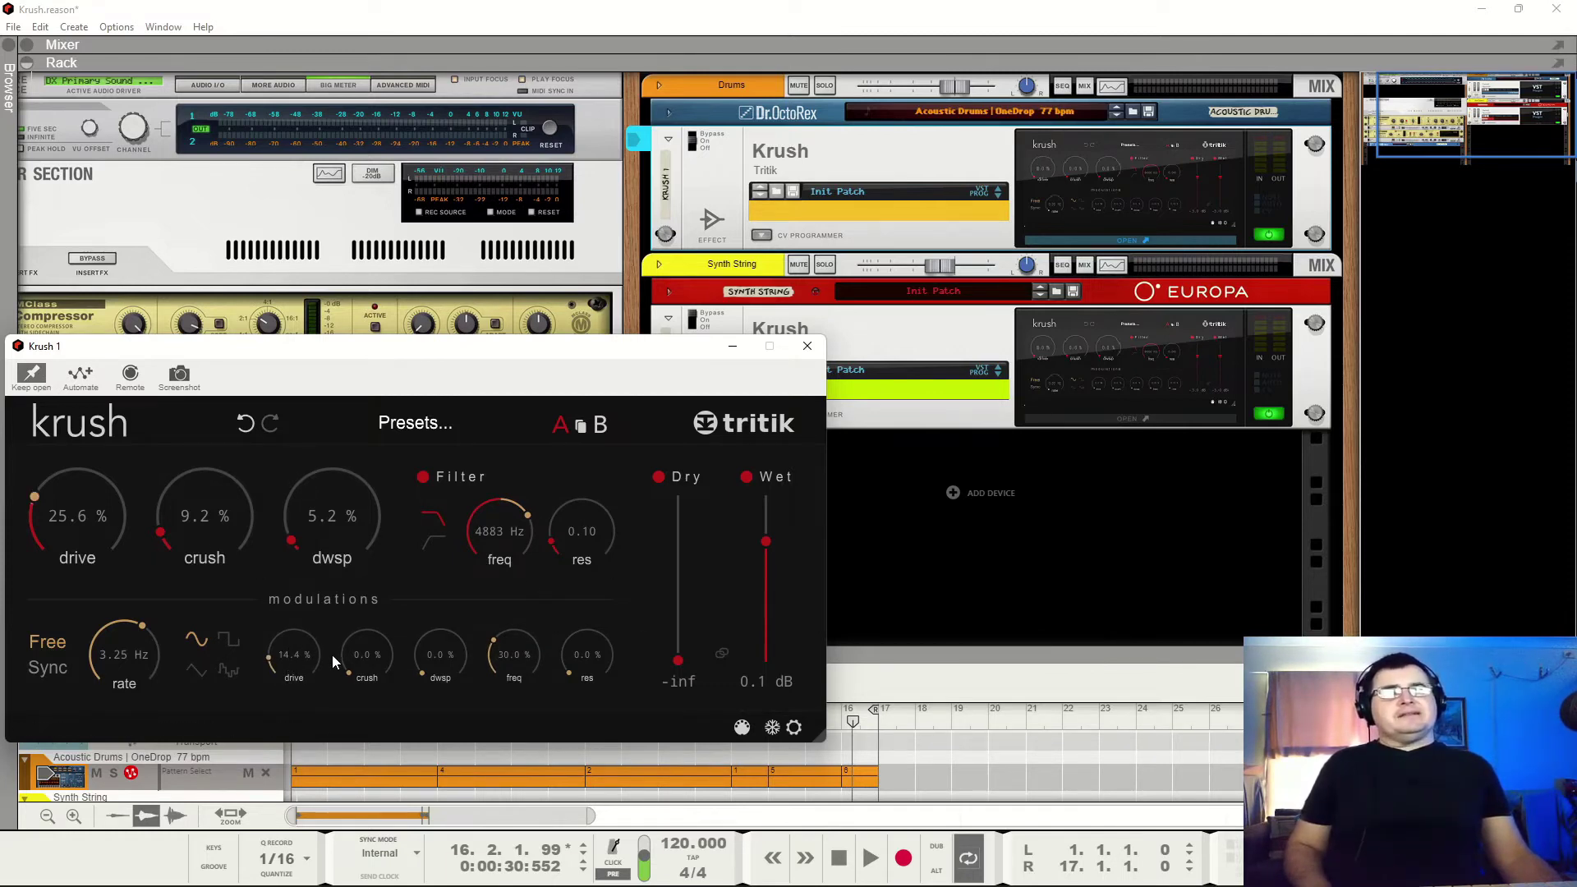
pyautogui.moveTo(355, 659); pyautogui.dragTo(432, 642)
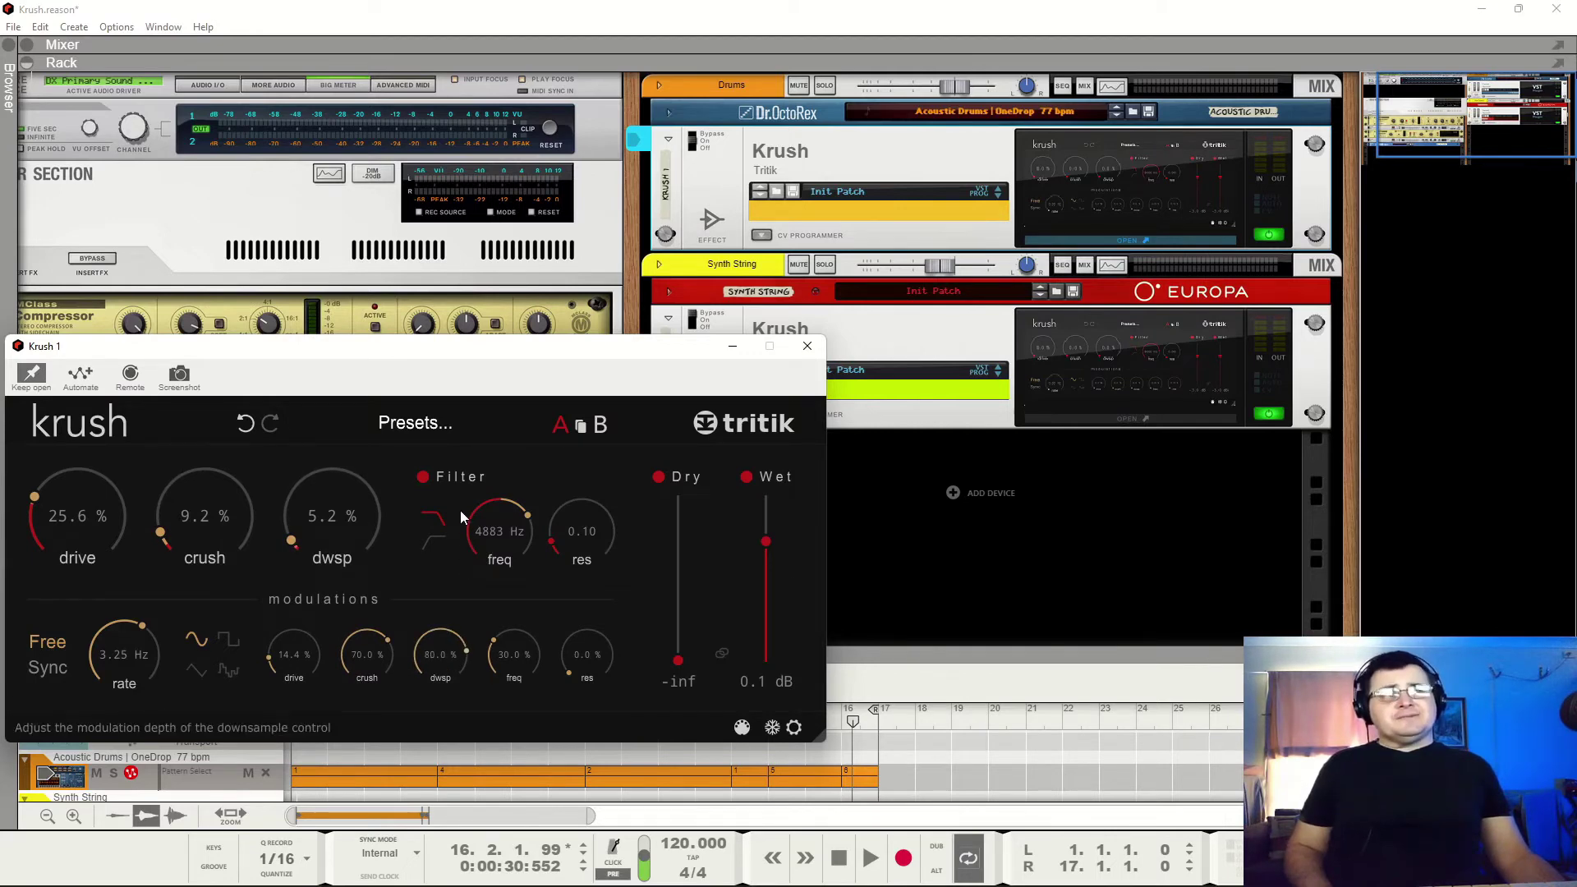
pyautogui.moveTo(461, 517); pyautogui.dragTo(457, 476)
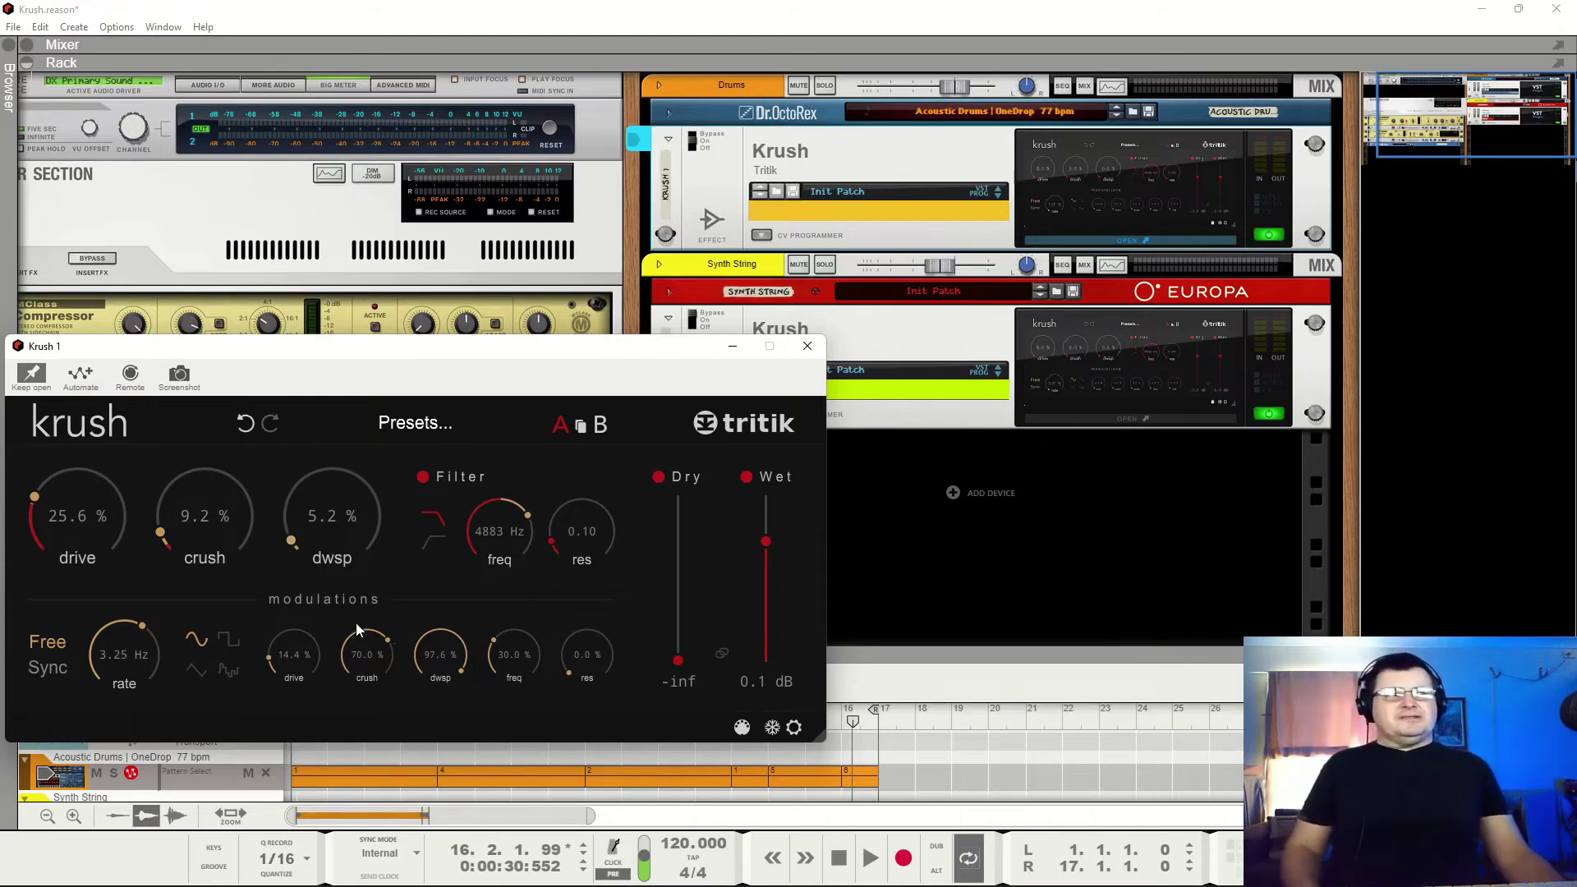
# Play the drums while trying a 4115 Hz filter cutoff, and settle on 7866 Hz
pyautogui.press('space')
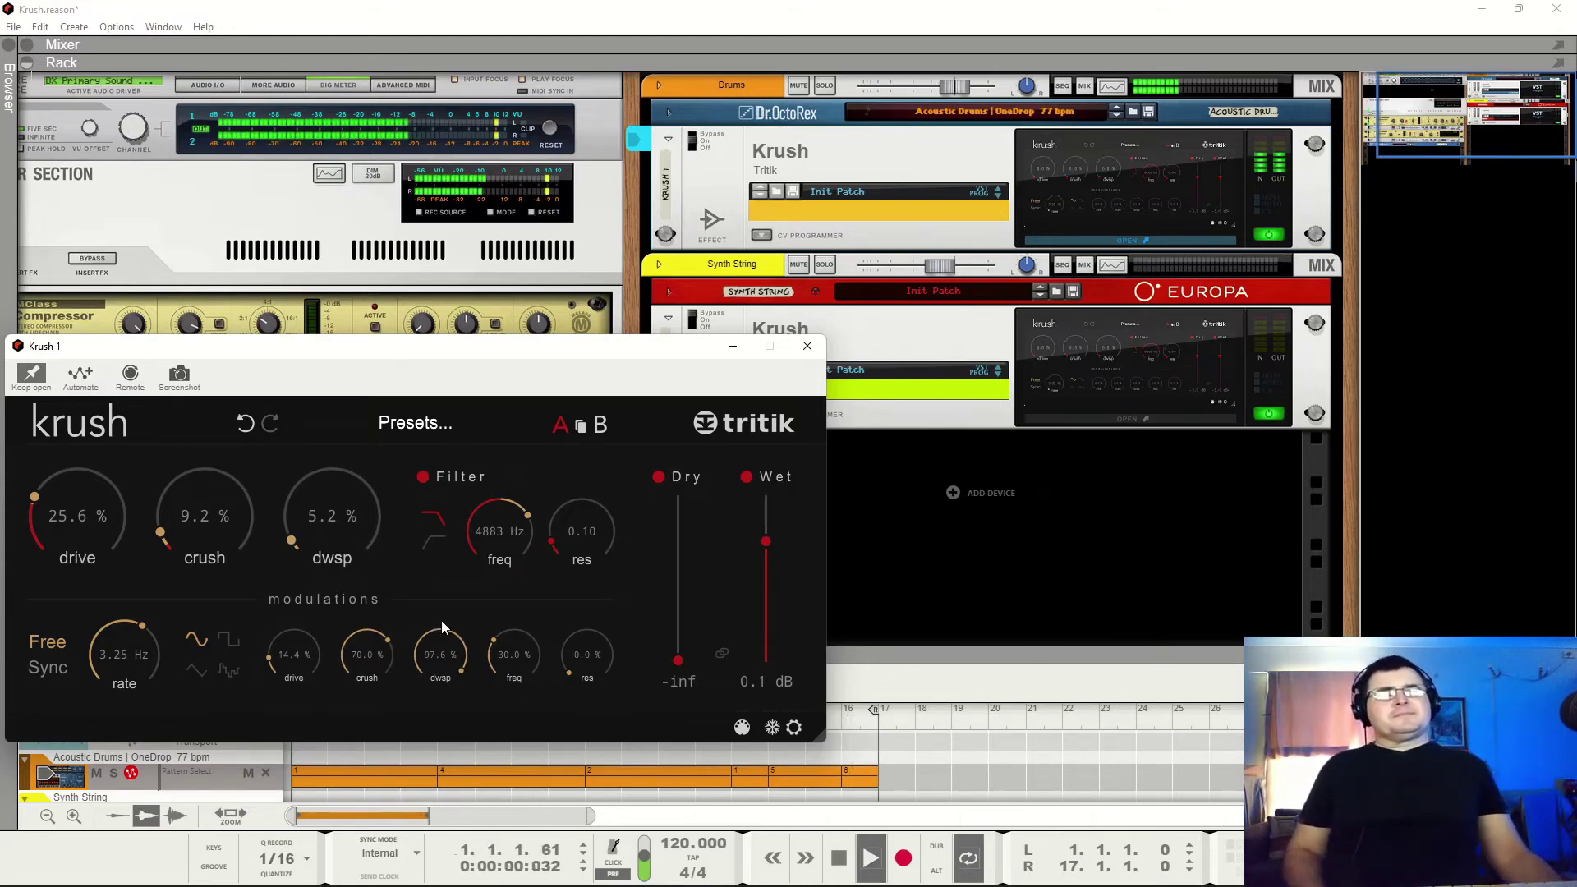
pyautogui.scroll(-3, 531, 532)
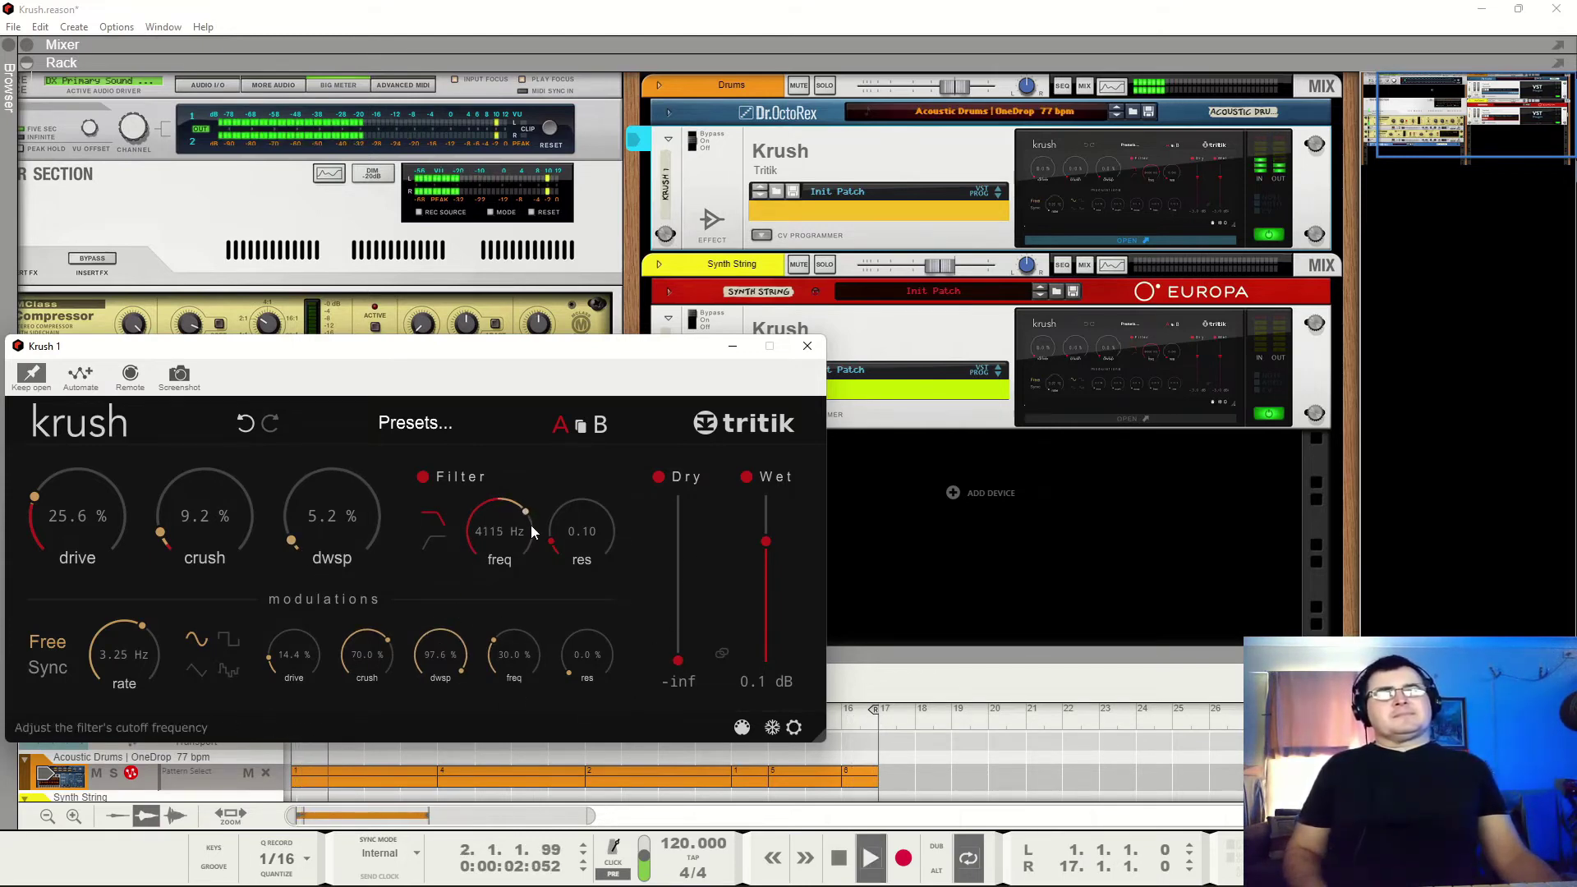
pyautogui.moveTo(531, 532); pyautogui.dragTo(536, 496)
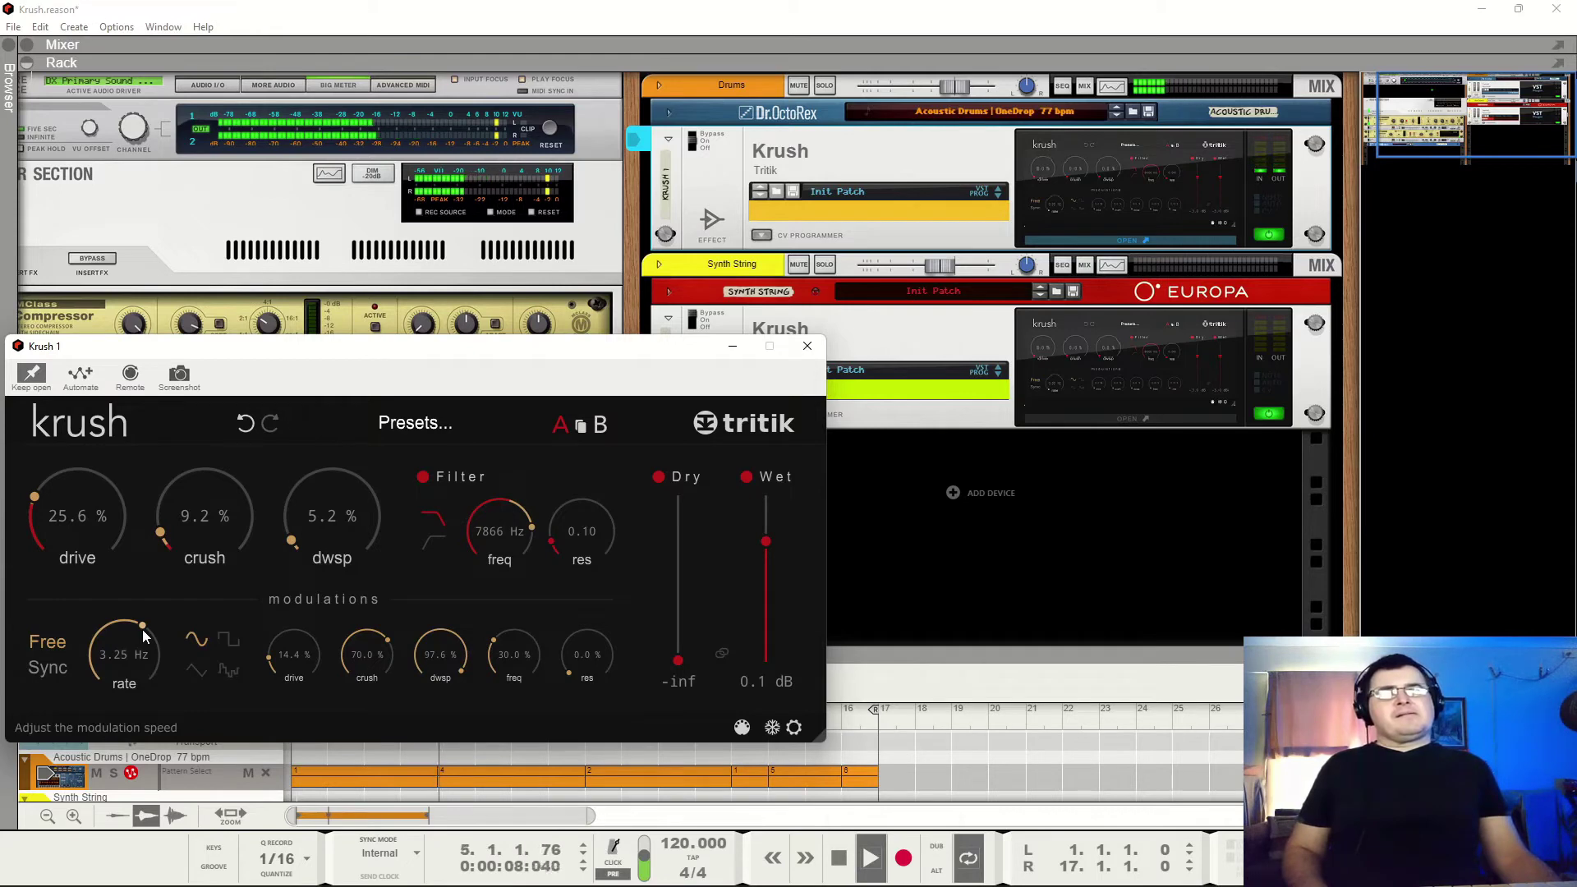
pyautogui.press('space')
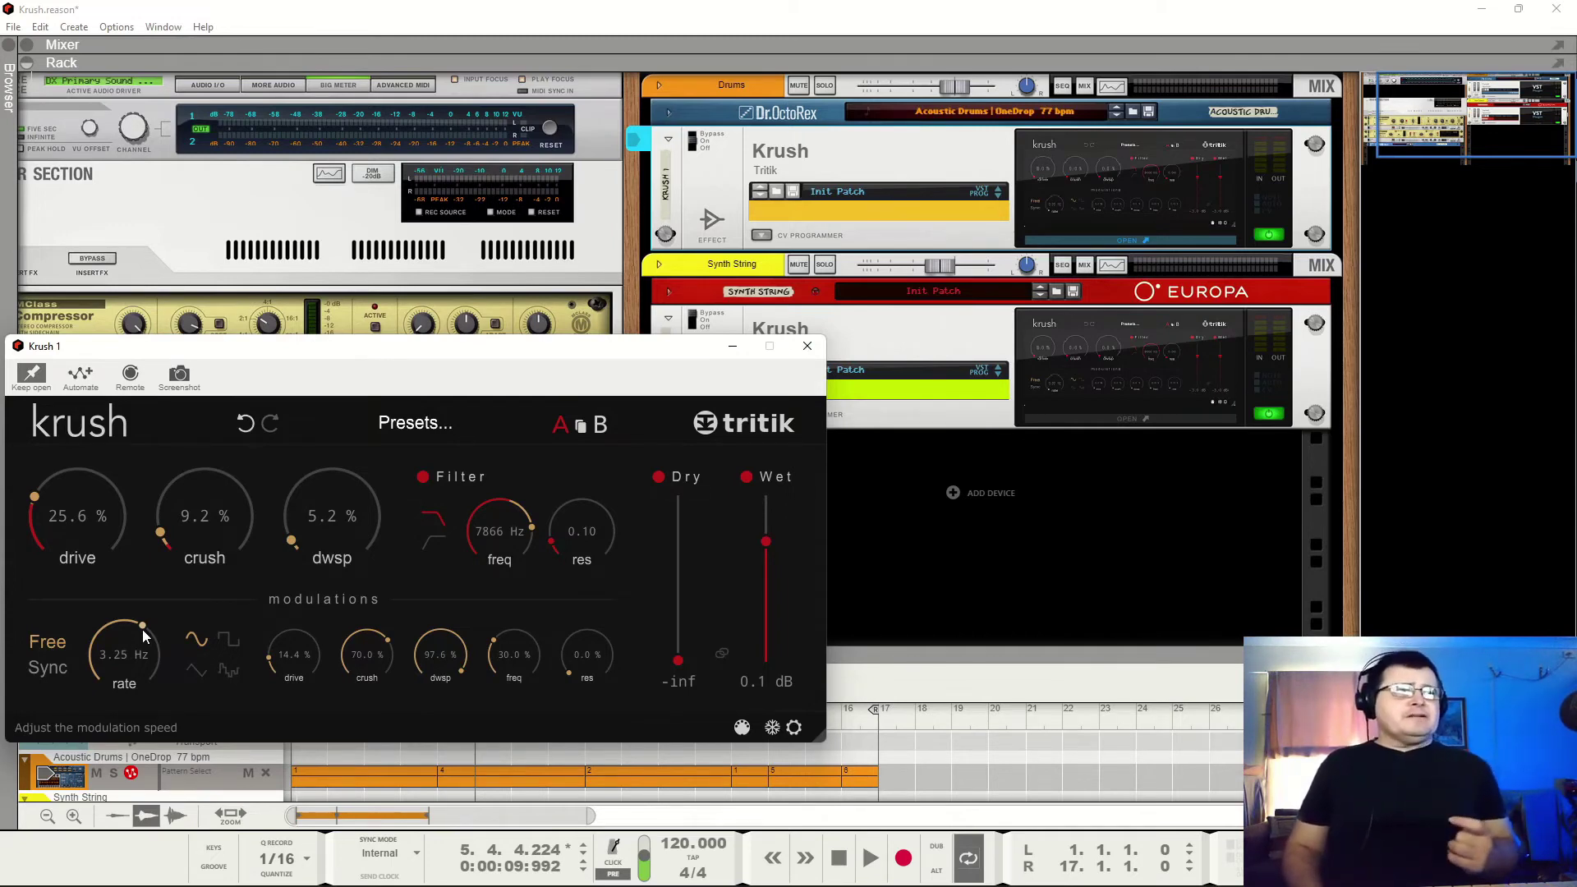
# Play the drums through the fully modulated effect, and select the drum track's Krush device in the rack
pyautogui.press('space')
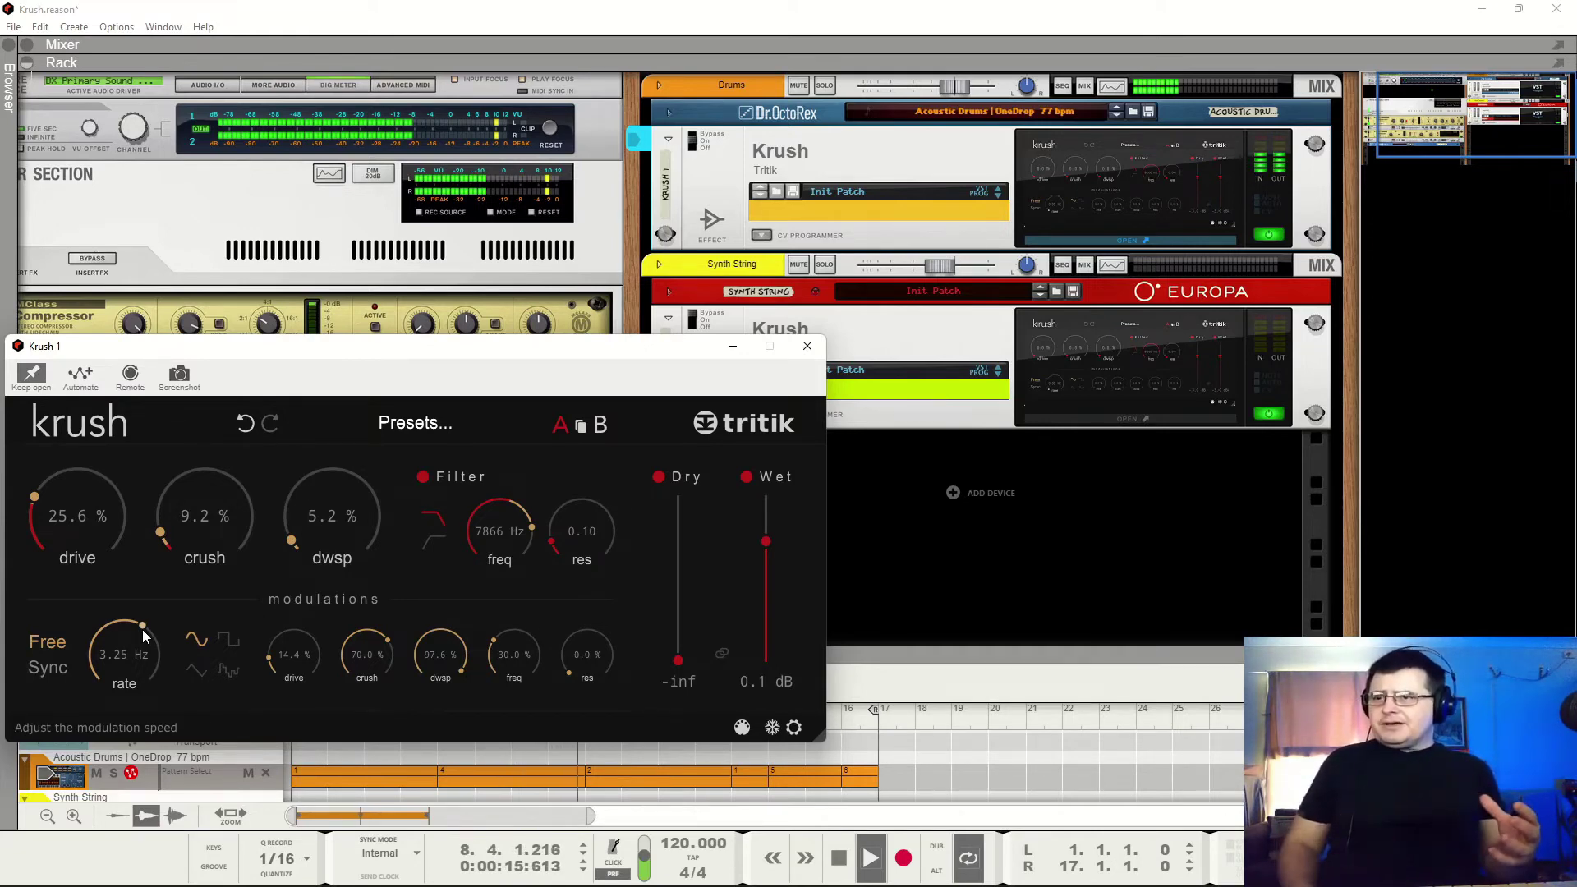
pyautogui.press('space')
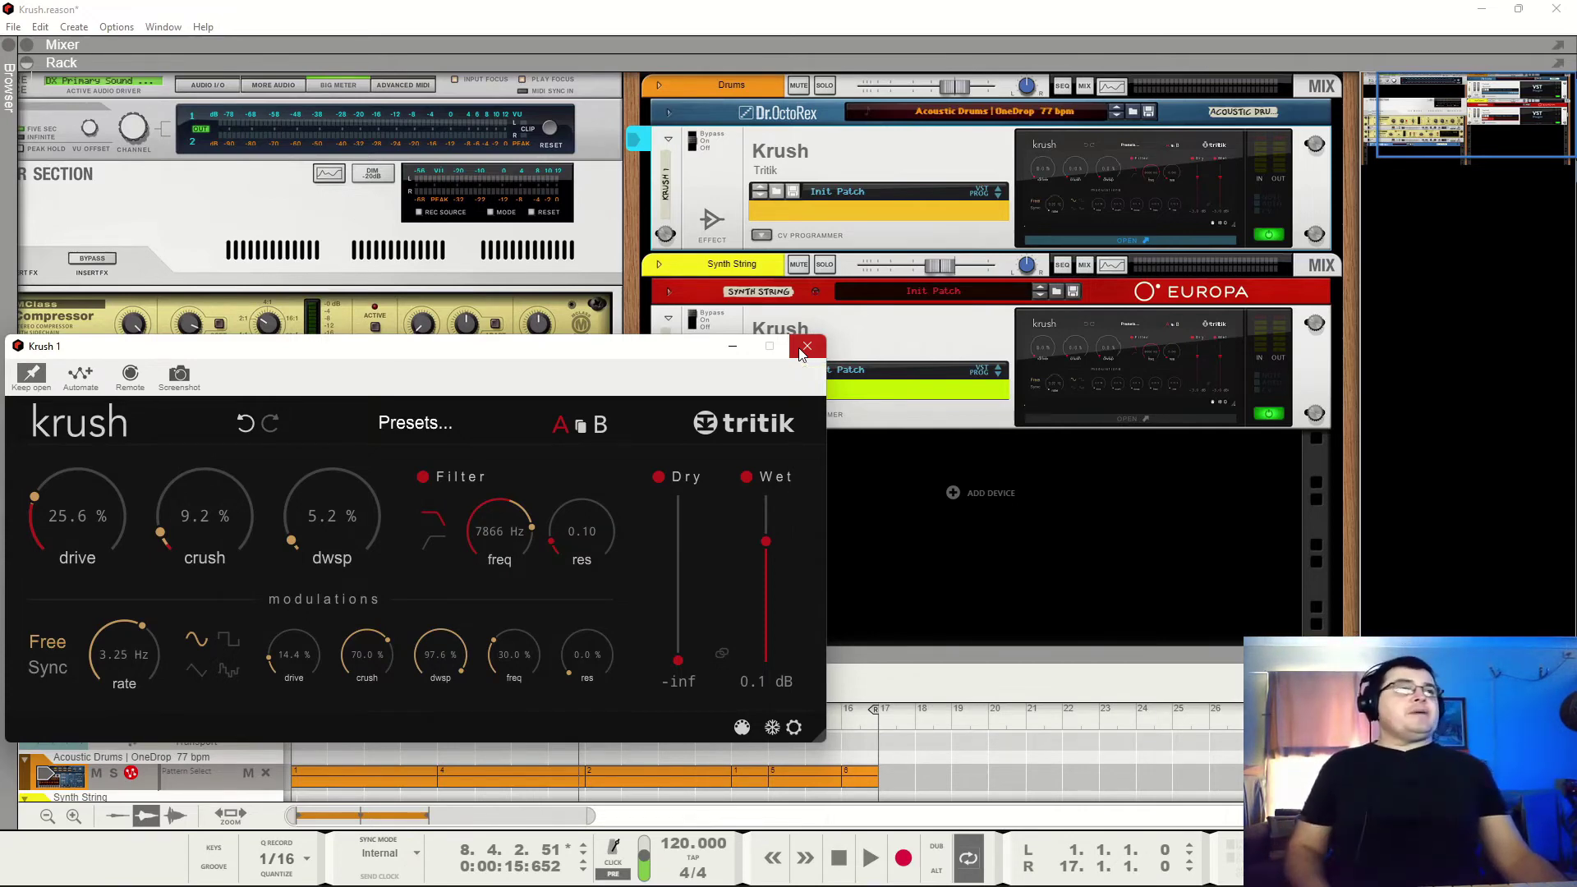
pyautogui.press('space')
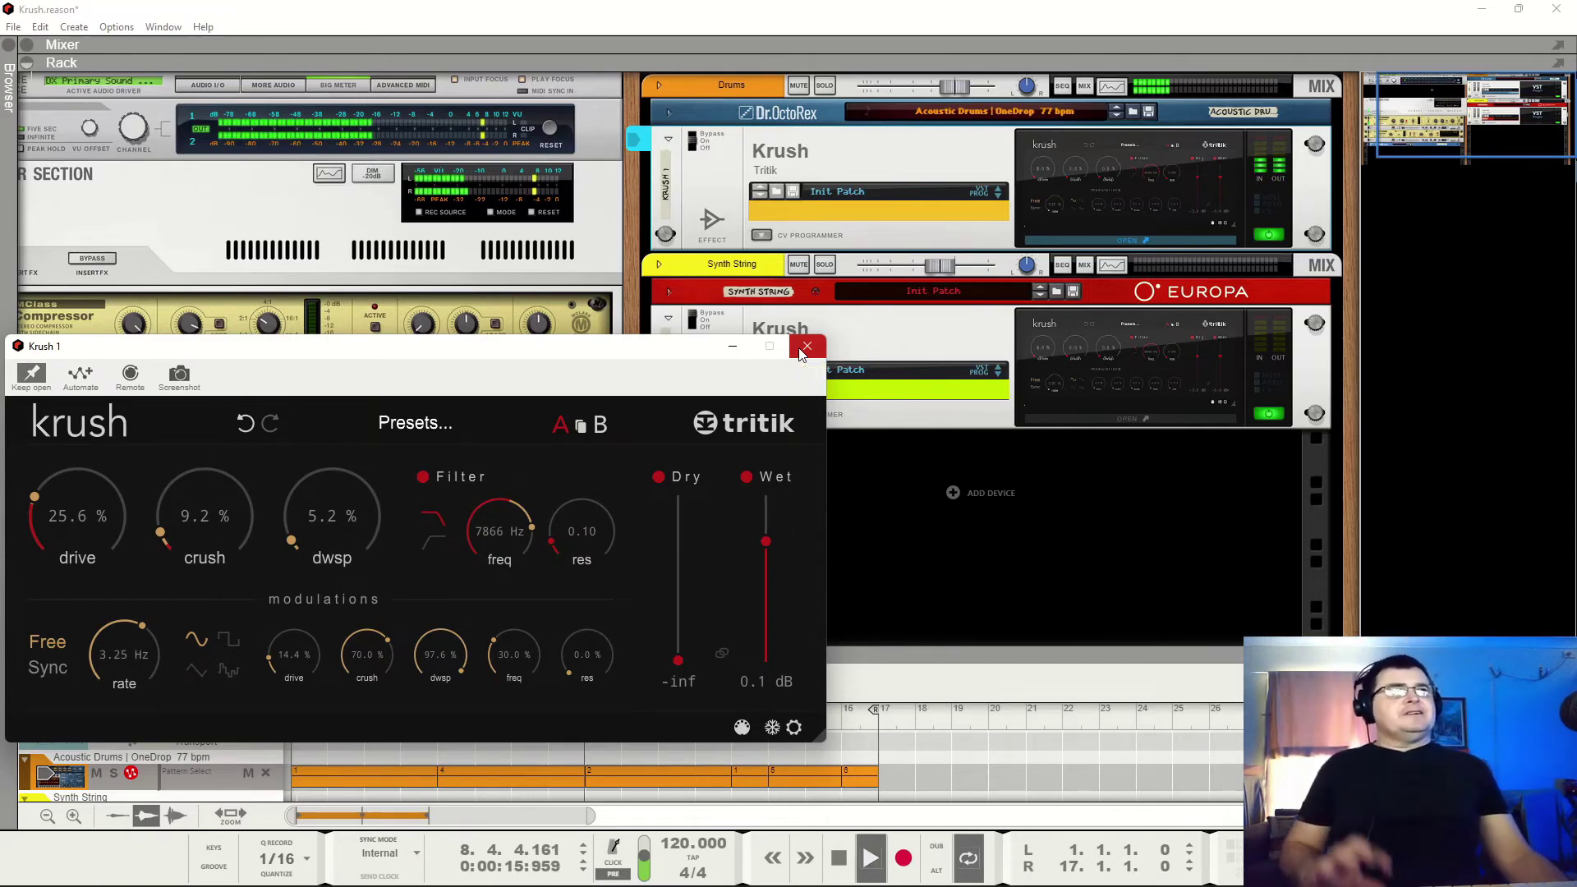
pyautogui.click(704, 136)
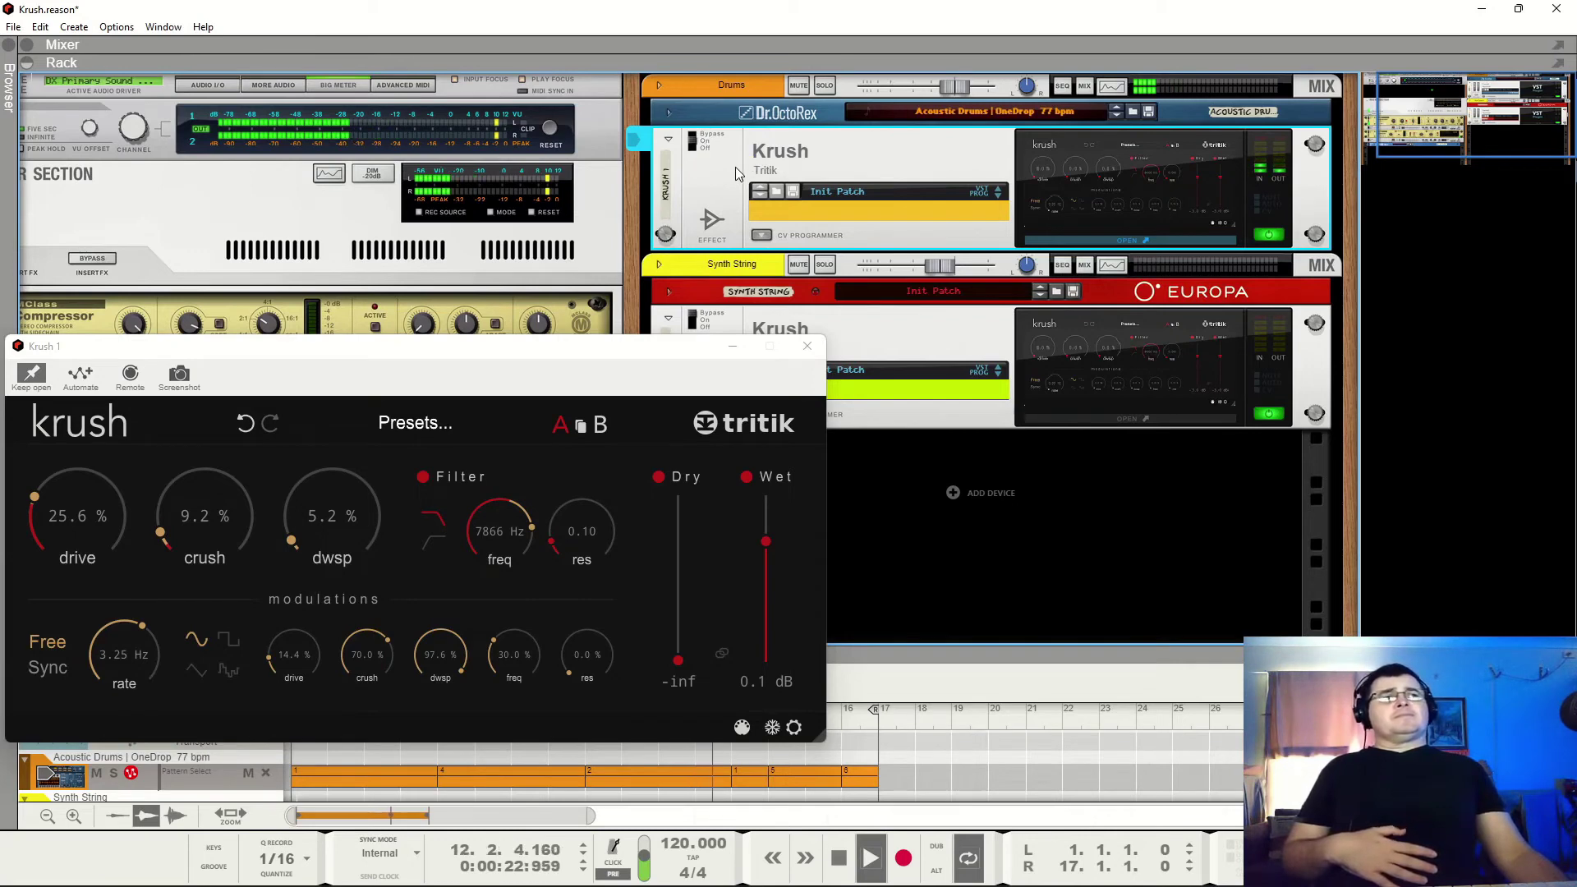
pyautogui.press('space')
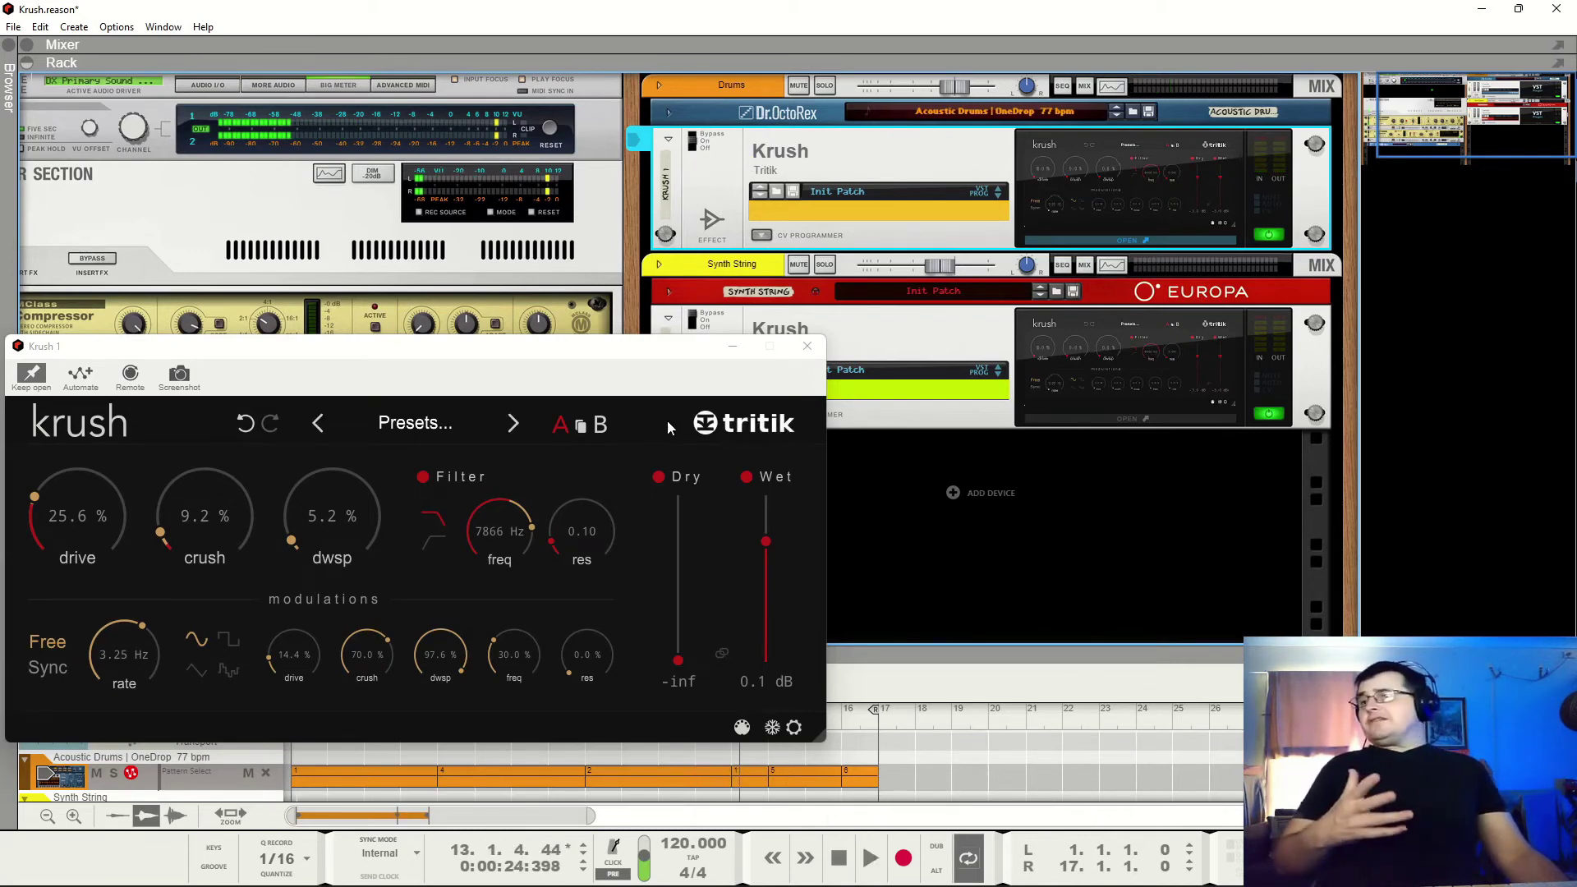
# Close the Krush 1 plugin window, and select the Krush device on the Synth String track
pyautogui.click(807, 346)
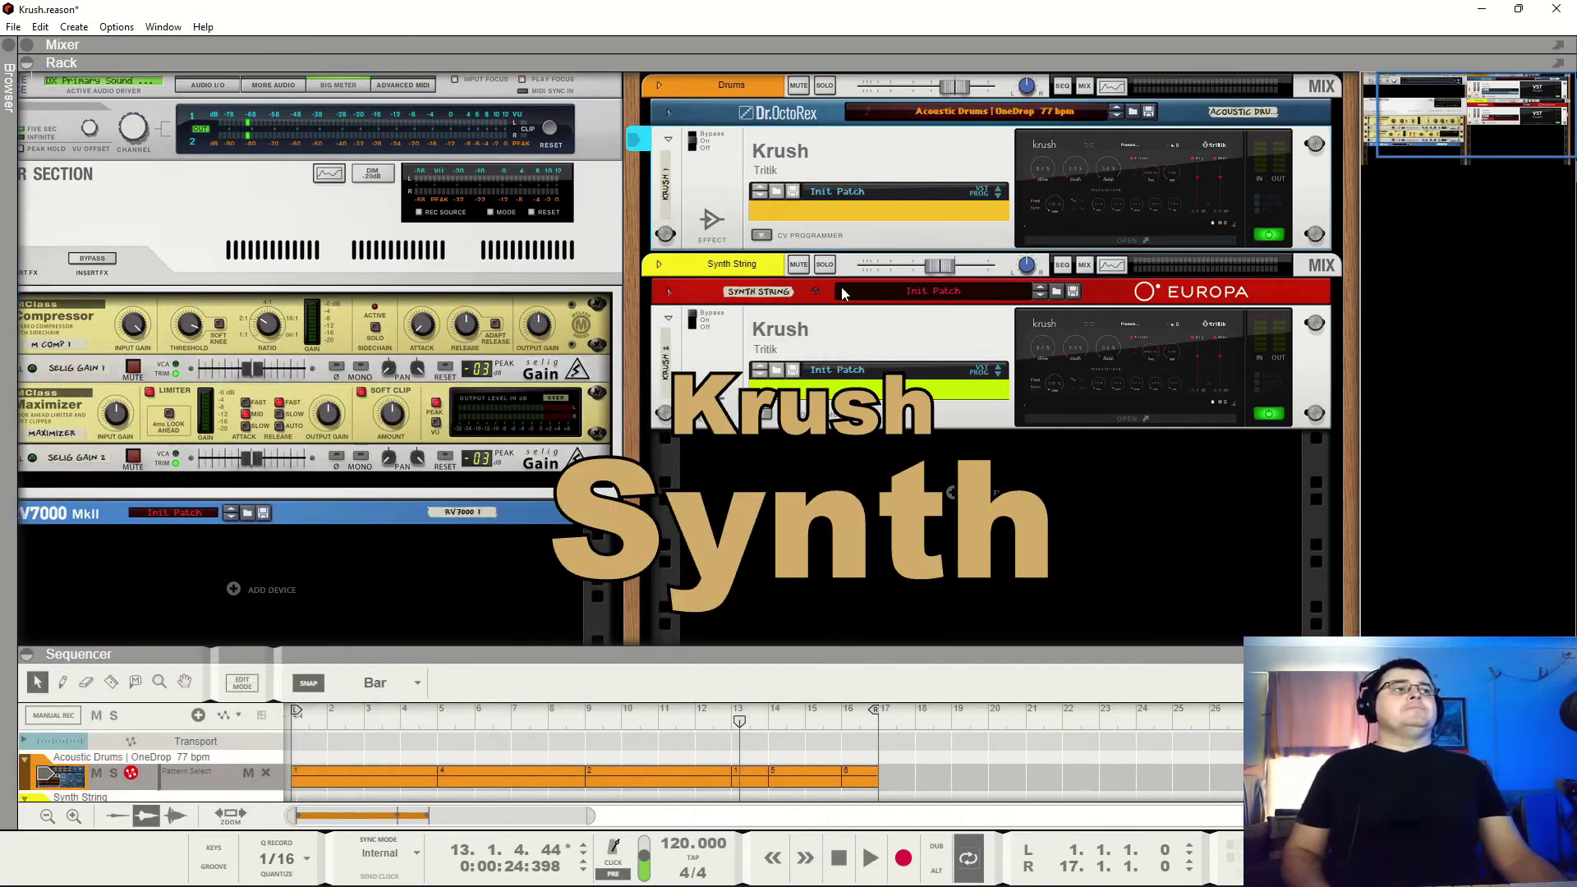
pyautogui.click(688, 325)
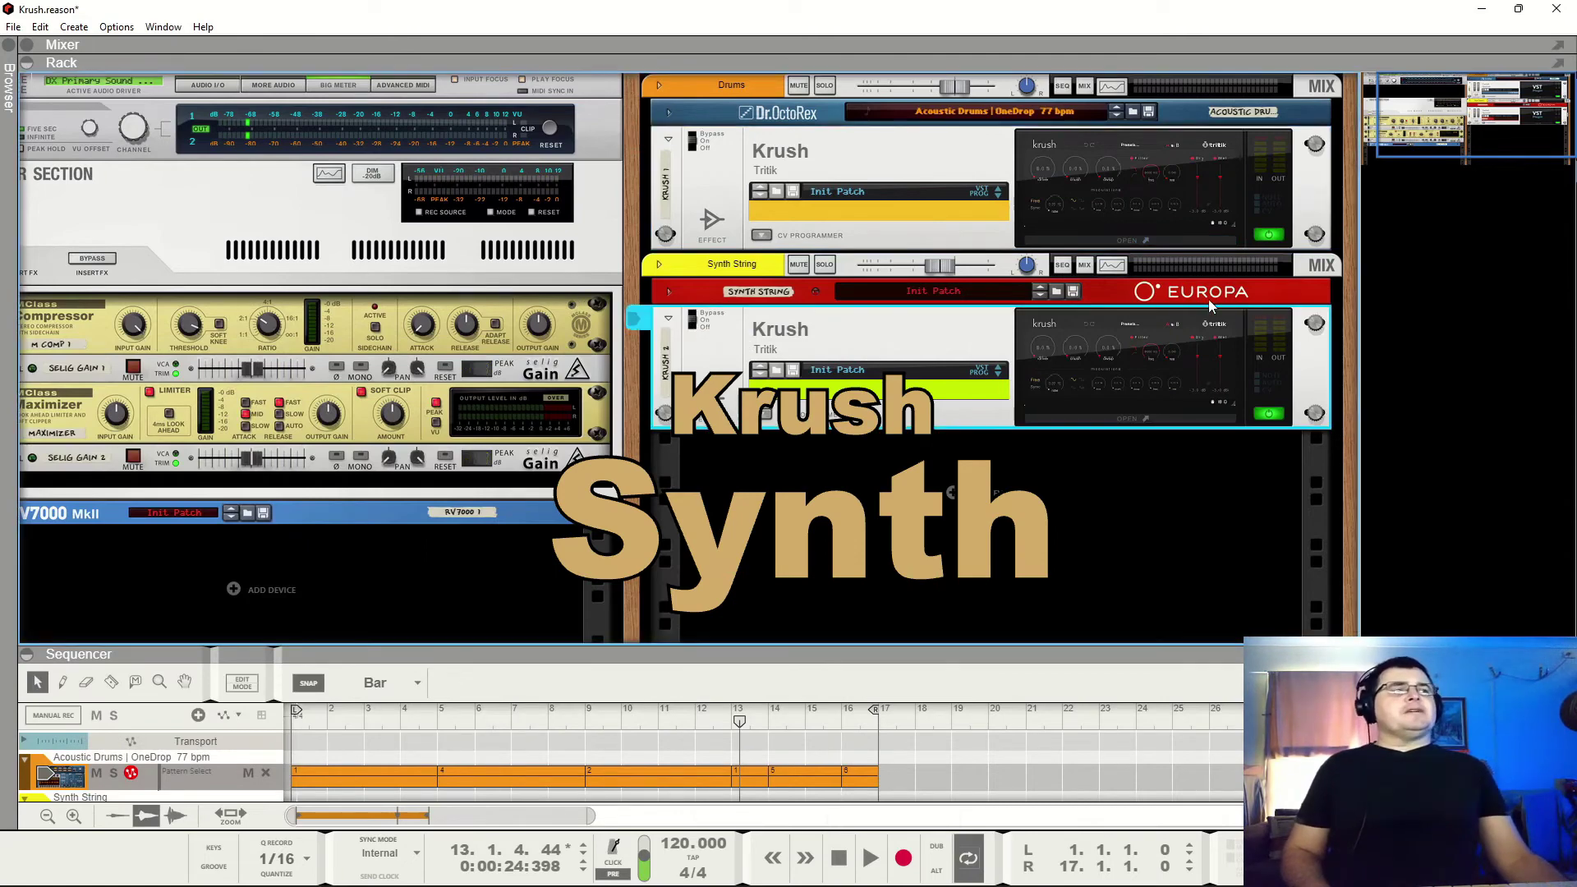
# Open the Synth String track's Krush plugin window, and collapse the sequencer to enlarge the rack
pyautogui.click(1132, 418)
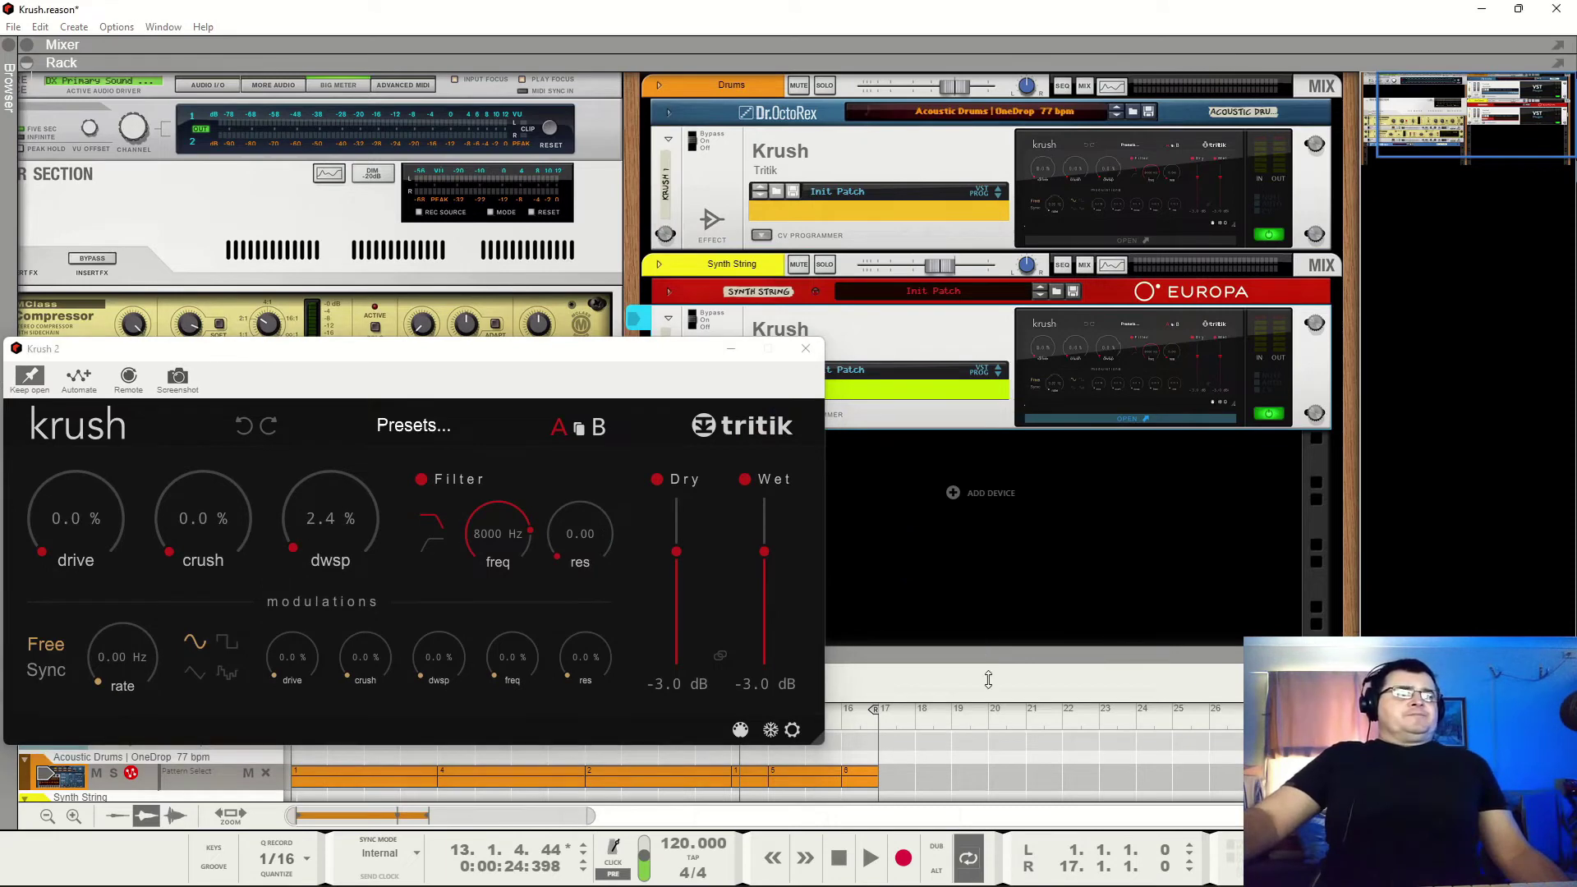
pyautogui.moveTo(982, 664); pyautogui.dragTo(945, 817)
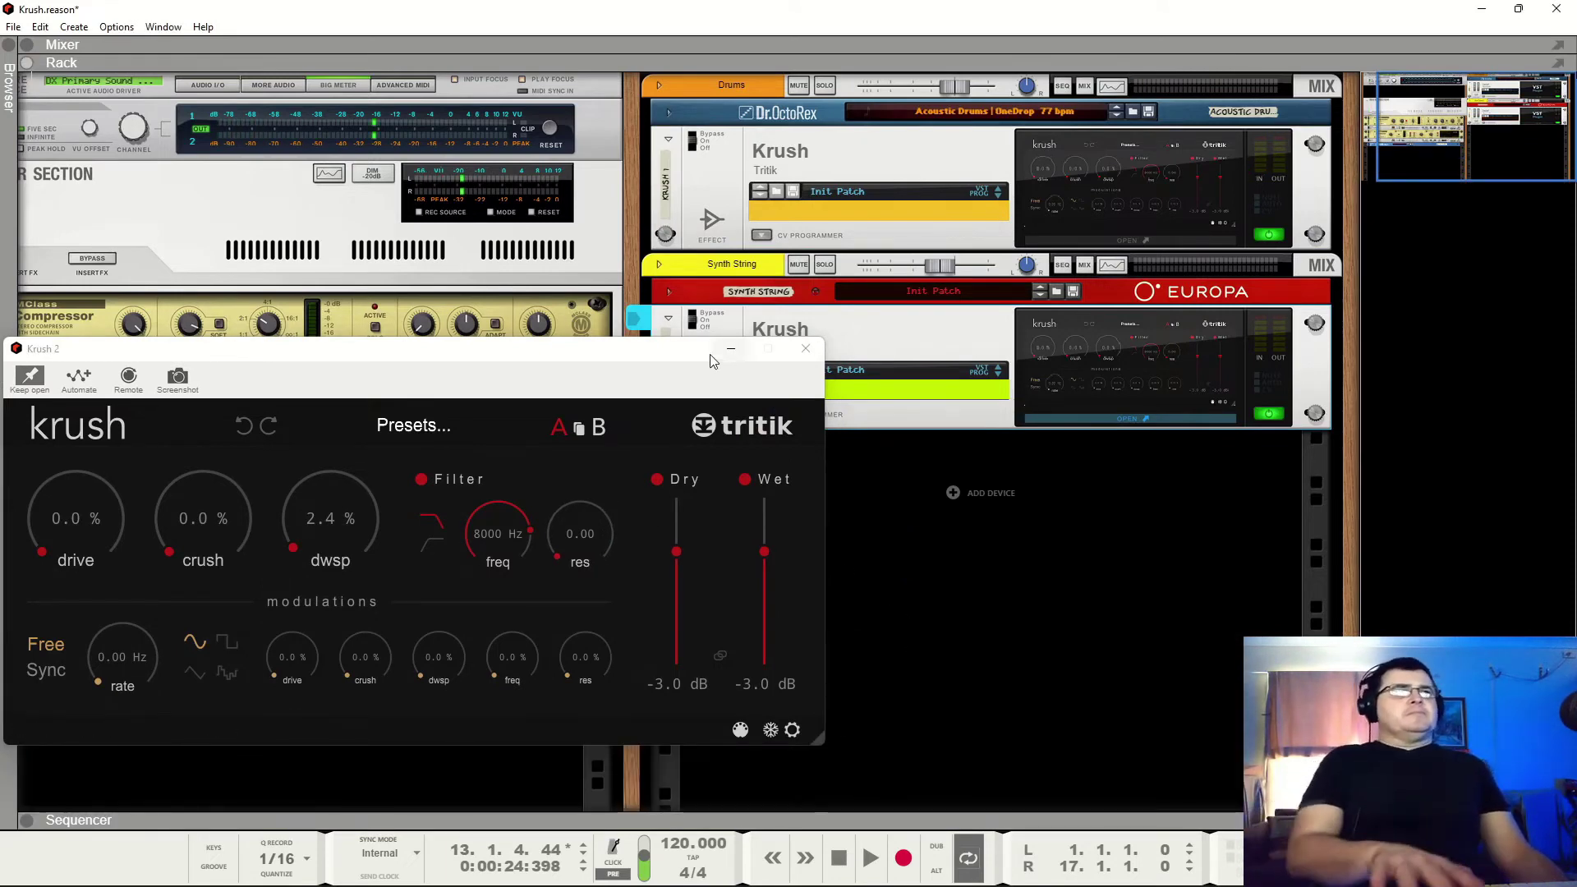
# Play the Synth String sound with the Europa and its Krush device selected in turn, and turn off Krush's dry signal
pyautogui.click(657, 299)
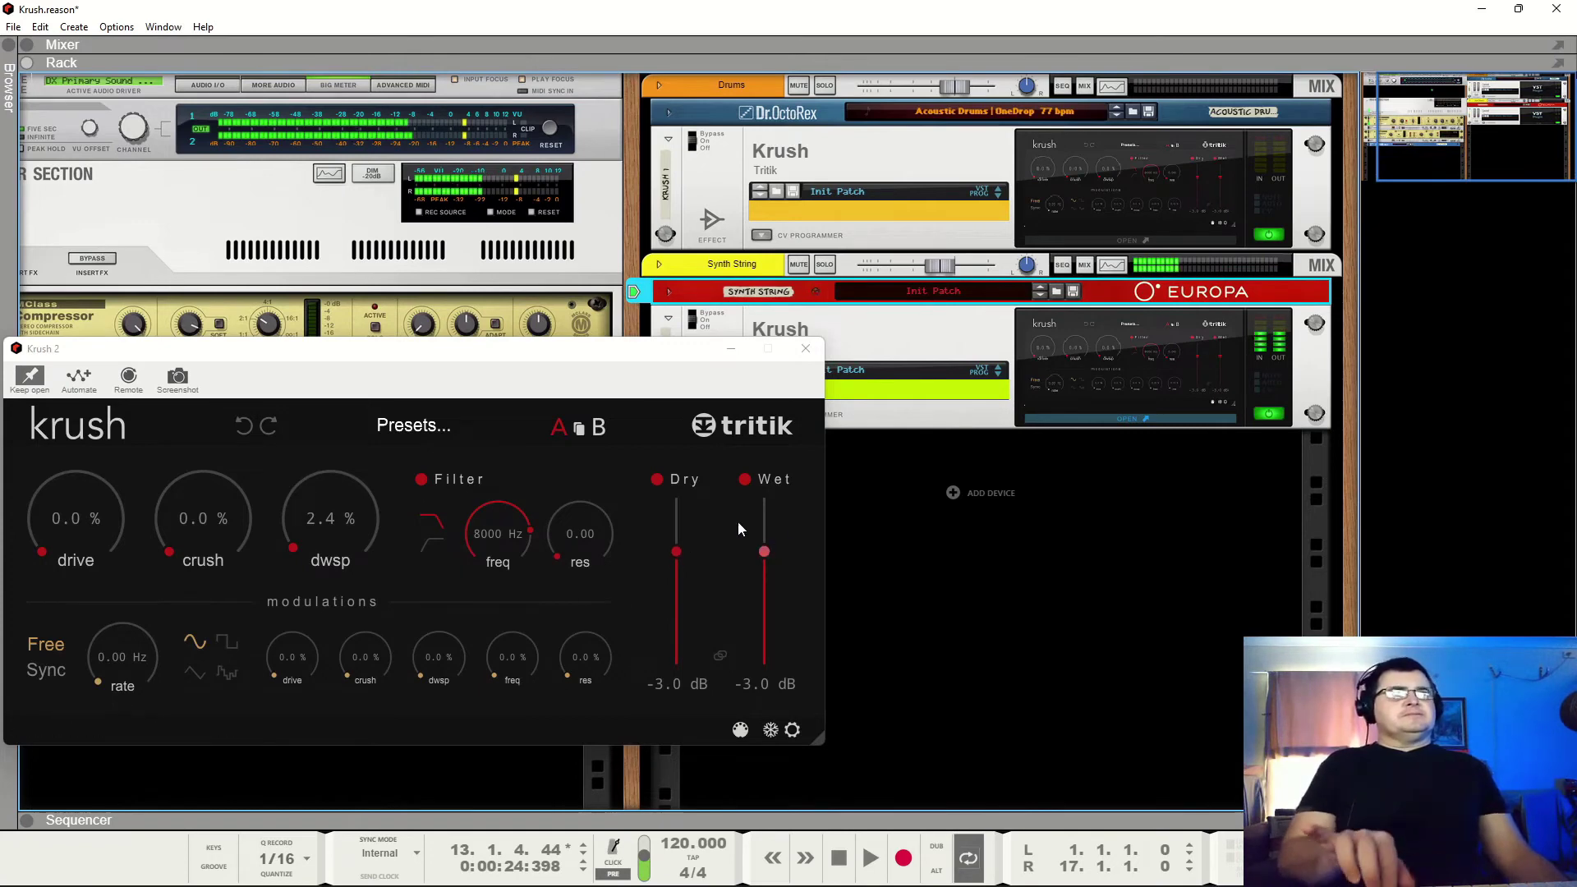
pyautogui.click(698, 307)
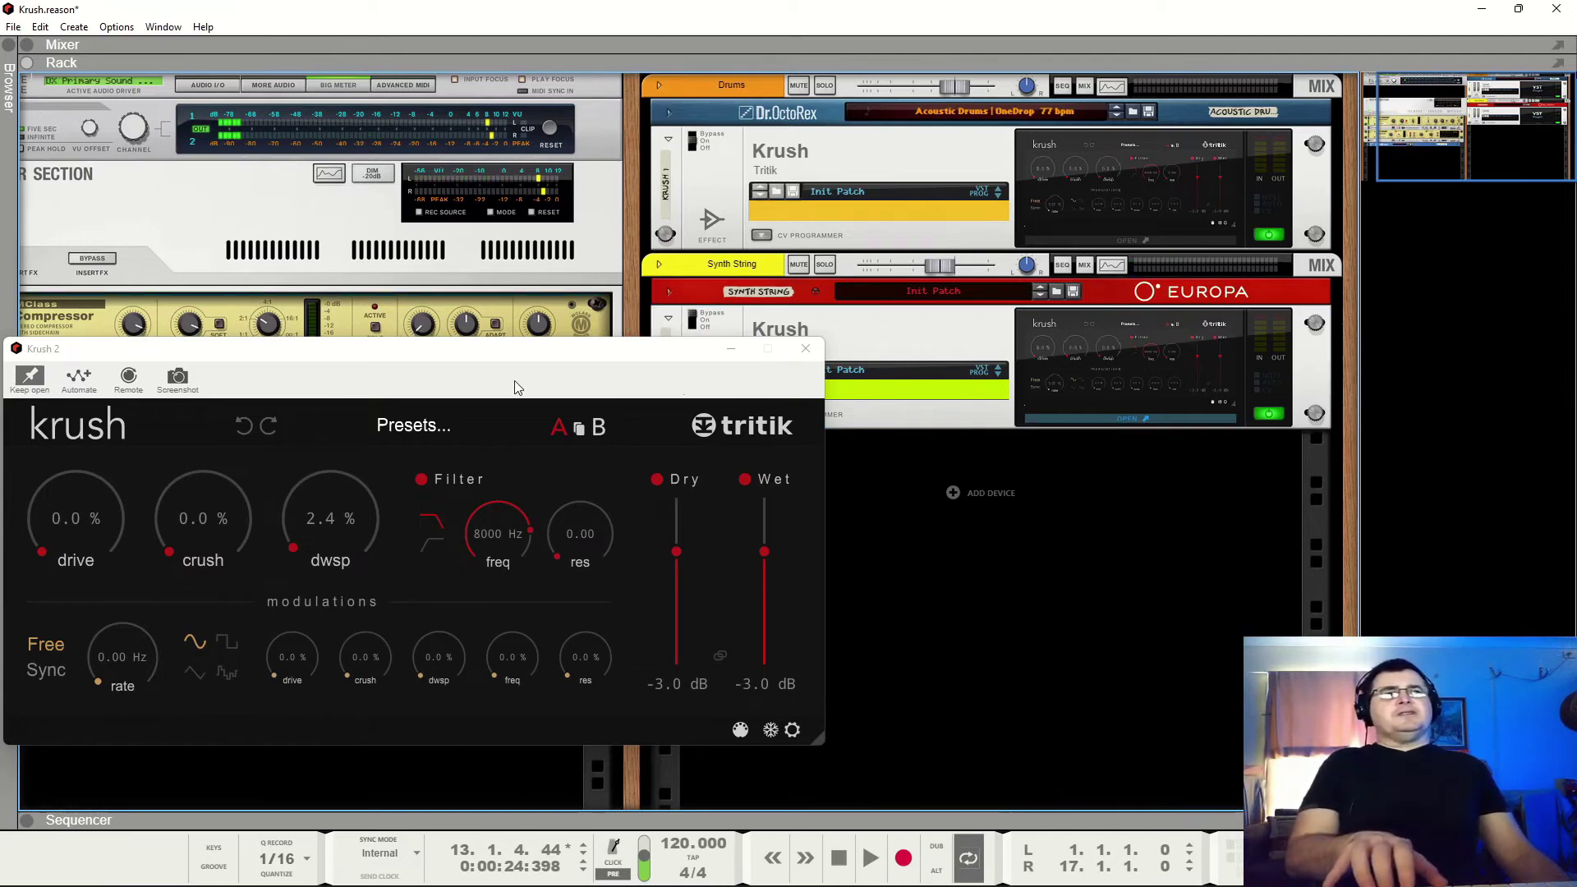
pyautogui.click(691, 325)
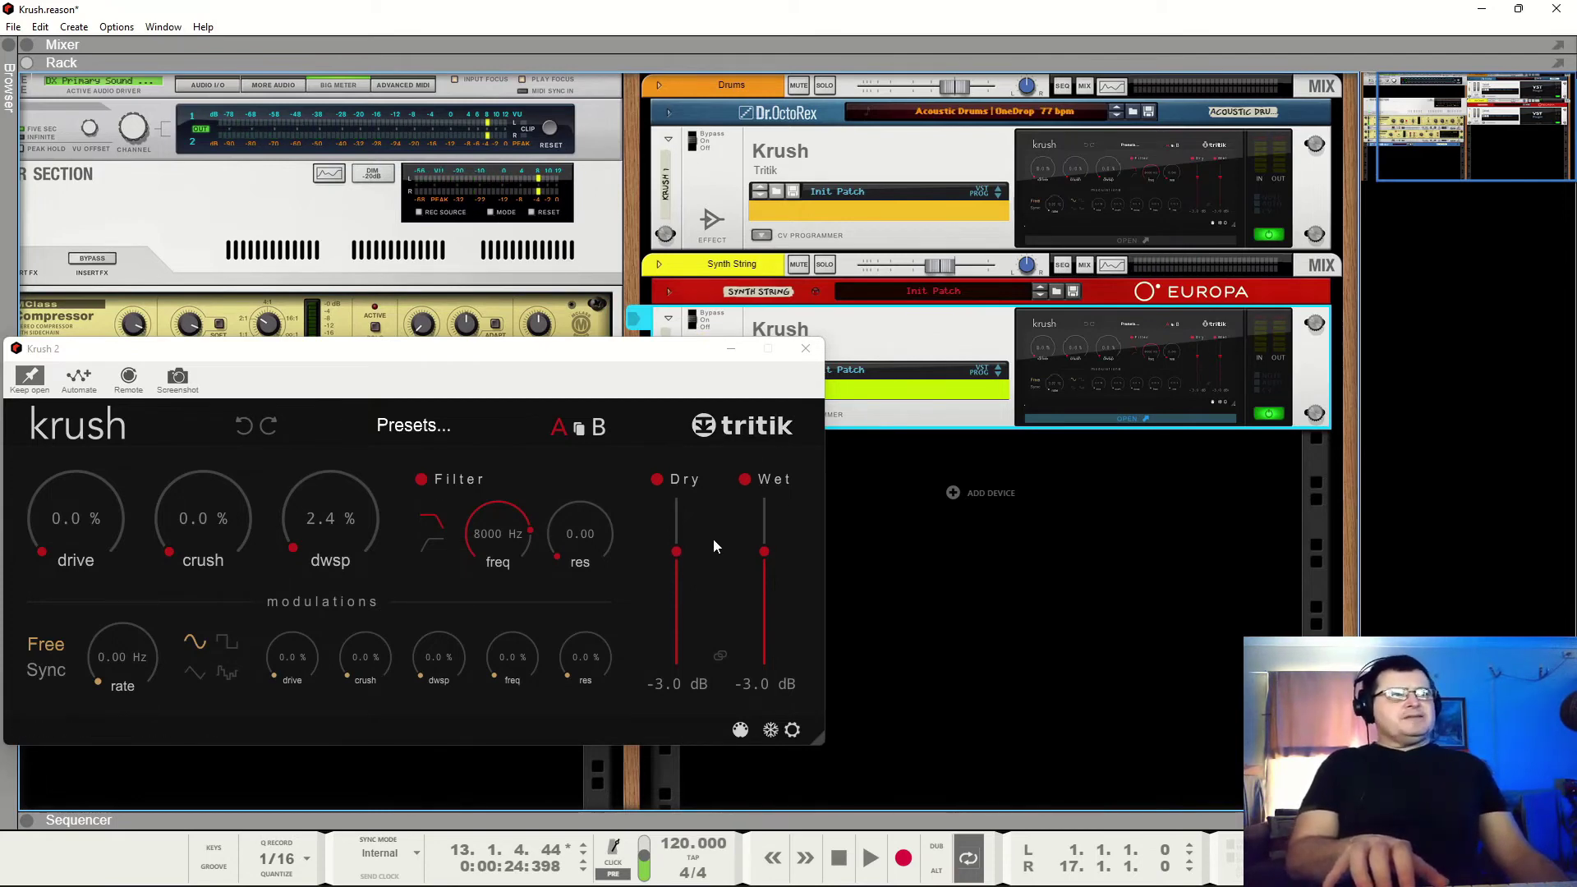
pyautogui.click(658, 479)
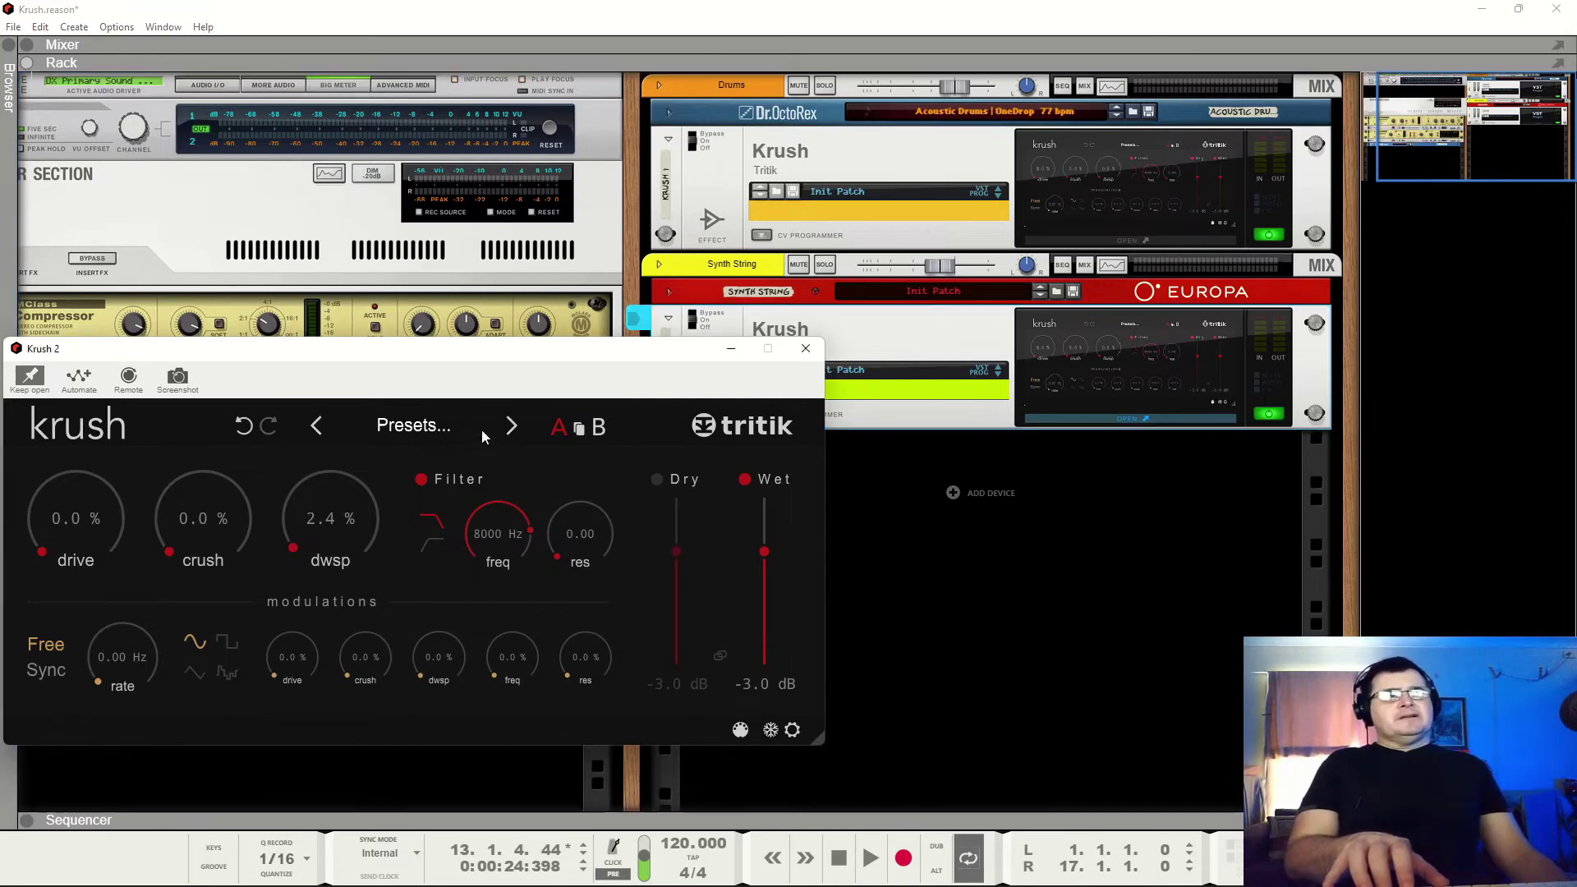
pyautogui.click(672, 317)
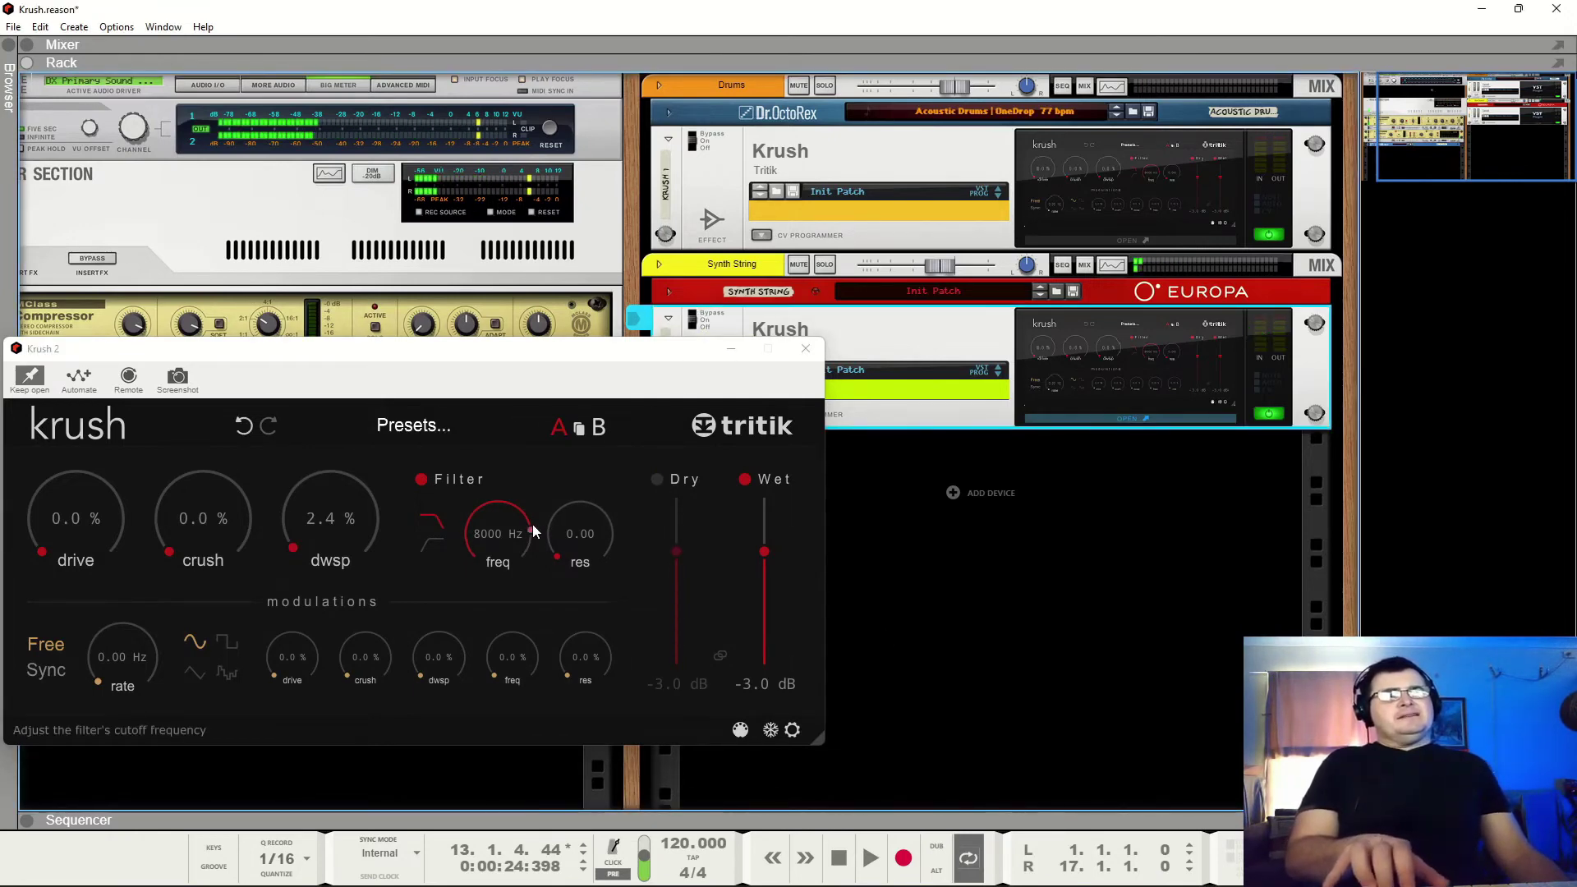
# Play the synth while trying filter cutoffs of 20000, 2381, 1070 and 10600 Hz, raising the resonance to 0.67 and returning it to 0.00
pyautogui.moveTo(531, 532); pyautogui.dragTo(541, 471)
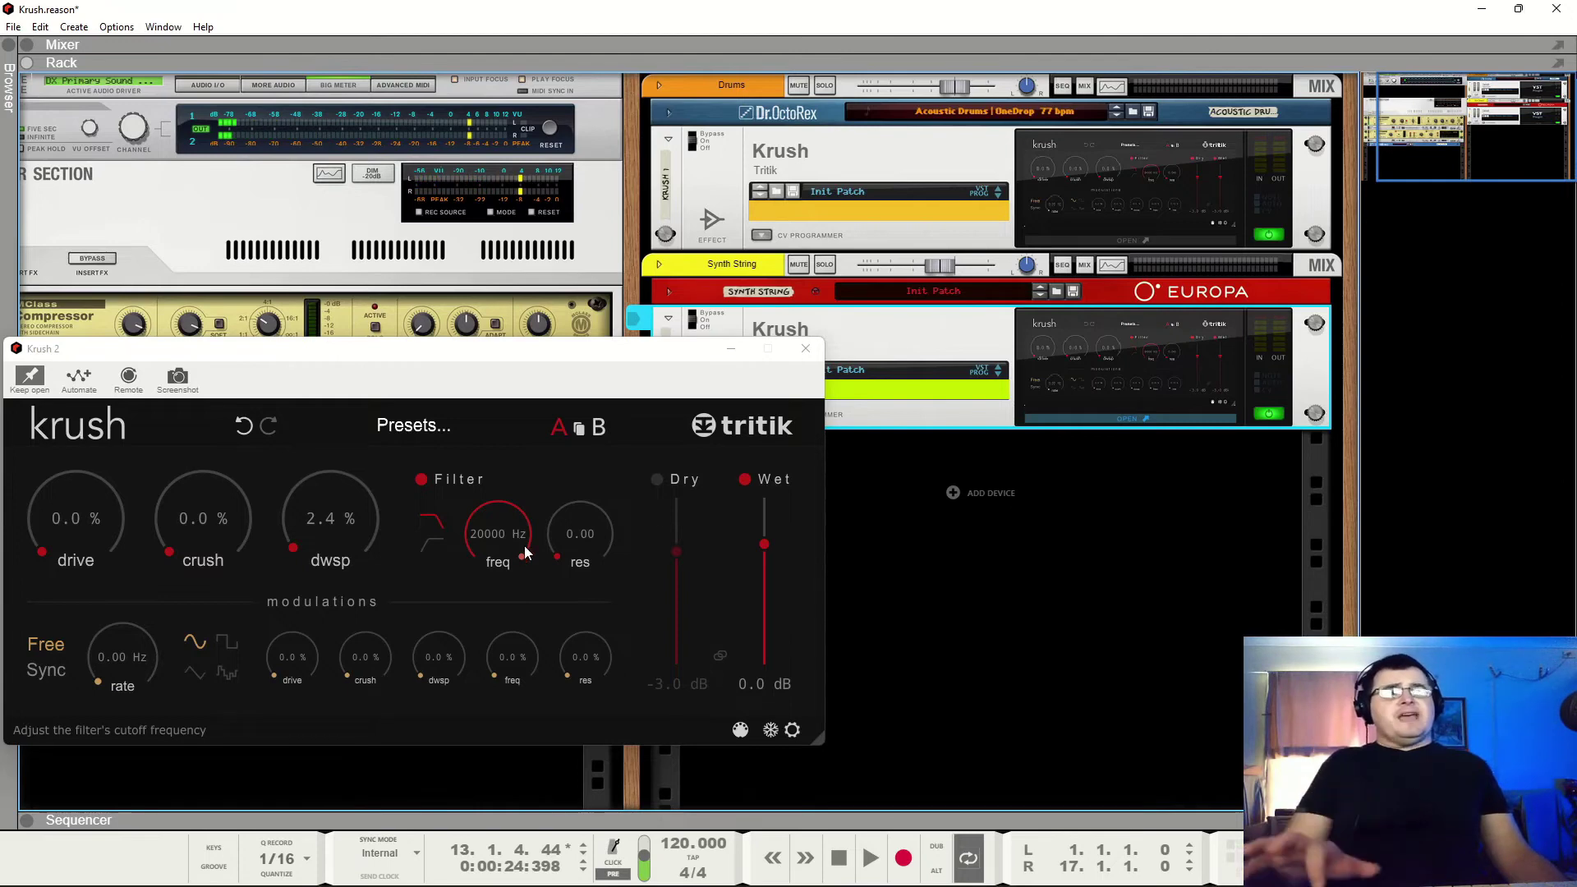
pyautogui.moveTo(522, 536); pyautogui.dragTo(516, 612)
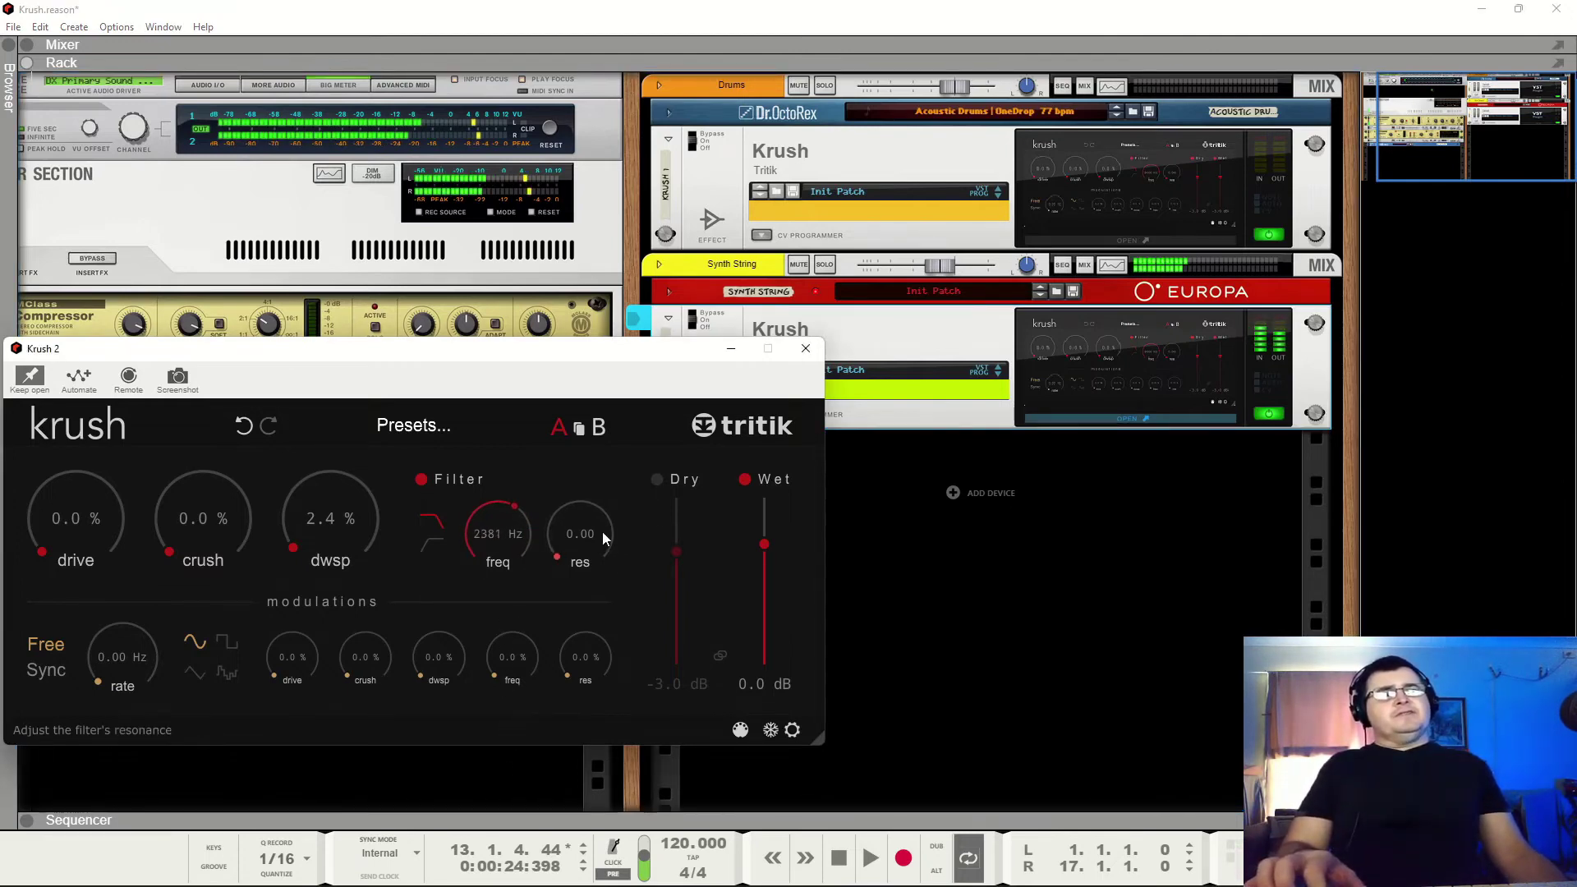
pyautogui.moveTo(564, 550); pyautogui.dragTo(582, 424)
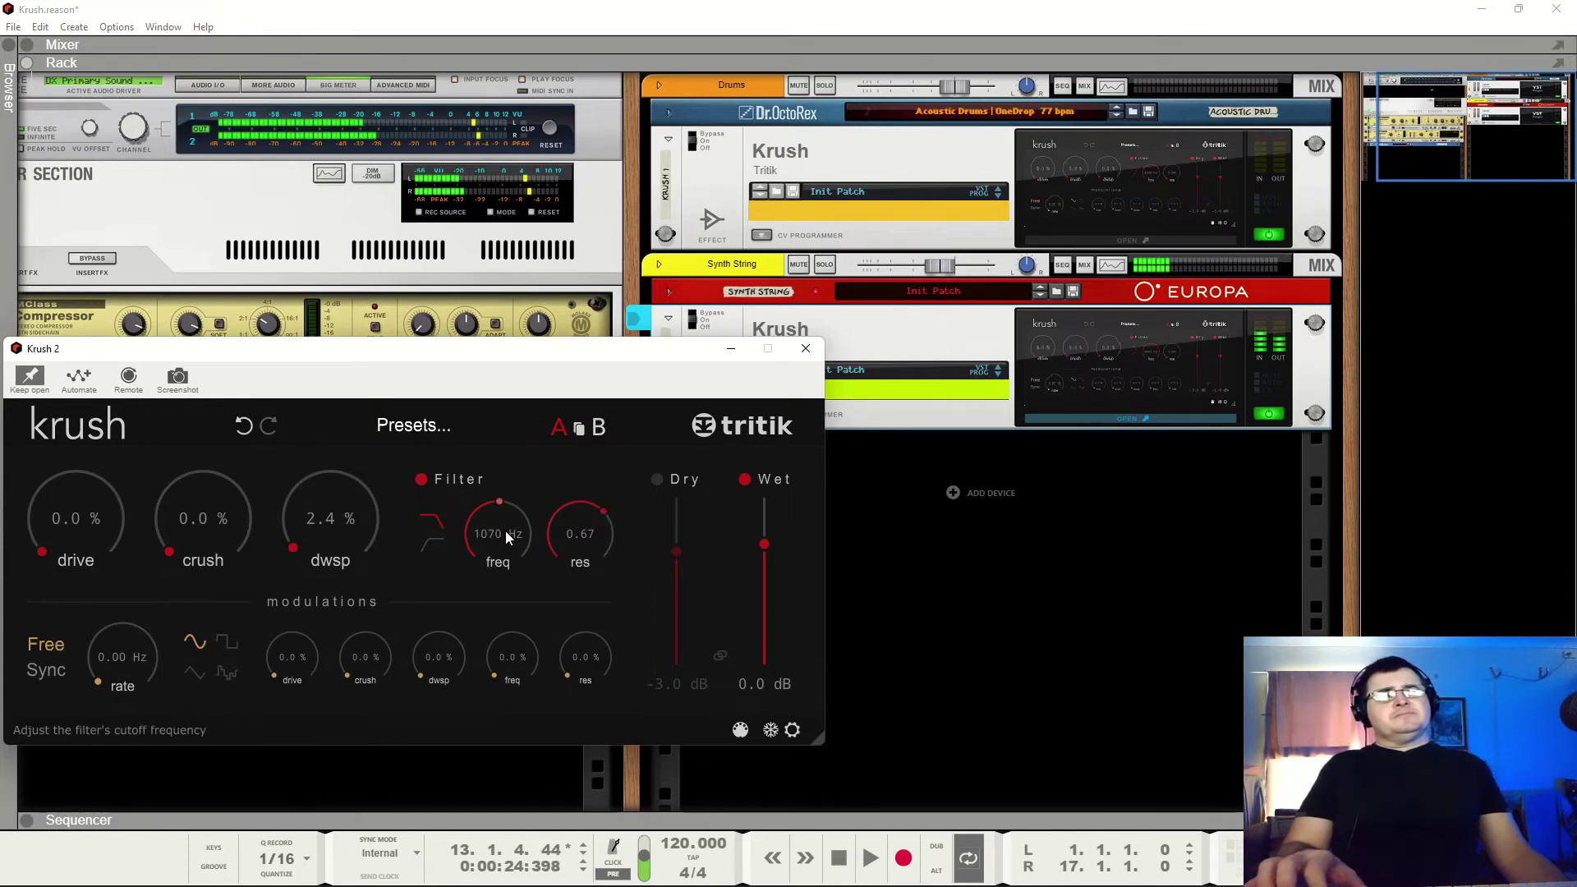
pyautogui.moveTo(505, 530); pyautogui.dragTo(504, 457)
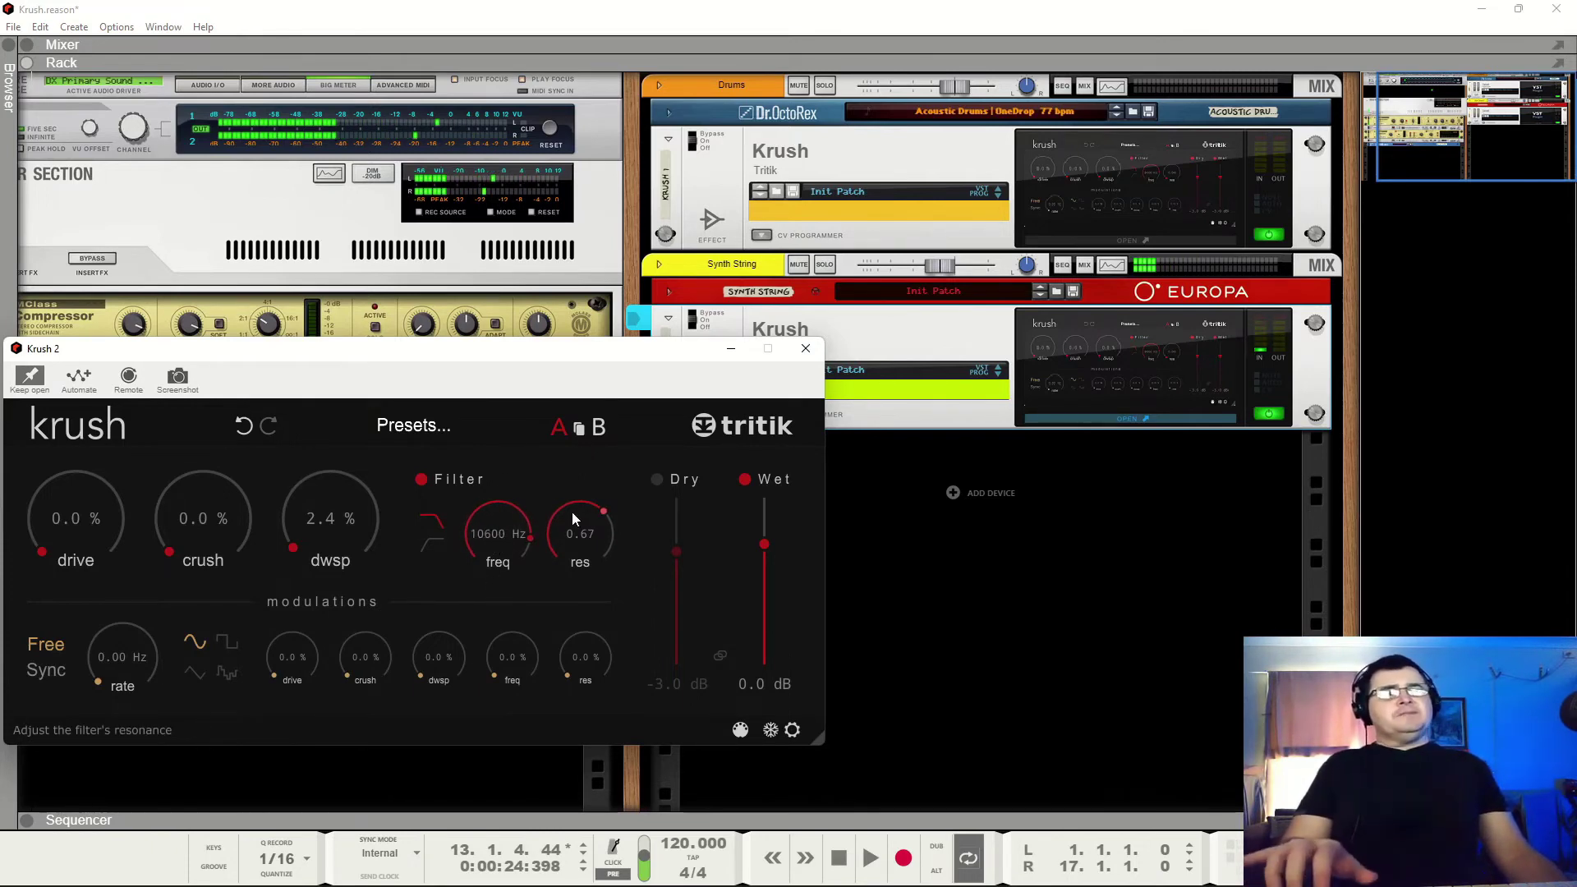
pyautogui.moveTo(604, 512); pyautogui.dragTo(555, 685)
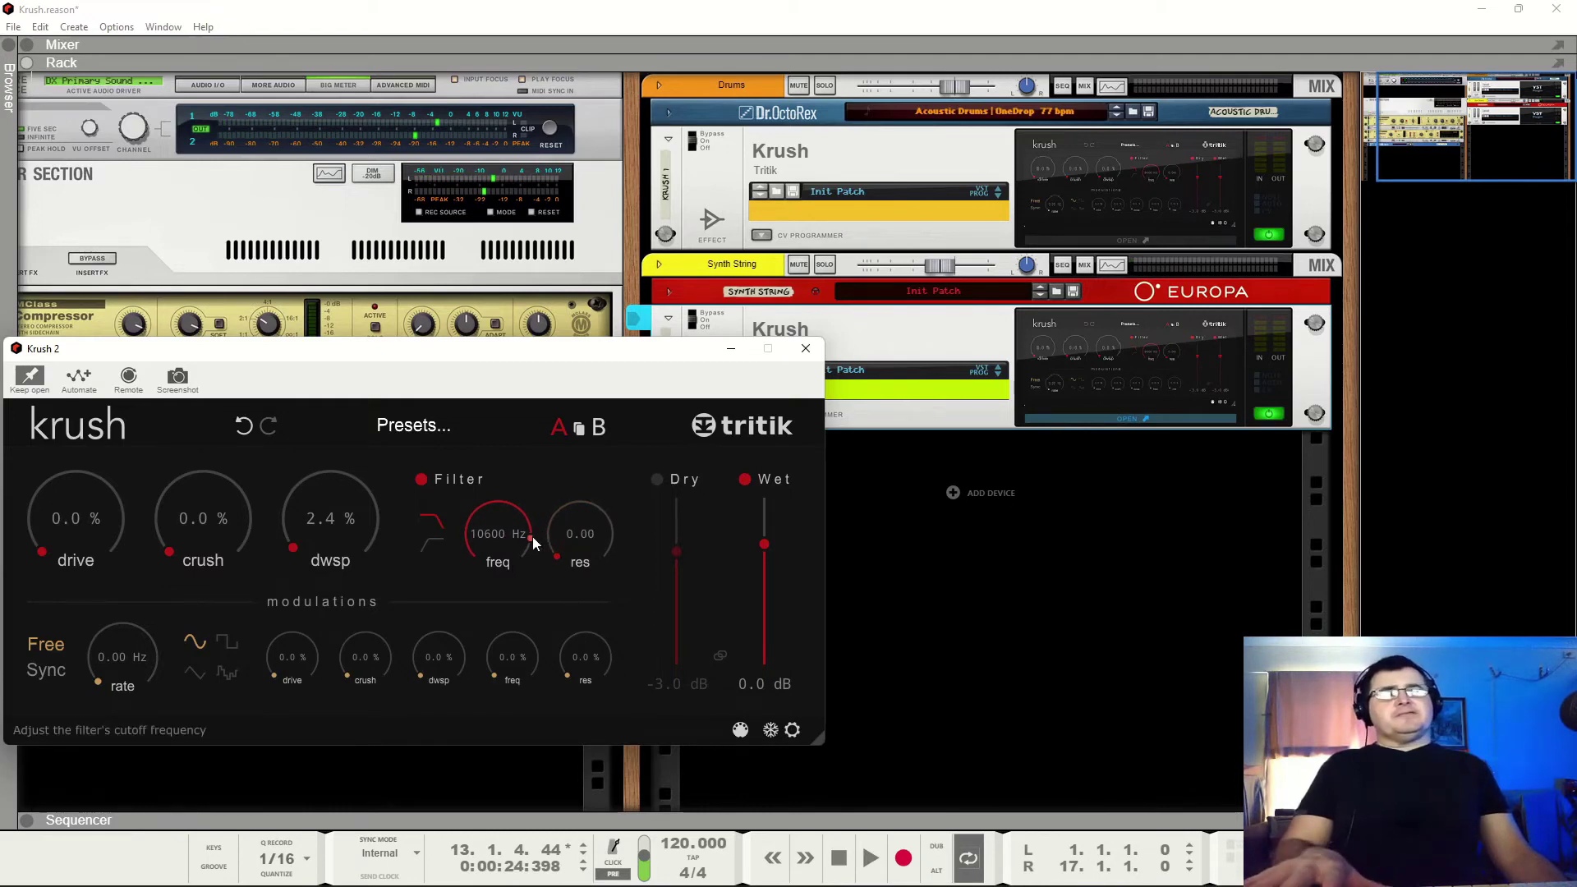
# With the filter switched off, try the drive at 39.6 %, lower the wet level to -6.5 dB, and reset the drive to 0.0 %
pyautogui.click(421, 479)
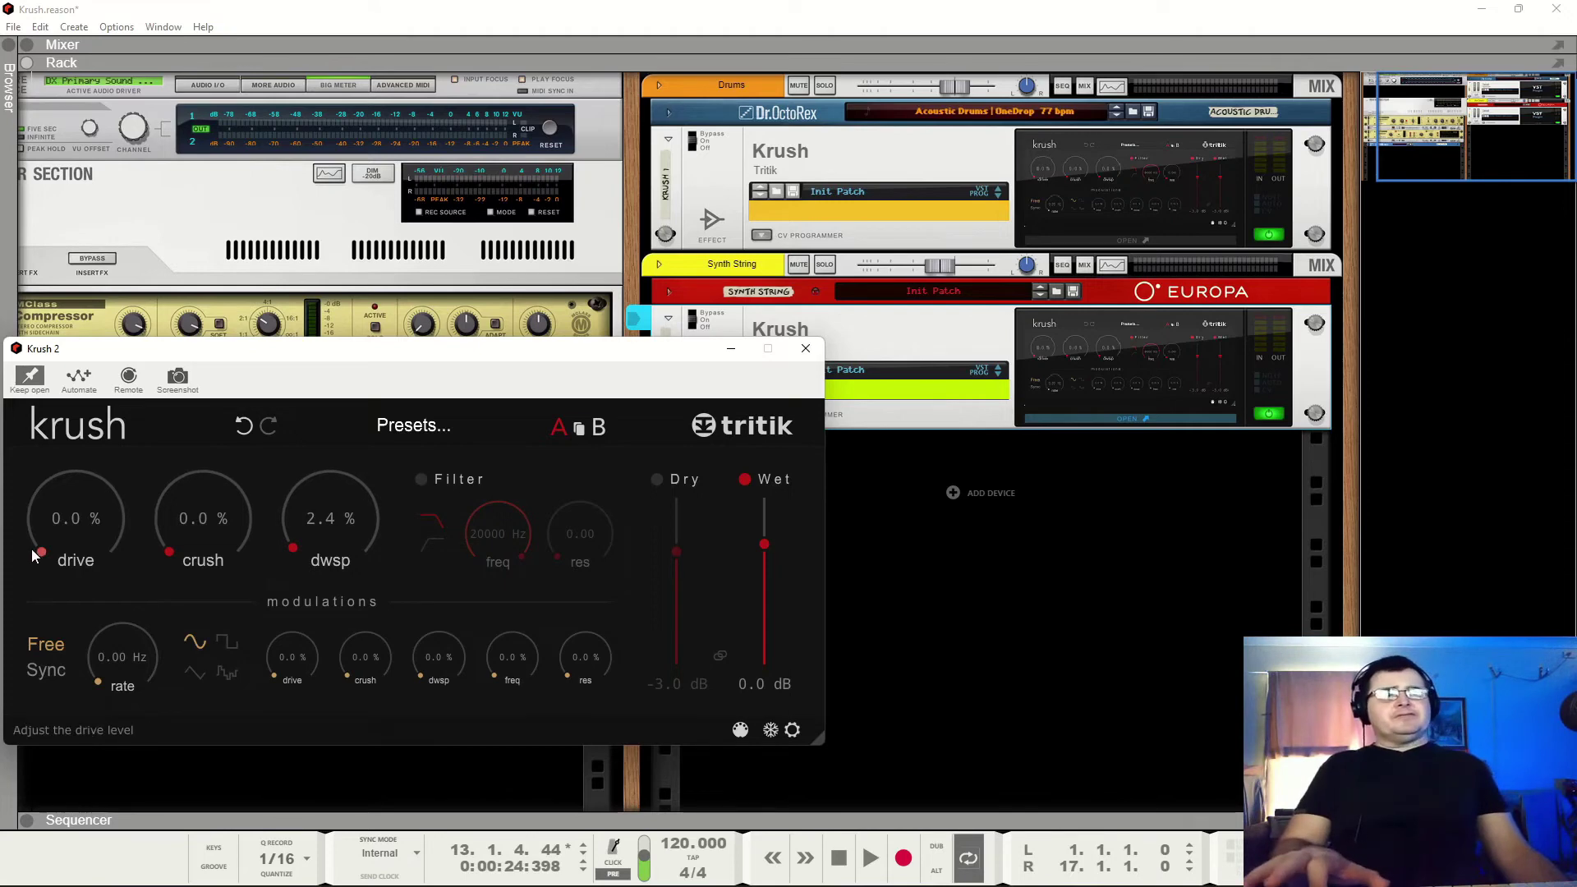
pyautogui.moveTo(46, 549); pyautogui.dragTo(52, 466)
pyautogui.moveTo(764, 579); pyautogui.dragTo(764, 612)
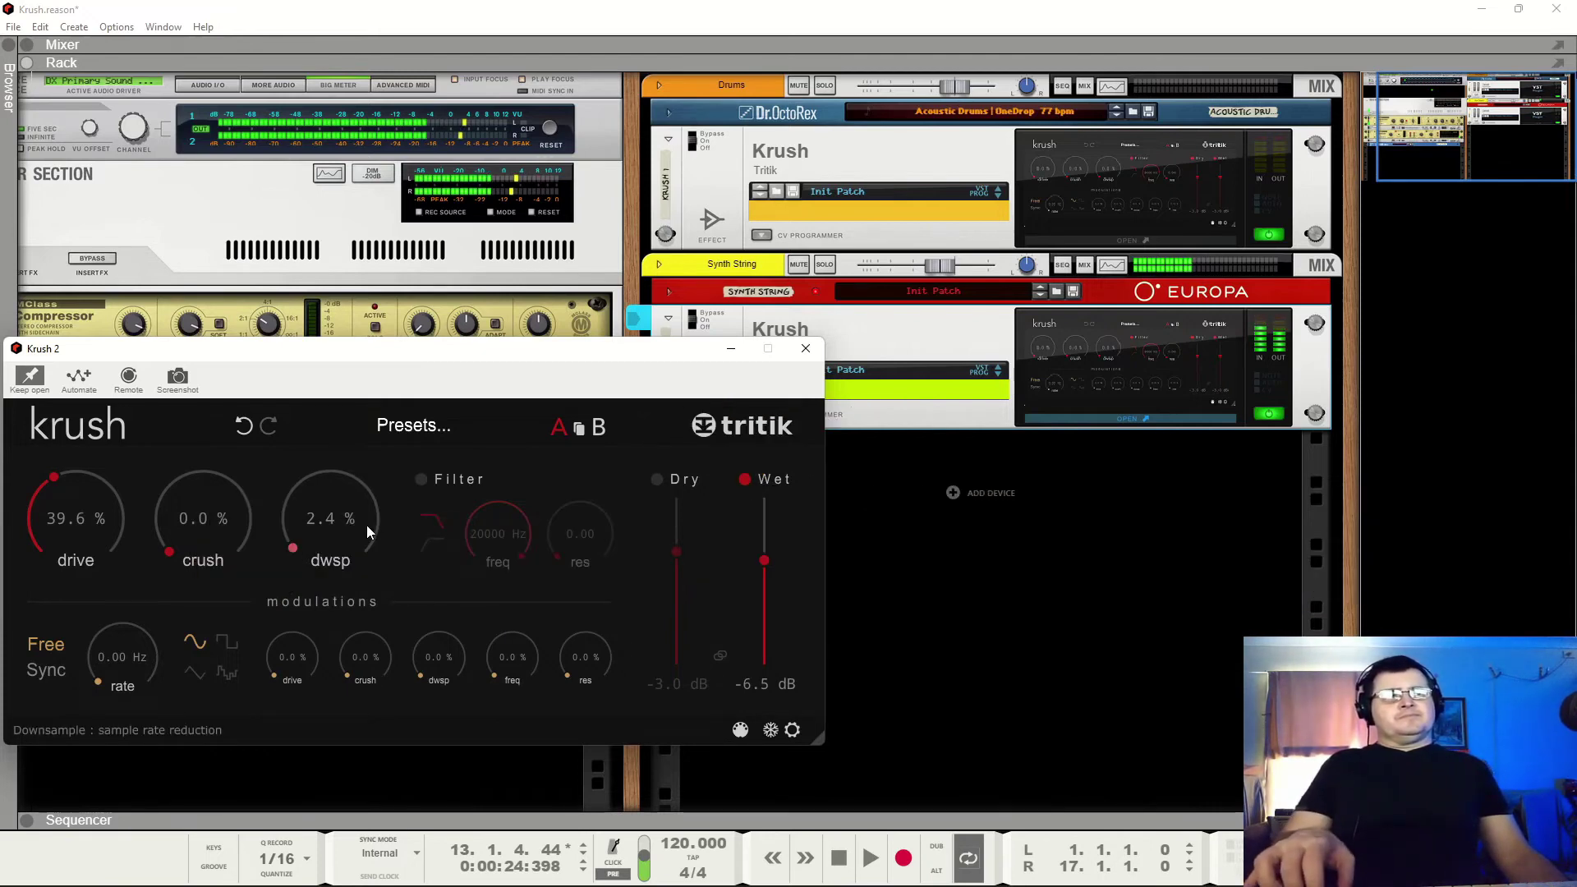
pyautogui.click(702, 315)
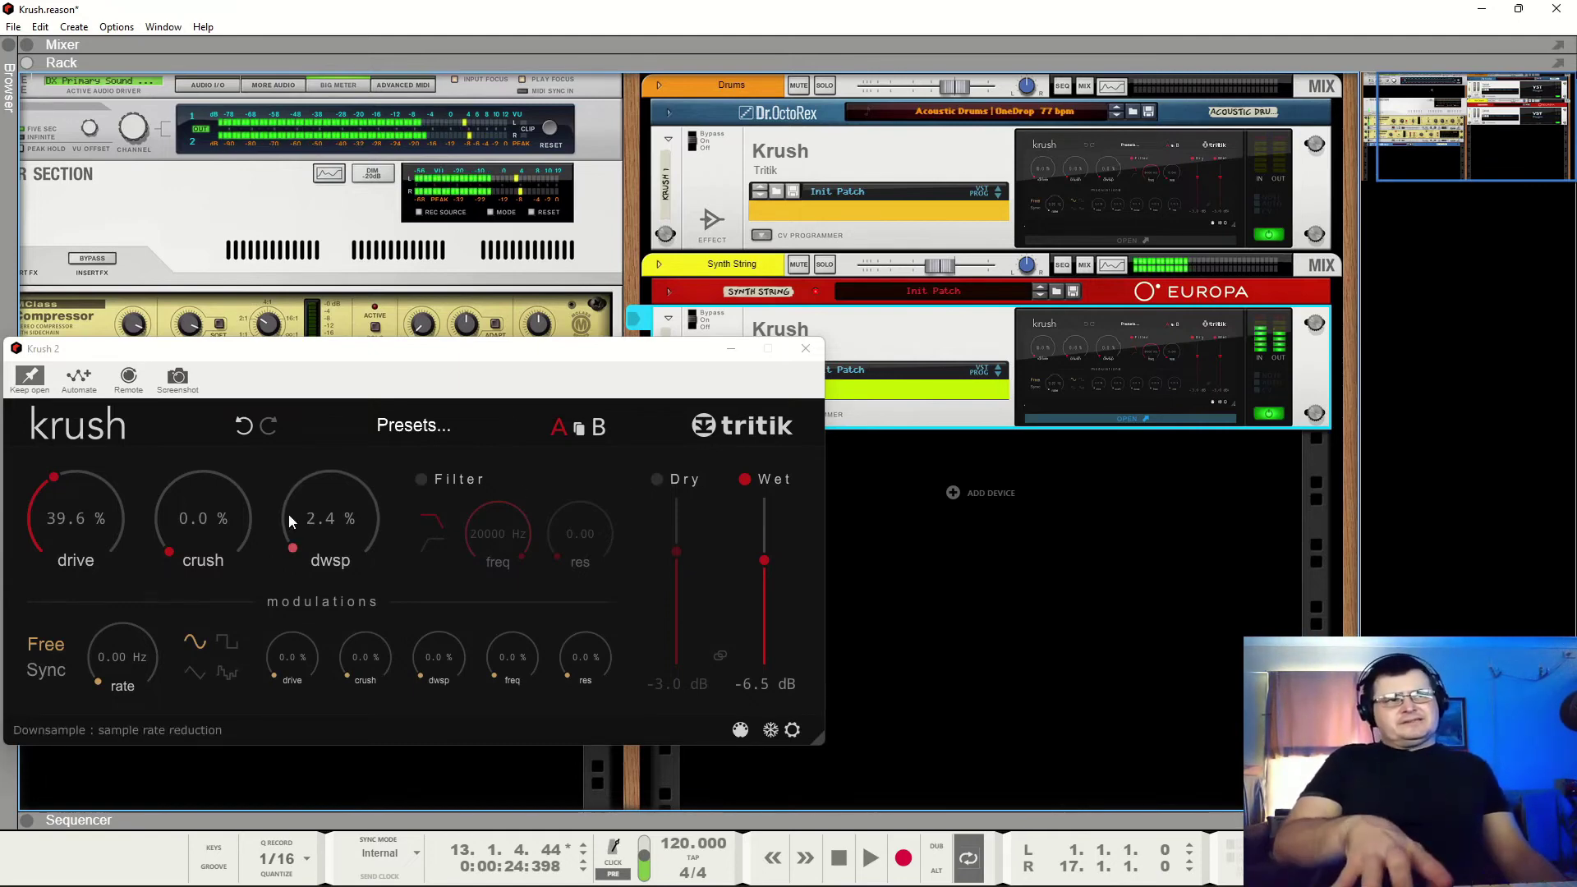
pyautogui.moveTo(59, 495); pyautogui.dragTo(115, 695)
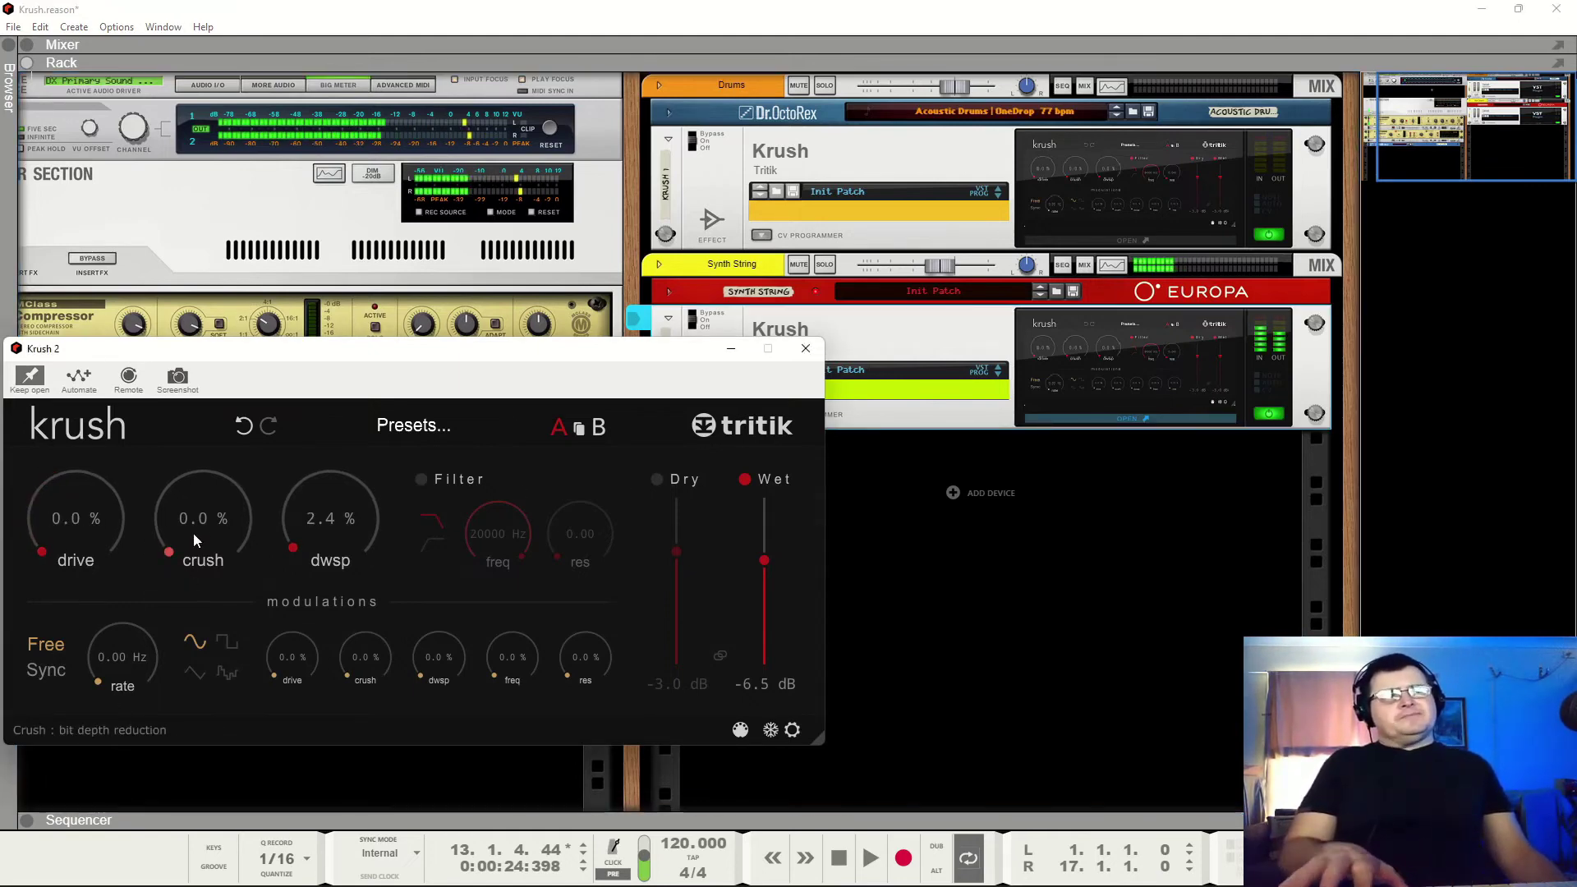
# Play the synth while trying the crush at 12.4 %, 29.2 %, 8.0 %, 16.4 %, 10.4 % and 7.6 %
pyautogui.moveTo(193, 528); pyautogui.dragTo(194, 520)
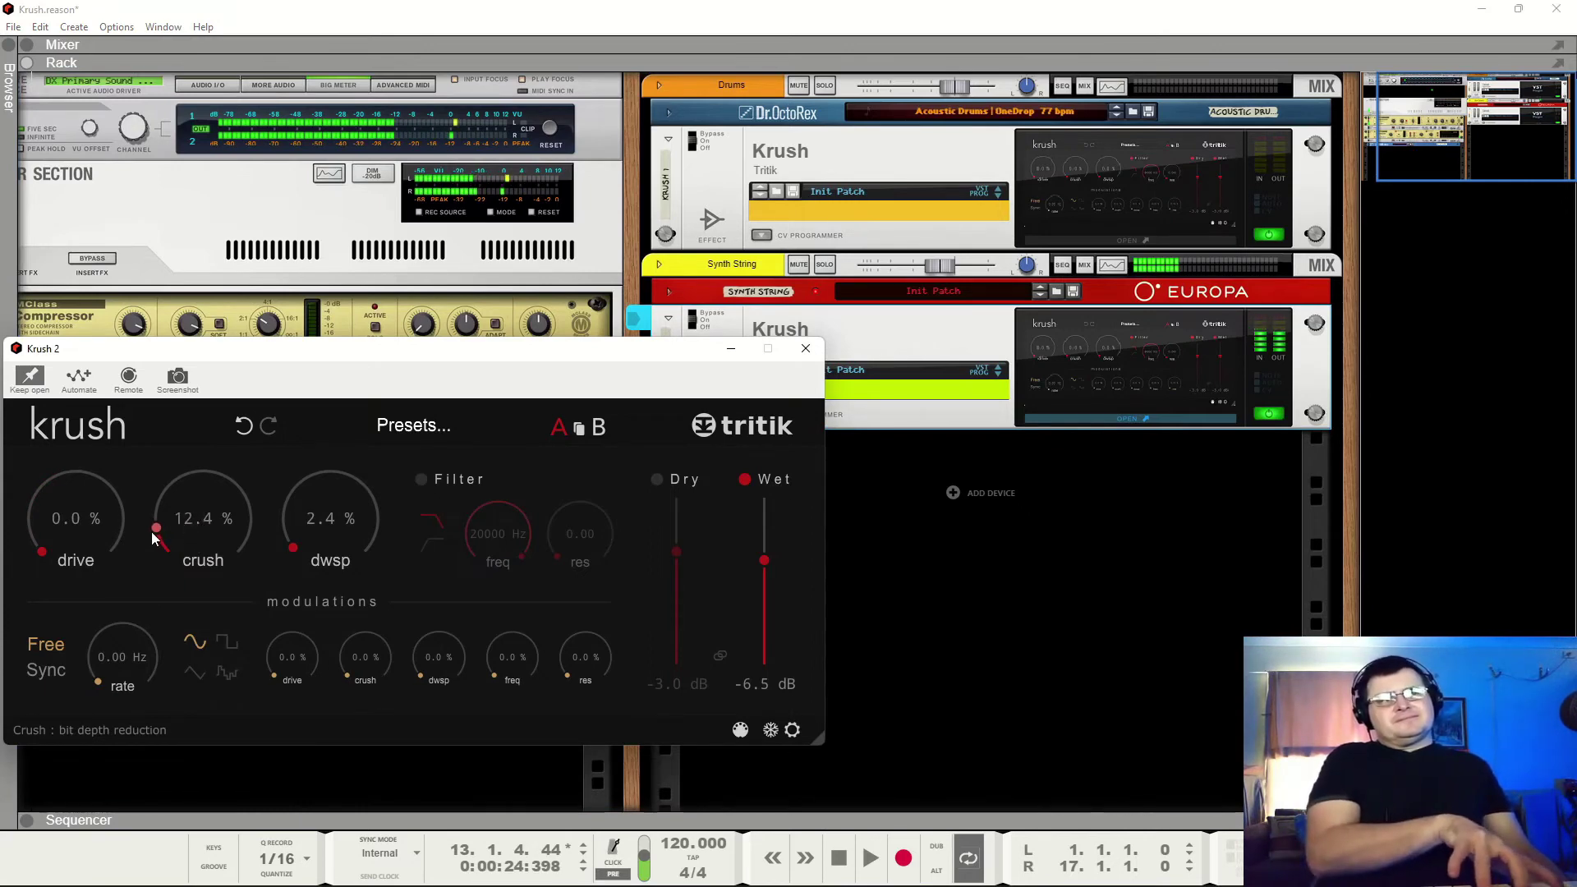
pyautogui.moveTo(175, 583); pyautogui.dragTo(169, 498)
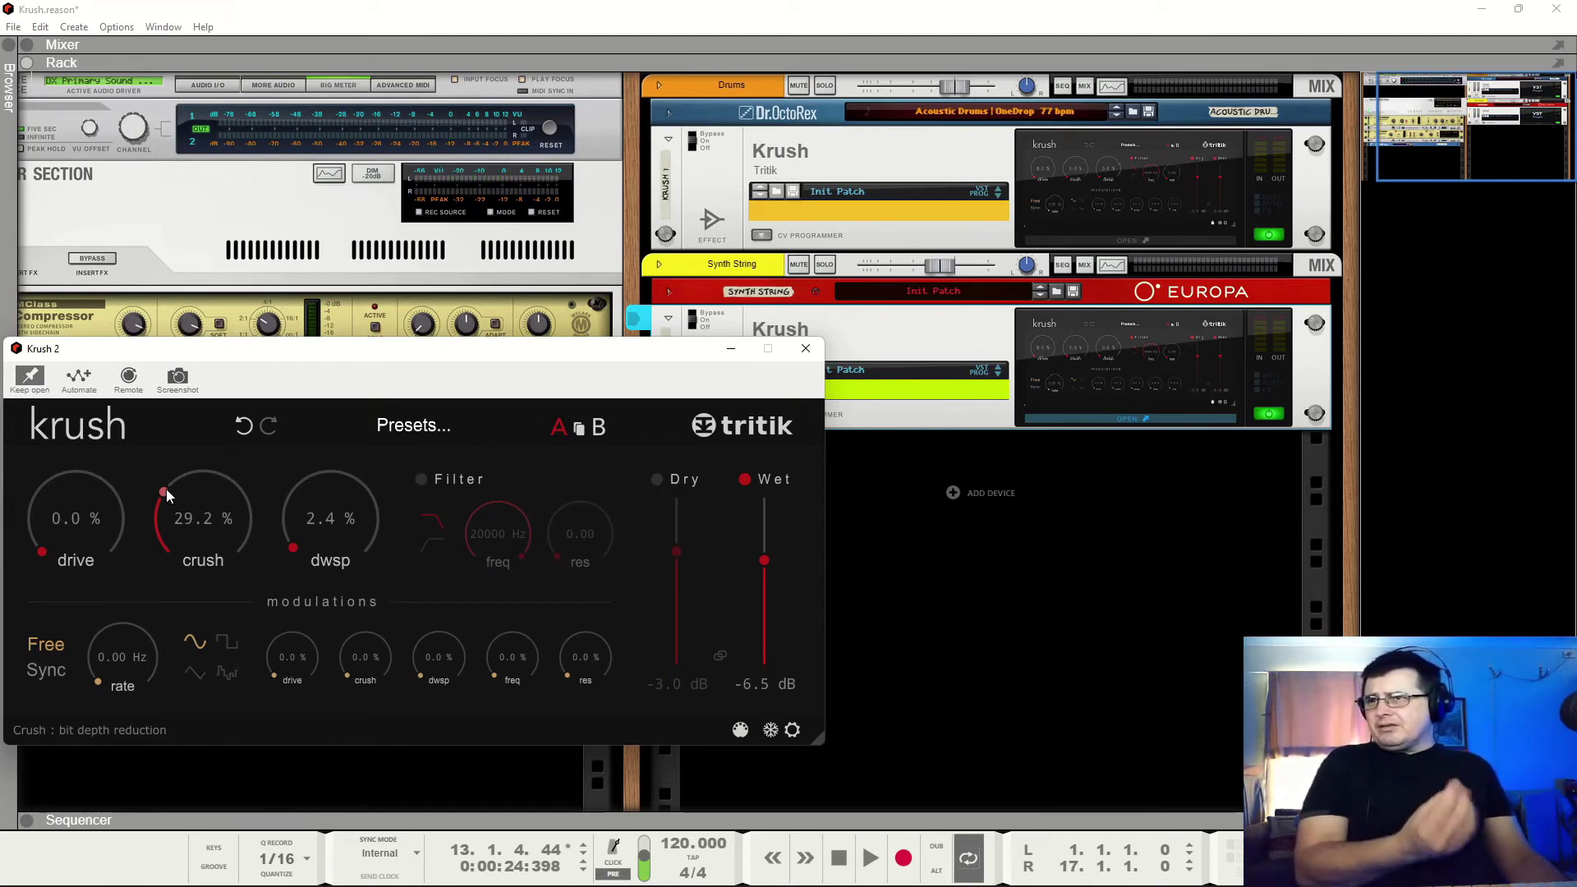
pyautogui.moveTo(166, 491); pyautogui.dragTo(173, 535)
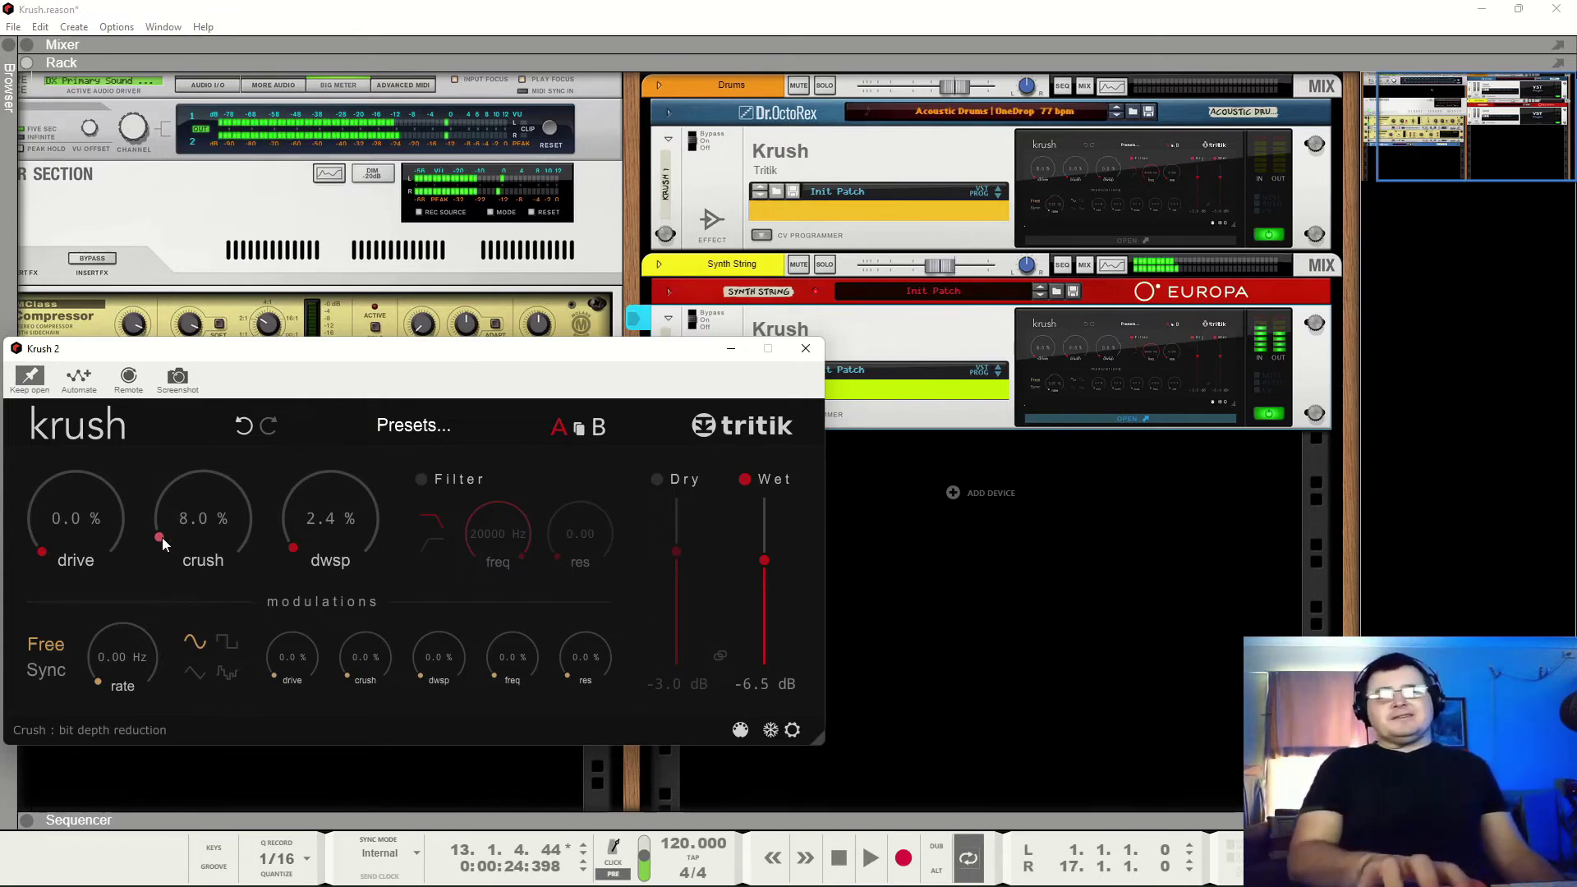
pyautogui.moveTo(161, 537); pyautogui.dragTo(169, 519)
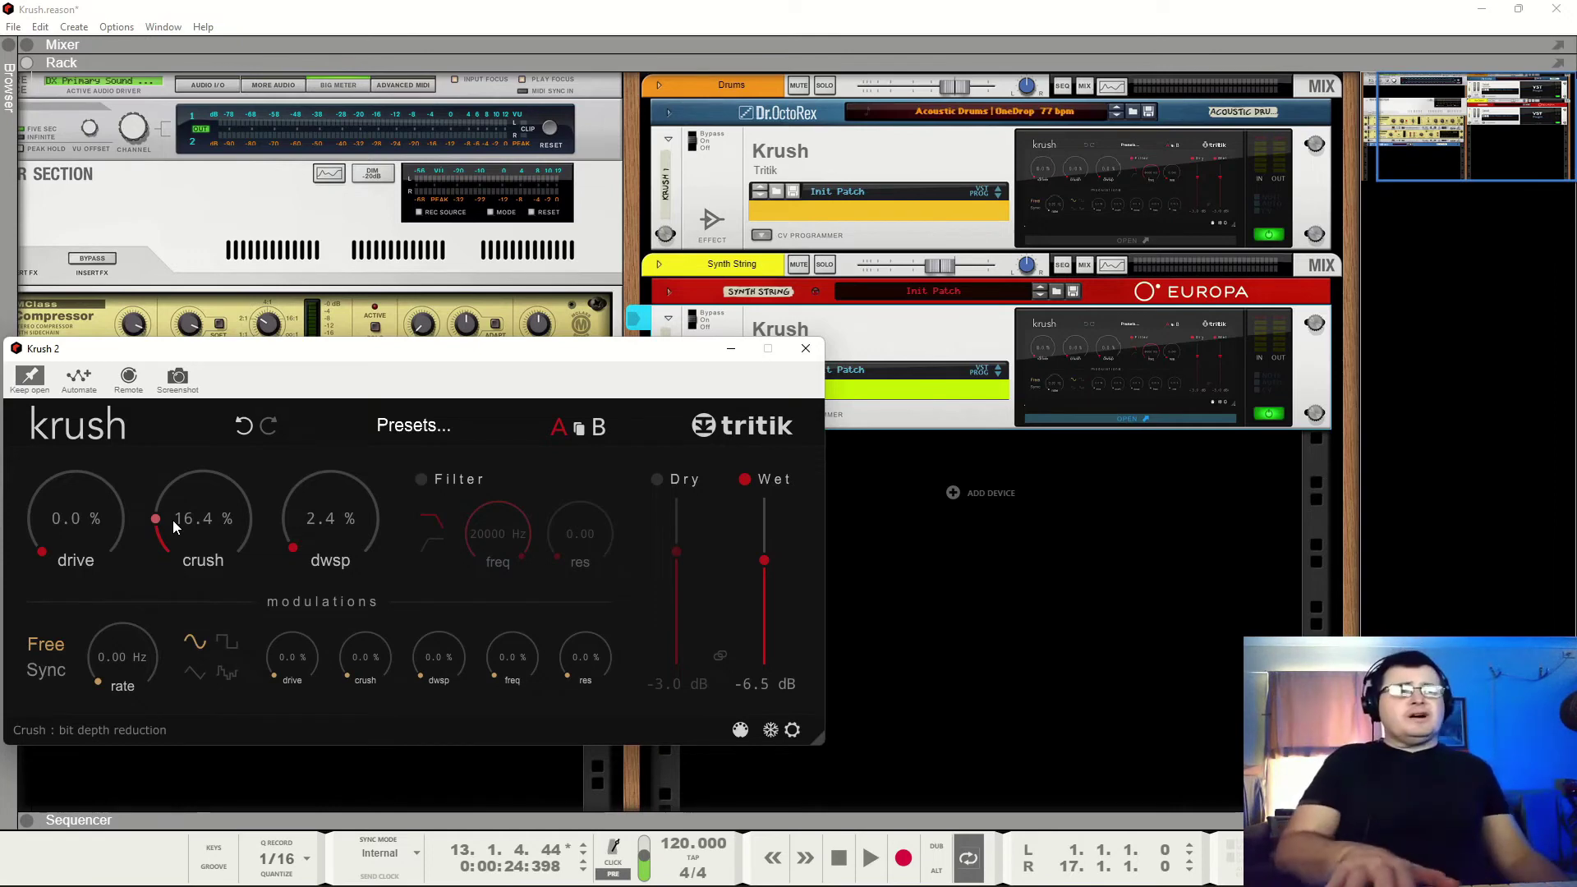
pyautogui.moveTo(160, 520)
pyautogui.mouseDown()
pyautogui.moveTo(164, 550)
pyautogui.moveTo(163, 530)
pyautogui.mouseUp()
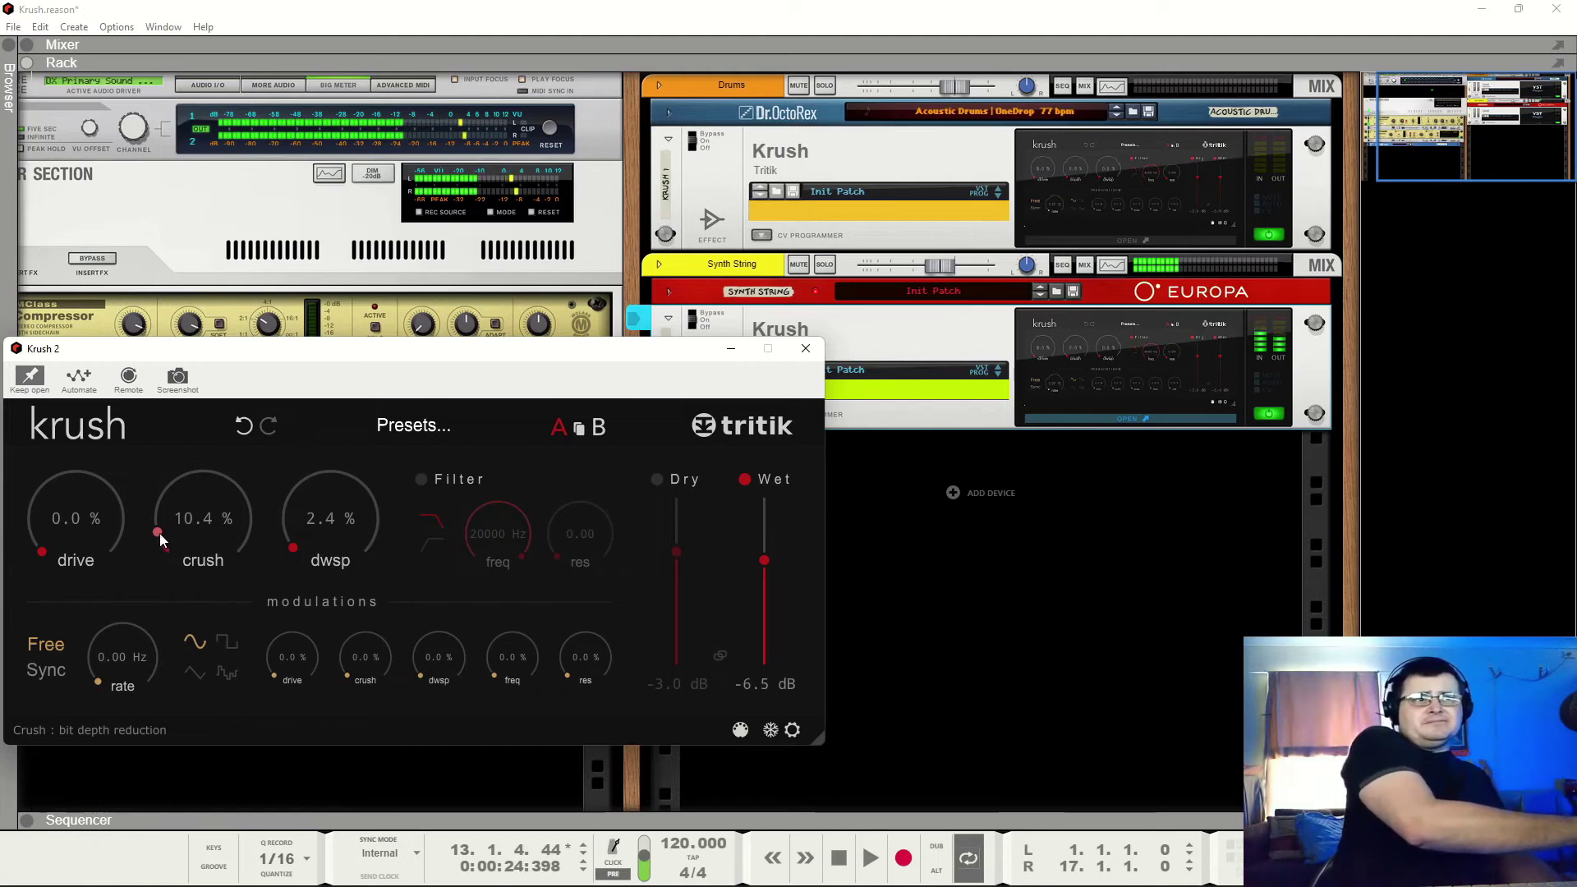
pyautogui.moveTo(159, 534)
pyautogui.mouseDown()
pyautogui.moveTo(183, 596)
pyautogui.moveTo(171, 481)
pyautogui.moveTo(161, 540)
pyautogui.moveTo(164, 470)
pyautogui.moveTo(162, 558)
pyautogui.mouseUp()
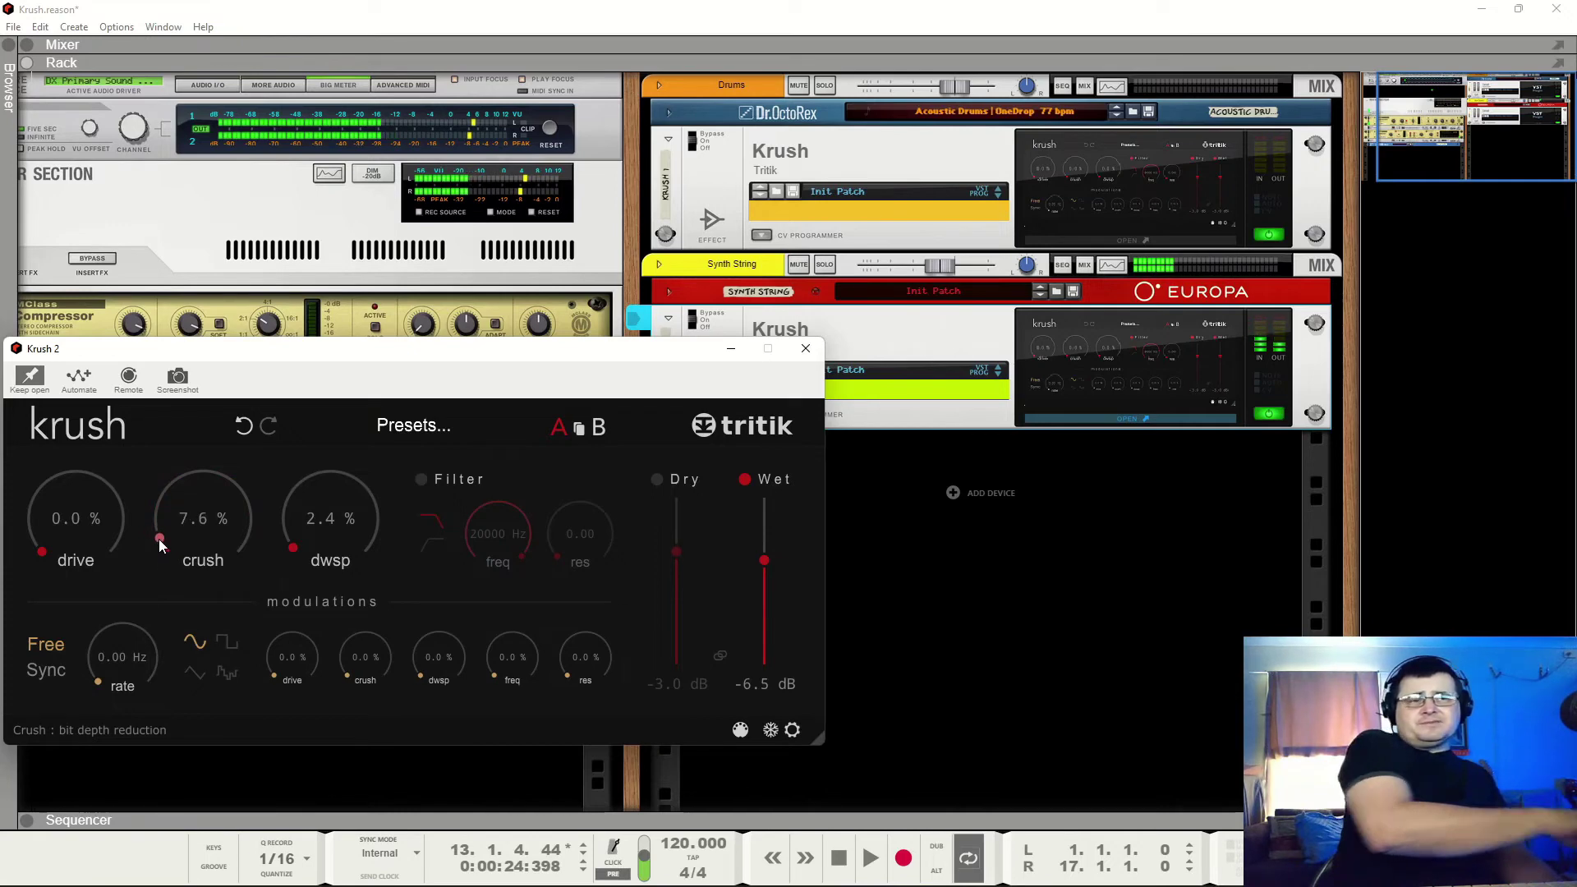
# Try the downsampling at 19.6 %, and settle on 31.2 % drive, 8.4 % crush and 8.8 % downsampling
pyautogui.moveTo(159, 539); pyautogui.dragTo(290, 514)
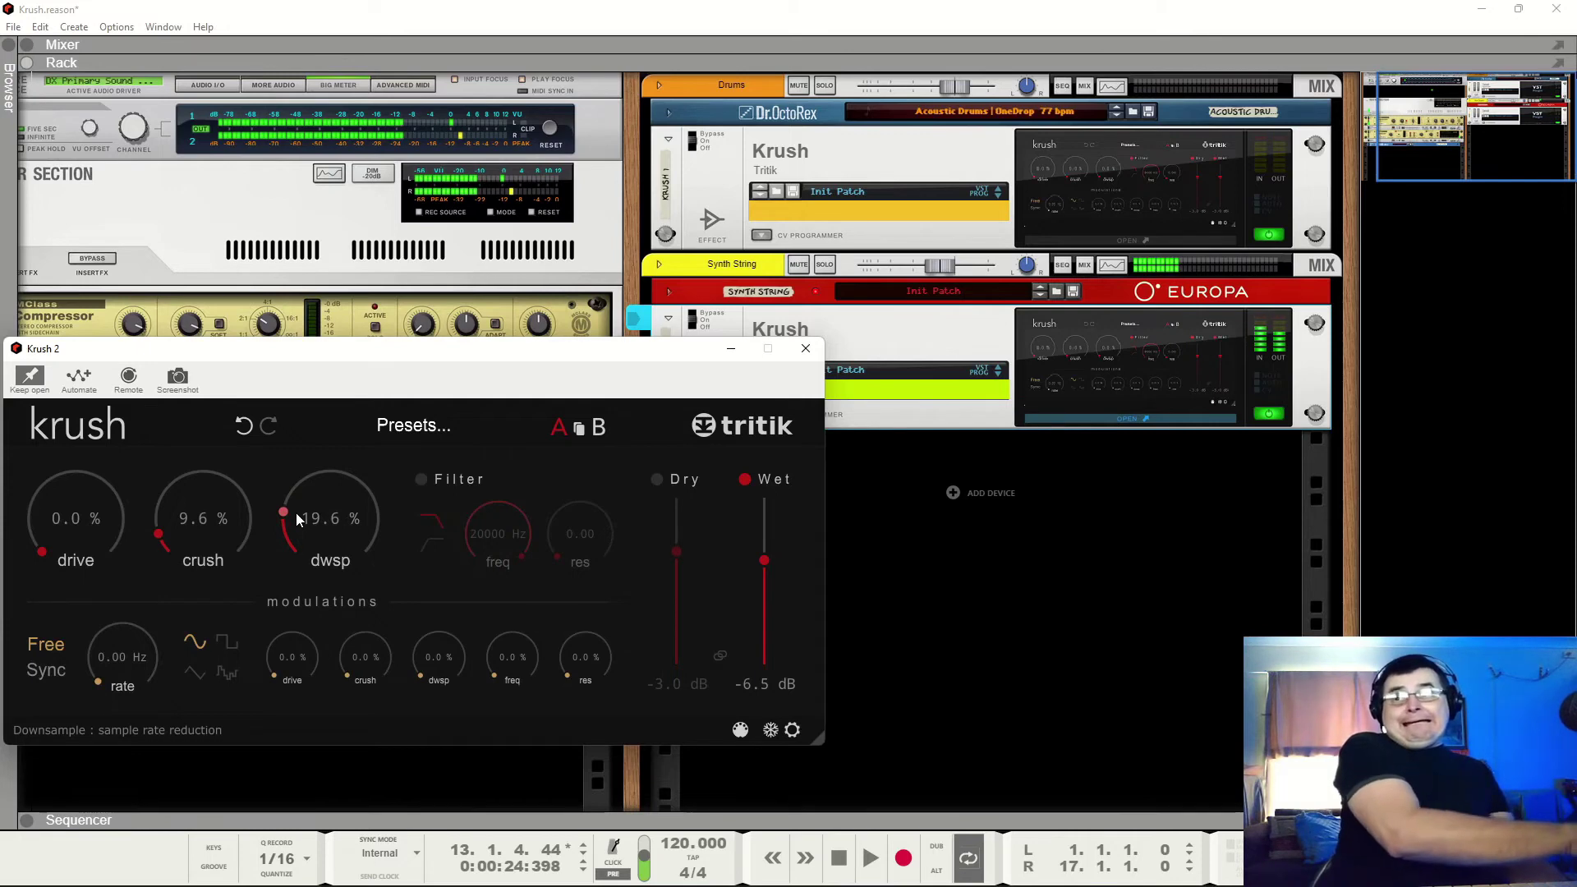
pyautogui.moveTo(296, 512); pyautogui.dragTo(294, 540)
pyautogui.moveTo(176, 535); pyautogui.dragTo(161, 538)
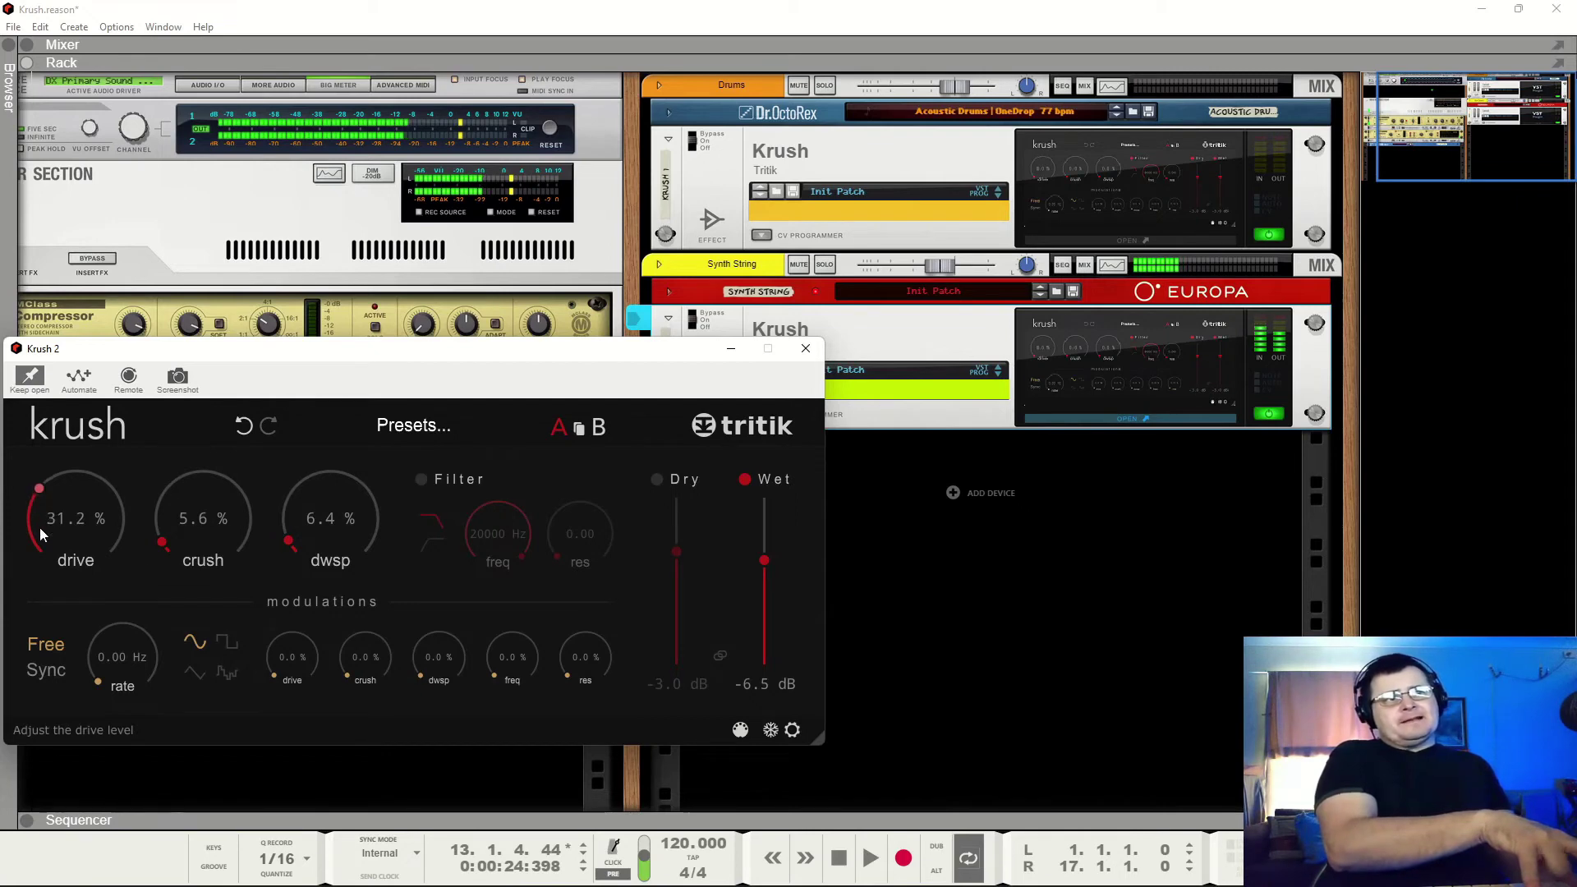
pyautogui.moveTo(171, 545); pyautogui.dragTo(174, 535)
pyautogui.moveTo(291, 544); pyautogui.dragTo(297, 550)
# Turn on the filter at 13661 Hz, and set a 0.49 Hz modulation with depths of 31.2 % for drive and 64.4 % for crush
pyautogui.click(422, 479)
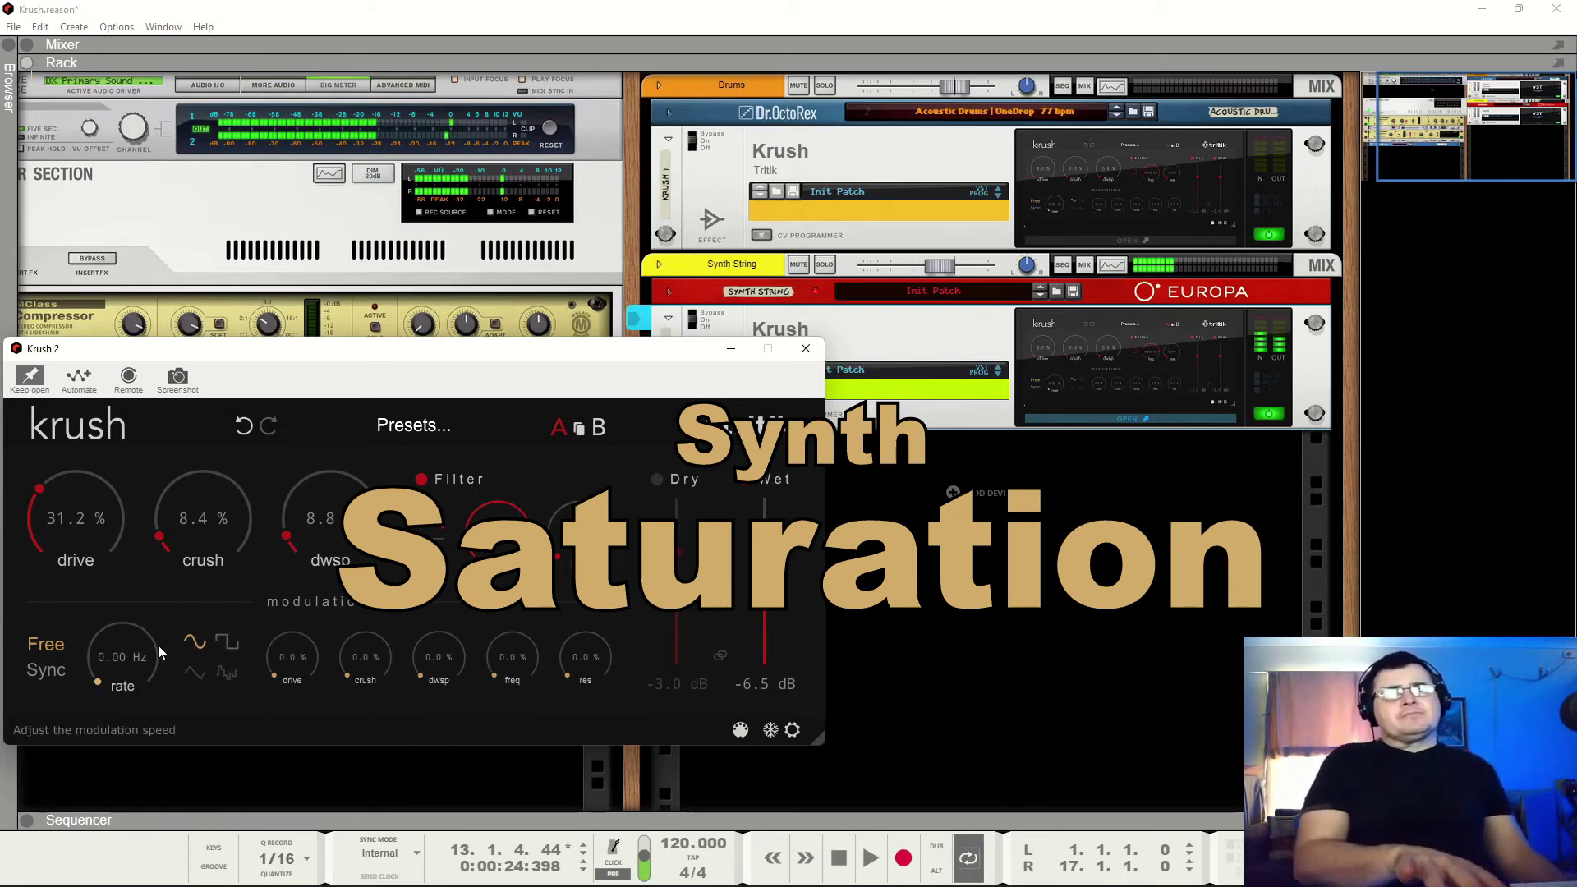
pyautogui.moveTo(101, 680); pyautogui.dragTo(83, 631)
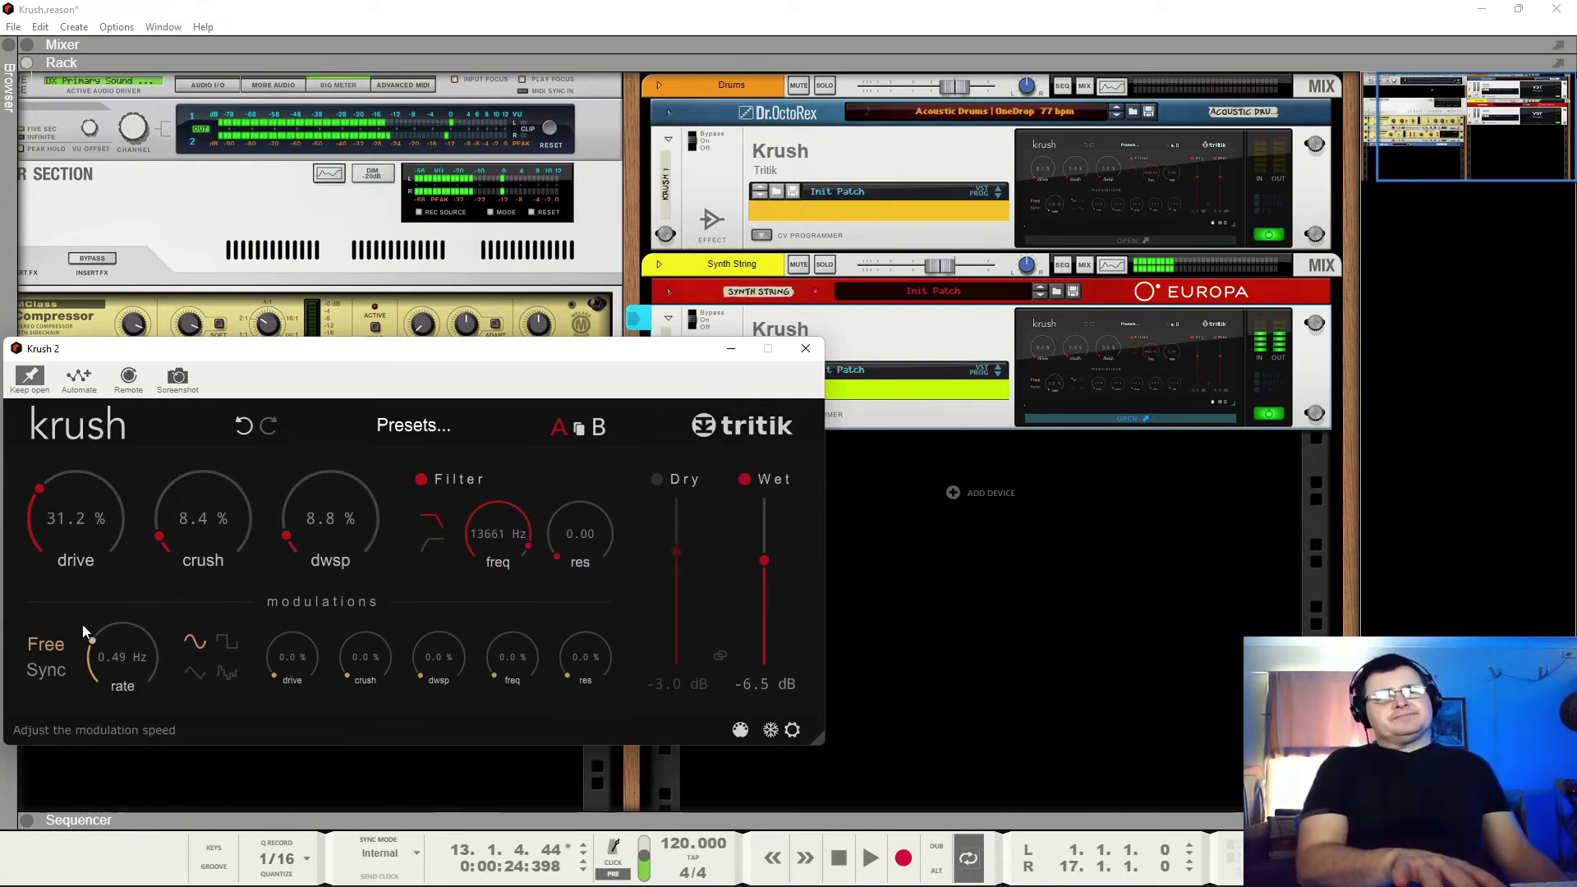
pyautogui.moveTo(276, 672); pyautogui.dragTo(283, 622)
pyautogui.moveTo(352, 669); pyautogui.dragTo(367, 541)
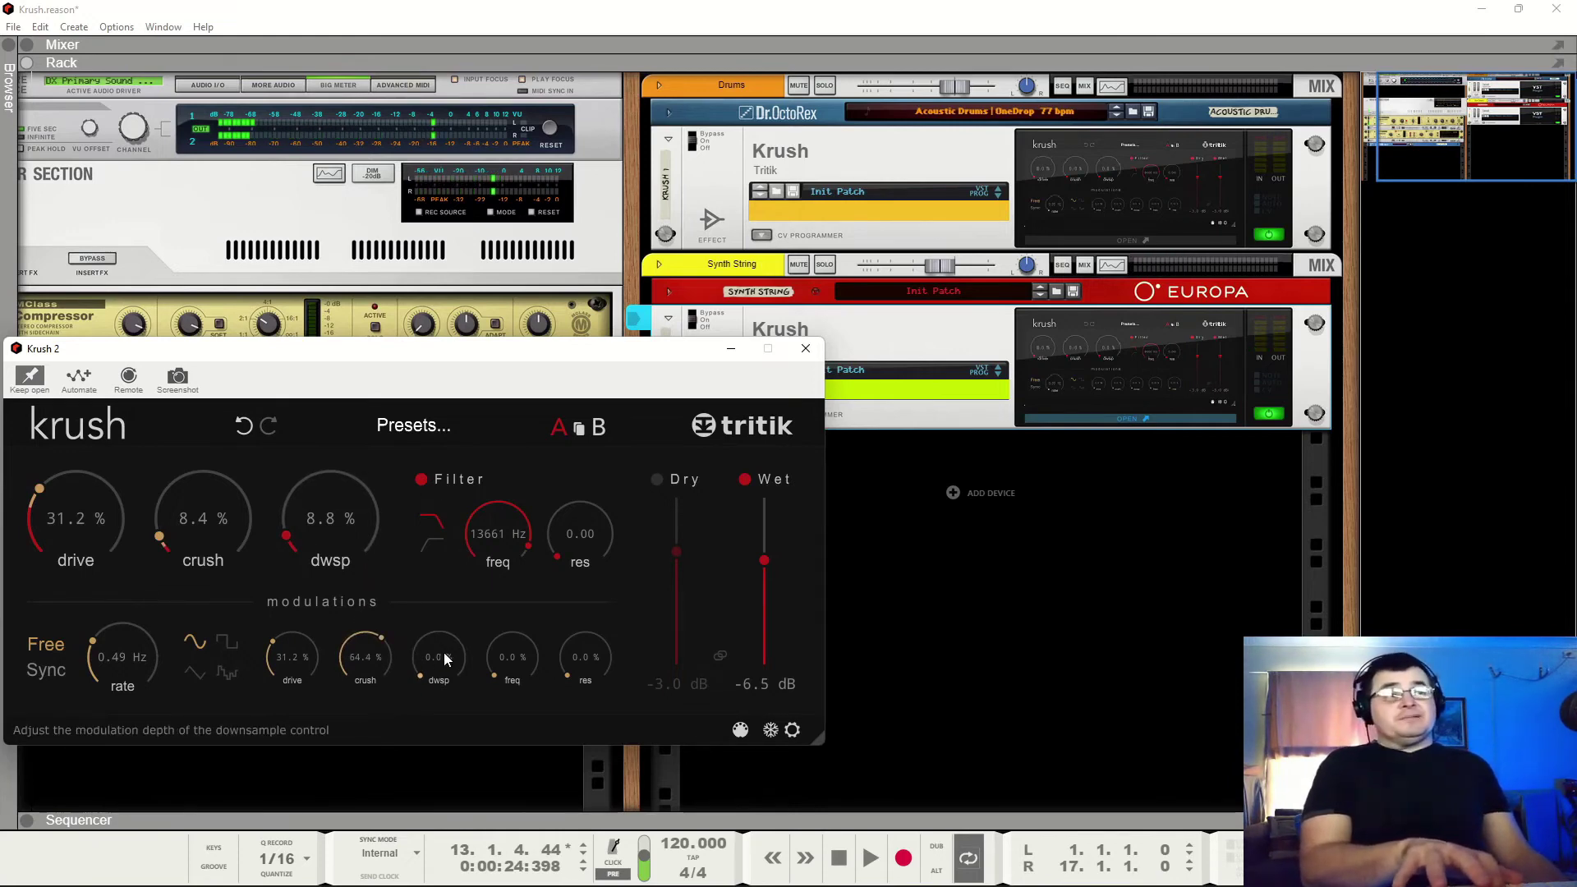
# Set the modulation depths to 54.8 % for downsampling, 12.8 % for filter frequency and 22.8 % for resonance, and the rate to 1.93 Hz
pyautogui.moveTo(435, 657); pyautogui.dragTo(431, 579)
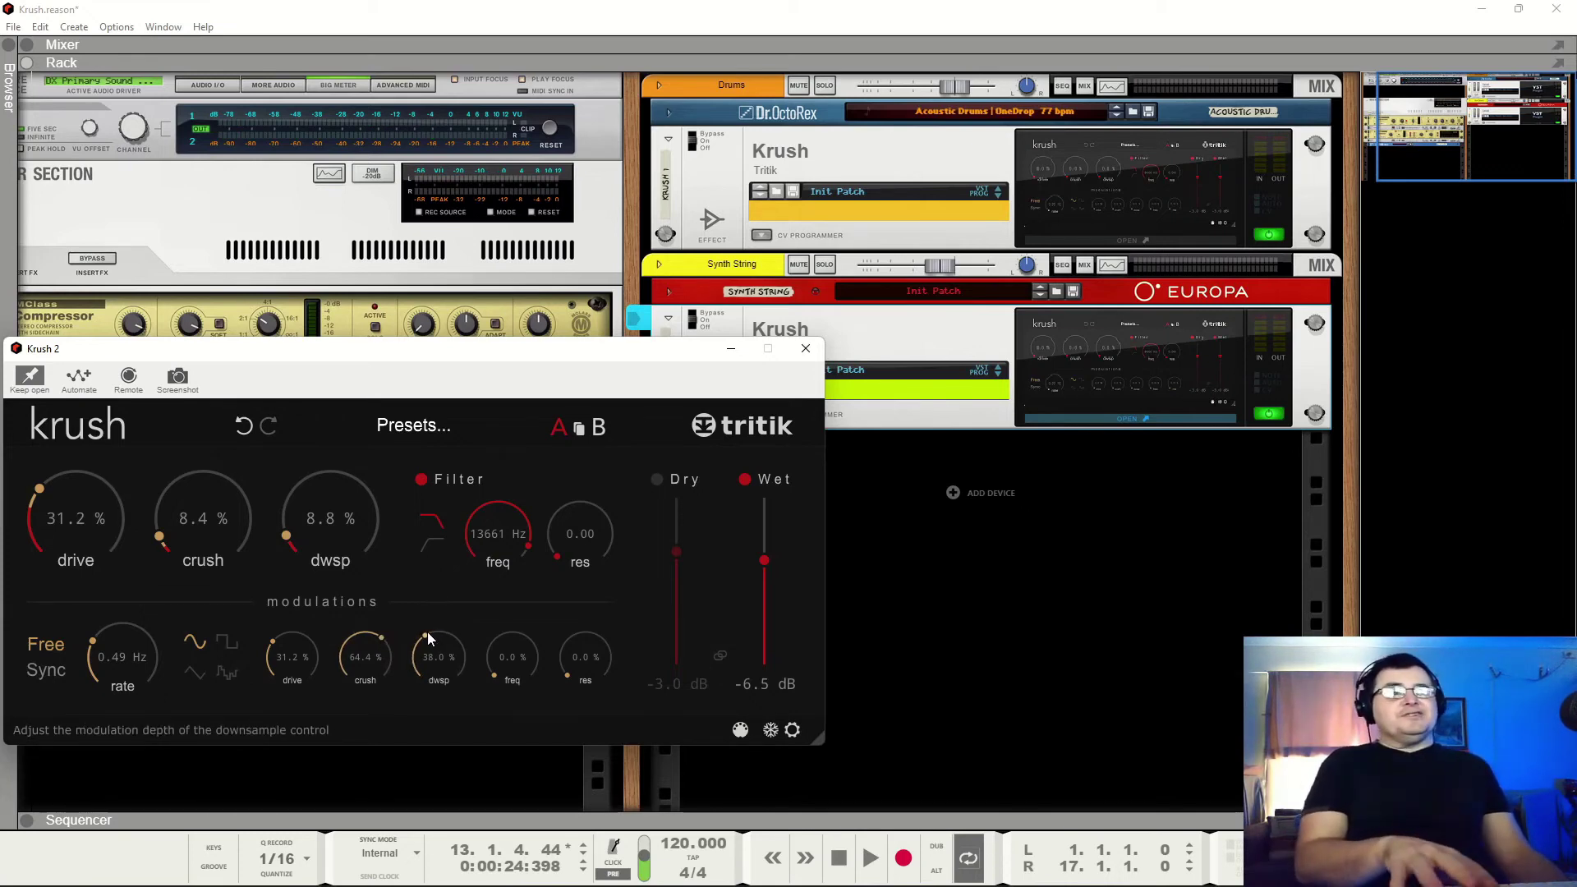
pyautogui.moveTo(425, 654); pyautogui.dragTo(432, 605)
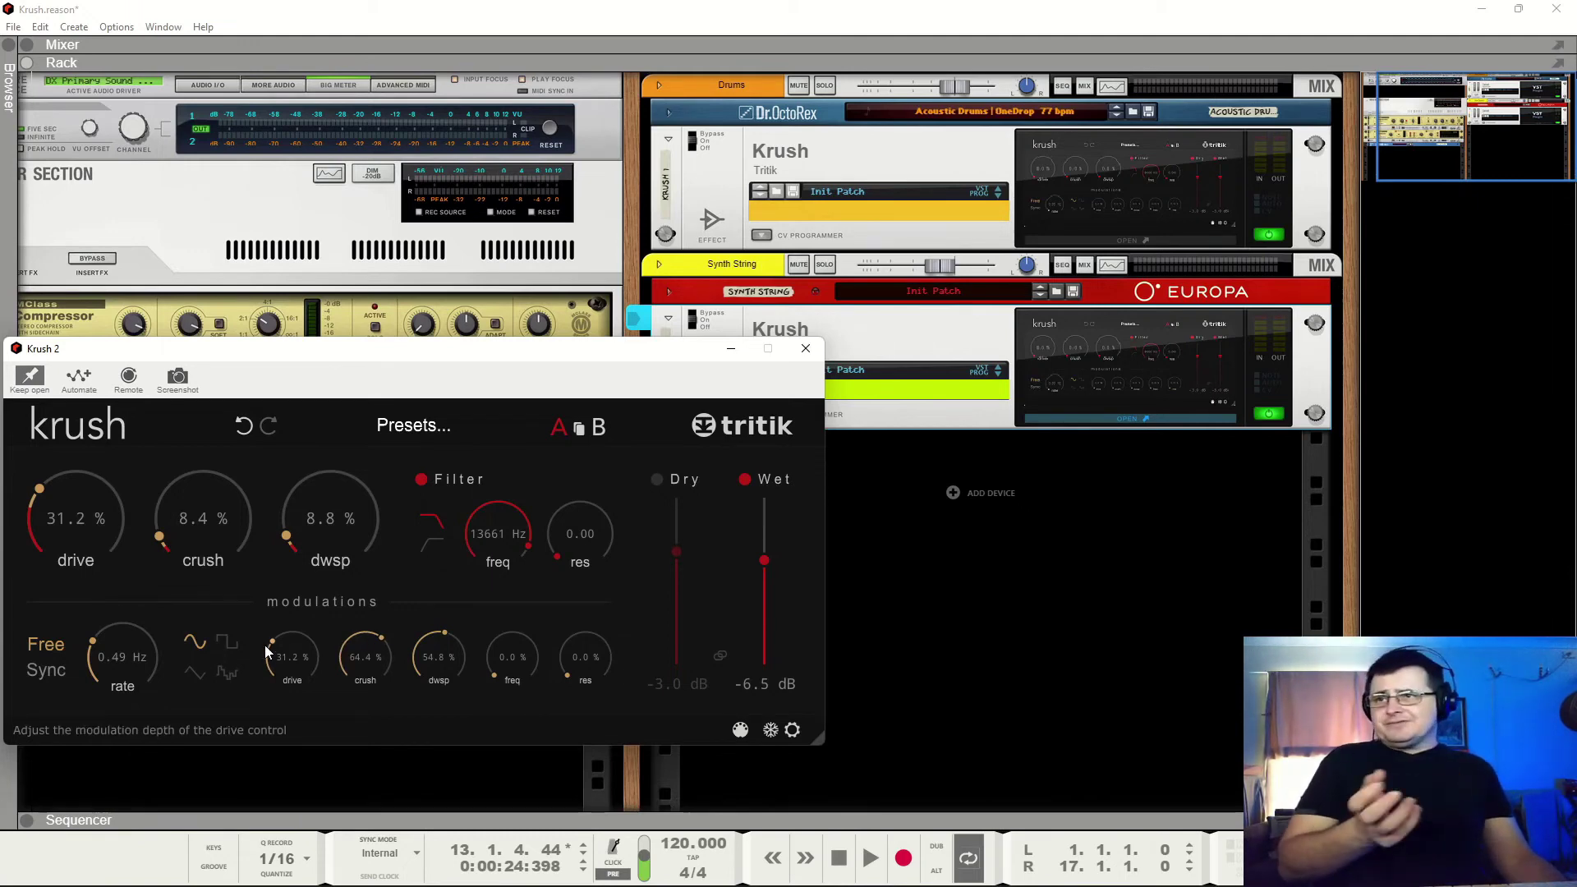
pyautogui.moveTo(496, 673); pyautogui.dragTo(569, 616)
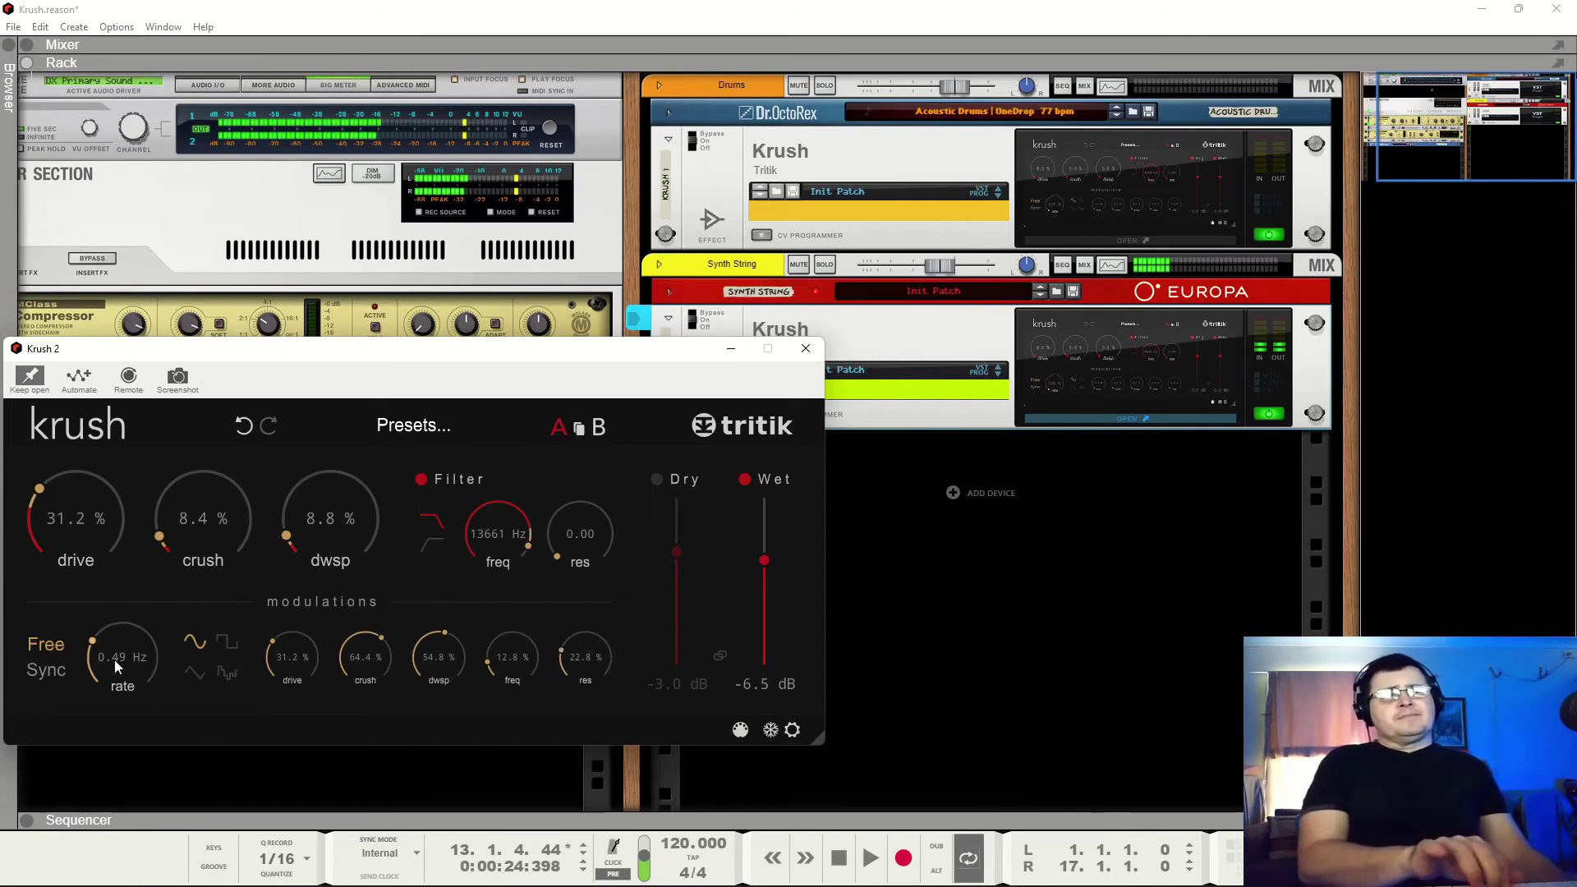
pyautogui.moveTo(115, 659); pyautogui.dragTo(117, 603)
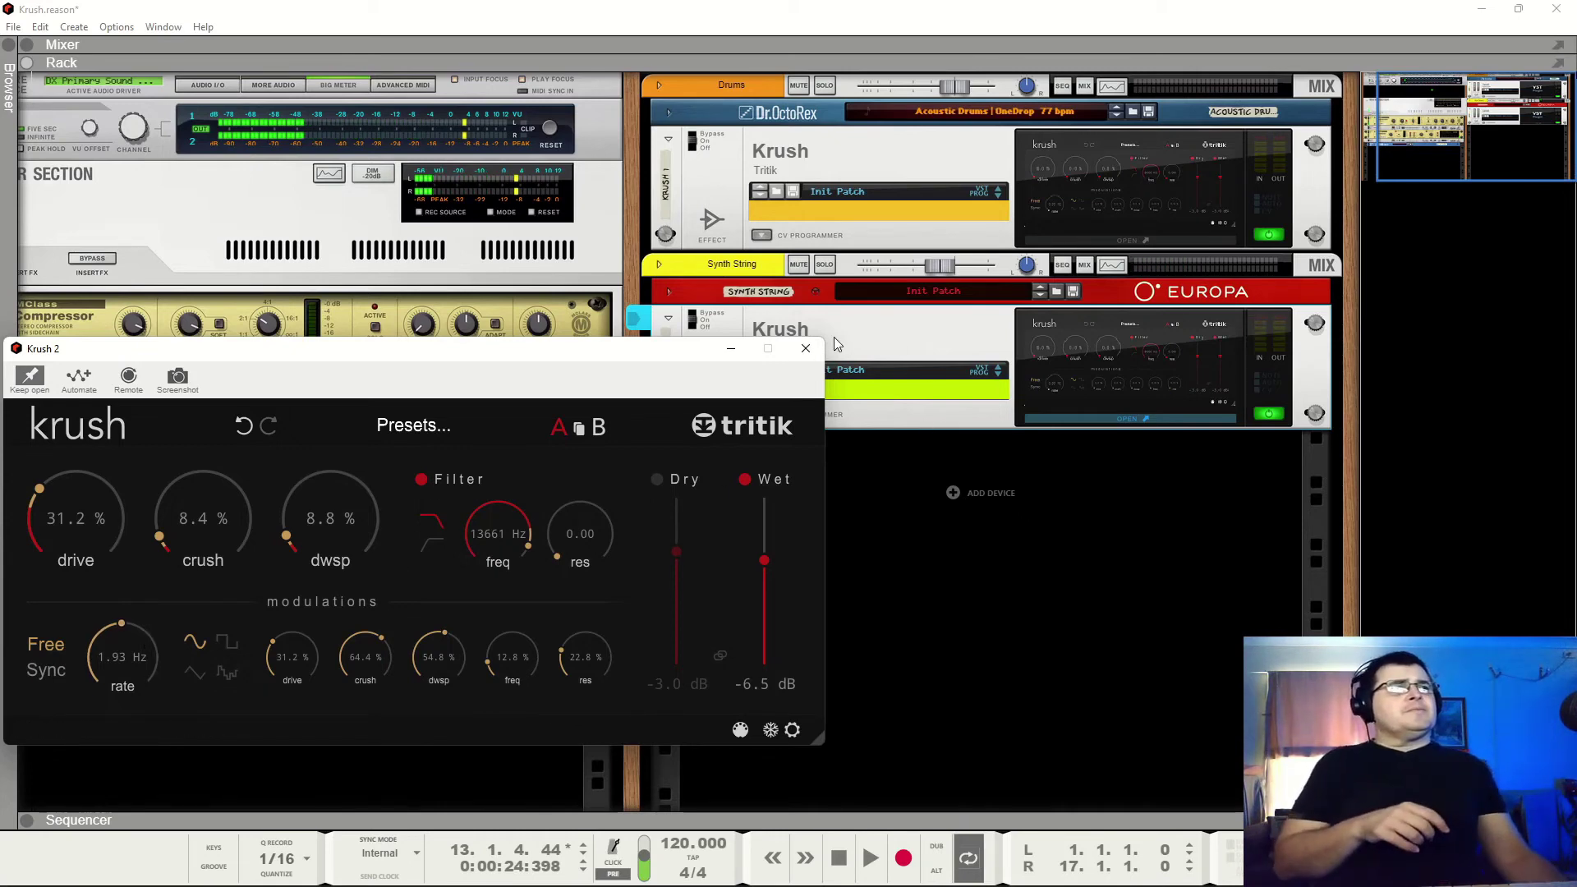
# Play the modulated synth, toggle the dry signal on and off, and set the wet level to -1.2 dB
pyautogui.click(708, 285)
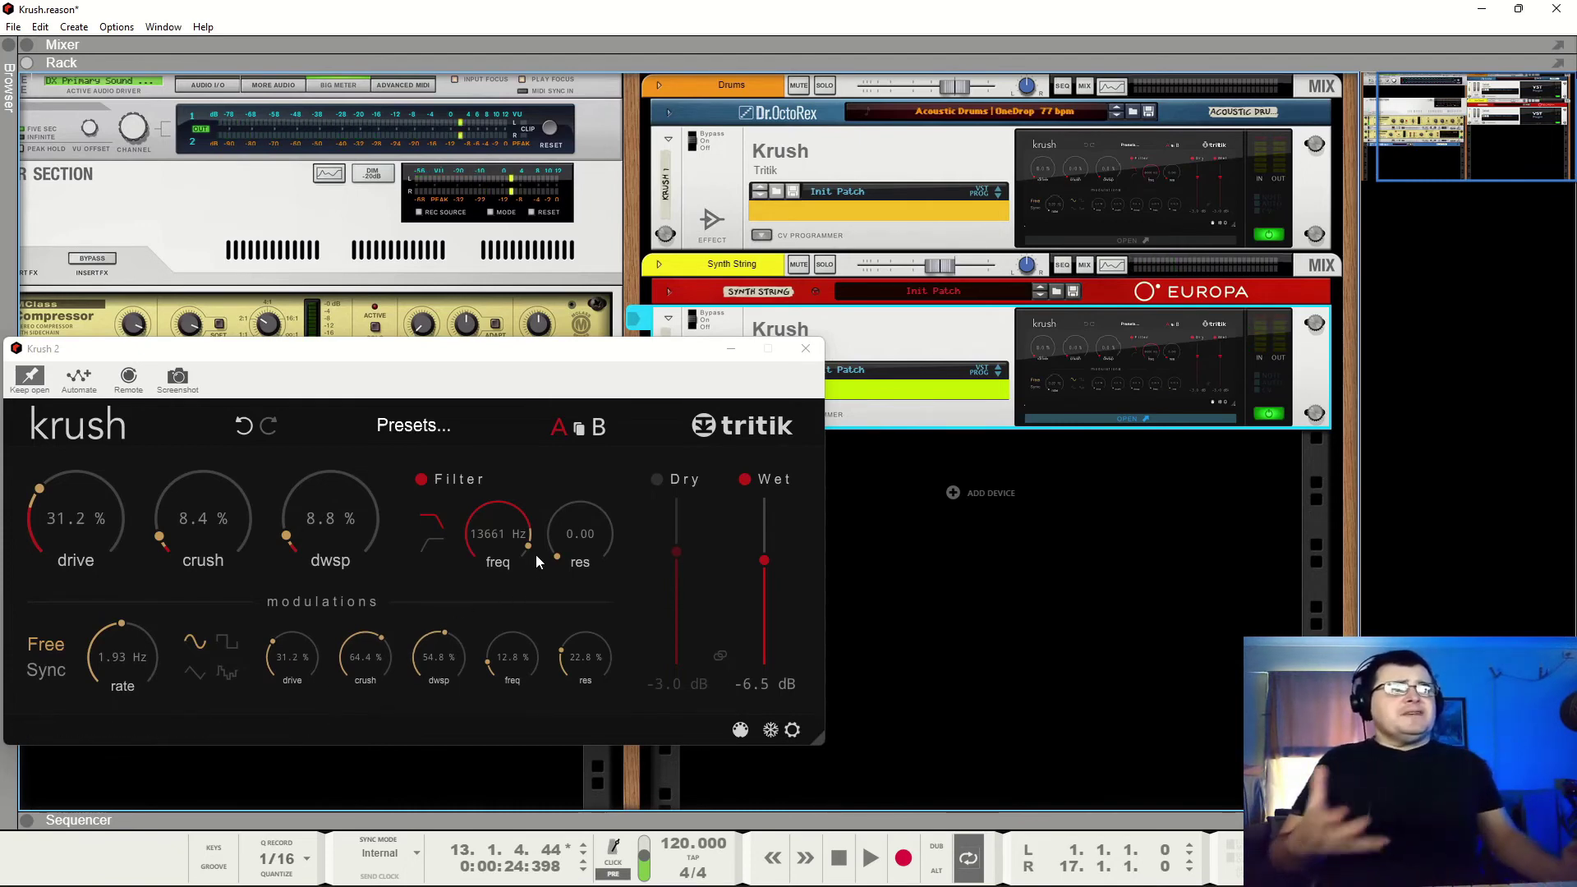
pyautogui.click(658, 480)
pyautogui.click(658, 480)
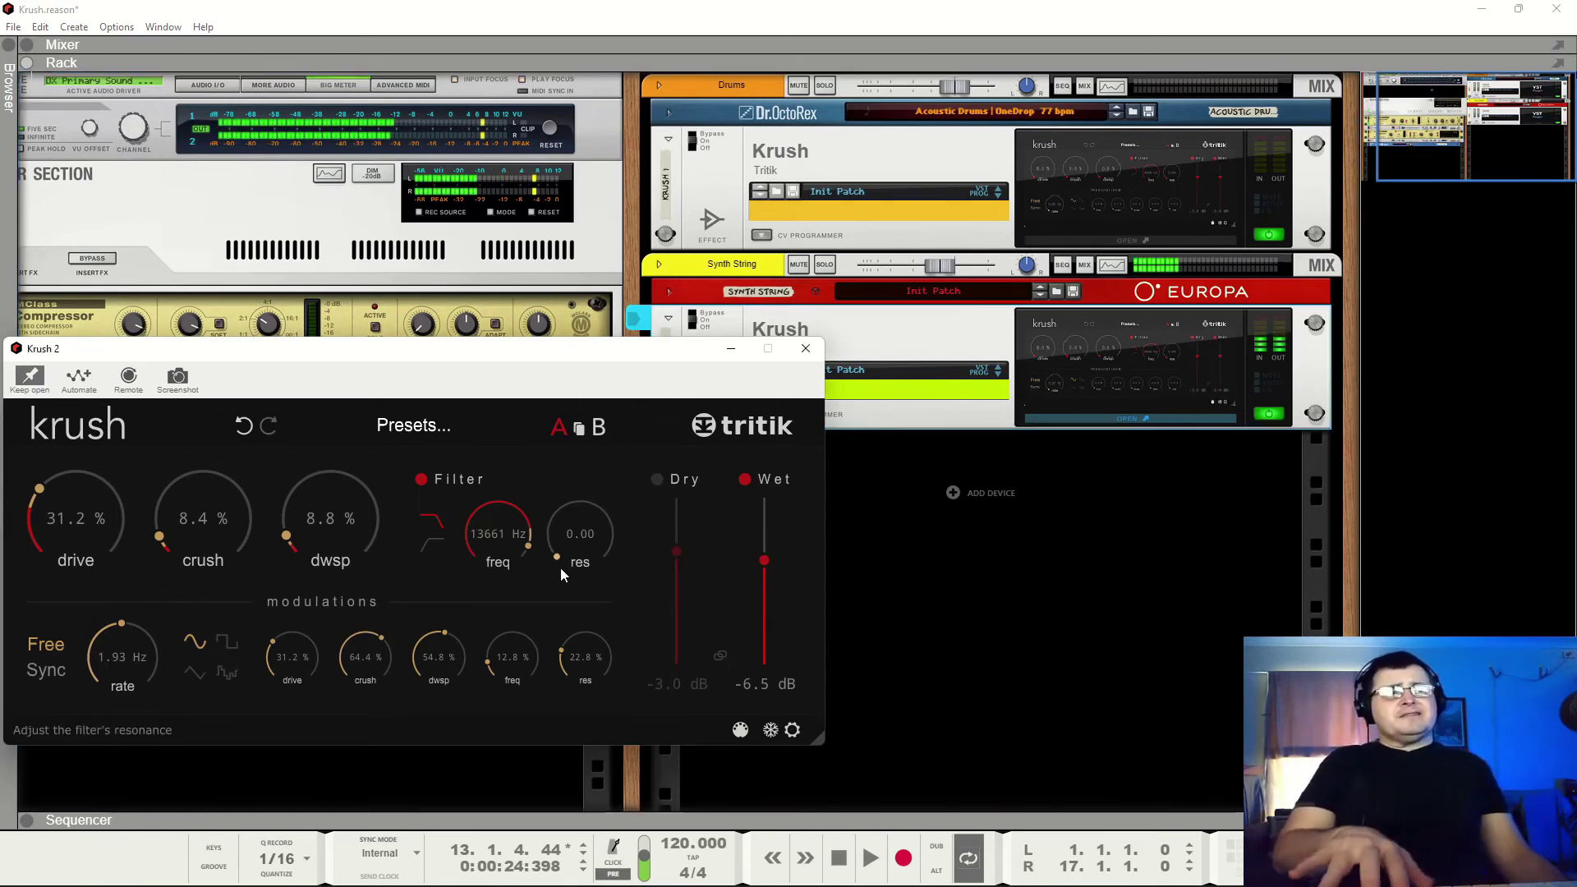
pyautogui.moveTo(766, 559); pyautogui.dragTo(769, 547)
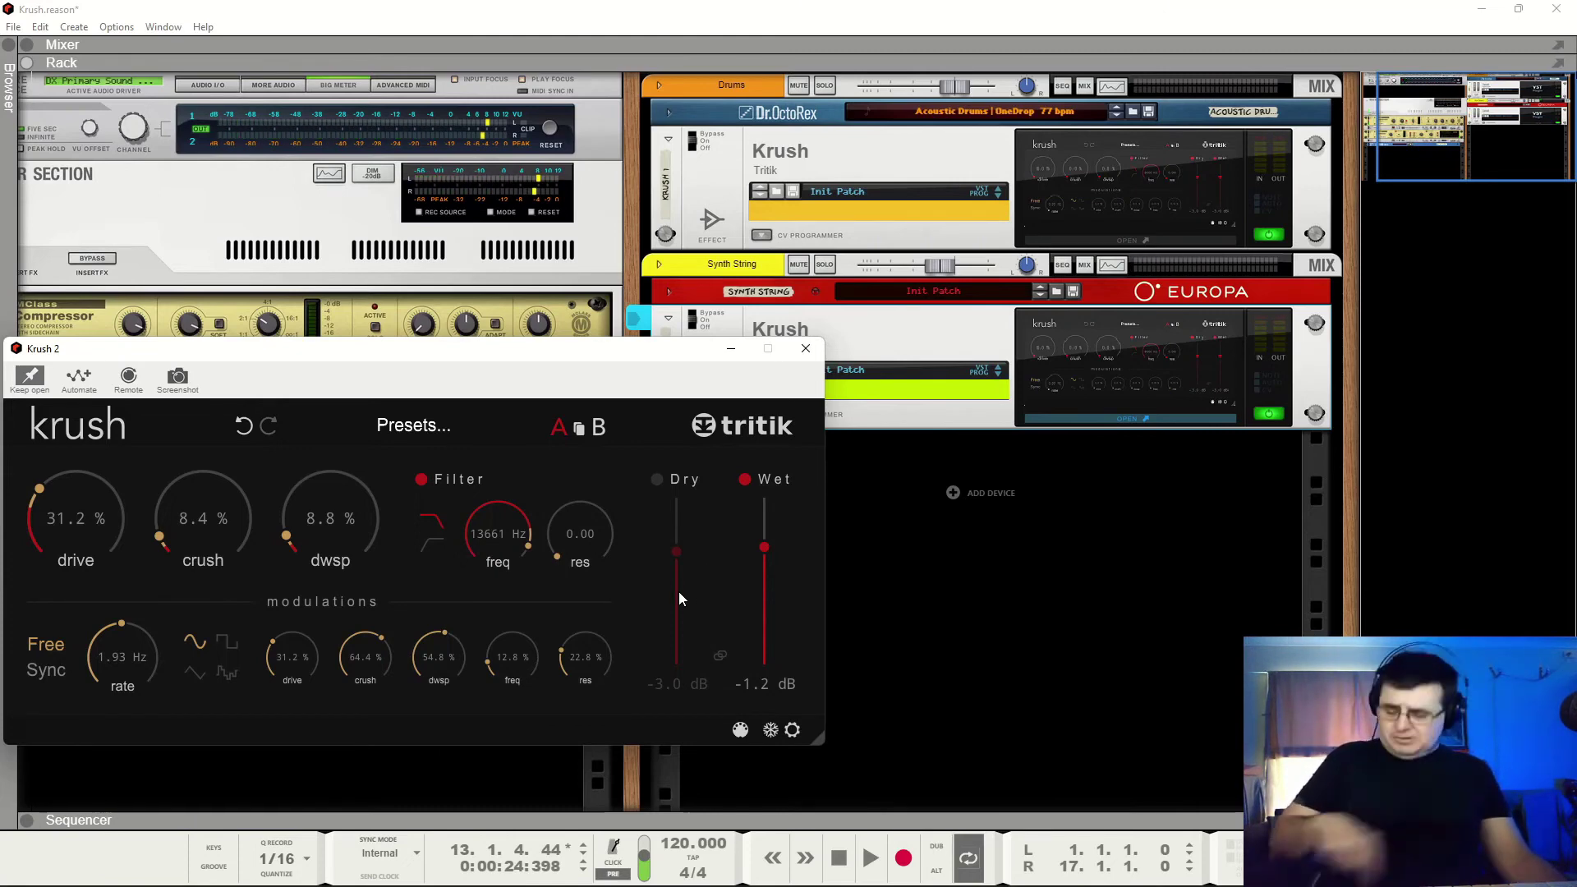
# Open the Synth String channel's Spectrum EQ, enable it with E Mode, and boost the high mids by 7.94 dB at 6.04 kHz
pyautogui.click(1112, 265)
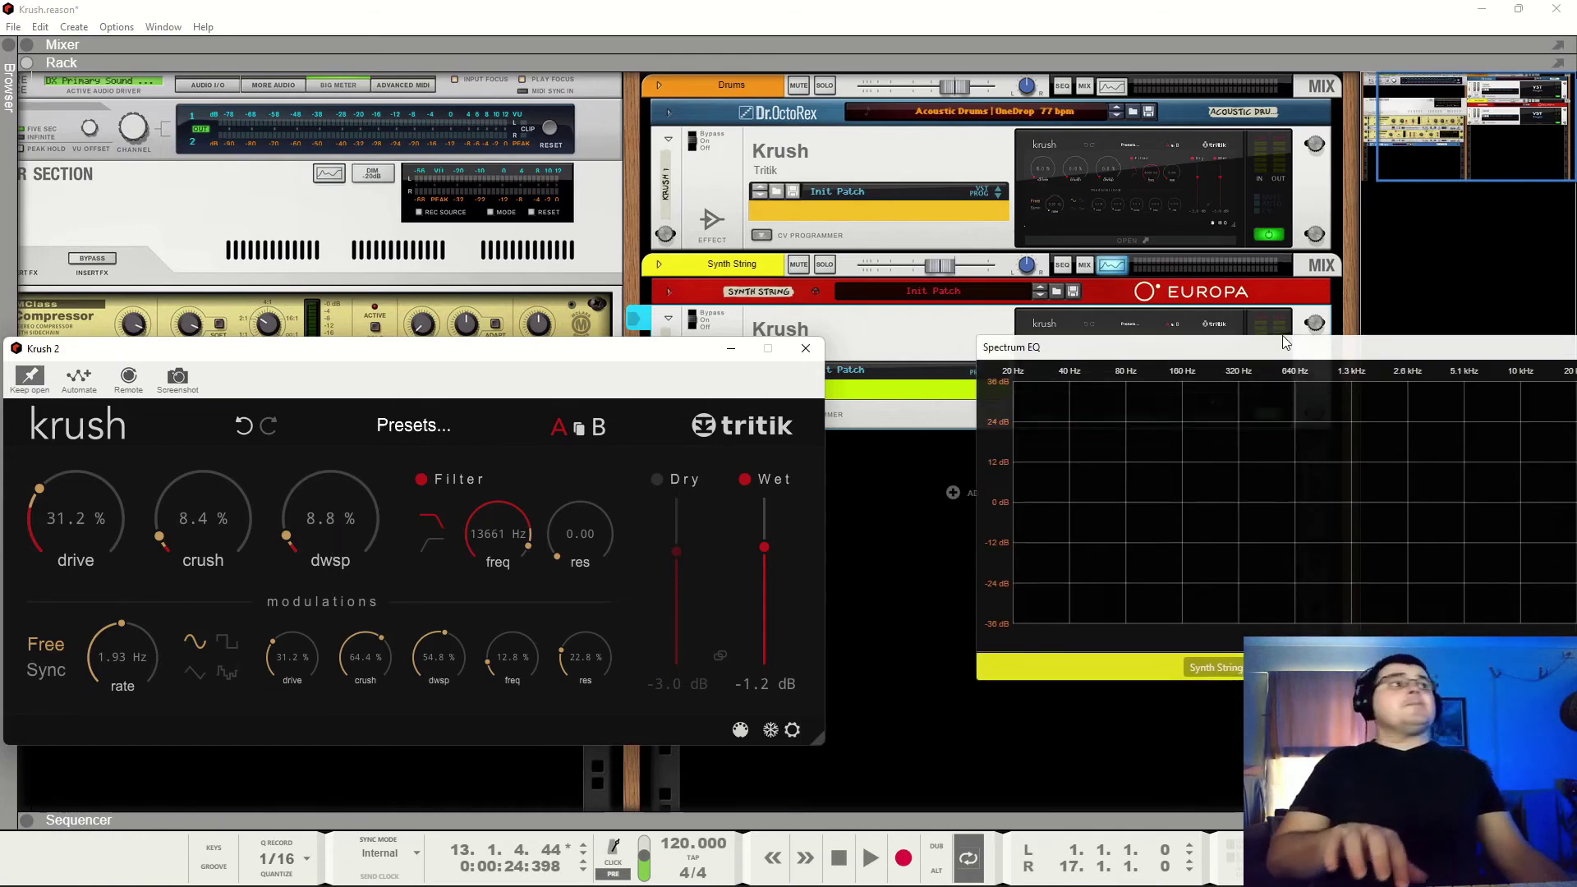
pyautogui.moveTo(1286, 343); pyautogui.dragTo(1051, 107)
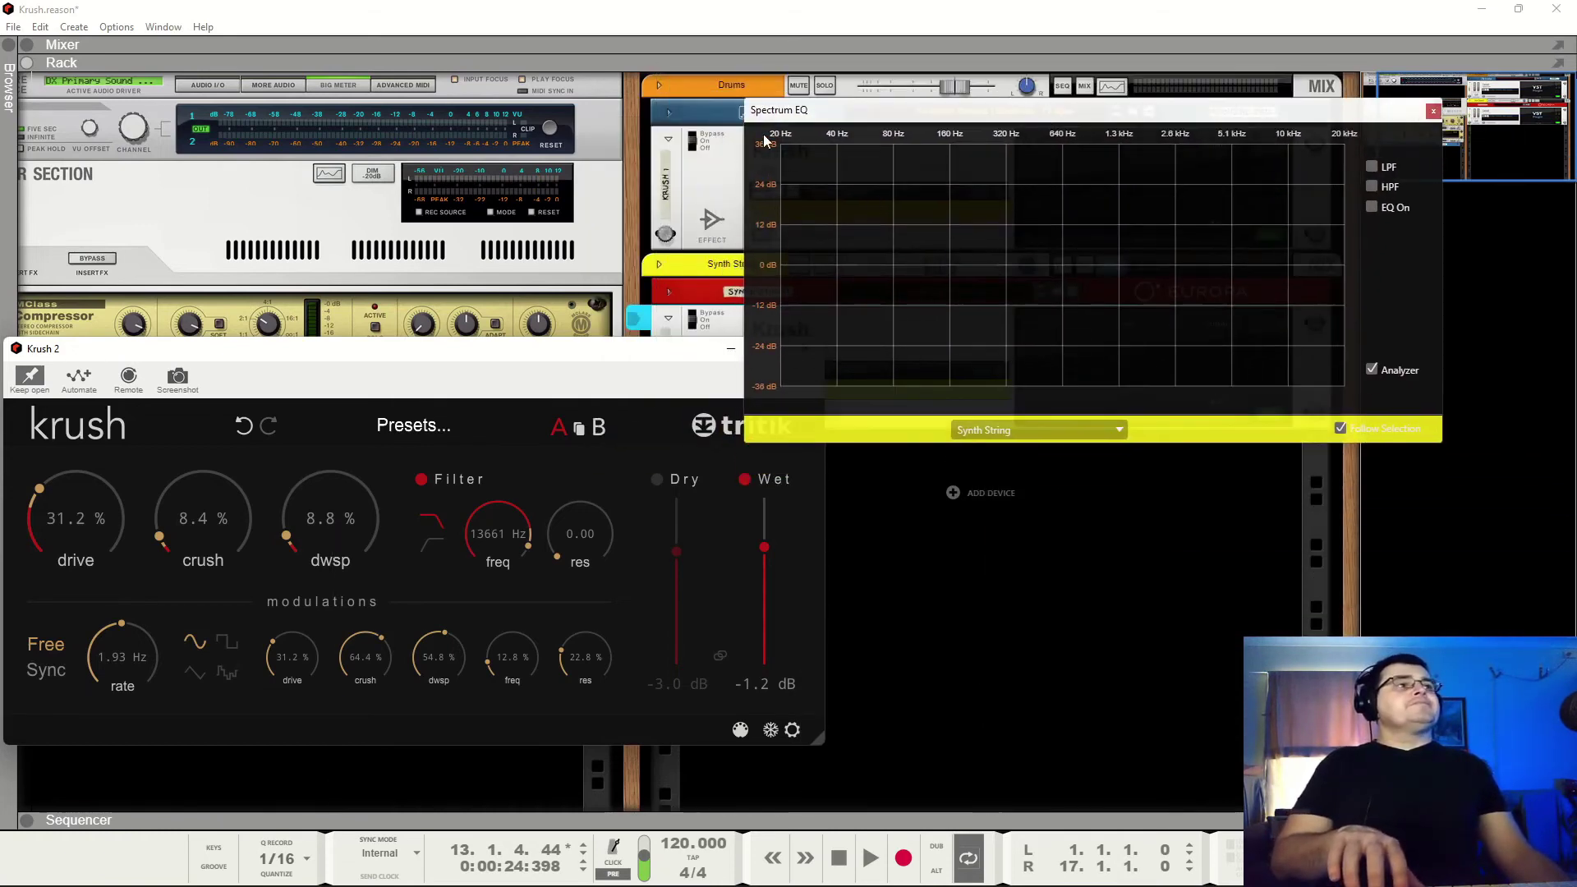
pyautogui.click(1370, 207)
pyautogui.moveTo(1242, 266)
pyautogui.mouseDown()
pyautogui.moveTo(1228, 197)
pyautogui.moveTo(1223, 224)
pyautogui.moveTo(1256, 263)
pyautogui.mouseUp()
pyautogui.moveTo(1157, 265); pyautogui.dragTo(1245, 245)
pyautogui.click(1372, 227)
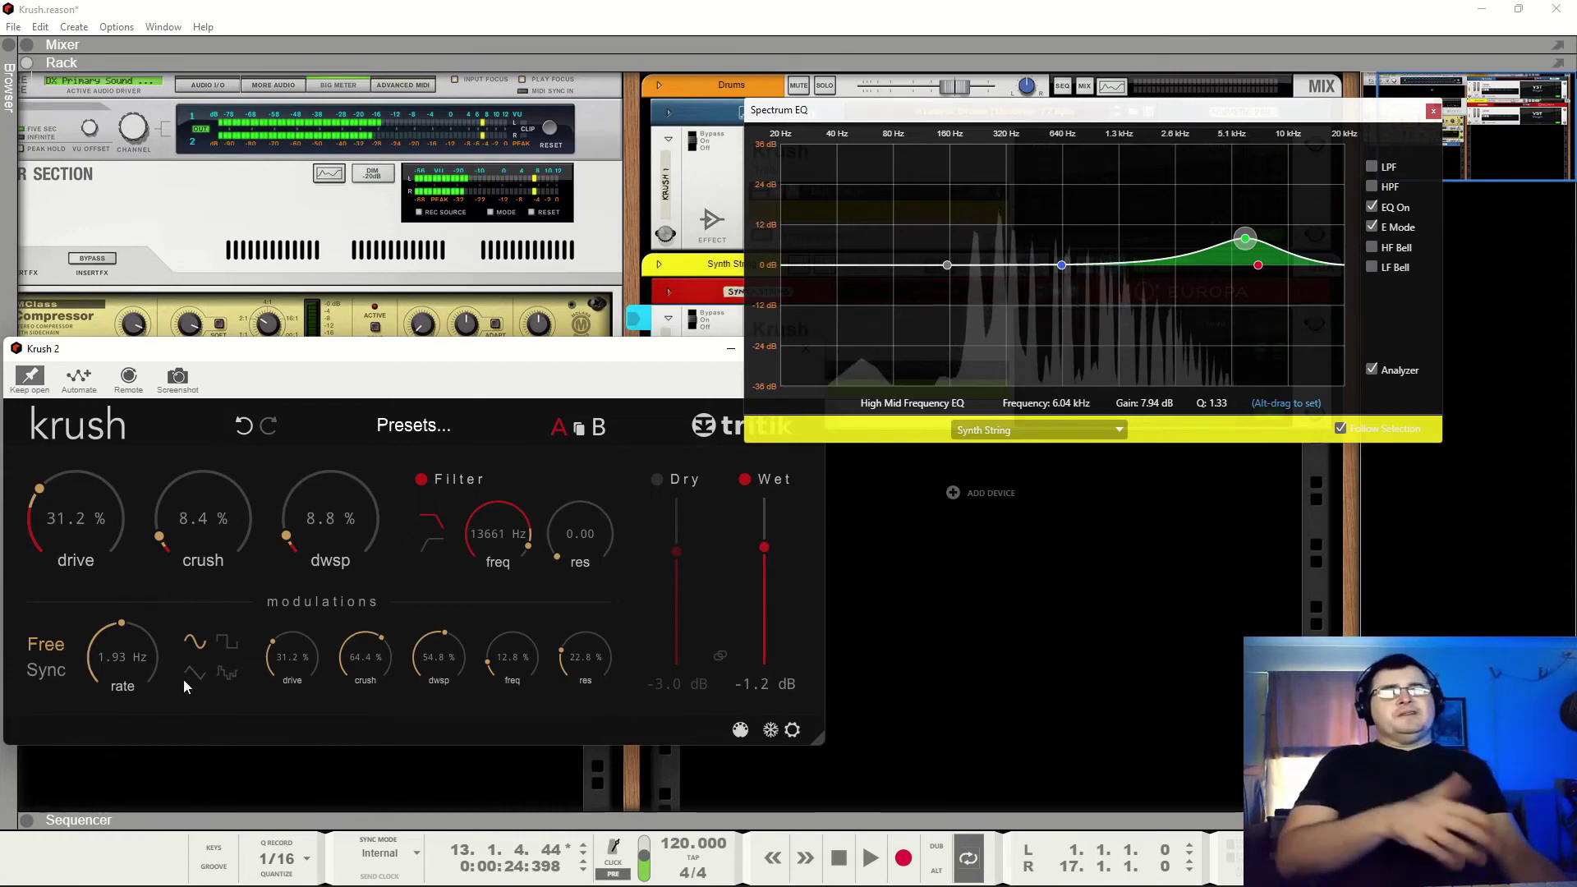
# Set Krush's modulation rate to 1.01 Hz and use the synth Krush's bypass switch to compare the sound
pyautogui.moveTo(120, 635); pyautogui.dragTo(115, 658)
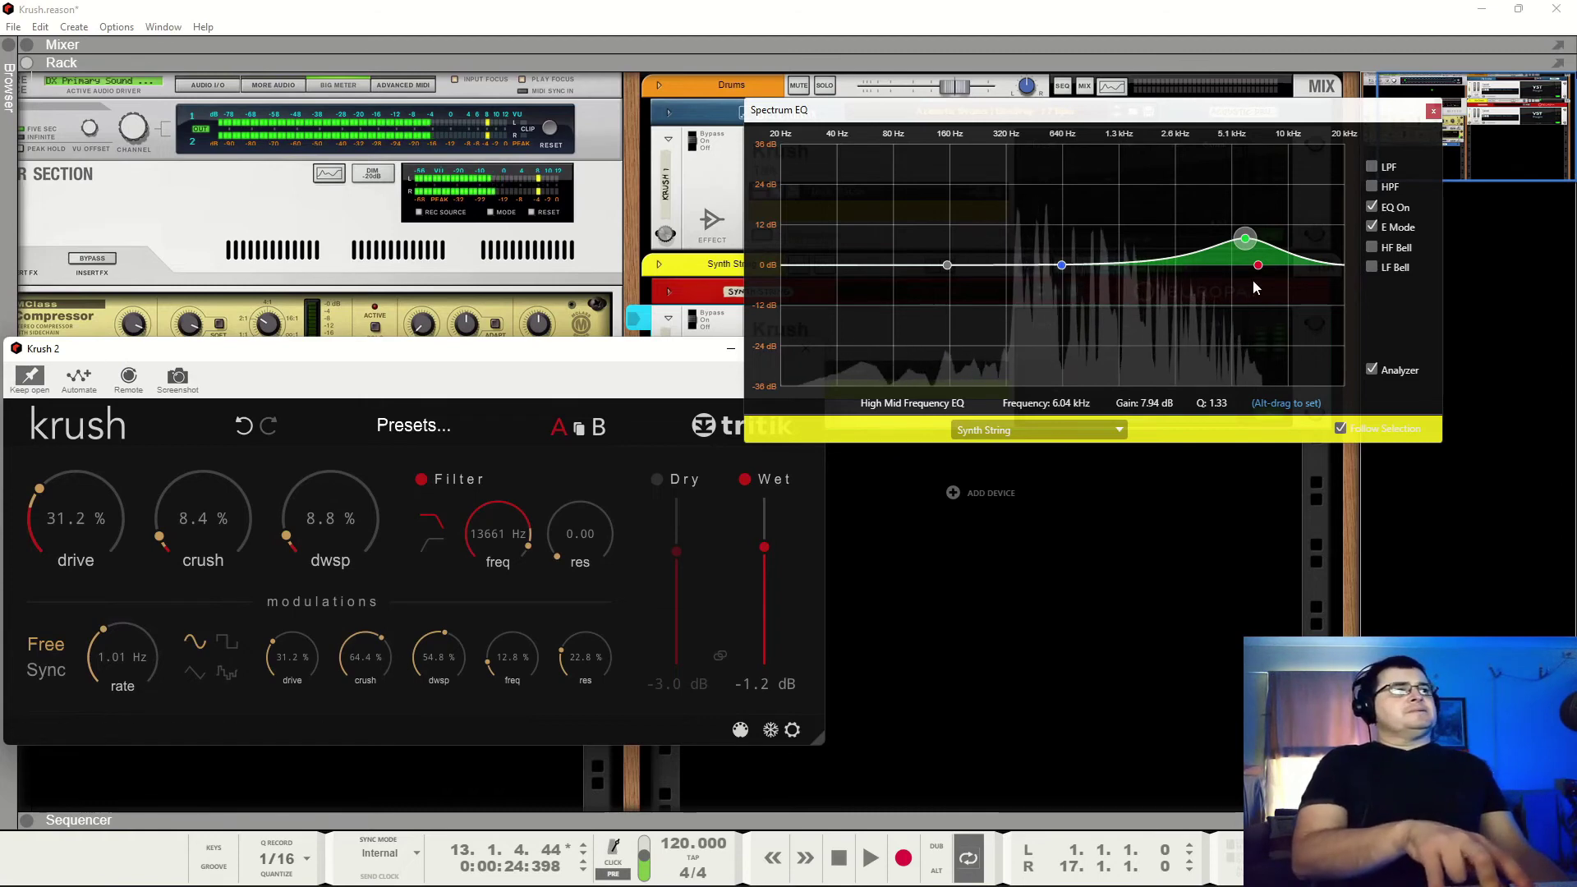
pyautogui.click(694, 325)
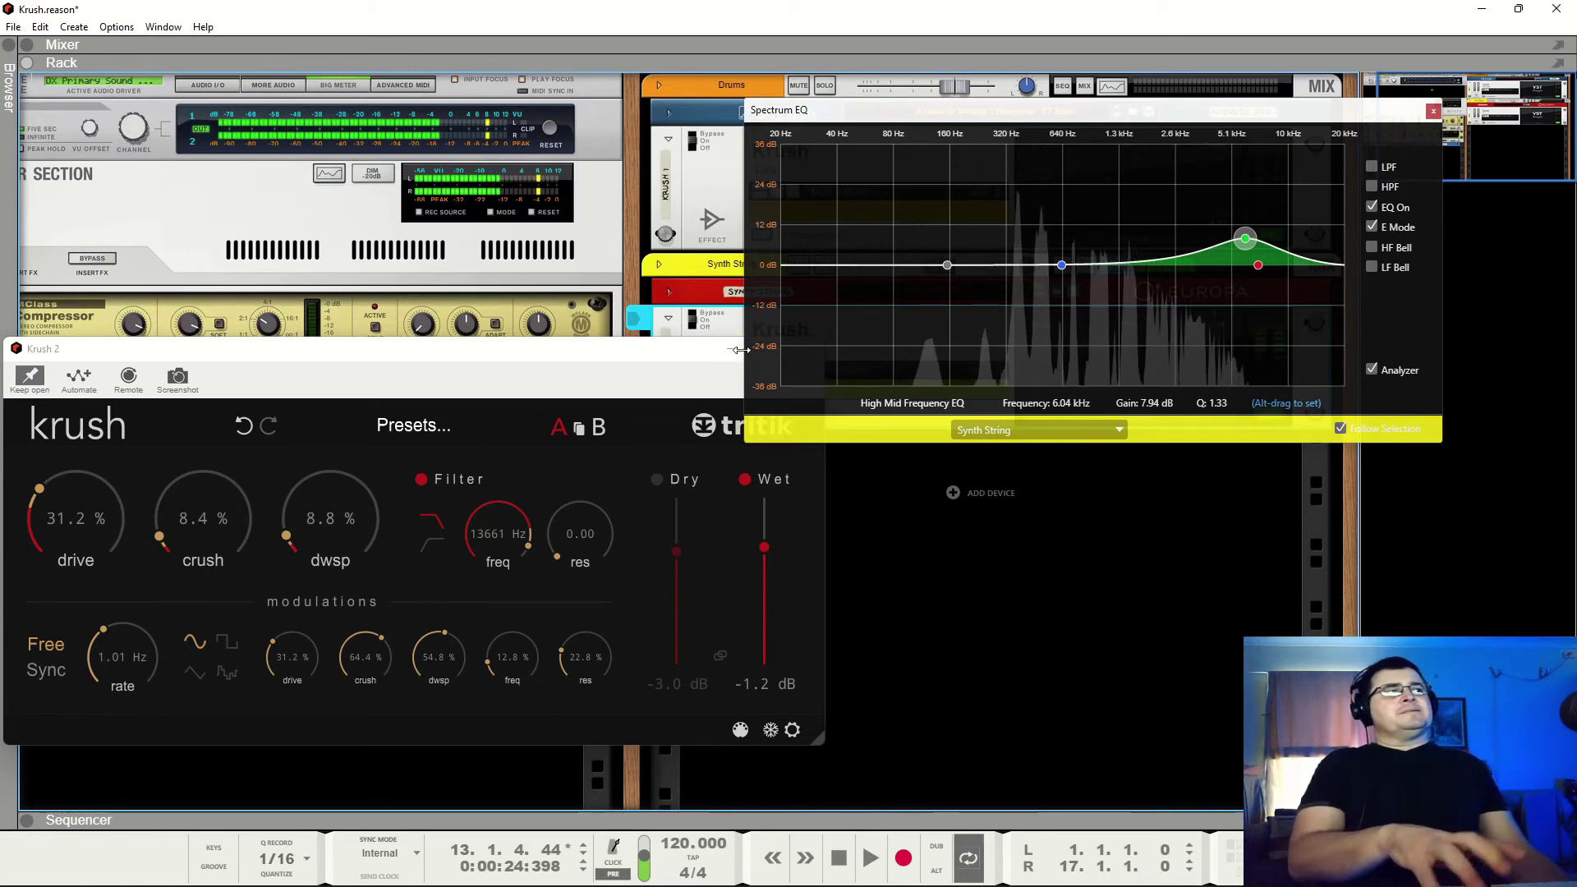
# Cut the EQ's low band by 4.76 dB at 125.8 Hz, add a 175.6 Hz high-pass filter, and close the EQ
pyautogui.moveTo(947, 265); pyautogui.dragTo(933, 282)
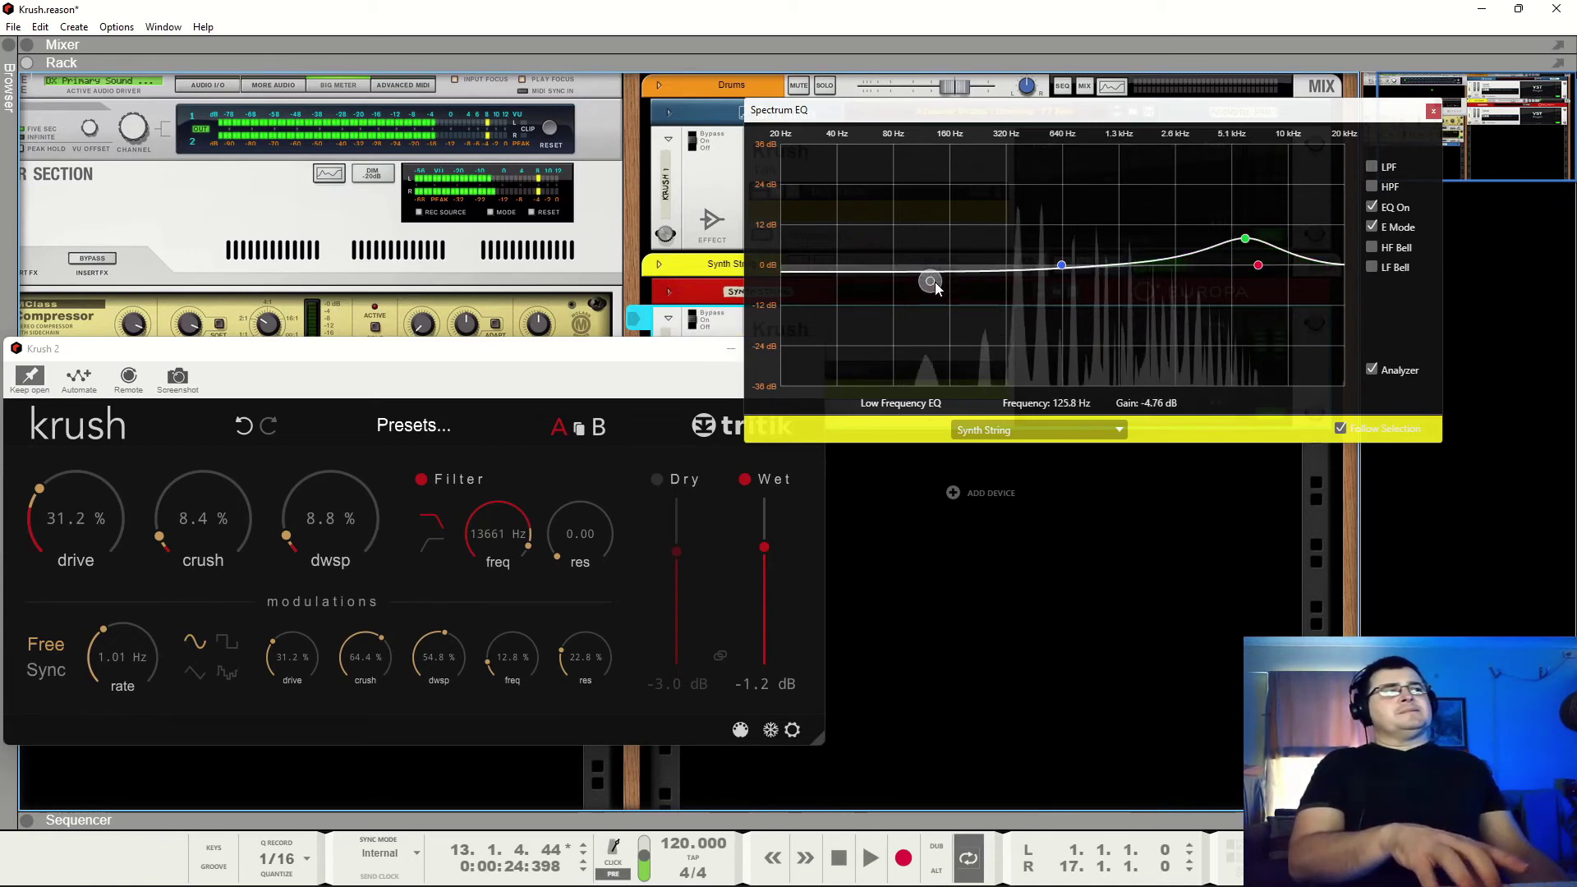
pyautogui.click(1372, 186)
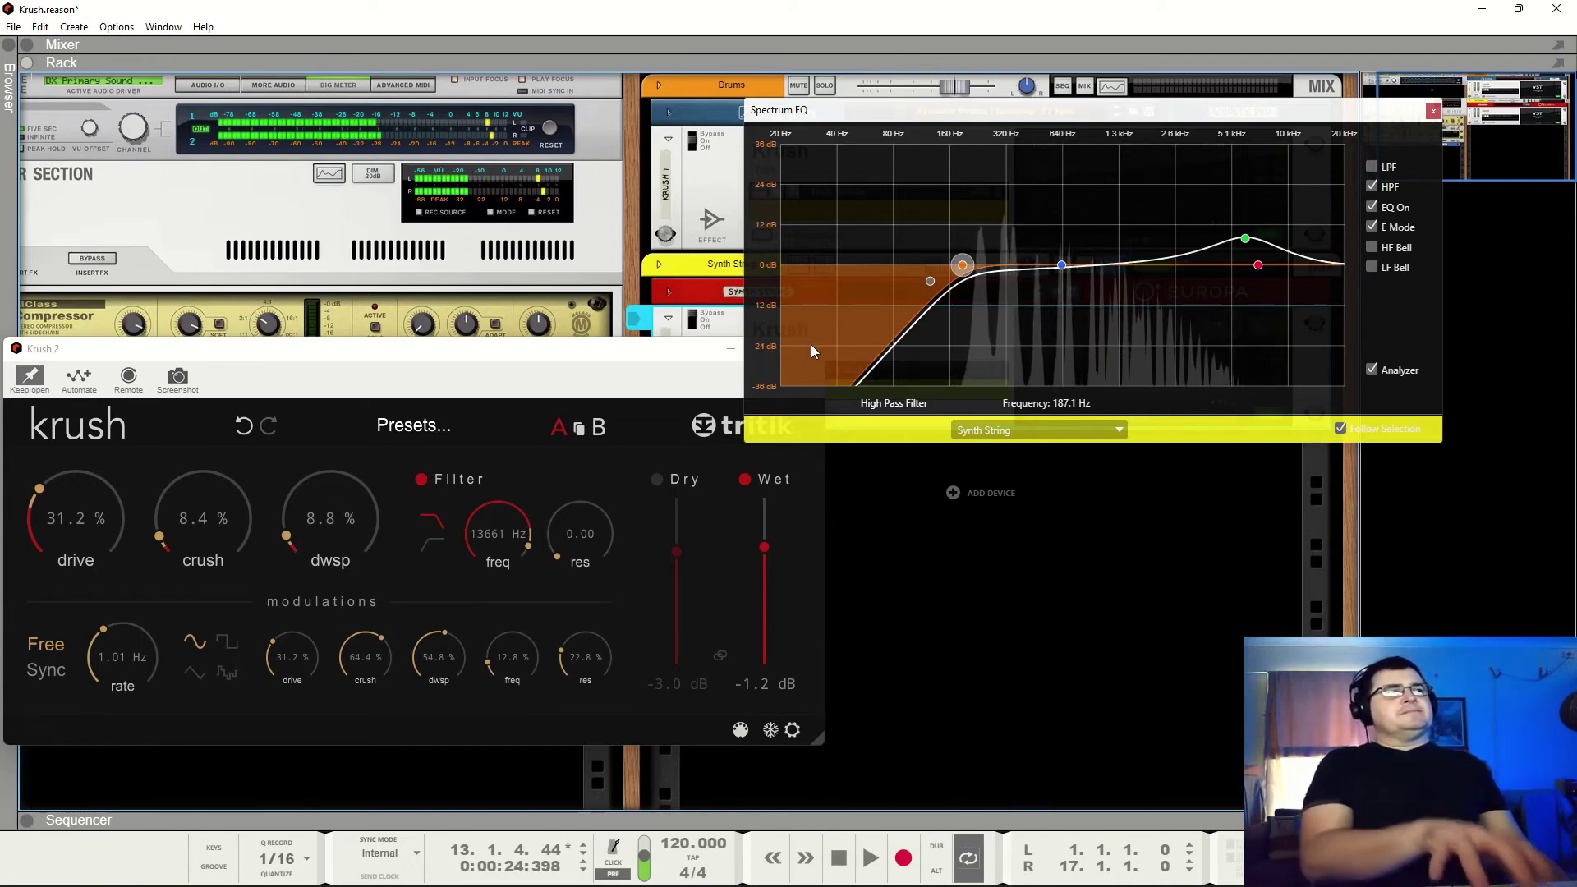
pyautogui.moveTo(962, 265); pyautogui.dragTo(799, 279)
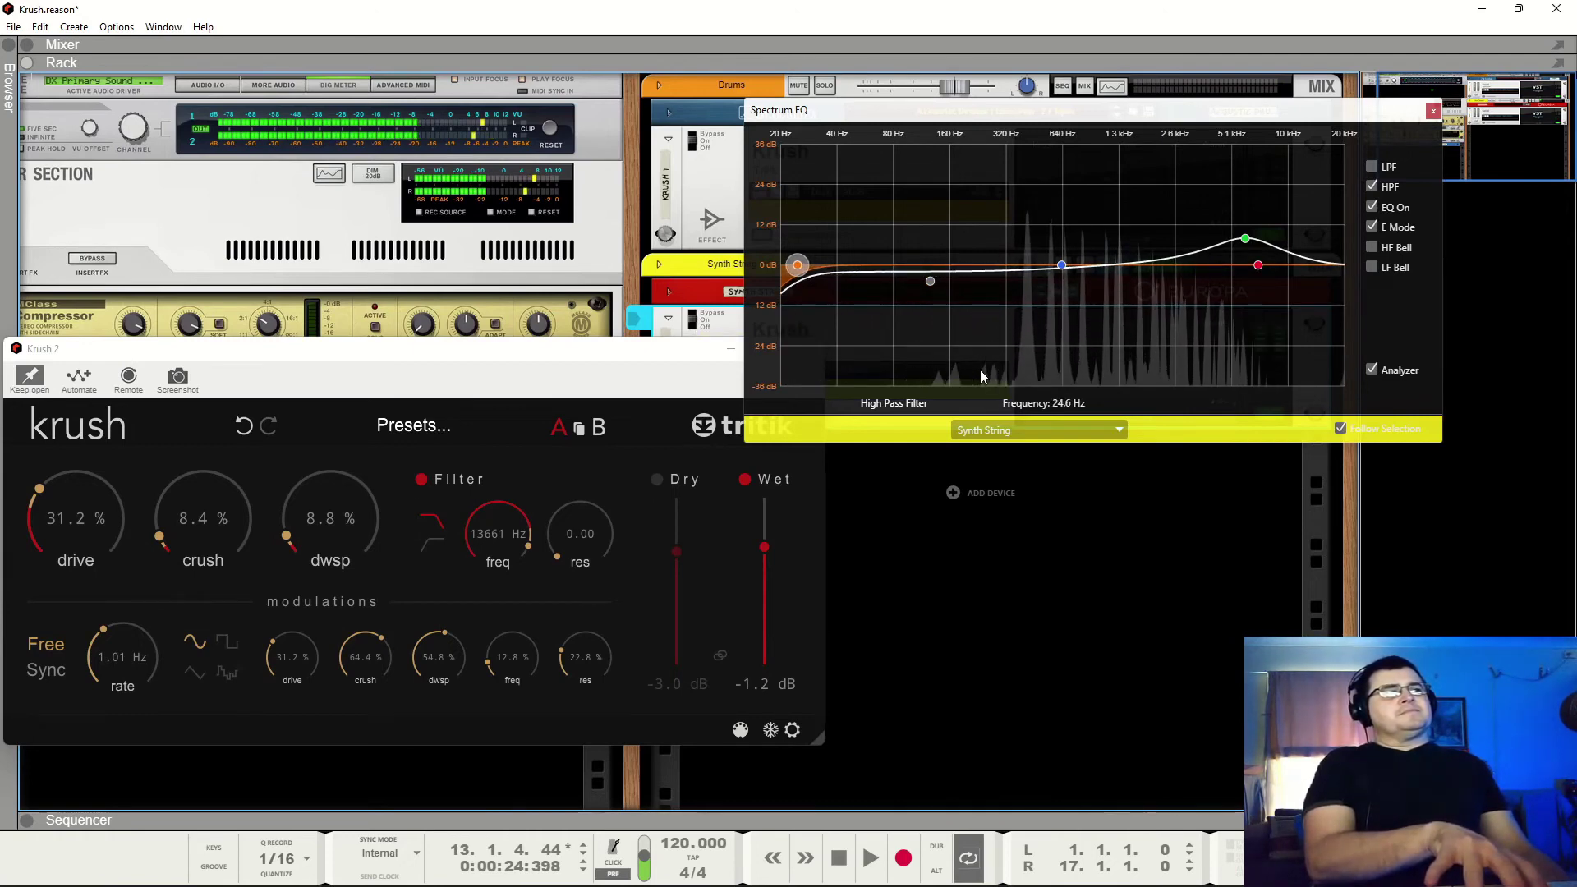
pyautogui.moveTo(798, 268); pyautogui.dragTo(967, 303)
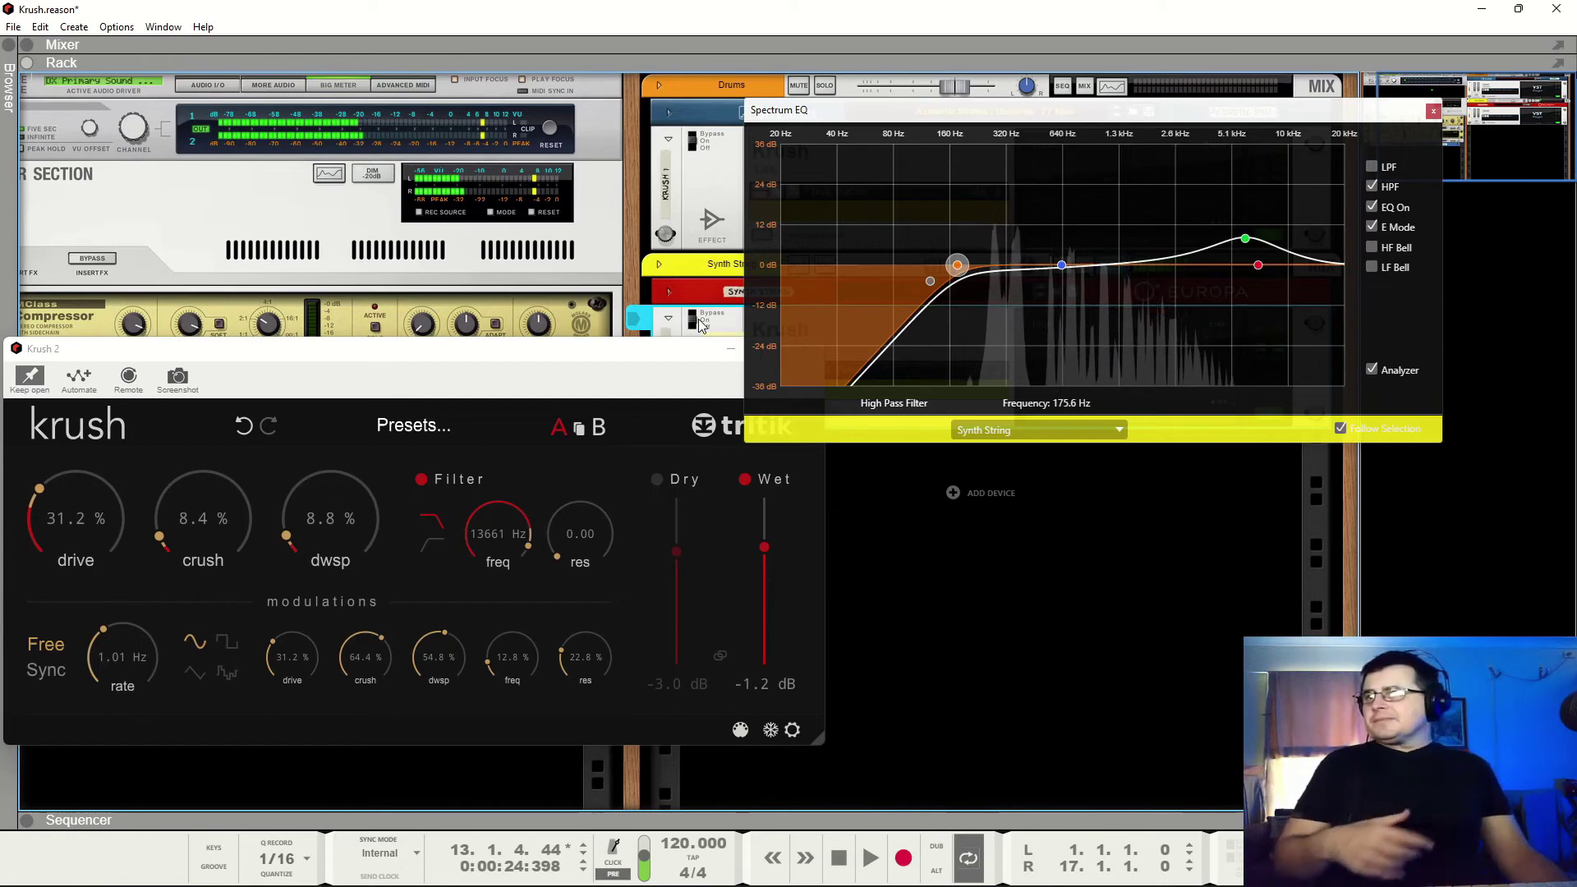
pyautogui.click(1433, 111)
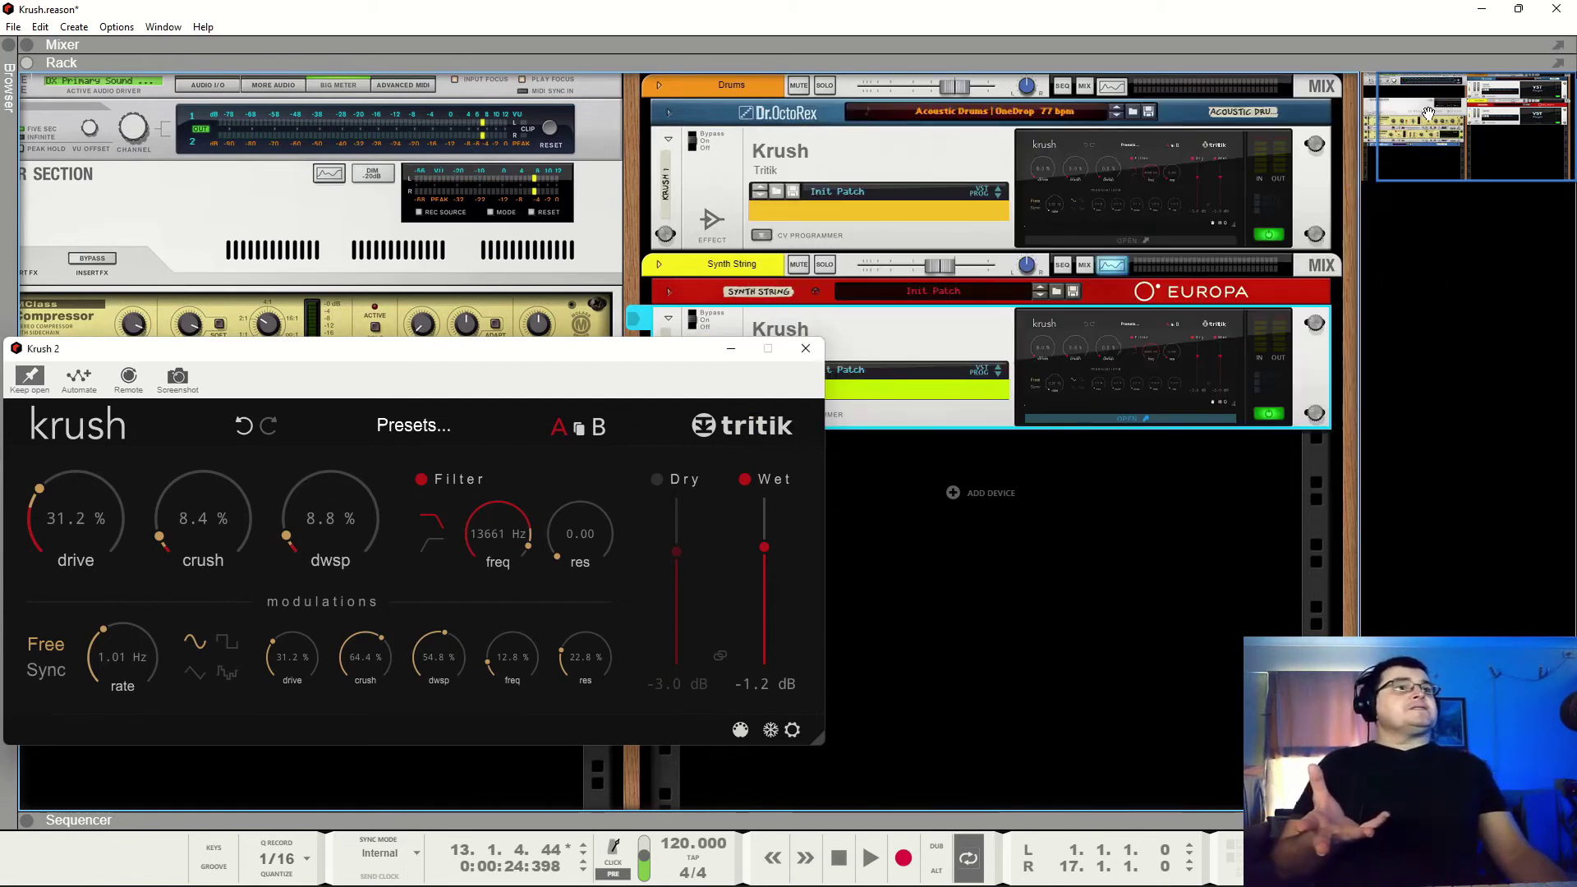
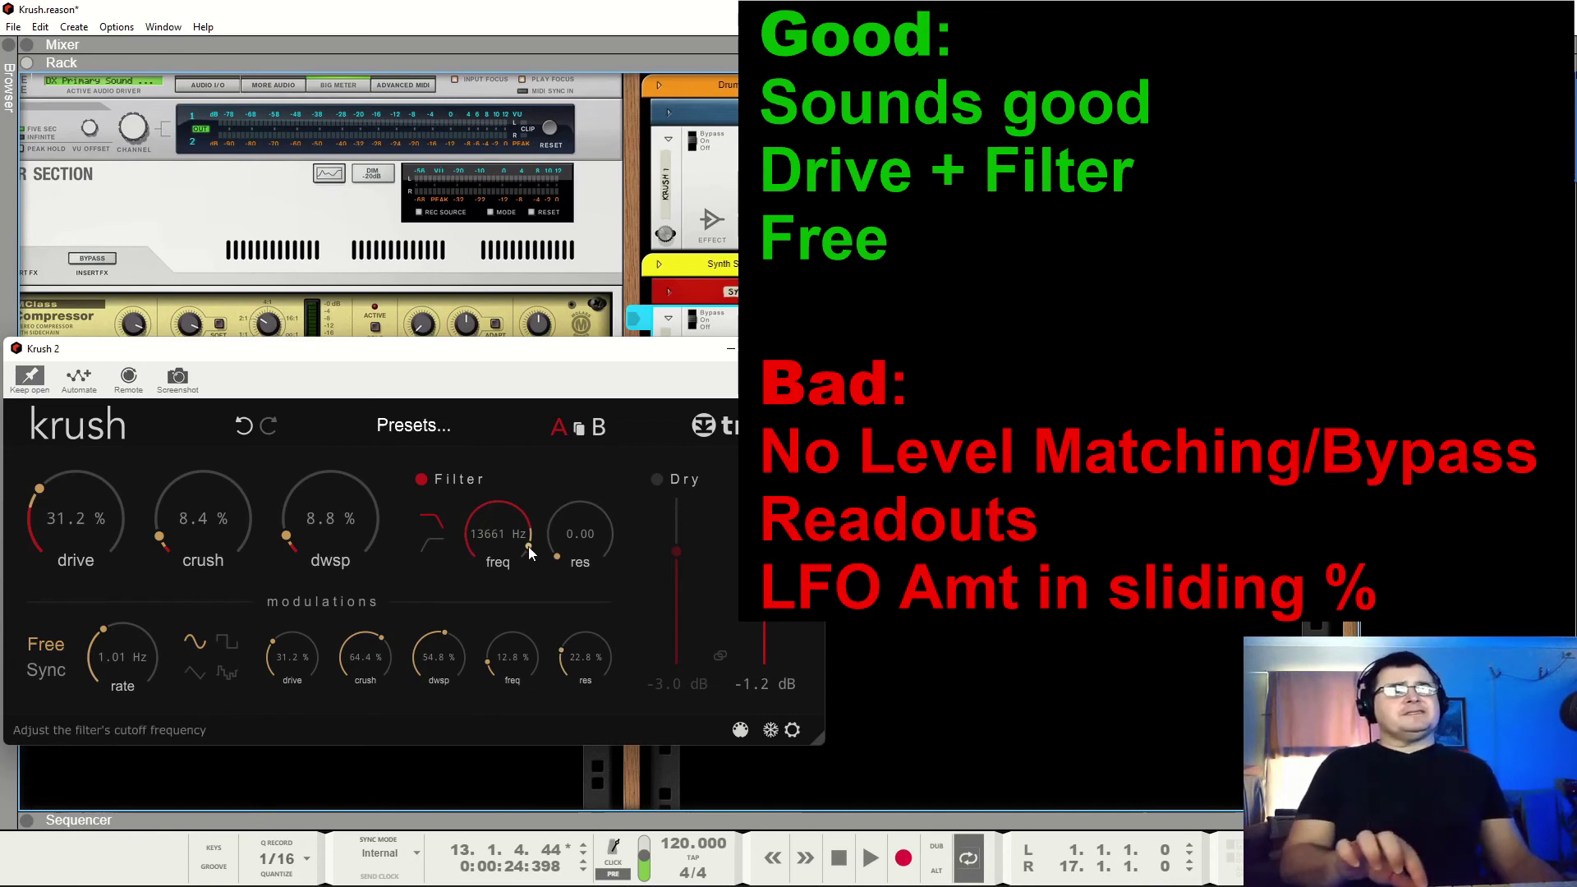
# Sweep the Krush filter cutoff down to 1222 Hz and back up through 3658 Hz, settling at 13150 Hz
pyautogui.moveTo(531, 544); pyautogui.dragTo(530, 634)
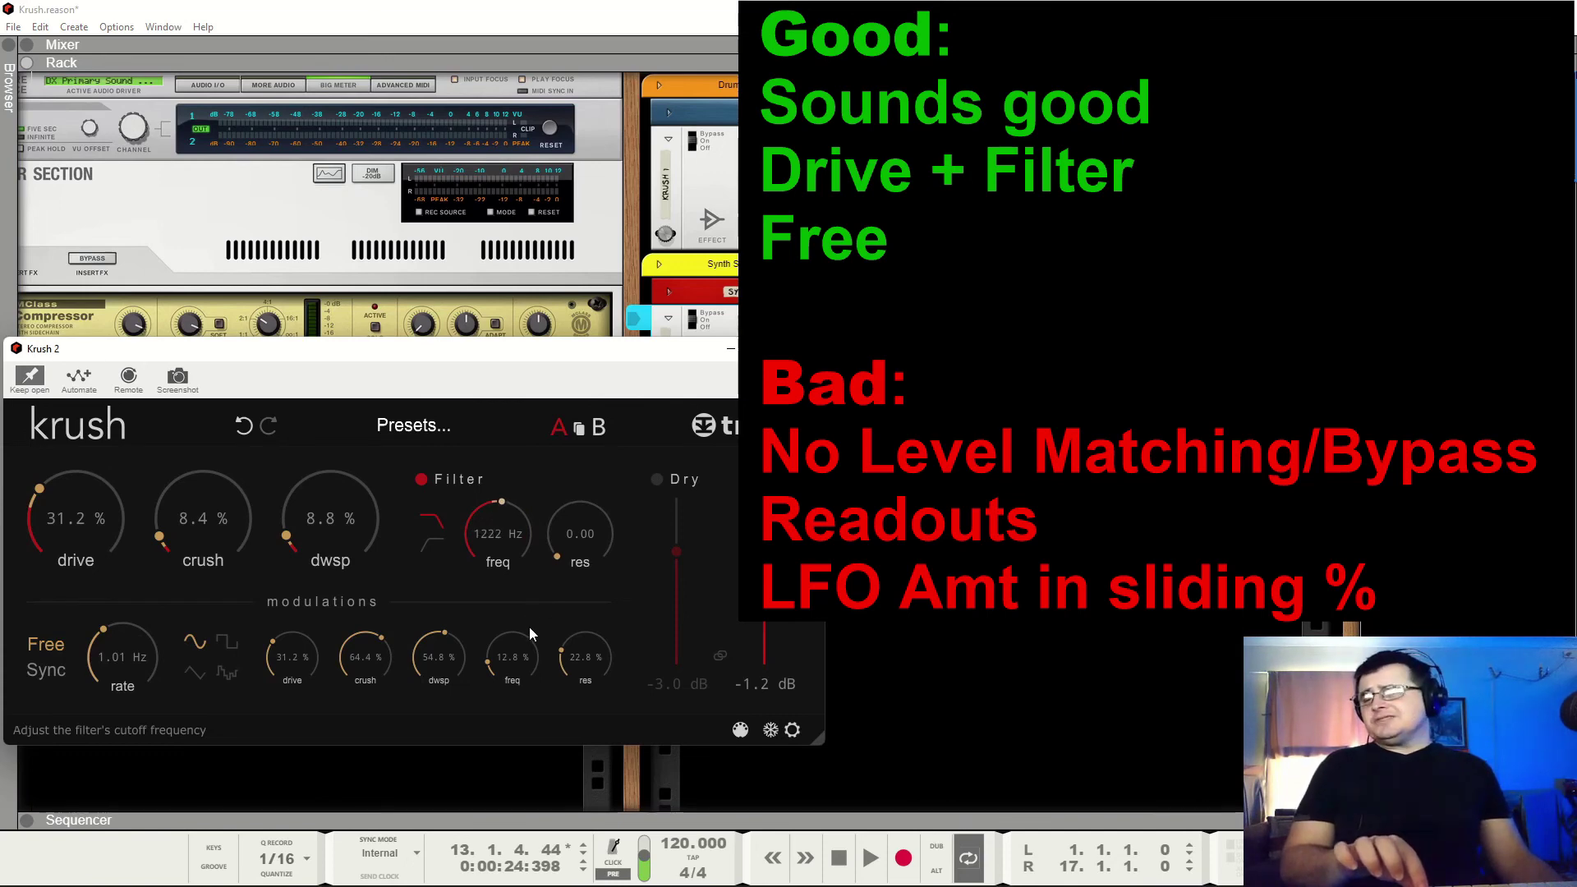
pyautogui.moveTo(529, 628); pyautogui.dragTo(530, 594)
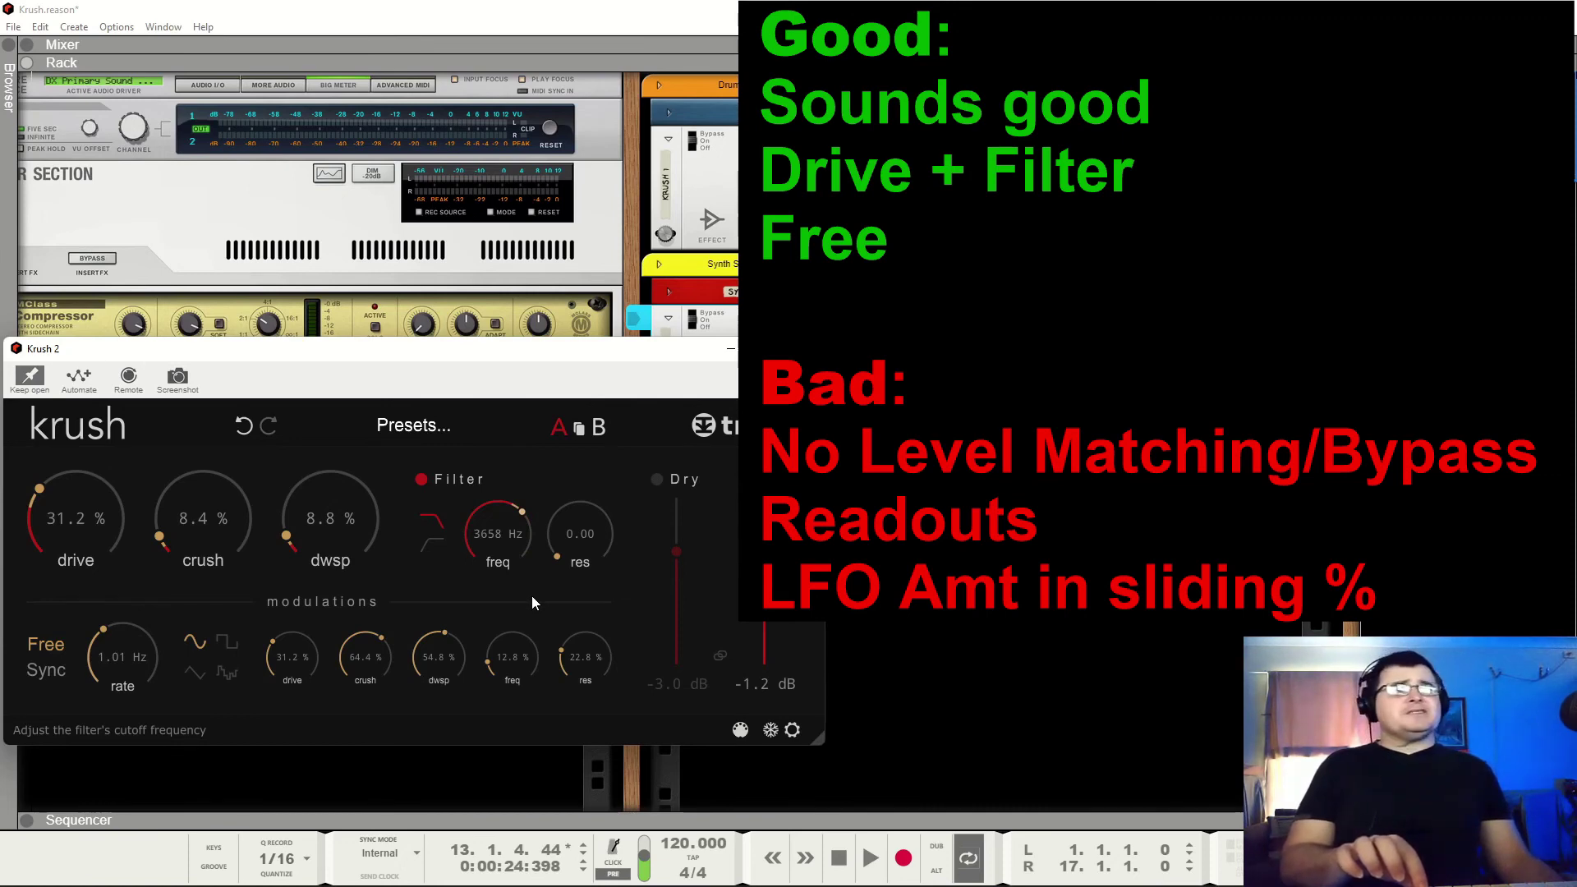
pyautogui.moveTo(530, 595); pyautogui.dragTo(526, 562)
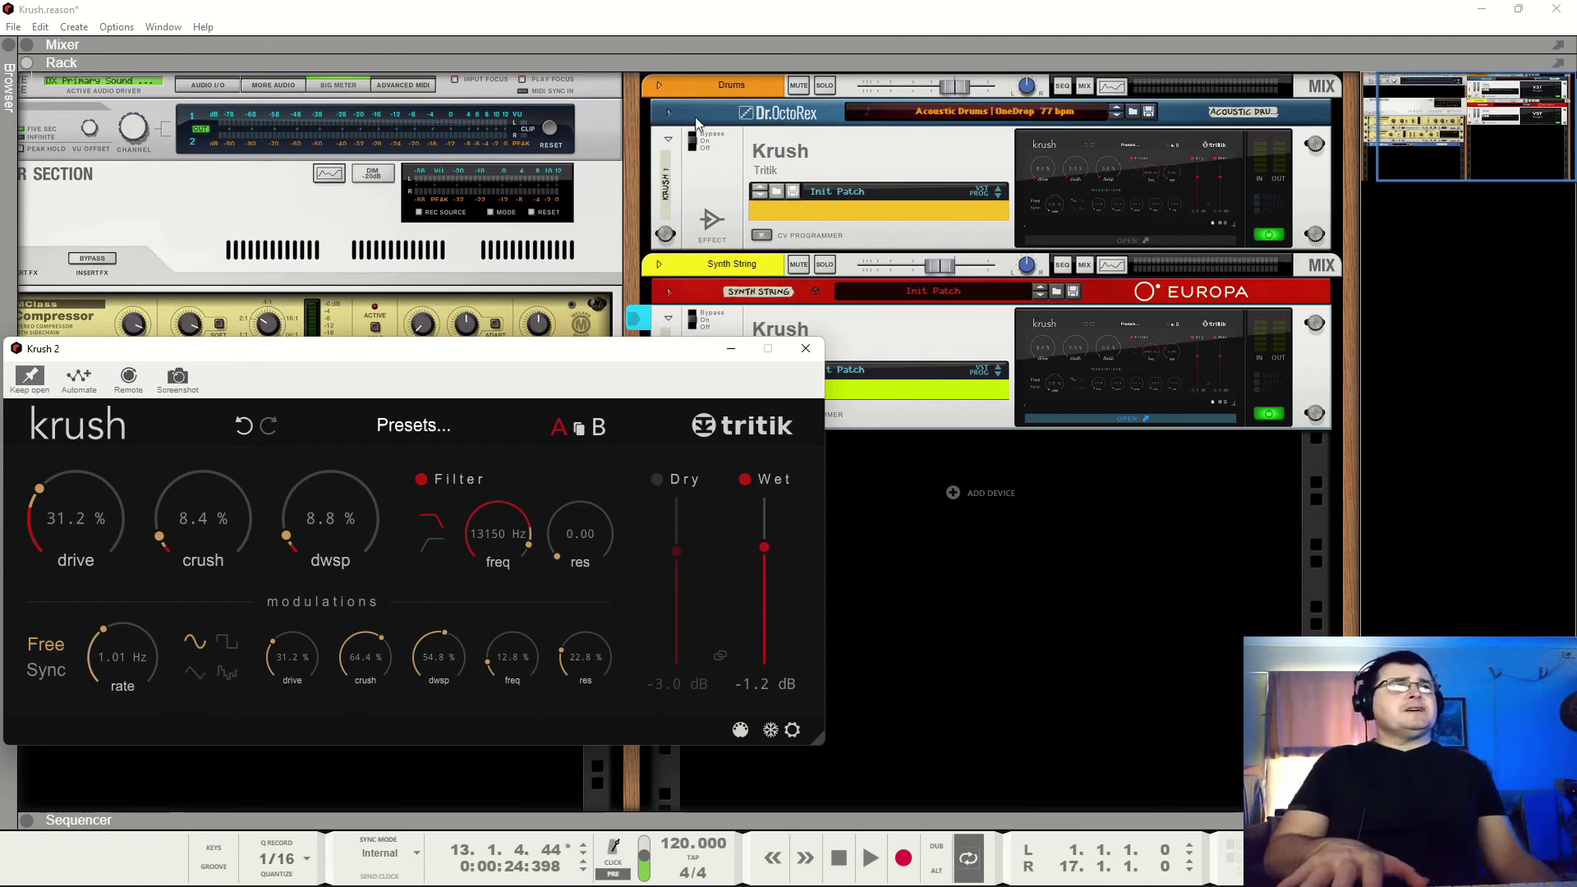
# Play the drum loop and compare it with the drum track's Krush bypassed and switched on
pyautogui.click(866, 850)
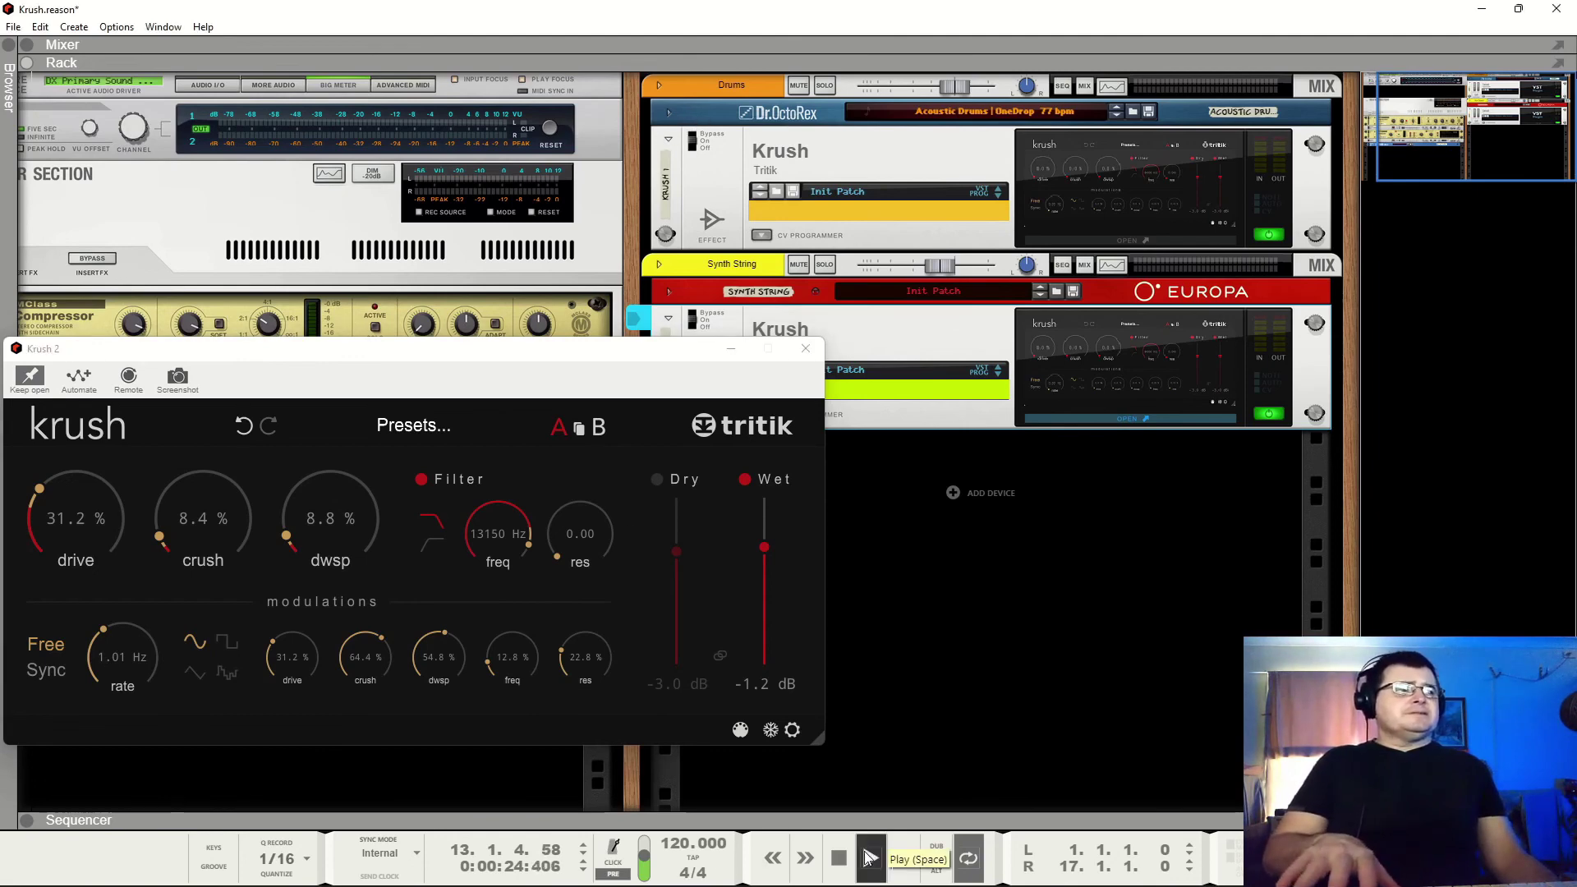
pyautogui.click(697, 141)
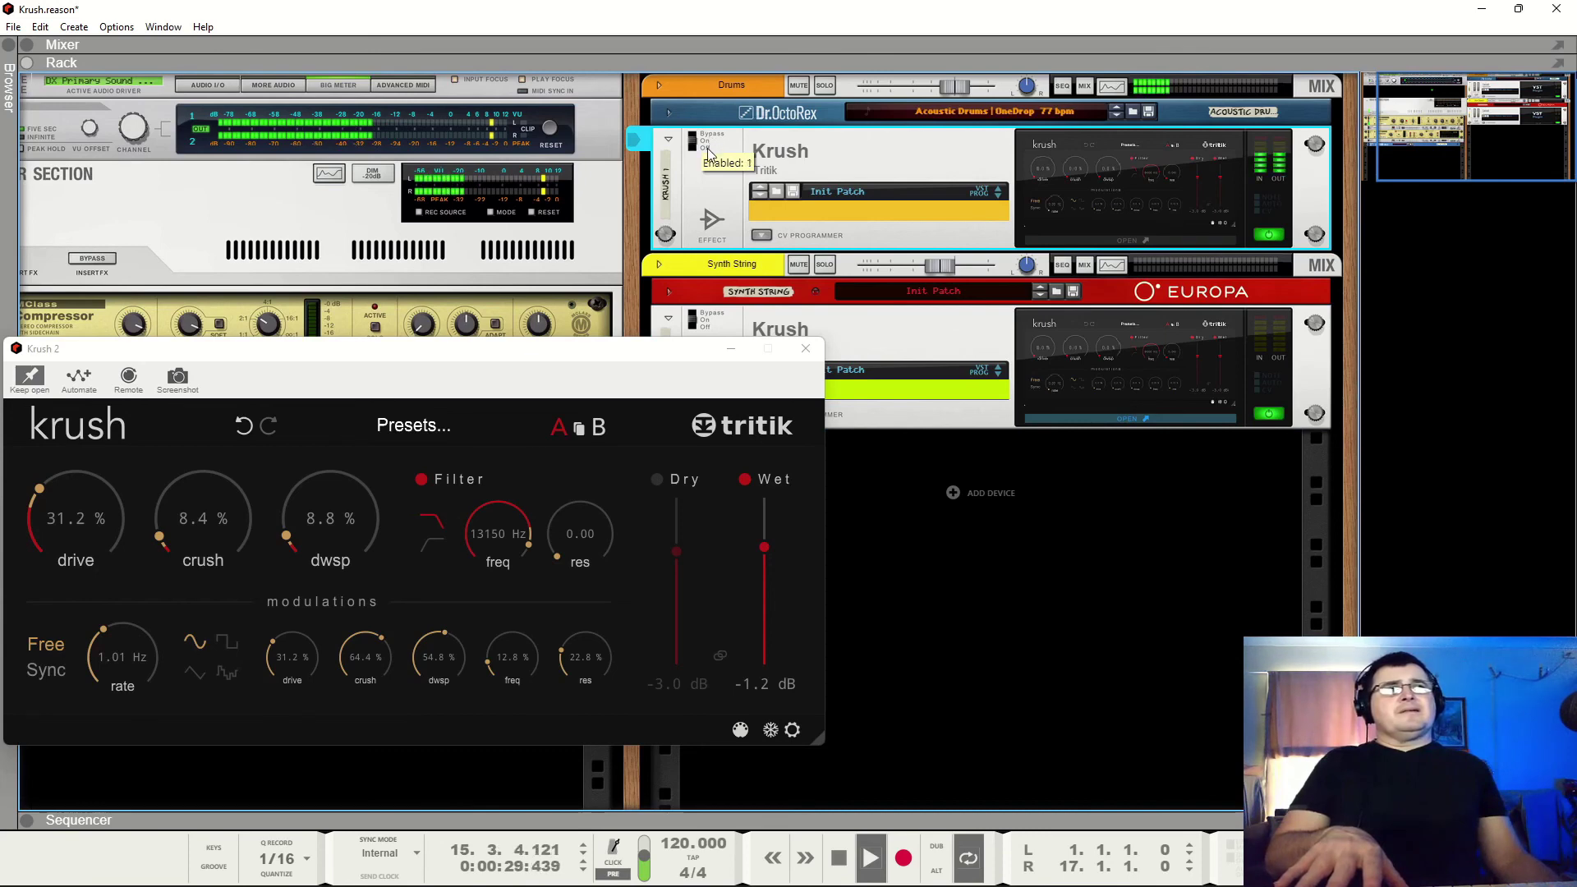
pyautogui.click(698, 145)
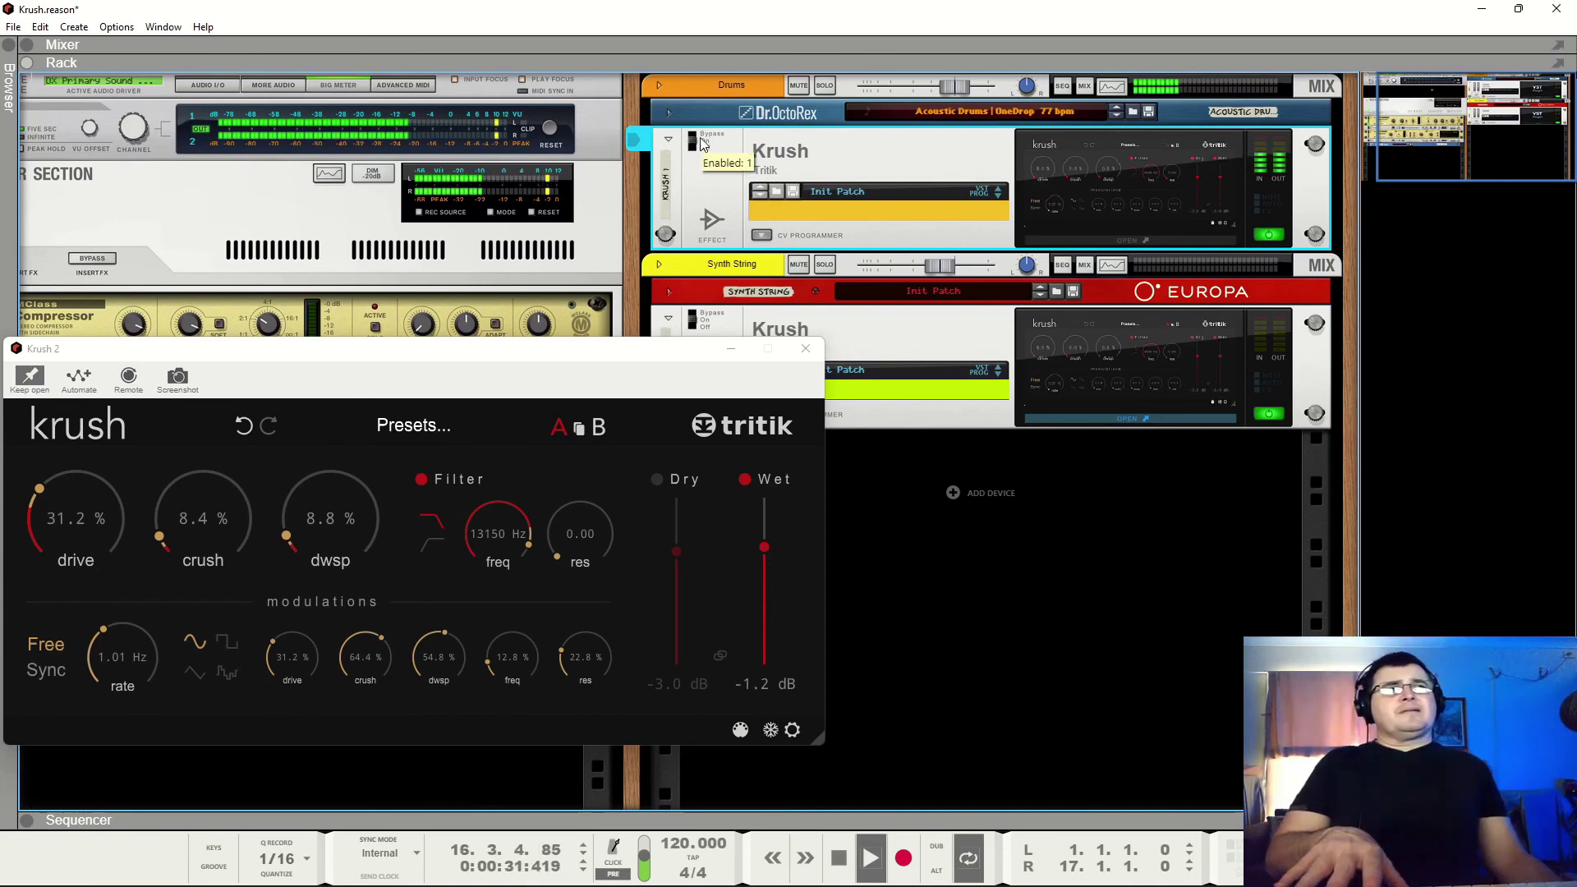
pyautogui.click(706, 145)
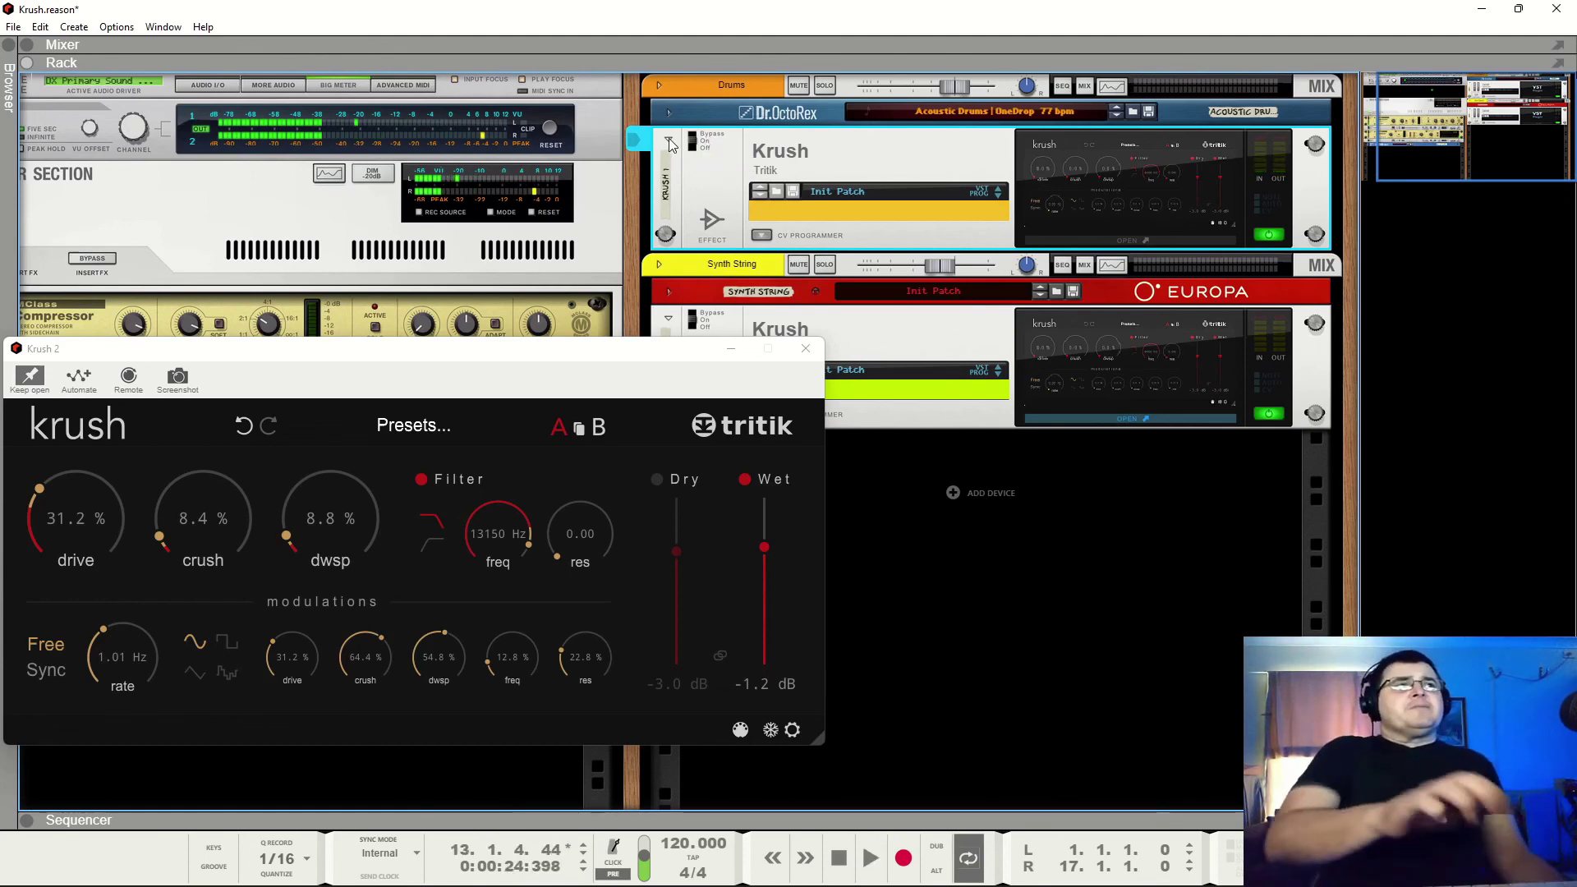
# Collapse the drum and synth Krush devices in the rack, trying the synth Krush's bypass switch in between
pyautogui.click(668, 139)
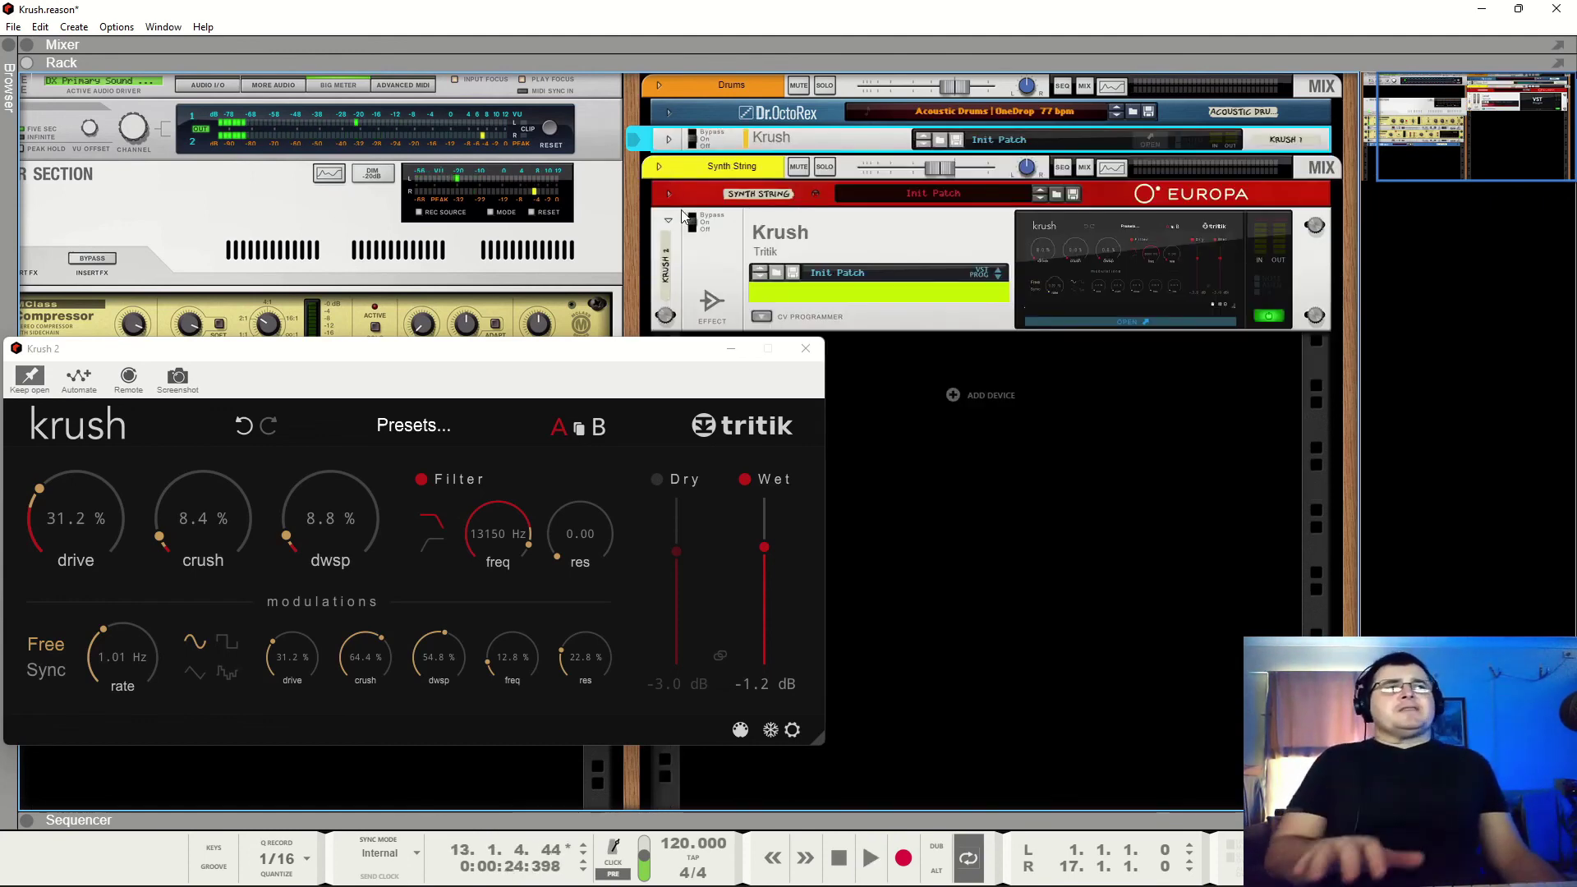
pyautogui.click(702, 232)
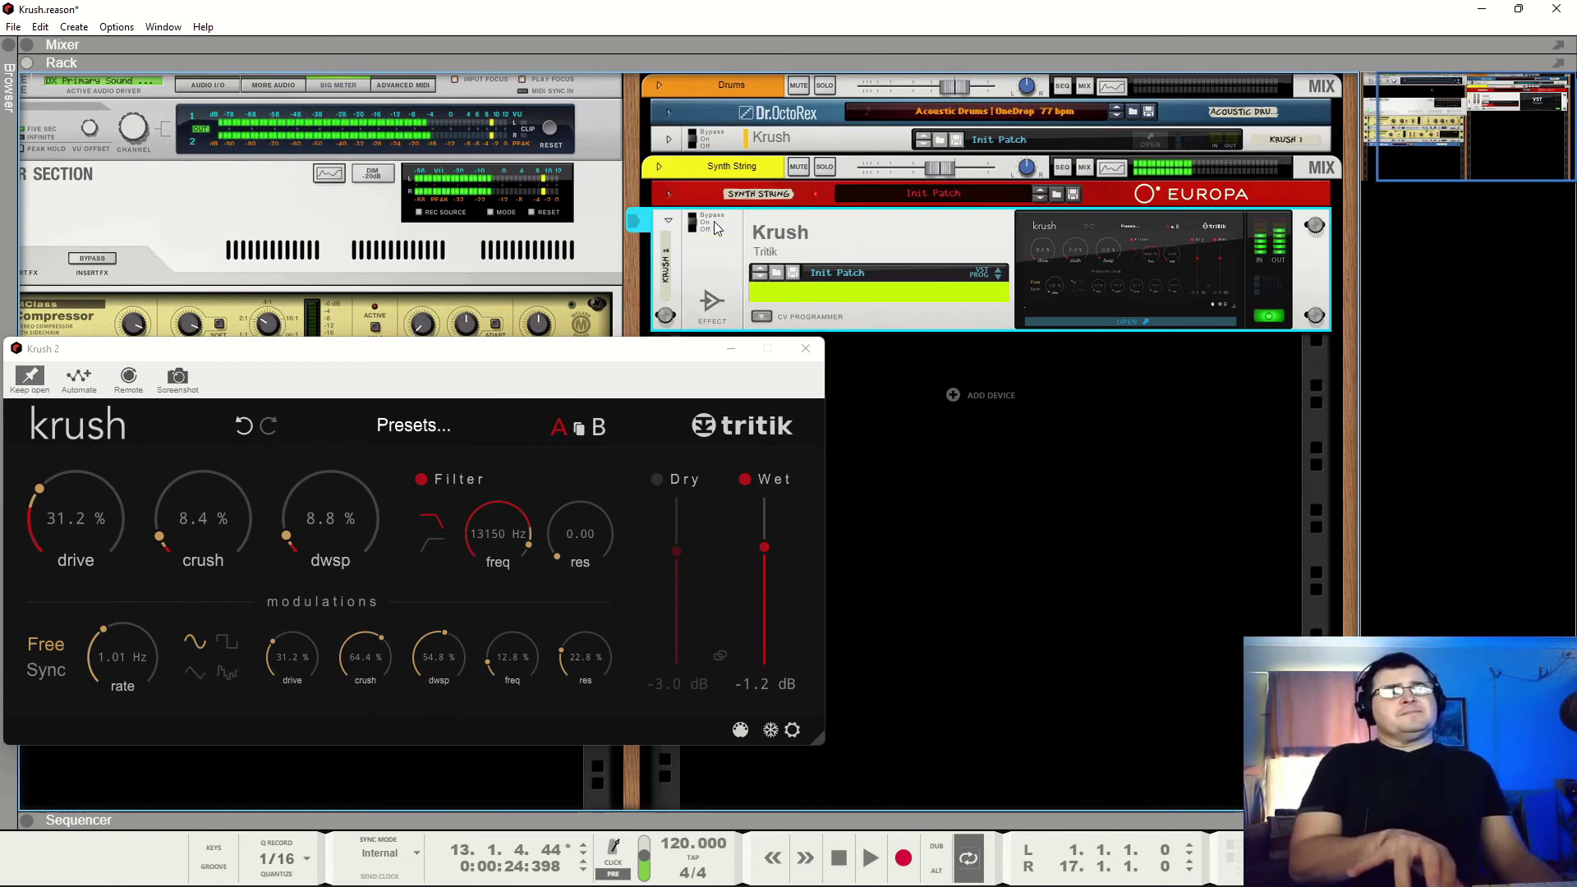
pyautogui.click(668, 220)
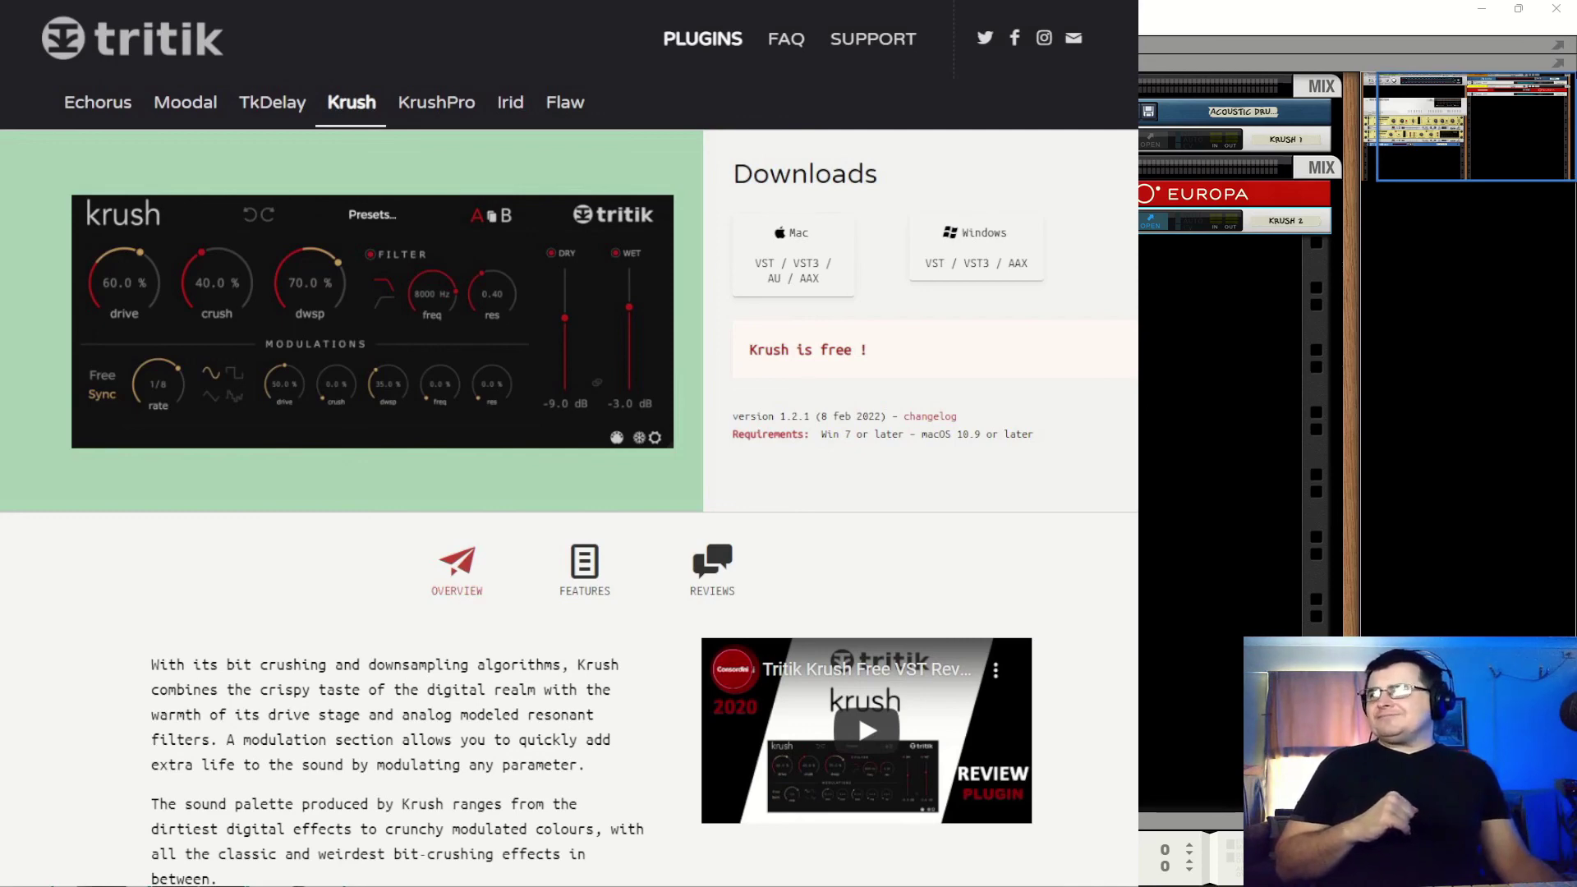
# Switch from the Tritik Krush web page back to the Reason rack
pyautogui.hotkey('alt', 'Tab')
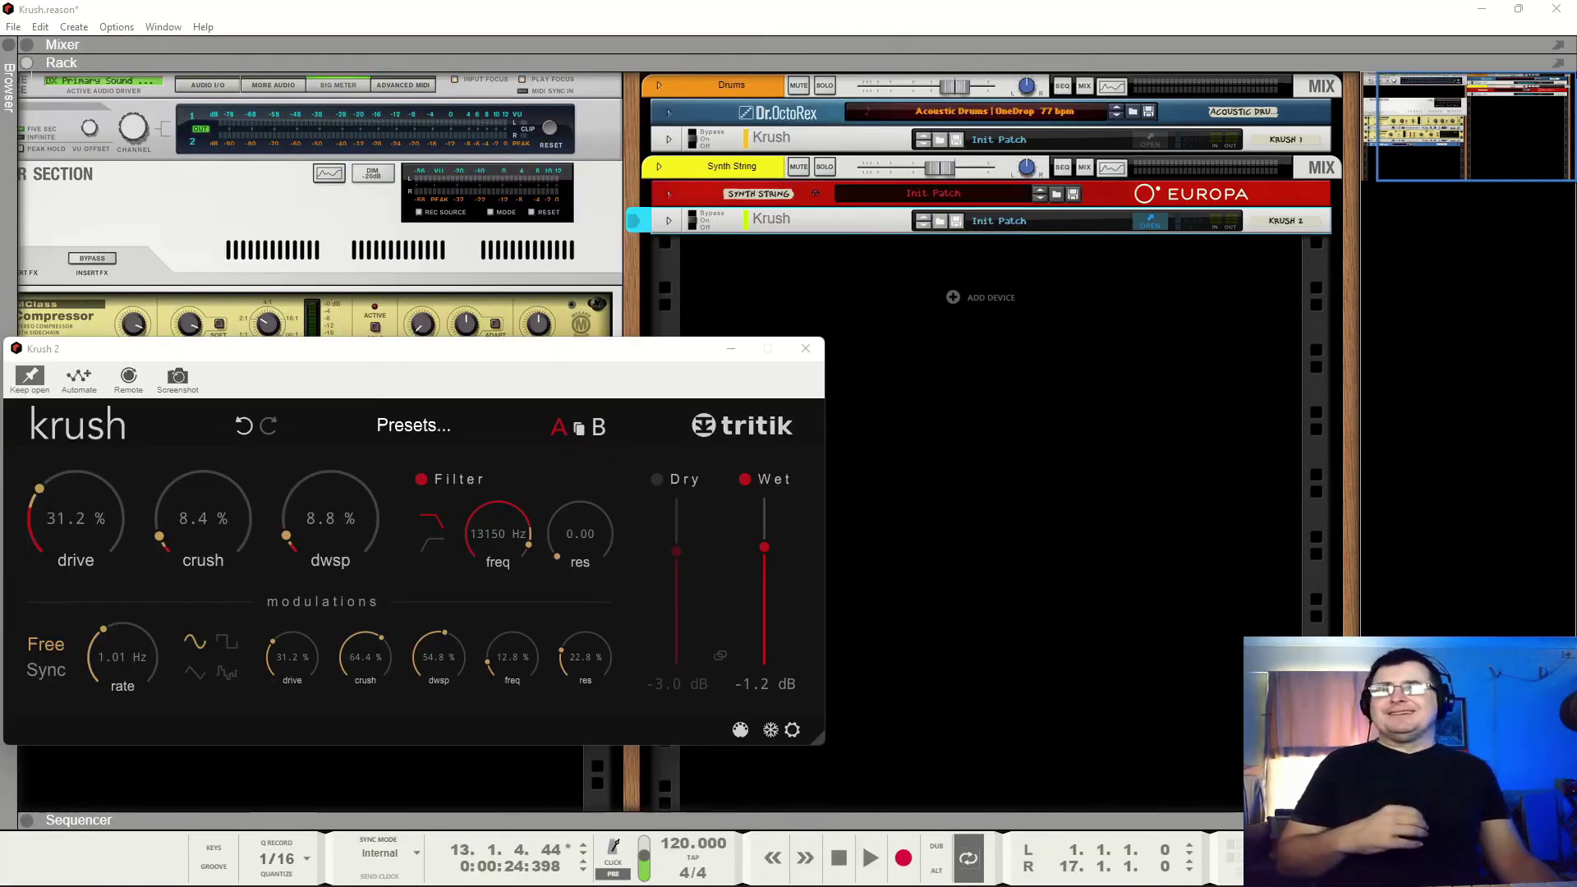